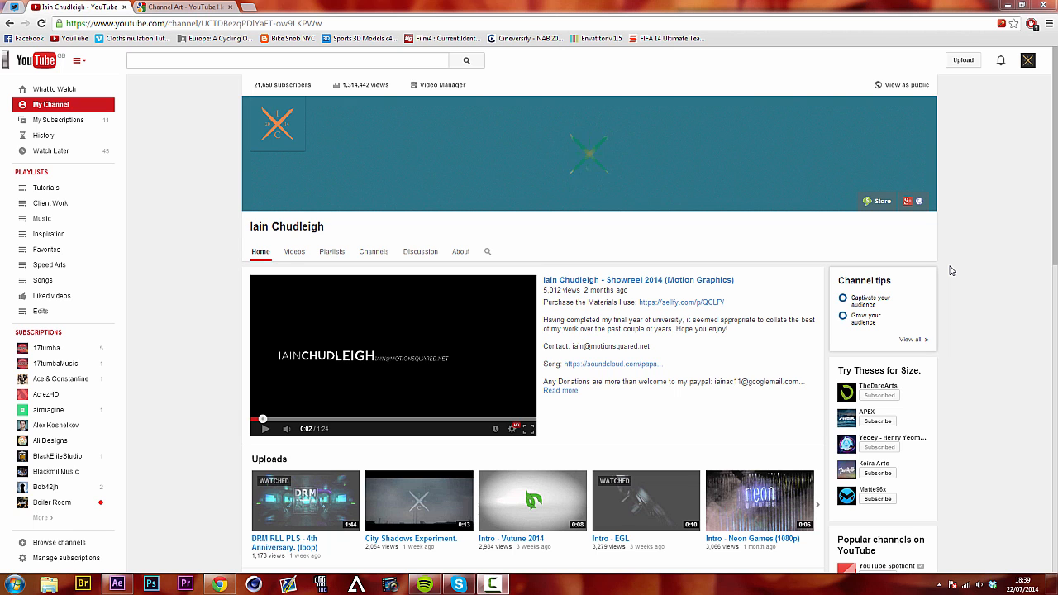
Open YouTube's guide on creating channel art from the channel's art editor and go to its template download links.
{"action": "mouse_move", "coordinate": [930, 117]}
{"action": "left_click", "coordinate": [929, 108]}
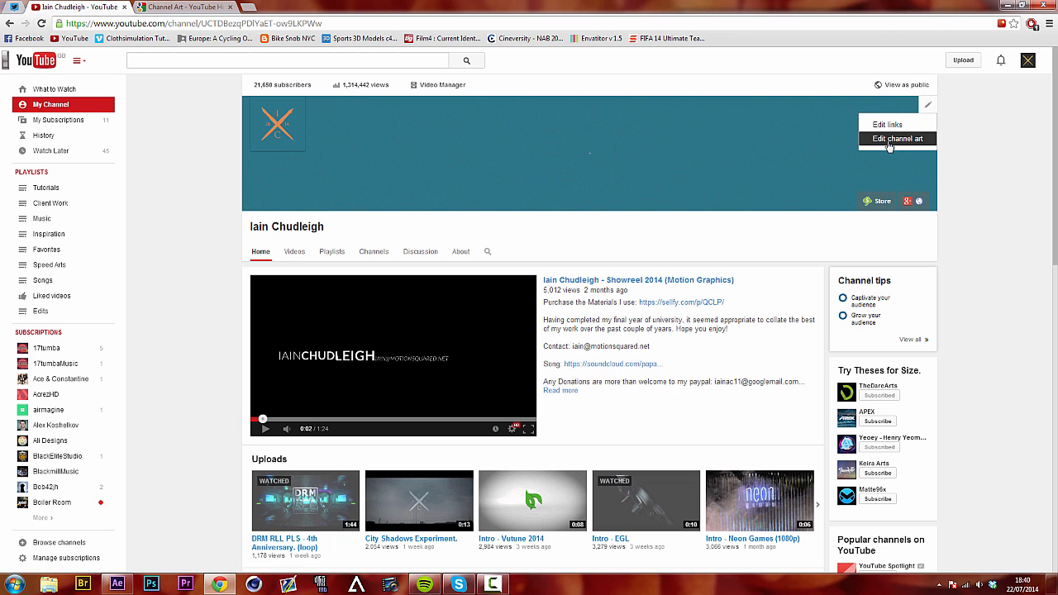
{"action": "left_click", "coordinate": [890, 142]}
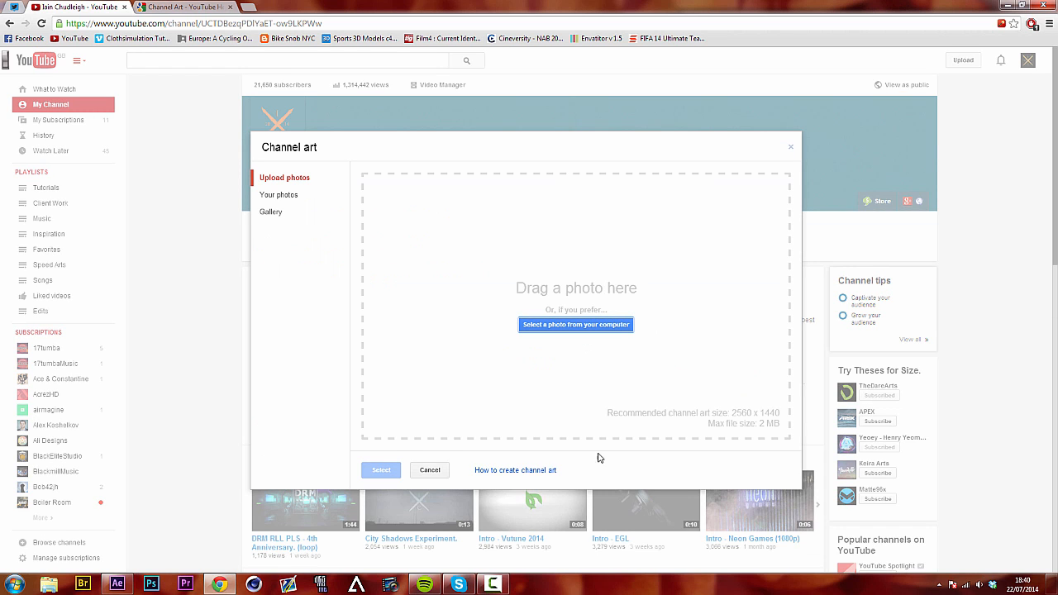
{"action": "left_click", "coordinate": [538, 476]}
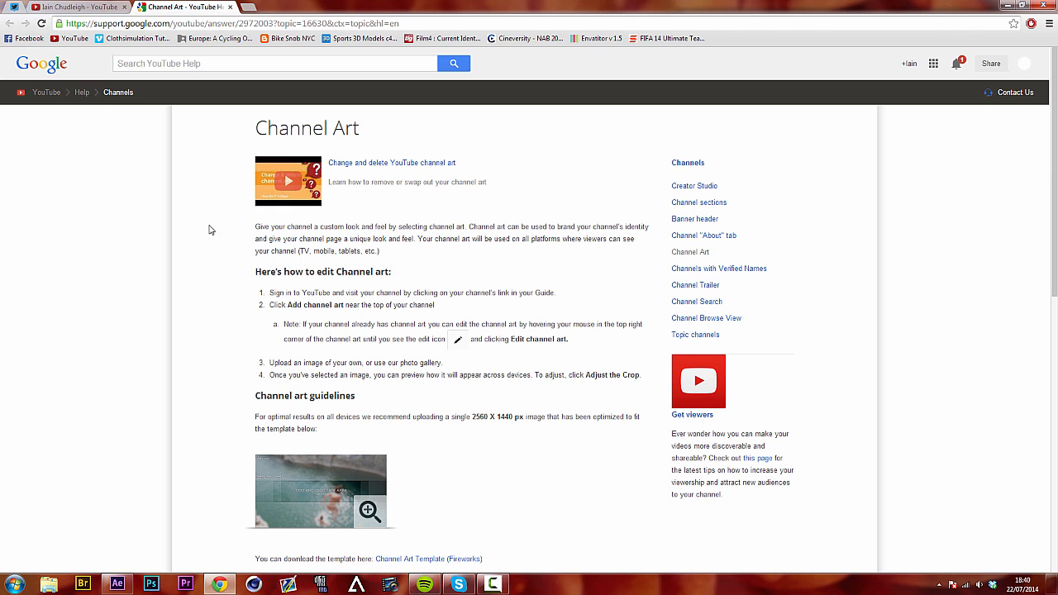
{"action": "scroll", "coordinate": [207, 242], "scroll_direction": "down", "scroll_amount": 5}
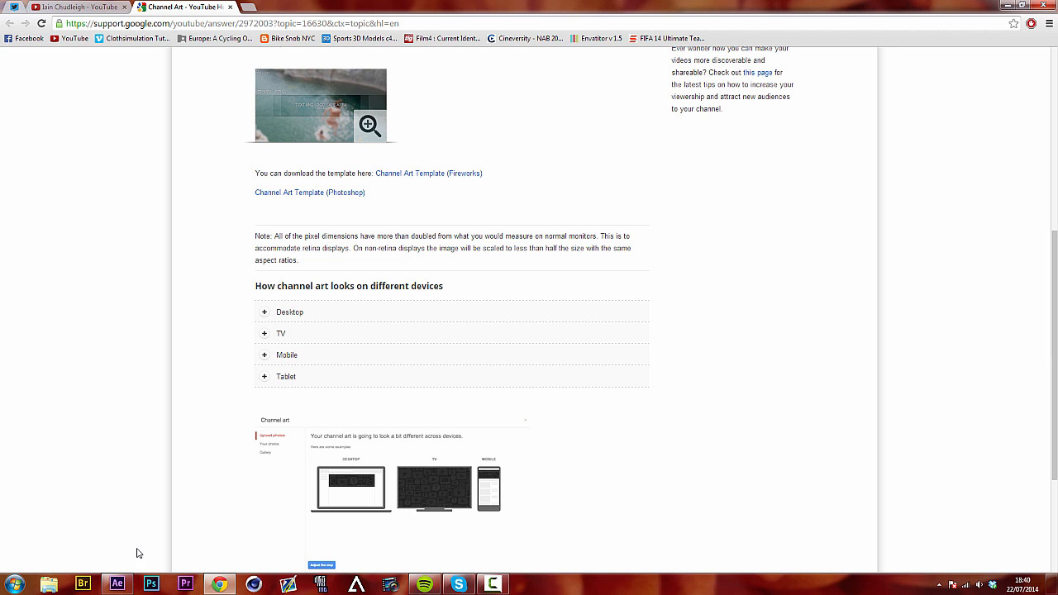
In File Explorer, open the Downloads folder on Local Disk (D:) and sort its contents by type.
{"action": "left_click", "coordinate": [49, 585]}
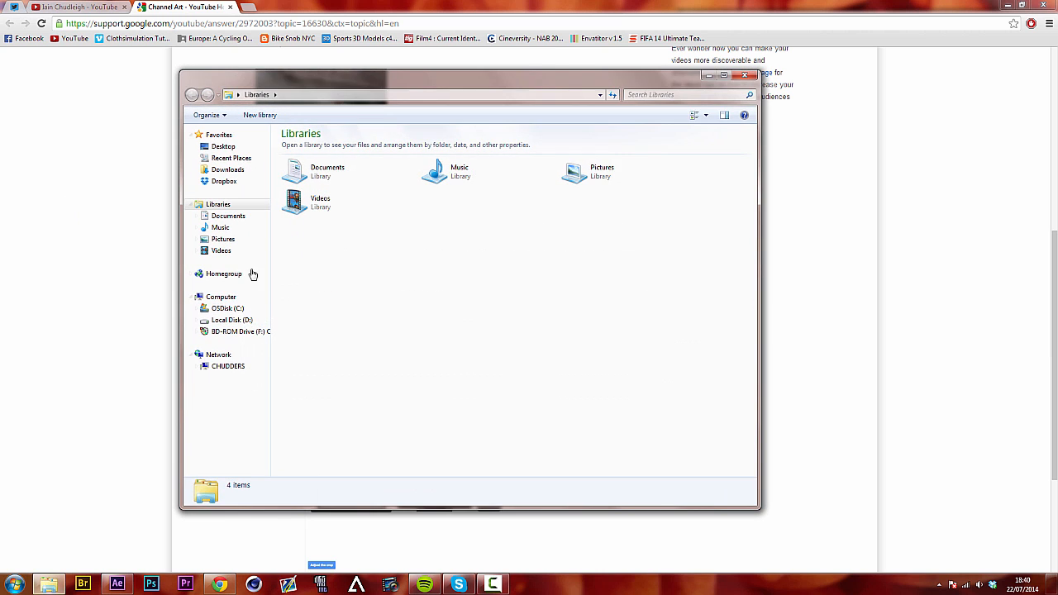
{"action": "left_click", "coordinate": [256, 320]}
{"action": "double_click", "coordinate": [320, 175]}
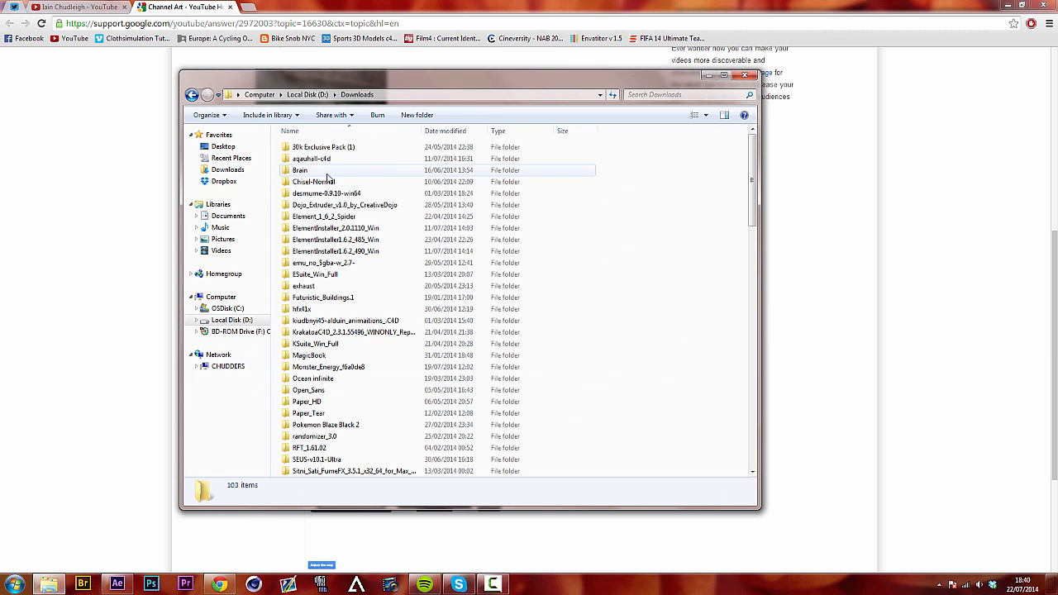
{"action": "scroll", "coordinate": [608, 222], "scroll_direction": "down", "scroll_amount": 12}
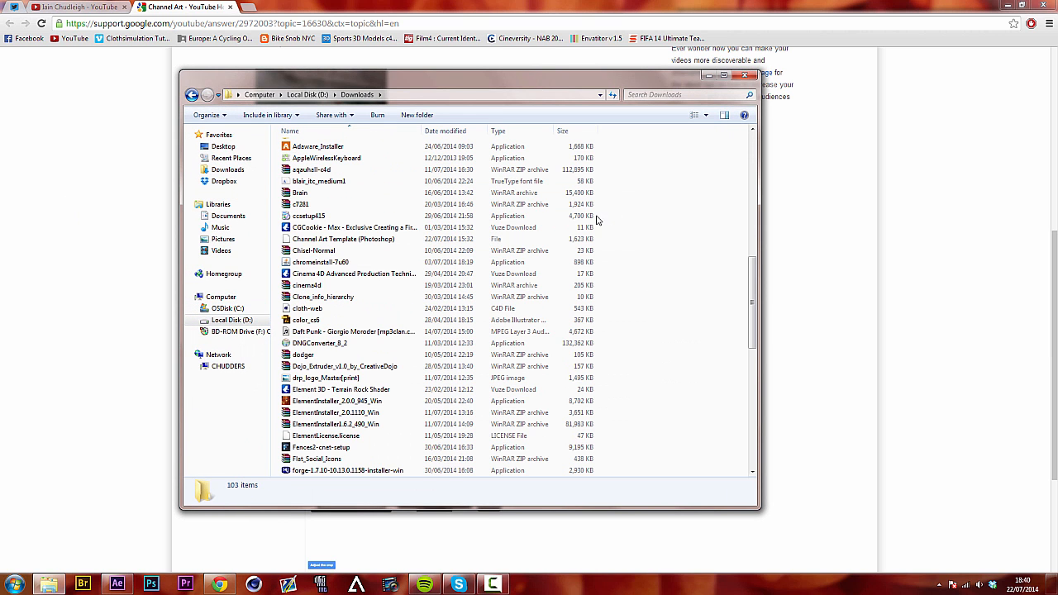
{"action": "scroll", "coordinate": [597, 215], "scroll_direction": "down", "scroll_amount": 5}
{"action": "scroll", "coordinate": [599, 211], "scroll_direction": "up", "scroll_amount": 4}
{"action": "left_click", "coordinate": [529, 130]}
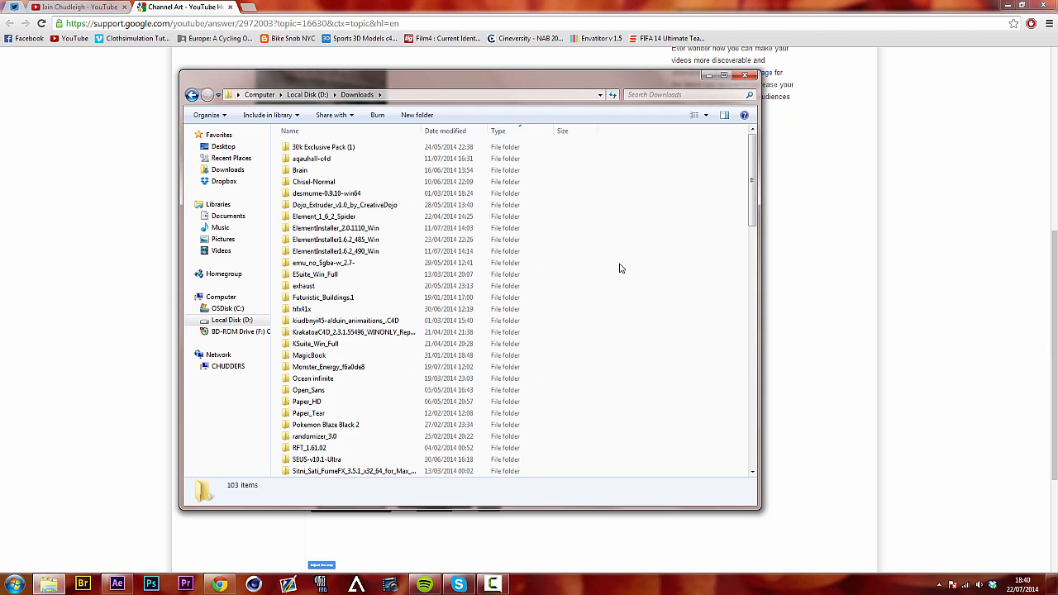
Find the Channel Art Template (Photoshop) file and append the .psd extension to its name.
{"action": "scroll", "coordinate": [621, 268], "scroll_direction": "down", "scroll_amount": 9}
{"action": "scroll", "coordinate": [621, 267], "scroll_direction": "up", "scroll_amount": 4}
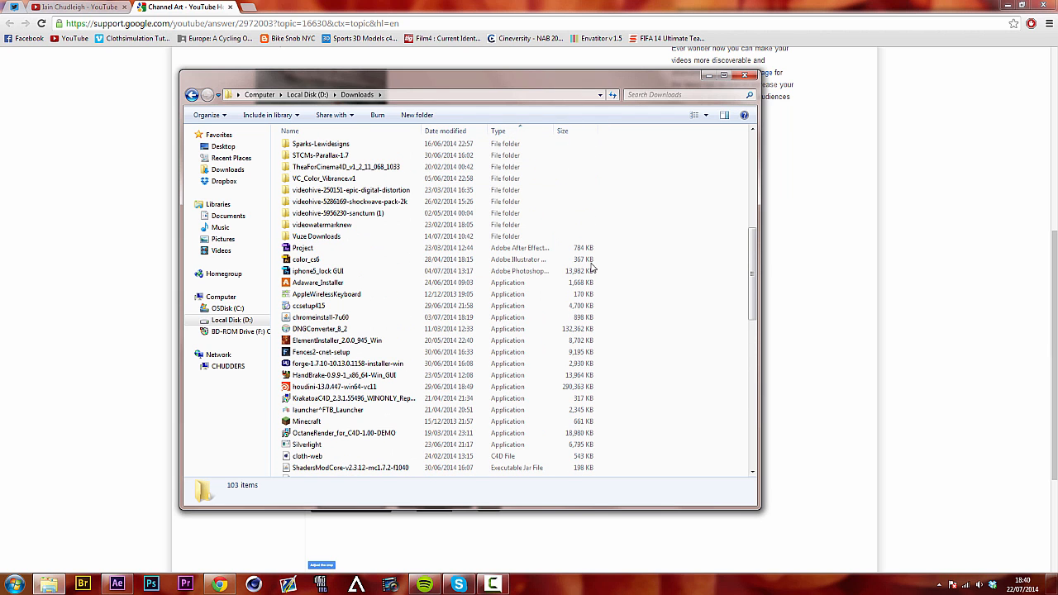
{"action": "scroll", "coordinate": [457, 300], "scroll_direction": "down", "scroll_amount": 6}
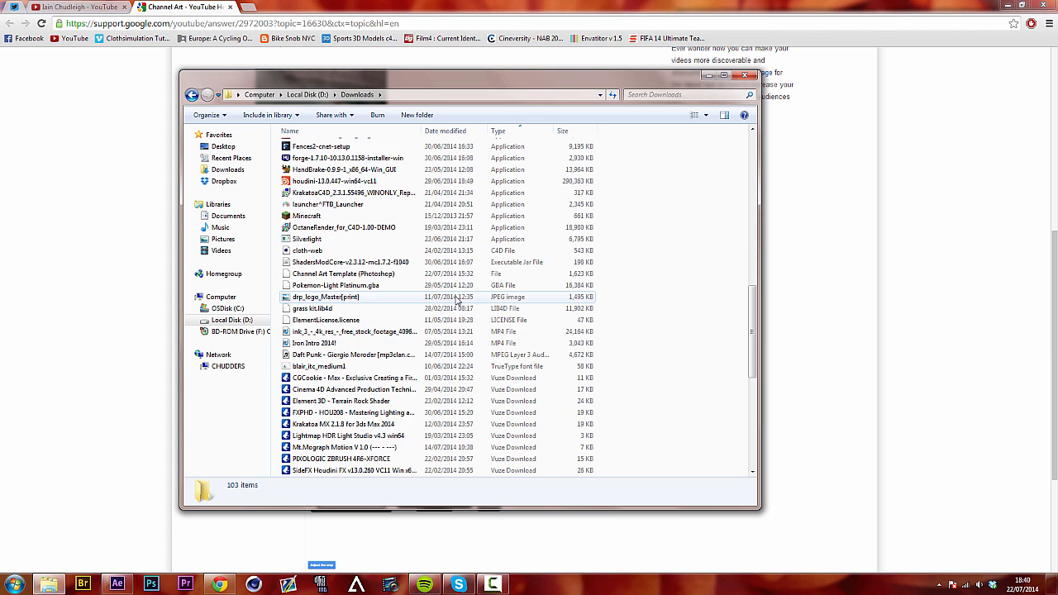
{"action": "scroll", "coordinate": [457, 300], "scroll_direction": "down", "scroll_amount": 1}
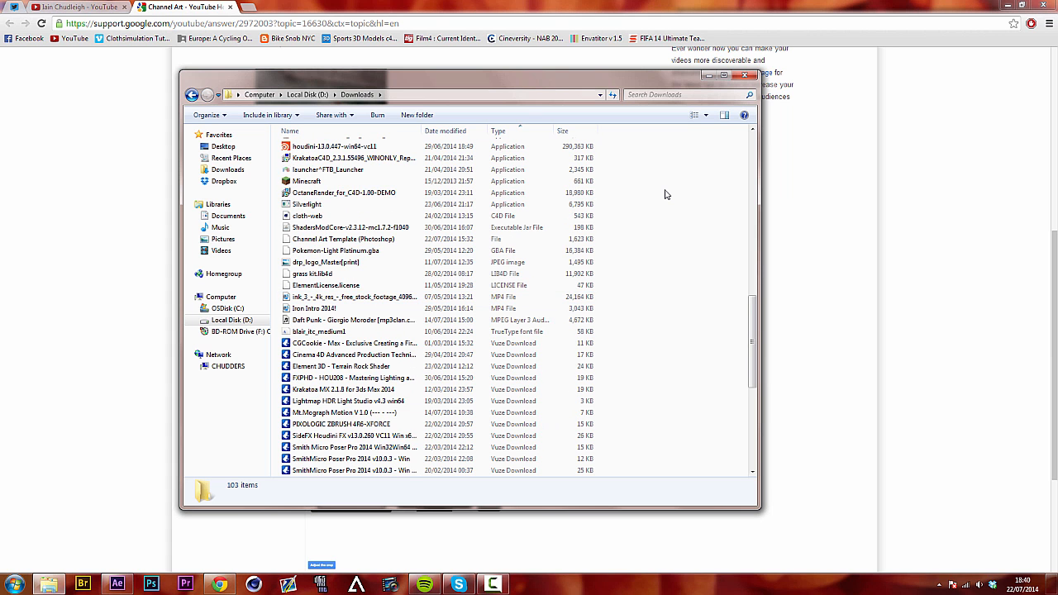
{"action": "scroll", "coordinate": [666, 194], "scroll_direction": "down", "scroll_amount": 8}
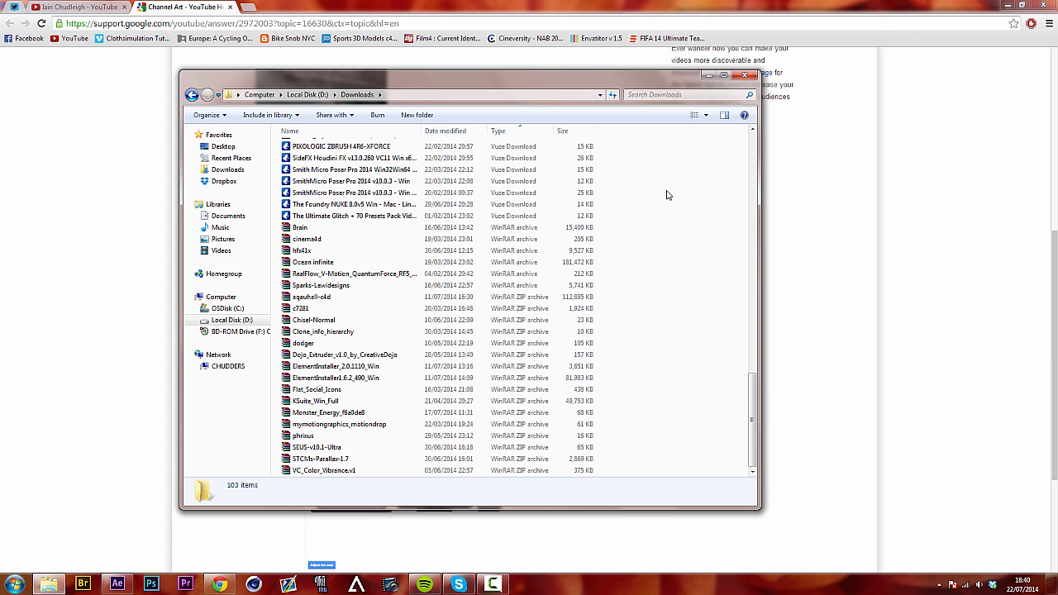
{"action": "scroll", "coordinate": [668, 199], "scroll_direction": "up", "scroll_amount": 5}
{"action": "scroll", "coordinate": [668, 199], "scroll_direction": "up", "scroll_amount": 2}
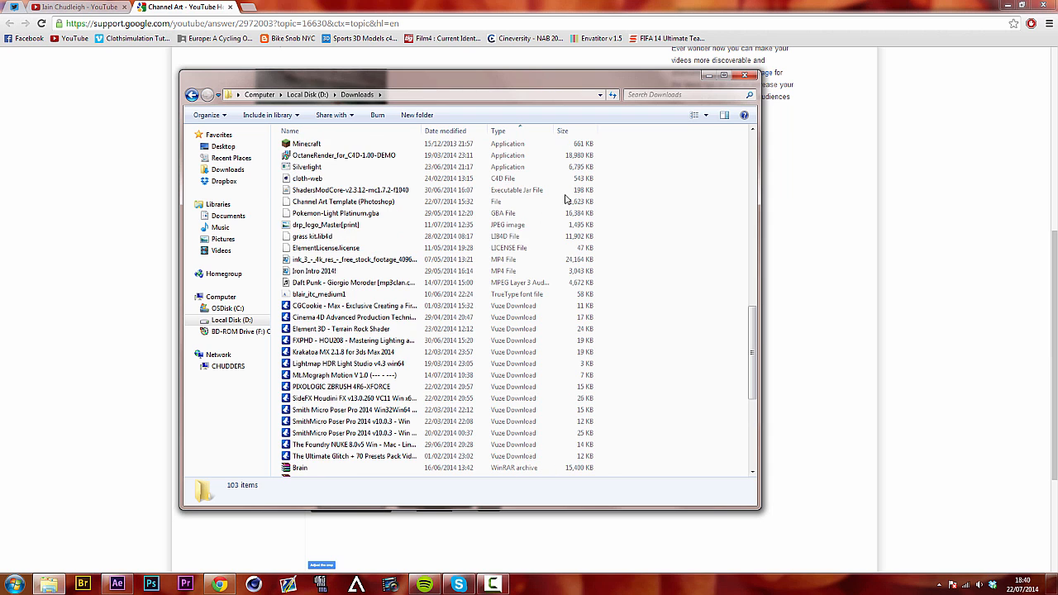
{"action": "right_click", "coordinate": [386, 204]}
{"action": "left_click", "coordinate": [656, 199]}
{"action": "left_click", "coordinate": [395, 204]}
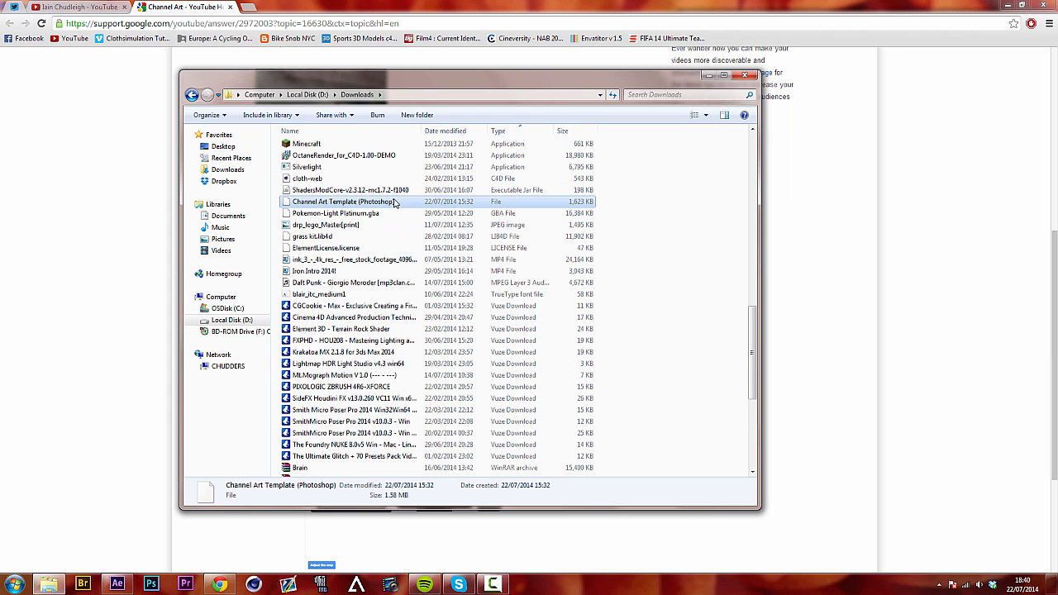
{"action": "left_click", "coordinate": [372, 206]}
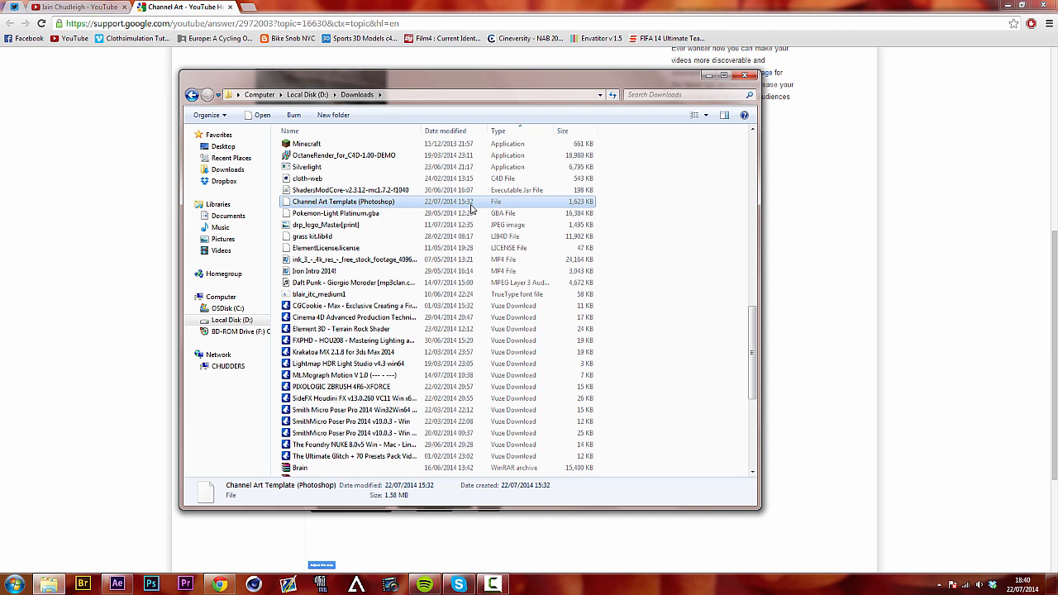
{"action": "key", "text": "Right"}
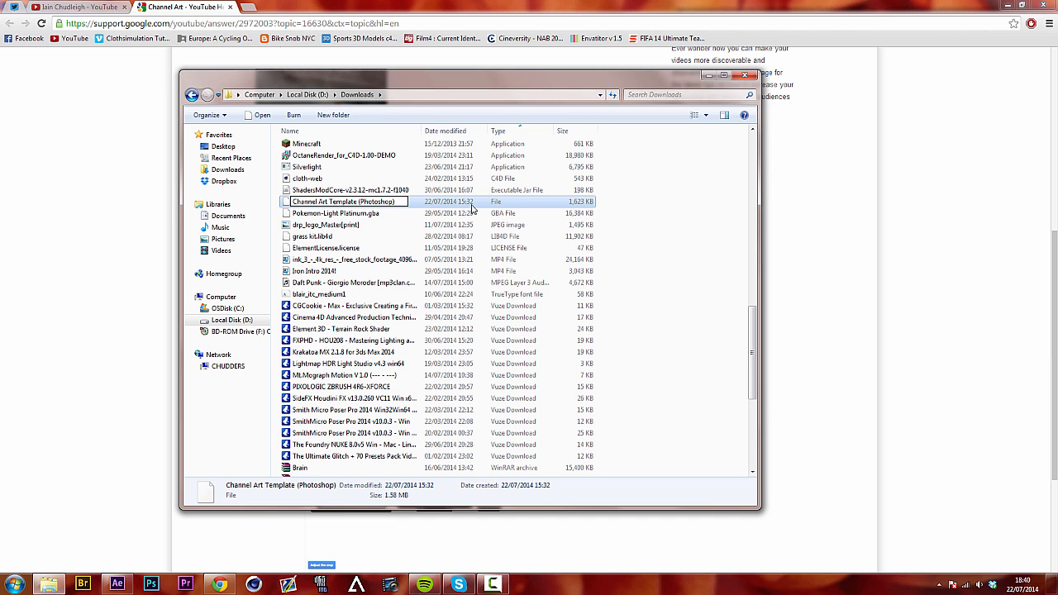
{"action": "type", "text": ".psd"}
{"action": "key", "text": "Return"}
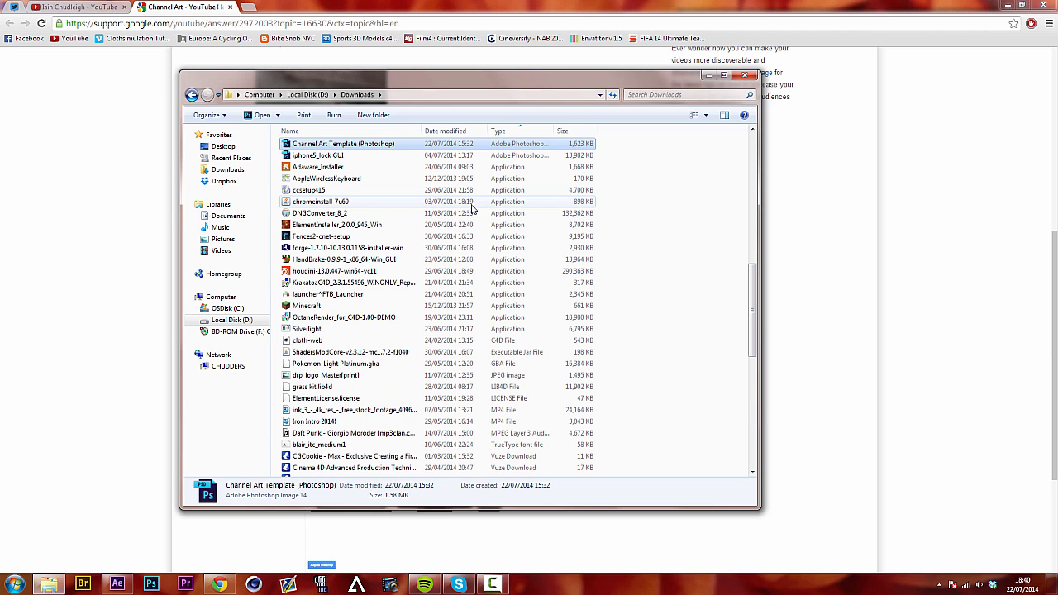
Open the channel art template in Photoshop and examine its device sizes and text and logo safe area.
{"action": "double_click", "coordinate": [345, 146]}
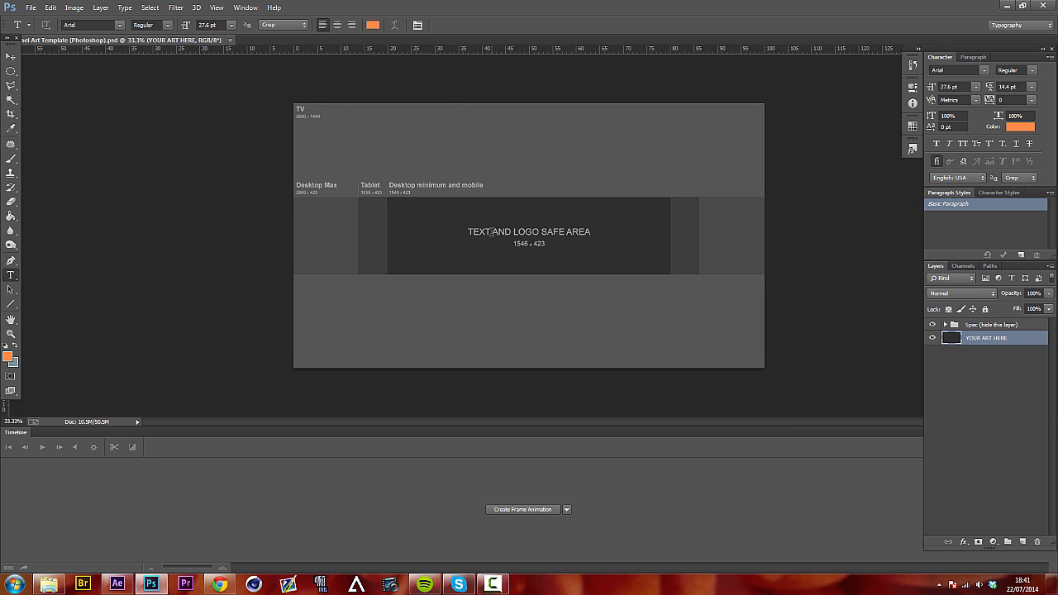
{"action": "scroll", "coordinate": [473, 241], "scroll_direction": "up", "scroll_amount": 2}
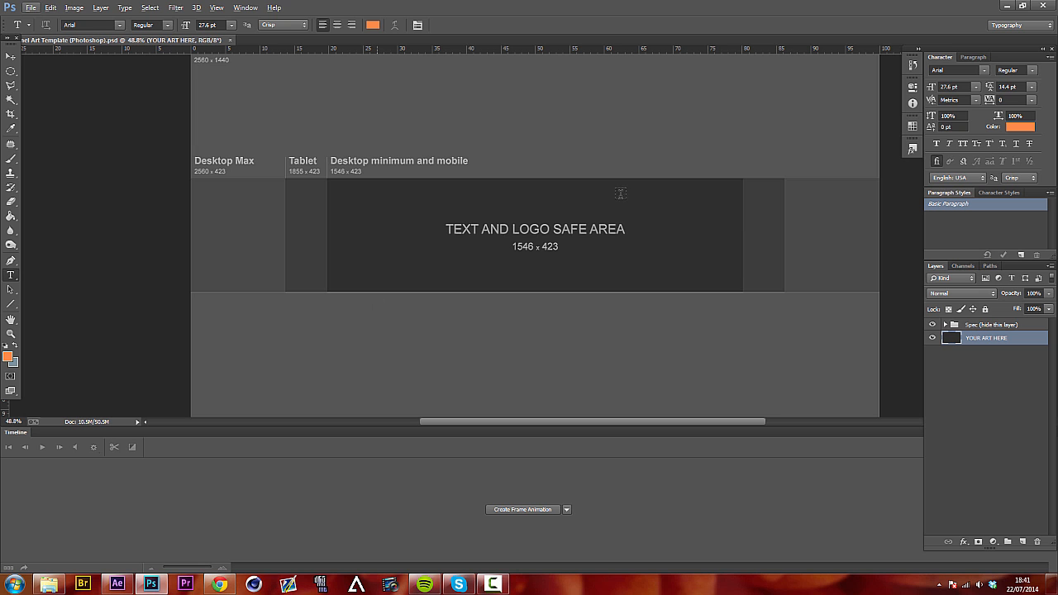
{"action": "left_click", "coordinate": [1006, 6]}
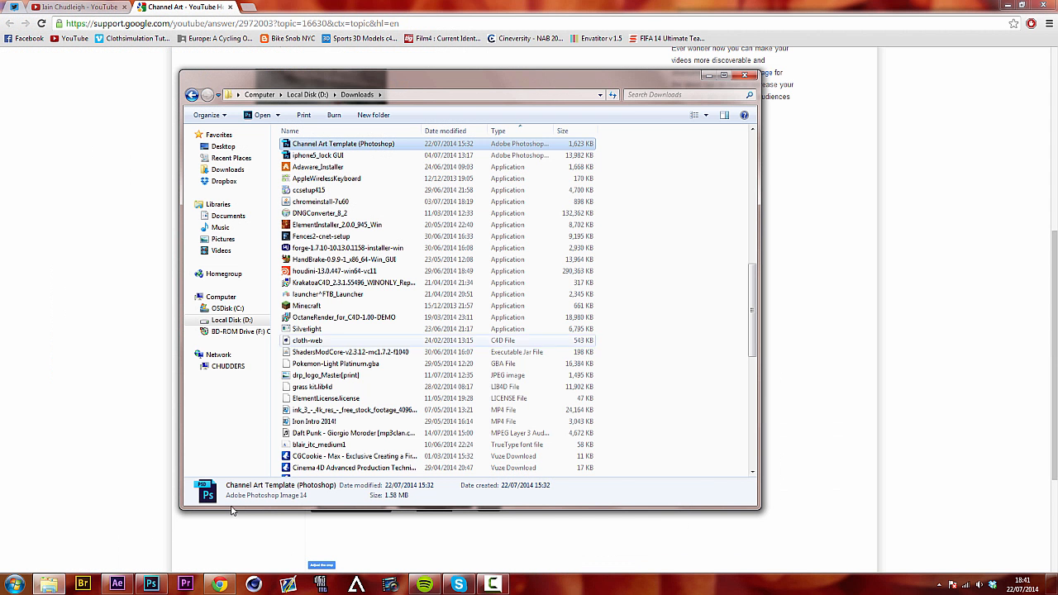
Switch to After Effects and preview the finished channel art logo animation, moving the playhead to 0:00:00:19.
{"action": "left_click", "coordinate": [116, 585]}
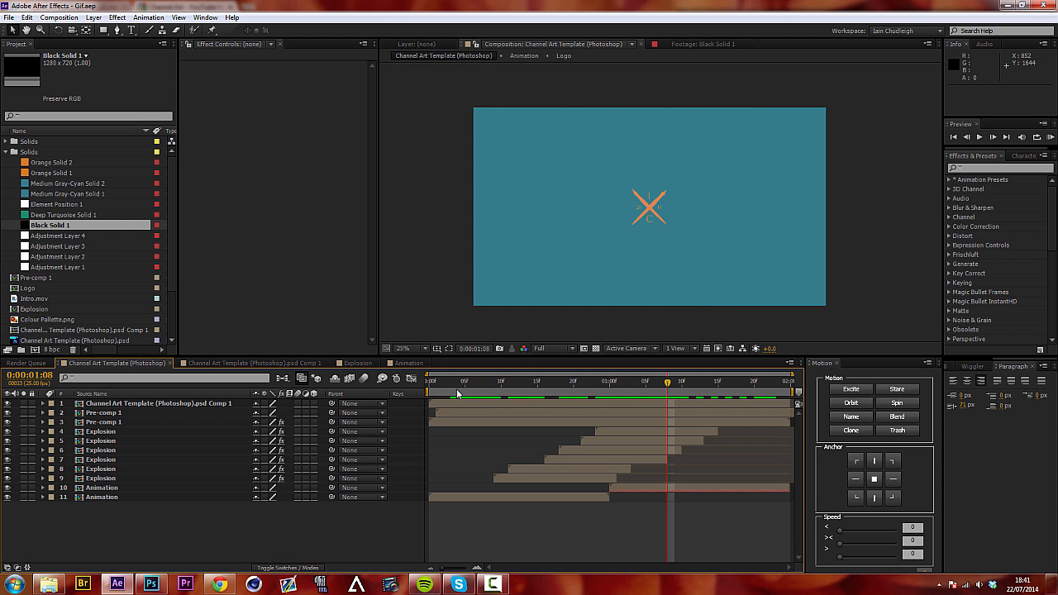
{"action": "key", "text": "space"}
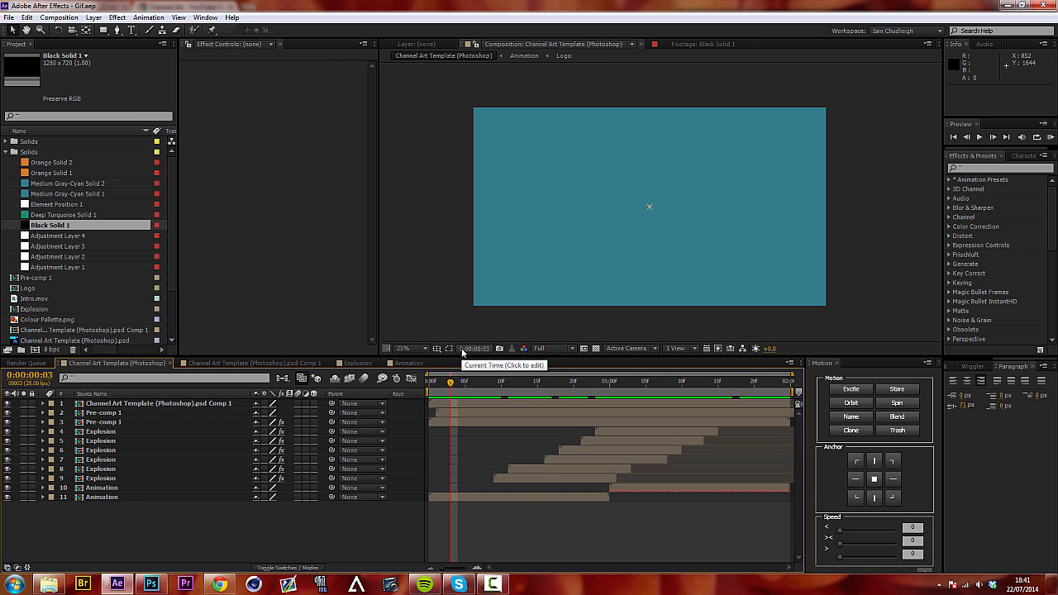
{"action": "left_click_drag", "start_coordinate": [452, 383], "coordinate": [567, 393]}
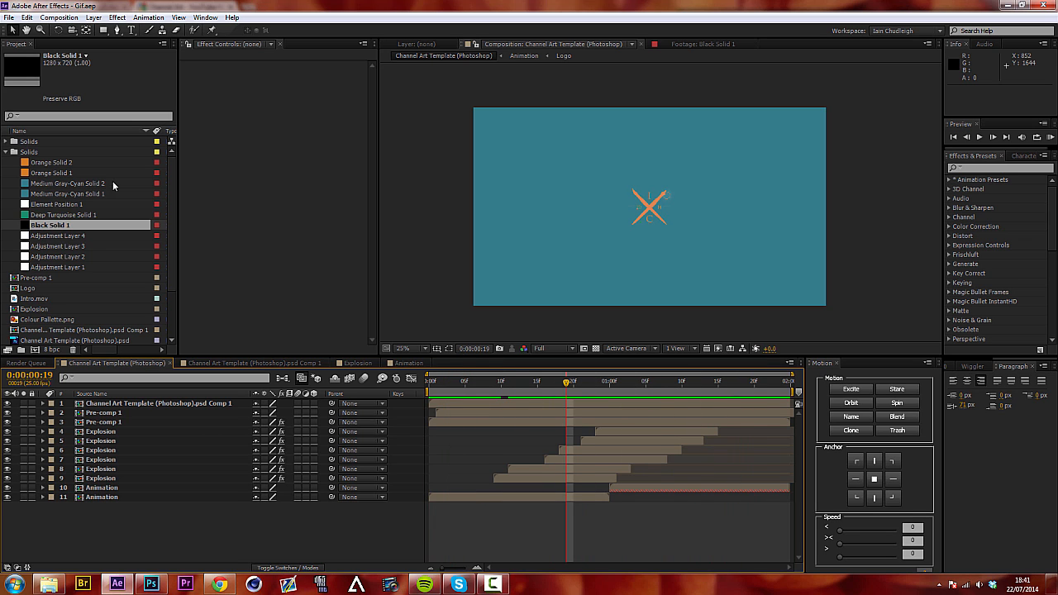
Close the Gif.aep project to work in an empty one.
{"action": "left_click", "coordinate": [6, 153]}
{"action": "left_click", "coordinate": [8, 18]}
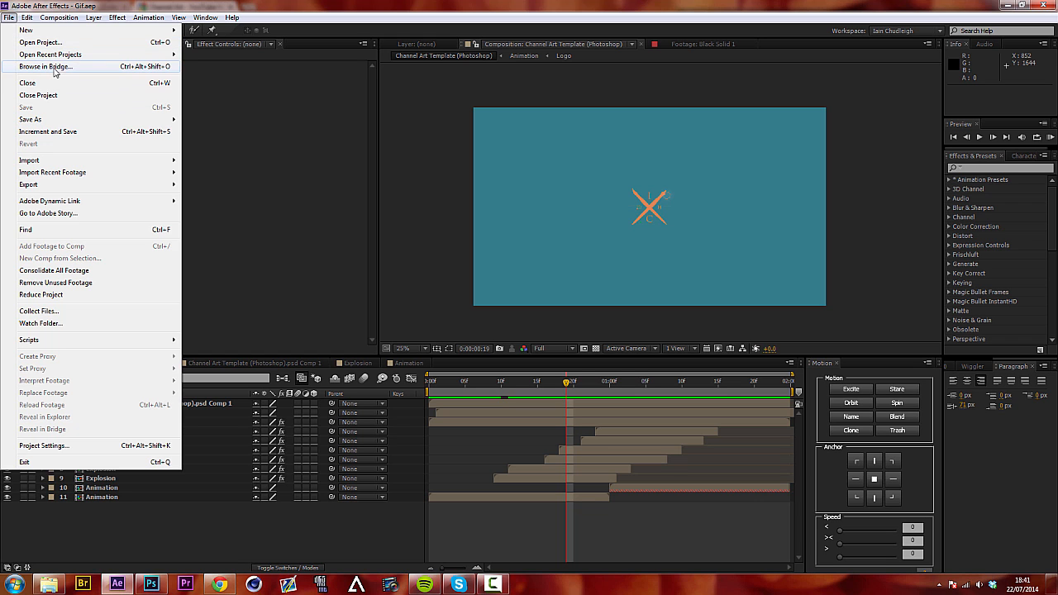
{"action": "left_click", "coordinate": [41, 97]}
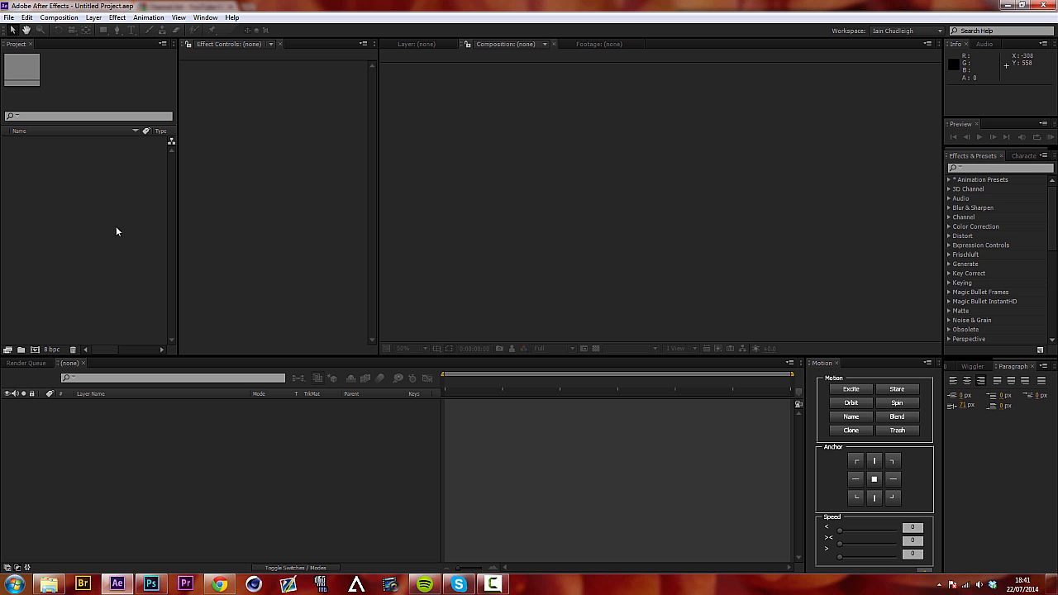
Import Channel Art Template (Photoshop).psd as footage with merged layers and create a new composition from it.
{"action": "left_click", "coordinate": [48, 585]}
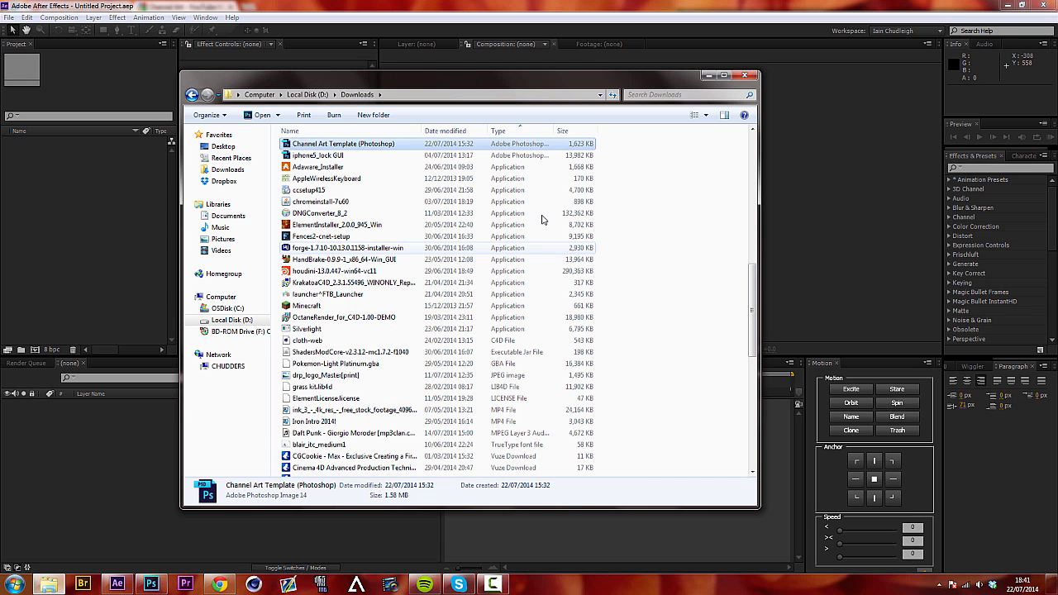
{"action": "left_click_drag", "start_coordinate": [343, 155], "coordinate": [70, 210]}
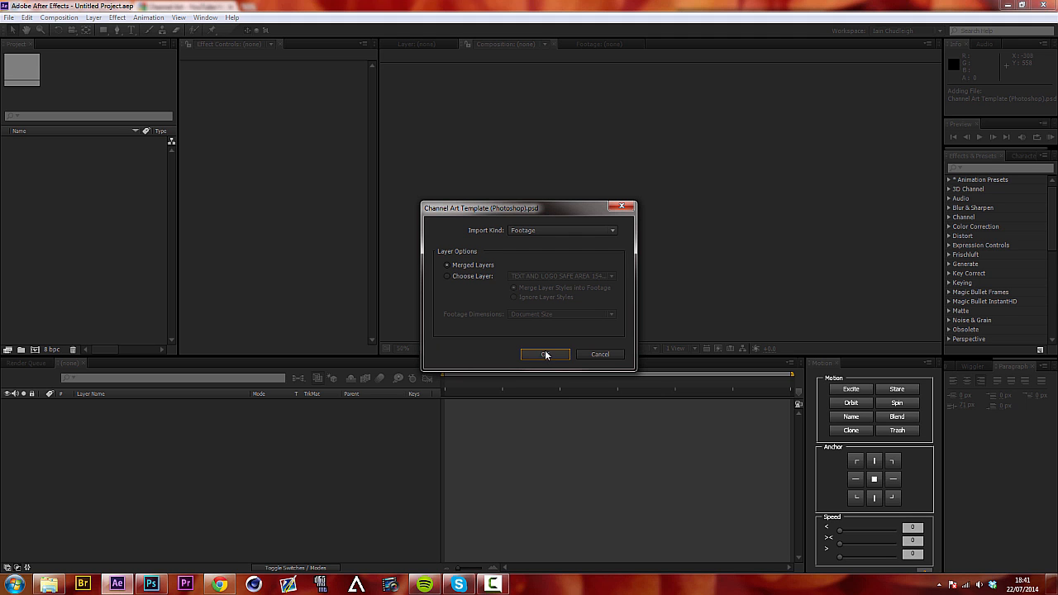
{"action": "left_click", "coordinate": [545, 354]}
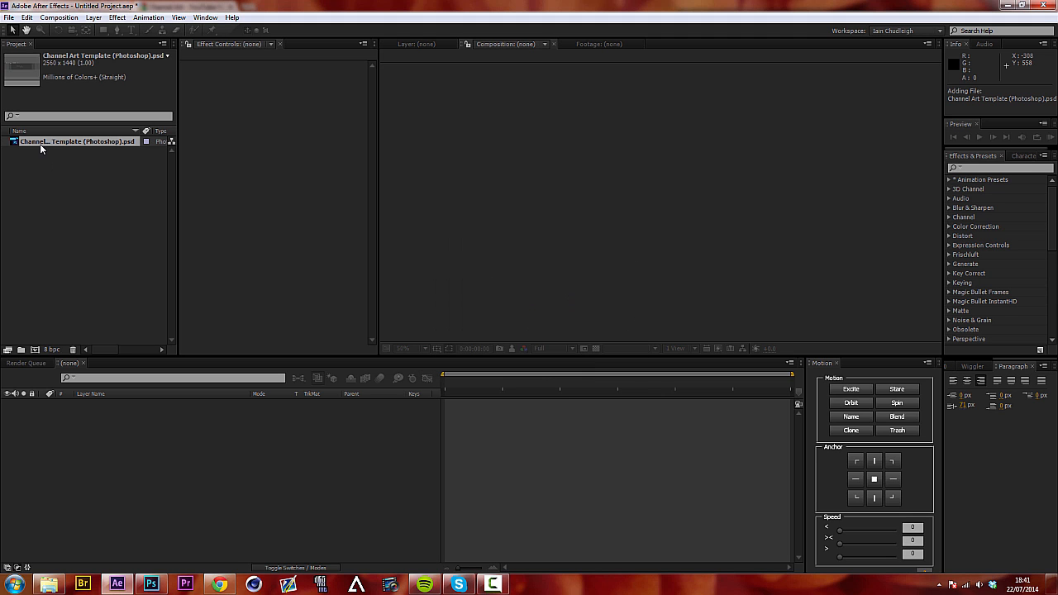
{"action": "left_click_drag", "start_coordinate": [40, 144], "coordinate": [40, 345]}
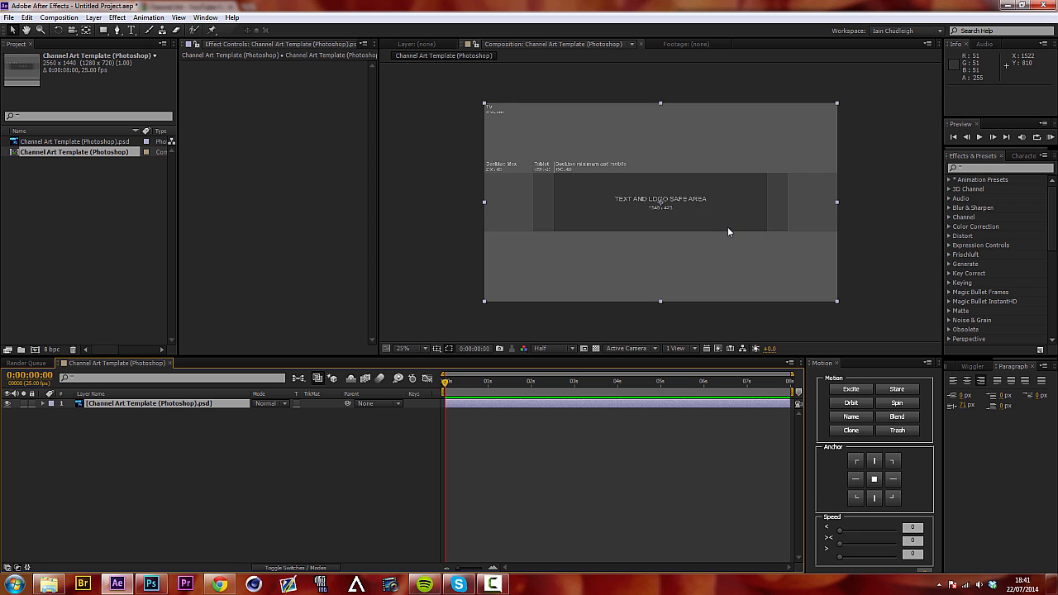
Show the template's safe area at 50% and widen the composition viewer by narrowing the neighbouring panels.
{"action": "scroll", "coordinate": [728, 226], "scroll_direction": "up", "scroll_amount": 1}
{"action": "scroll", "coordinate": [726, 226], "scroll_direction": "down", "scroll_amount": 1}
{"action": "scroll", "coordinate": [726, 234], "scroll_direction": "up", "scroll_amount": 1}
{"action": "scroll", "coordinate": [727, 234], "scroll_direction": "down", "scroll_amount": 1}
{"action": "key", "text": "period"}
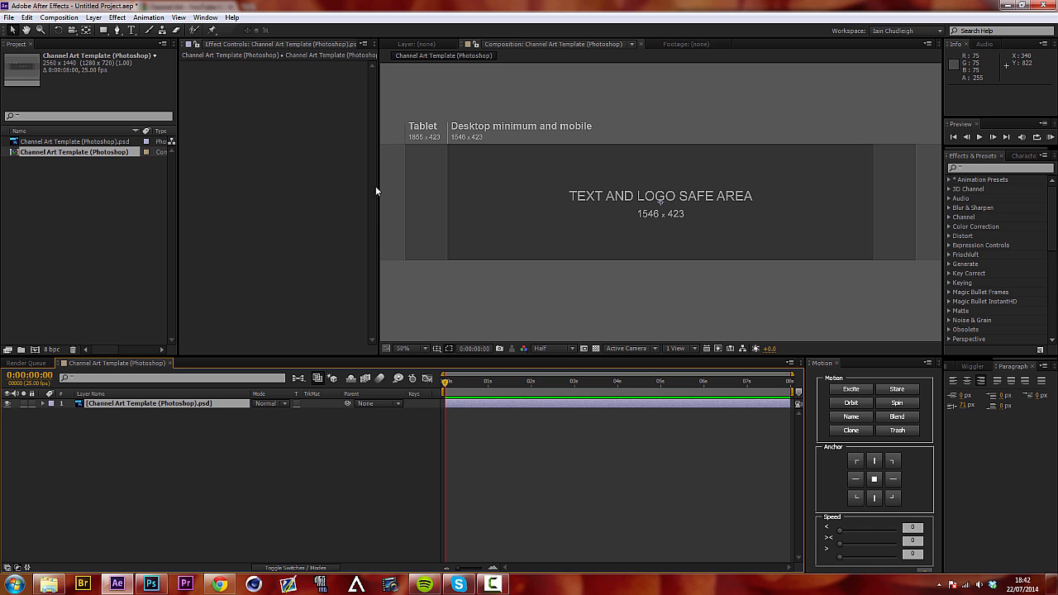
{"action": "left_click_drag", "start_coordinate": [375, 191], "coordinate": [228, 186]}
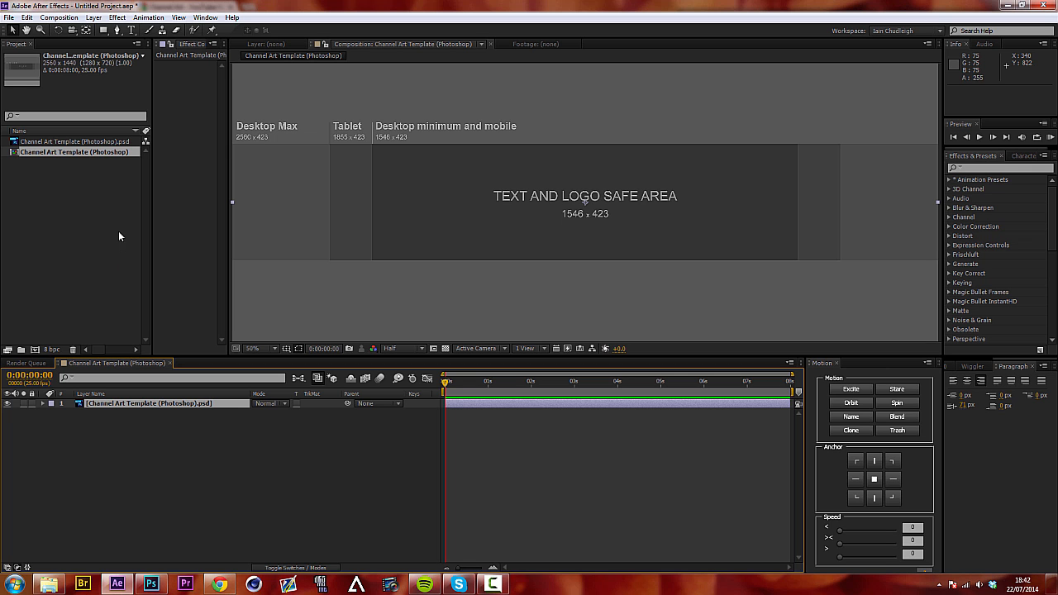
Import Colour Pallette.png from the Desktop folder into the project.
{"action": "left_click", "coordinate": [49, 585]}
{"action": "left_click", "coordinate": [223, 146]}
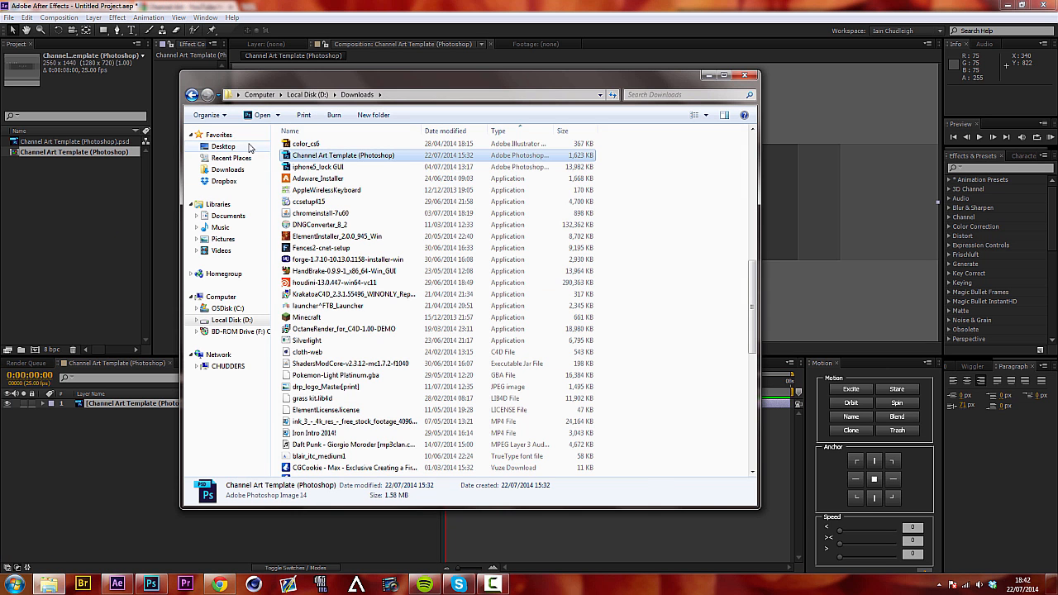
{"action": "left_click_drag", "start_coordinate": [612, 258], "coordinate": [77, 287]}
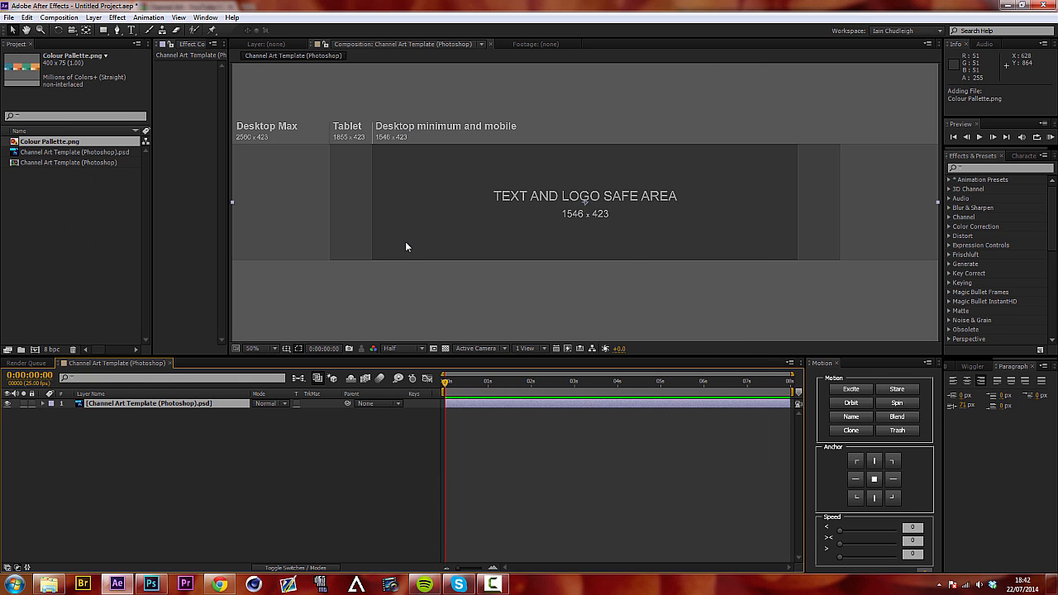
{"action": "key", "text": "comma"}
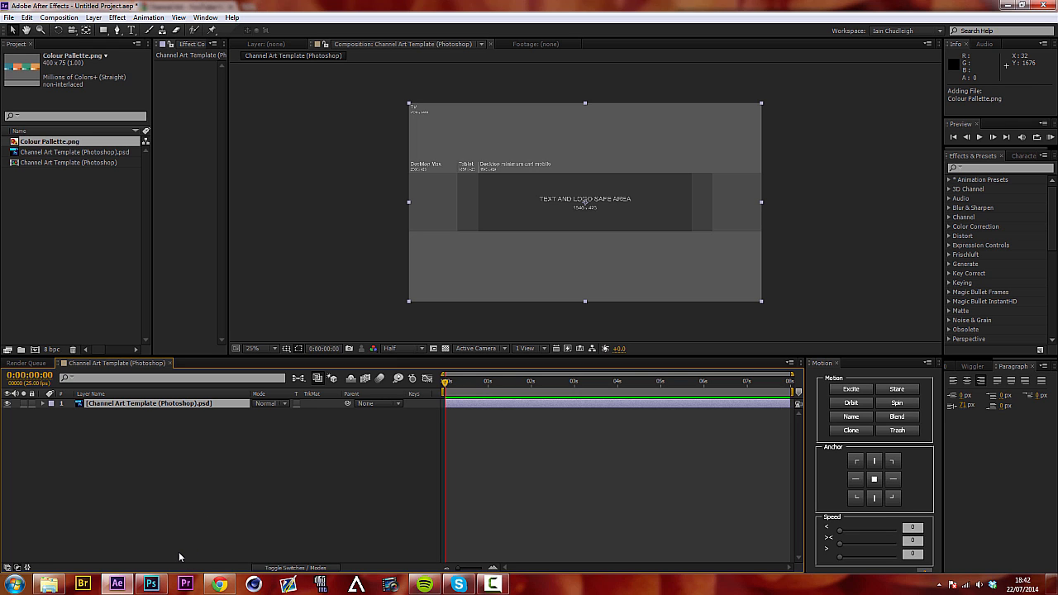
{"action": "key", "text": "period"}
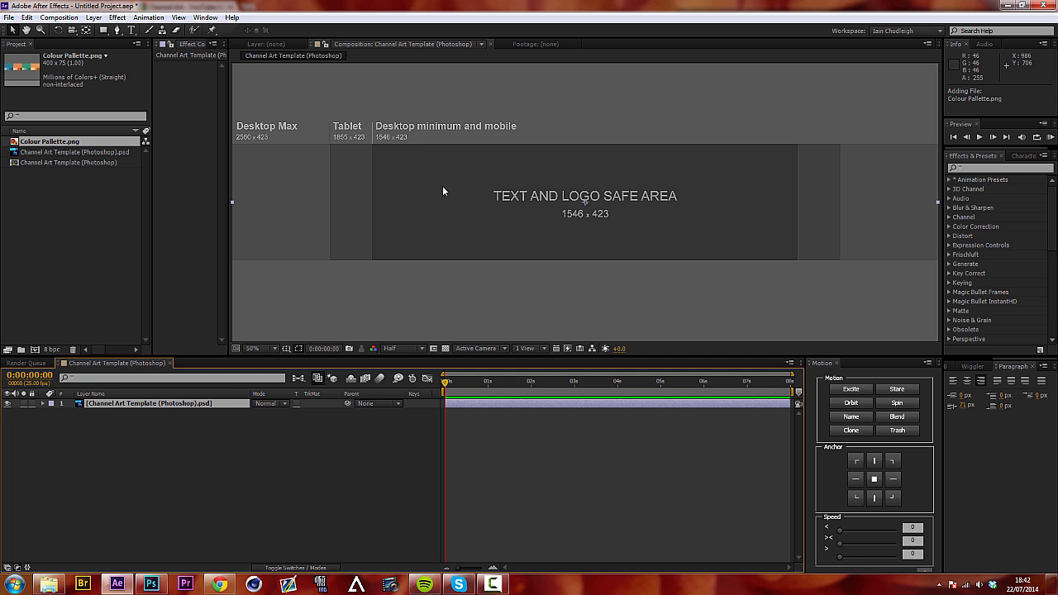
Add a white solid at the full composition size of 2560 × 1440 px.
{"action": "key", "text": "ctrl+y"}
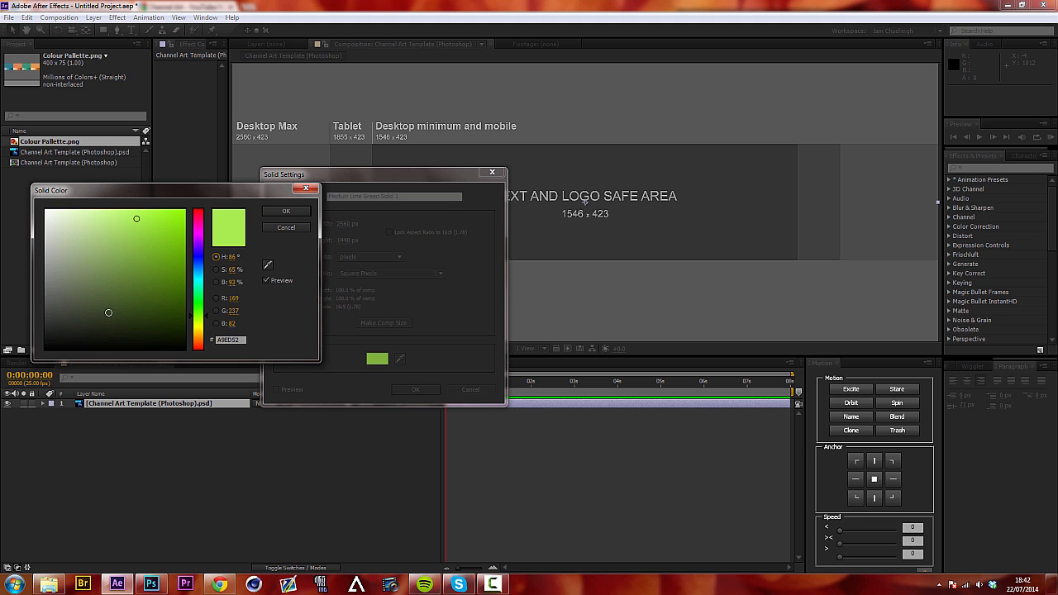
{"action": "left_click_drag", "start_coordinate": [118, 294], "coordinate": [13, 67]}
{"action": "key", "text": "Return"}
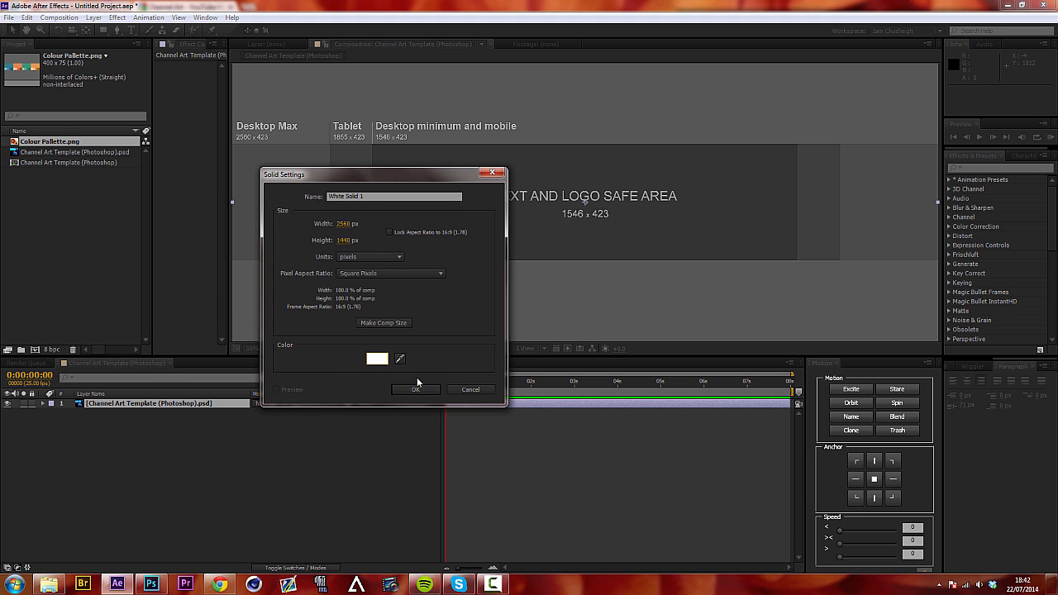
{"action": "left_click", "coordinate": [415, 390]}
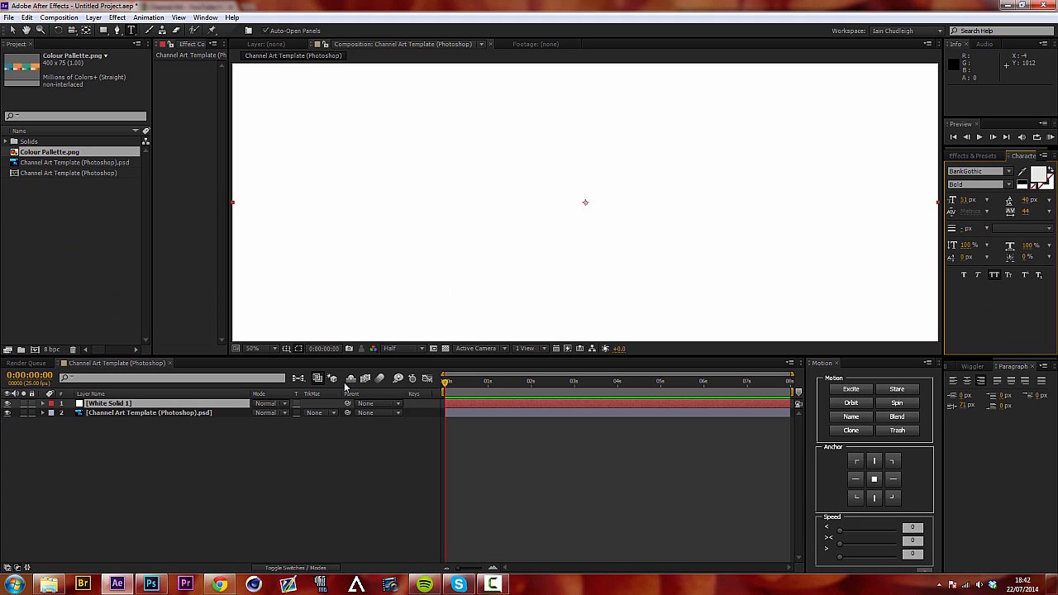
Add a black solid of 2560 × 1440 px above the white one.
{"action": "key", "text": "ctrl+y"}
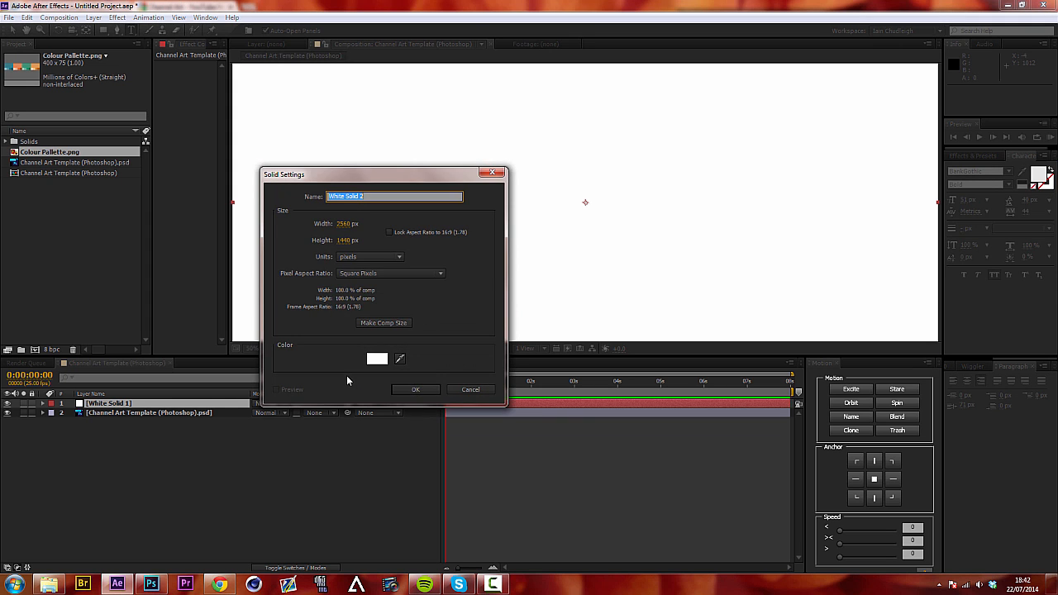
{"action": "left_click", "coordinate": [377, 358]}
{"action": "left_click_drag", "start_coordinate": [124, 314], "coordinate": [107, 445]}
{"action": "key", "text": "Return"}
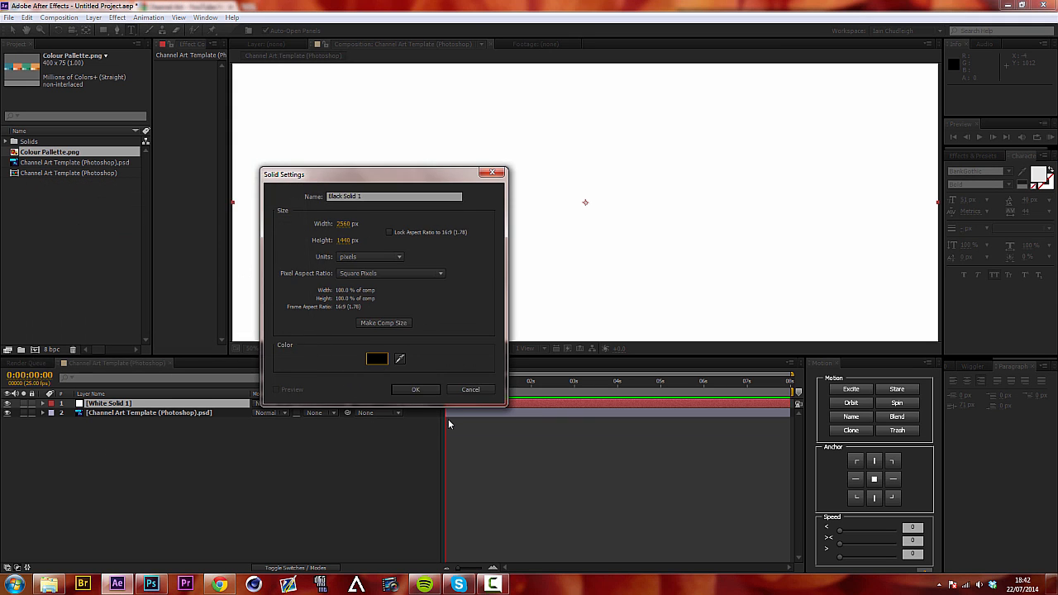
{"action": "key", "text": "Return"}
Hide both solids and draw a rectangular mask about 428 px tall on the black solid, covering the template's full-width Desktop Max strip.
{"action": "left_click", "coordinate": [7, 404]}
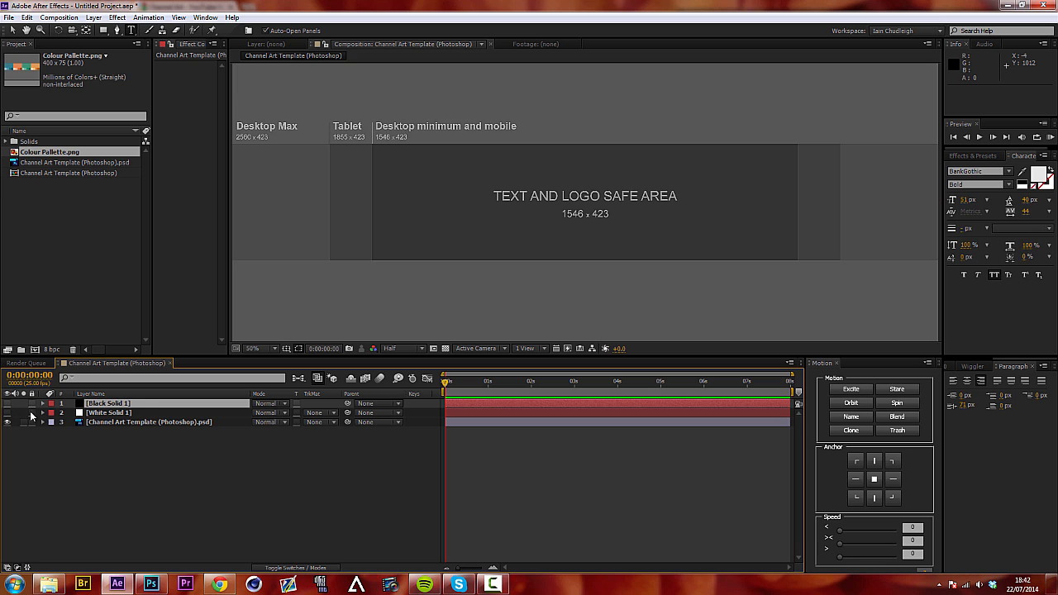
{"action": "scroll", "coordinate": [541, 198], "scroll_direction": "down", "scroll_amount": 2}
{"action": "scroll", "coordinate": [542, 198], "scroll_direction": "up", "scroll_amount": 2}
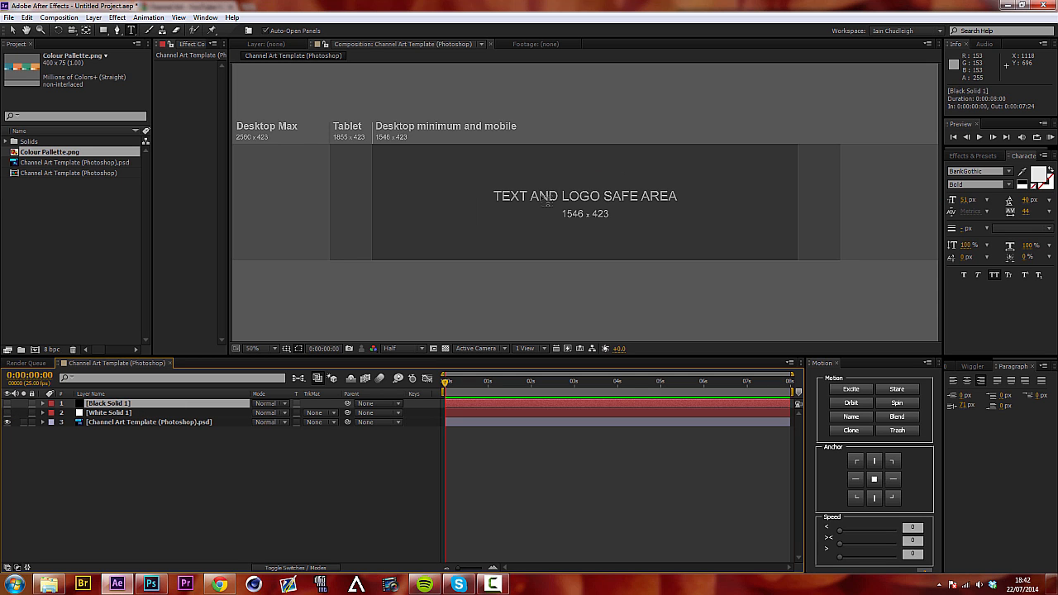
{"action": "left_click", "coordinate": [104, 32]}
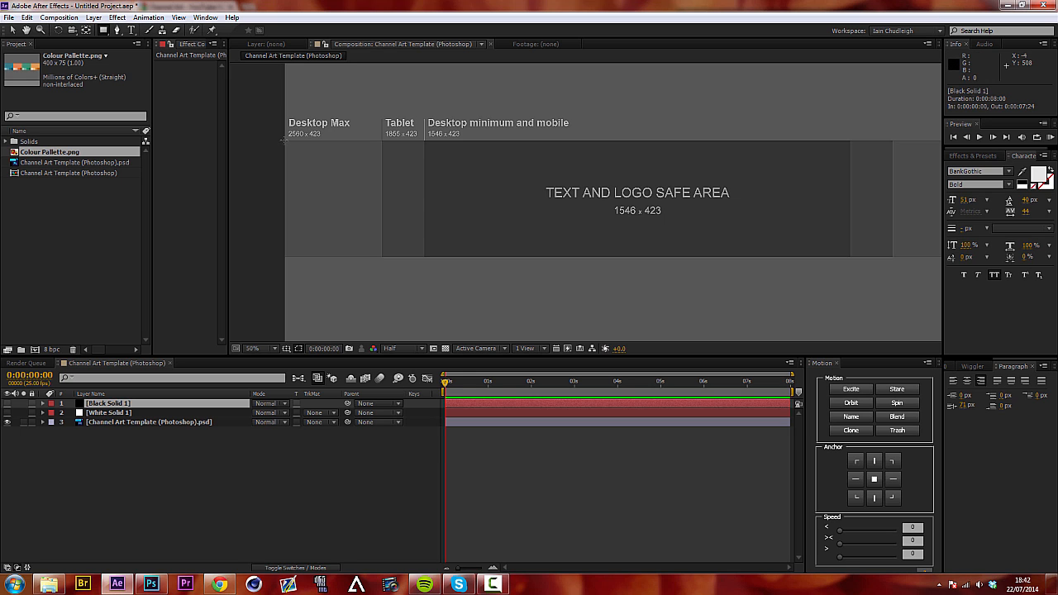
{"action": "left_click_drag", "start_coordinate": [284, 142], "coordinate": [992, 262]}
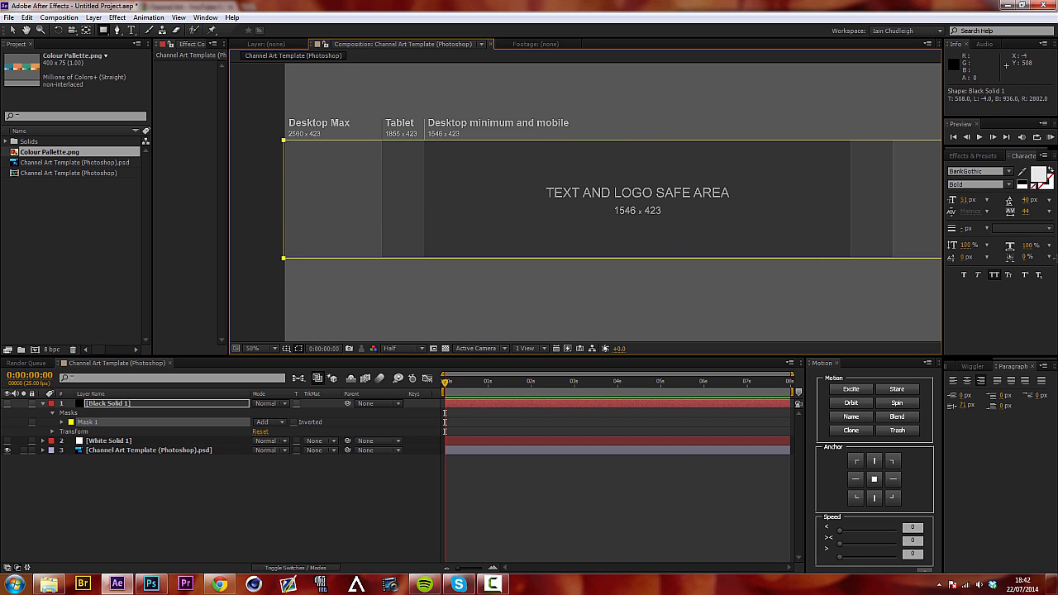
{"action": "key", "text": "h"}
{"action": "left_click_drag", "start_coordinate": [838, 219], "coordinate": [753, 211]}
{"action": "scroll", "coordinate": [752, 211], "scroll_direction": "down", "scroll_amount": 1}
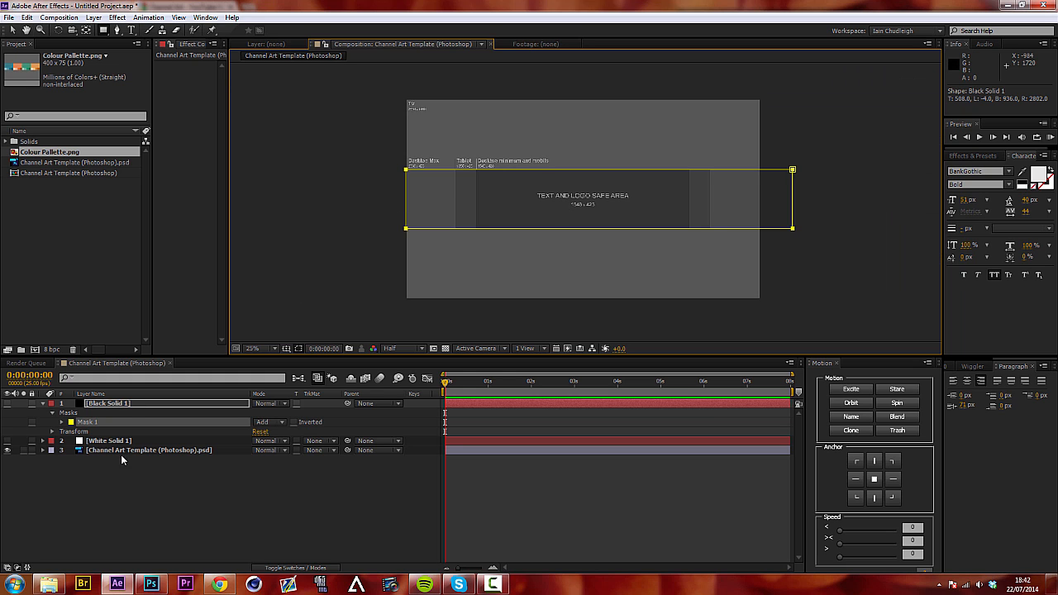
Make the black and white solids visible again and hide the mask outlines in the viewer.
{"action": "left_click", "coordinate": [7, 404]}
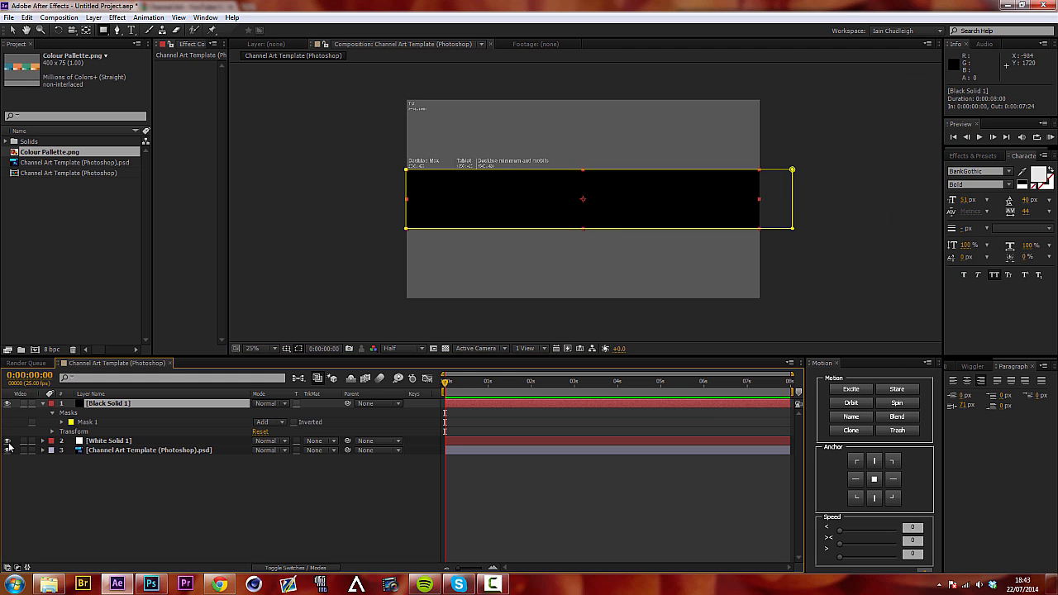
{"action": "left_click", "coordinate": [7, 440]}
{"action": "left_click", "coordinate": [298, 348]}
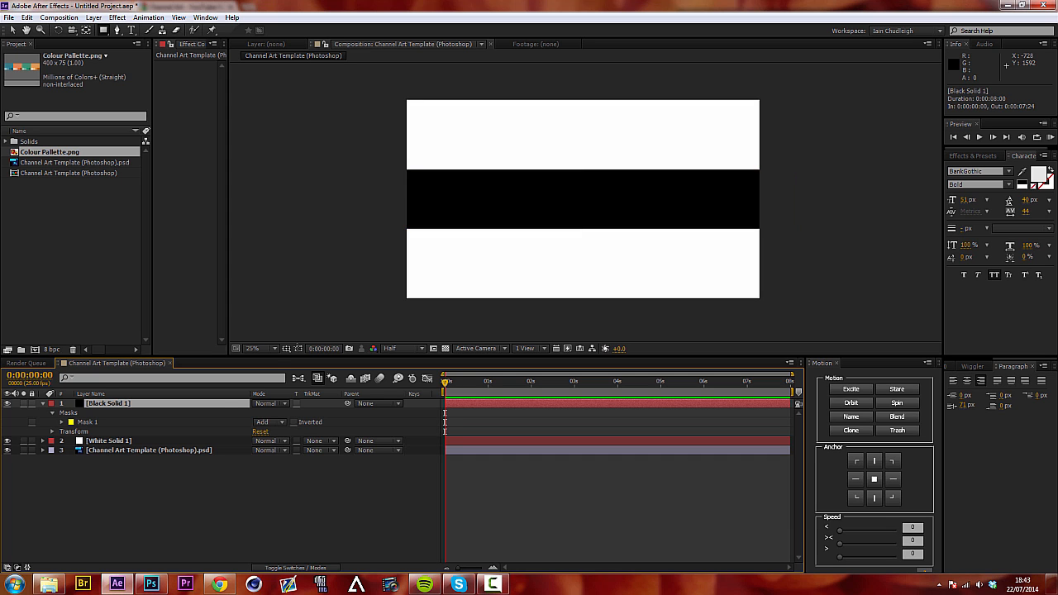
Pre-compose the black and white solids together as Matte, moving all attributes into the new composition.
{"action": "right_click", "coordinate": [134, 402]}
{"action": "left_click", "coordinate": [104, 459]}
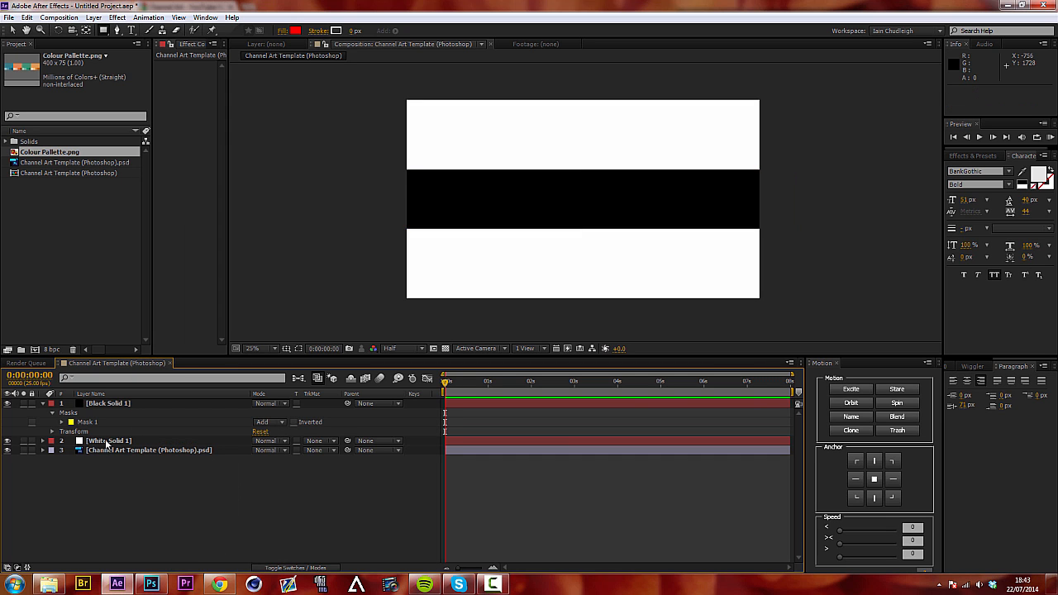
{"action": "left_click", "coordinate": [106, 442]}
{"action": "left_click", "coordinate": [110, 404], "text": "ctrl"}
{"action": "right_click", "coordinate": [111, 404]}
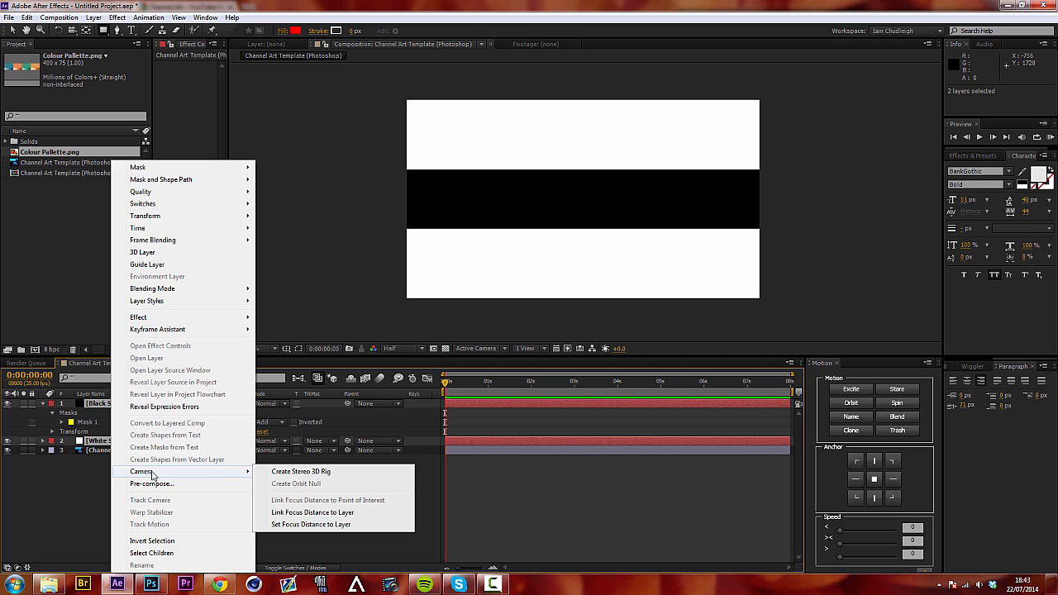
{"action": "left_click", "coordinate": [151, 484]}
{"action": "type", "text": "Matte"}
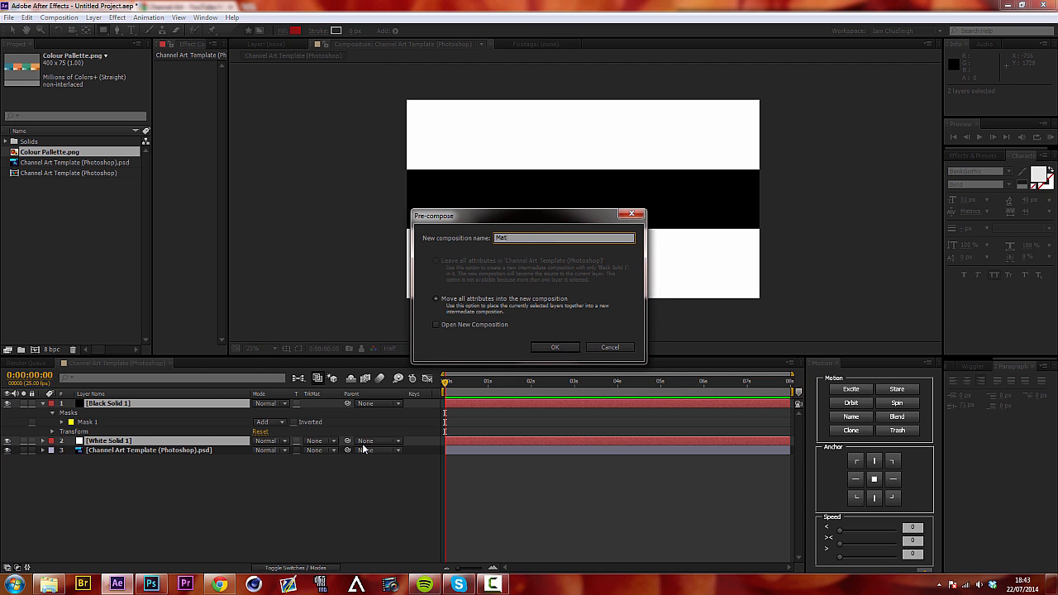
{"action": "key", "text": "Return"}
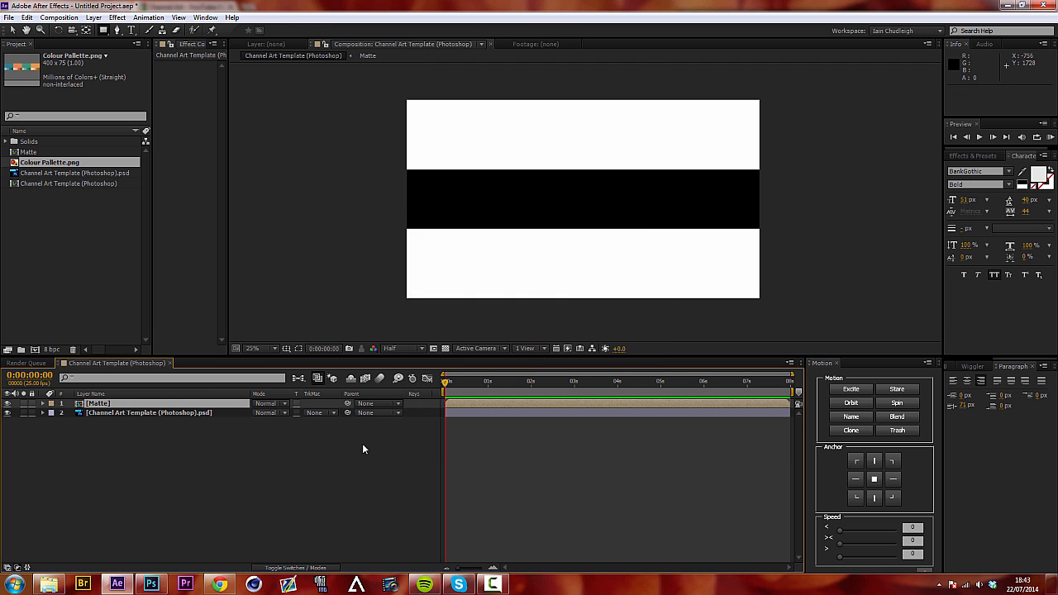
Set the Matte layer's blending mode to Silhouette Luma.
{"action": "left_click", "coordinate": [268, 412]}
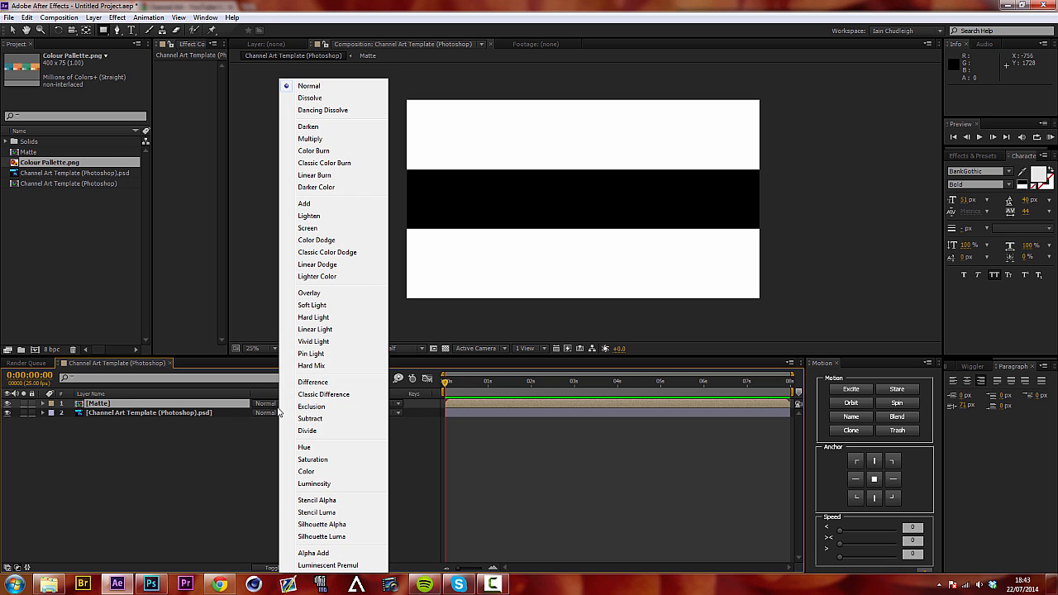
{"action": "left_click", "coordinate": [239, 408]}
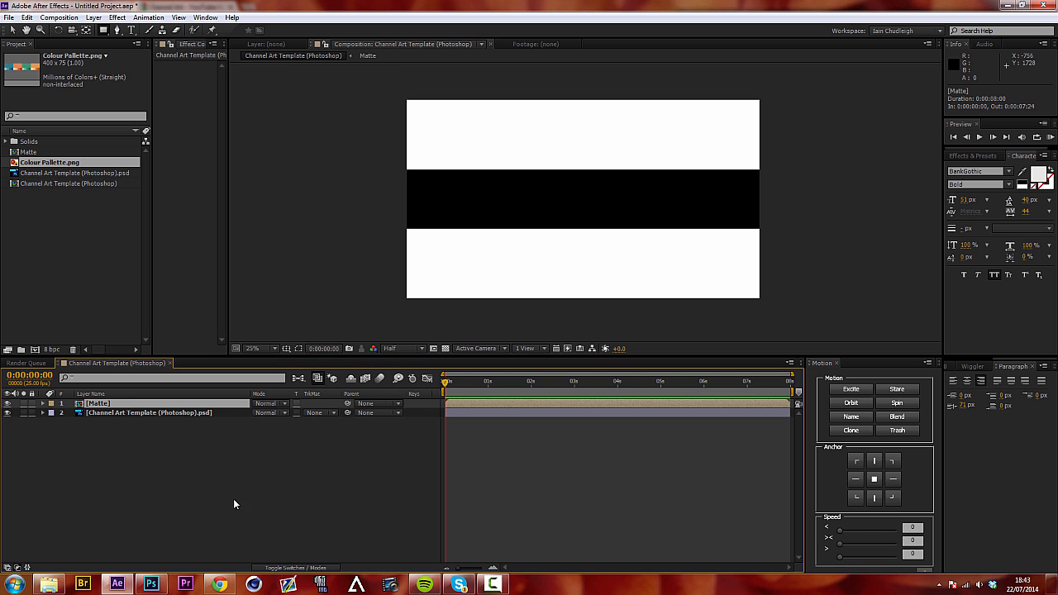
{"action": "left_click", "coordinate": [269, 568]}
{"action": "left_click", "coordinate": [266, 568]}
{"action": "left_click", "coordinate": [271, 403]}
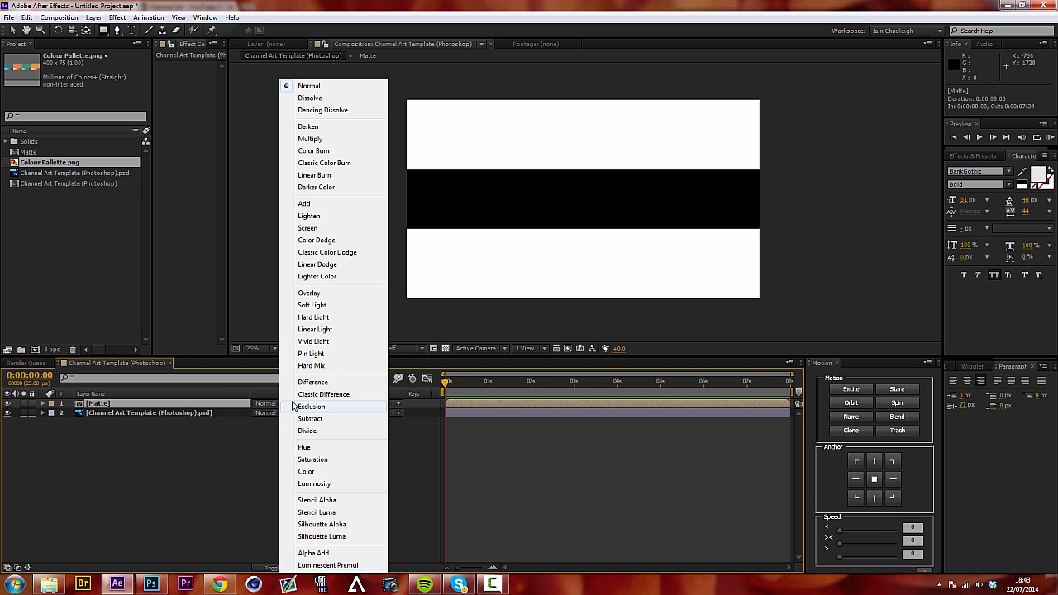
{"action": "left_click", "coordinate": [340, 536]}
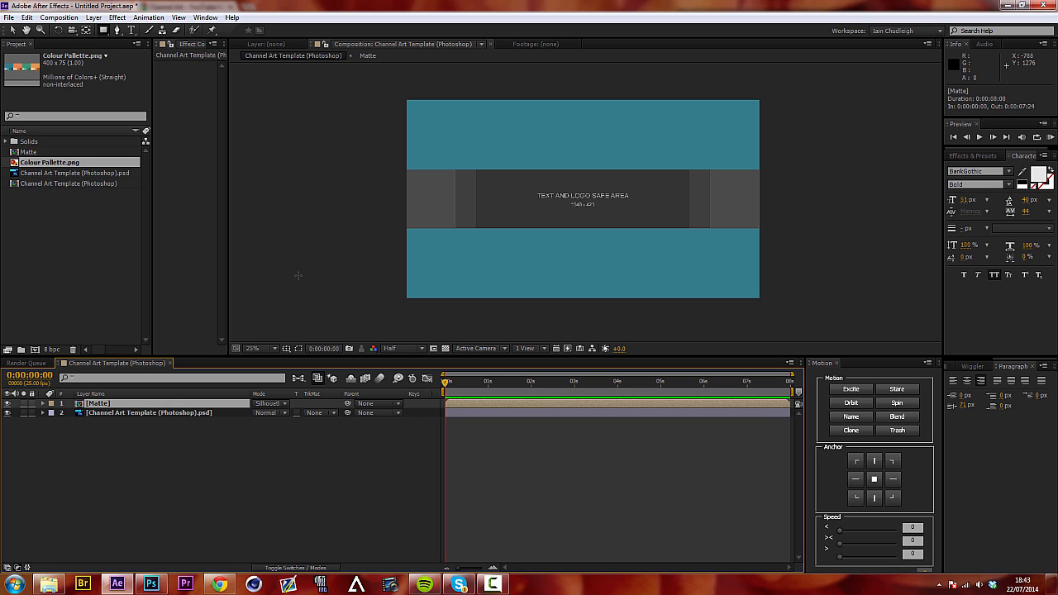
Check the matte's cut-out against the transparency grid, then examine the banner strip up close on the normal background.
{"action": "key", "text": "v"}
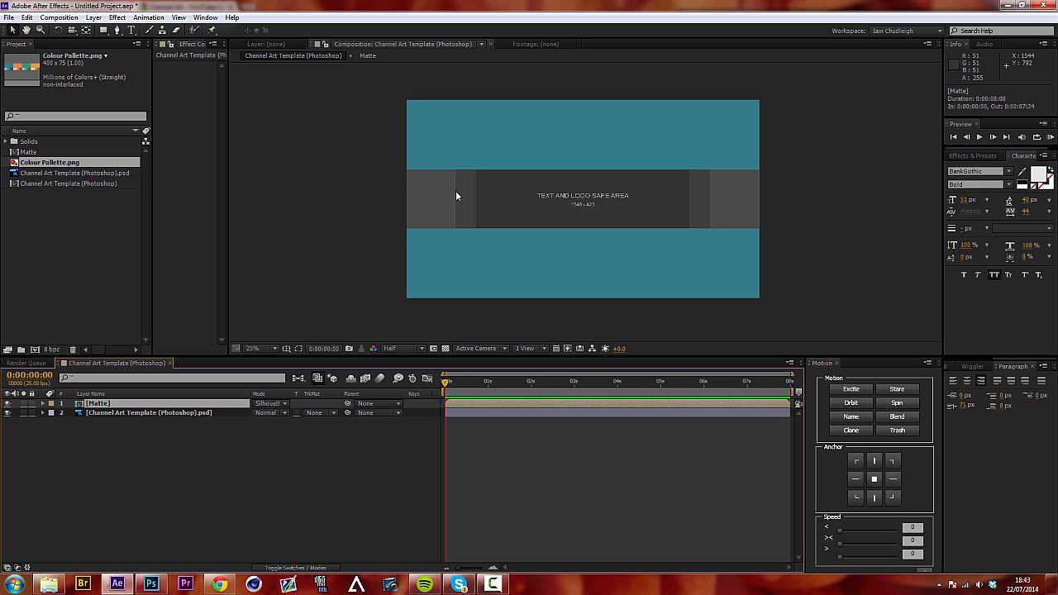
{"action": "left_click", "coordinate": [446, 348]}
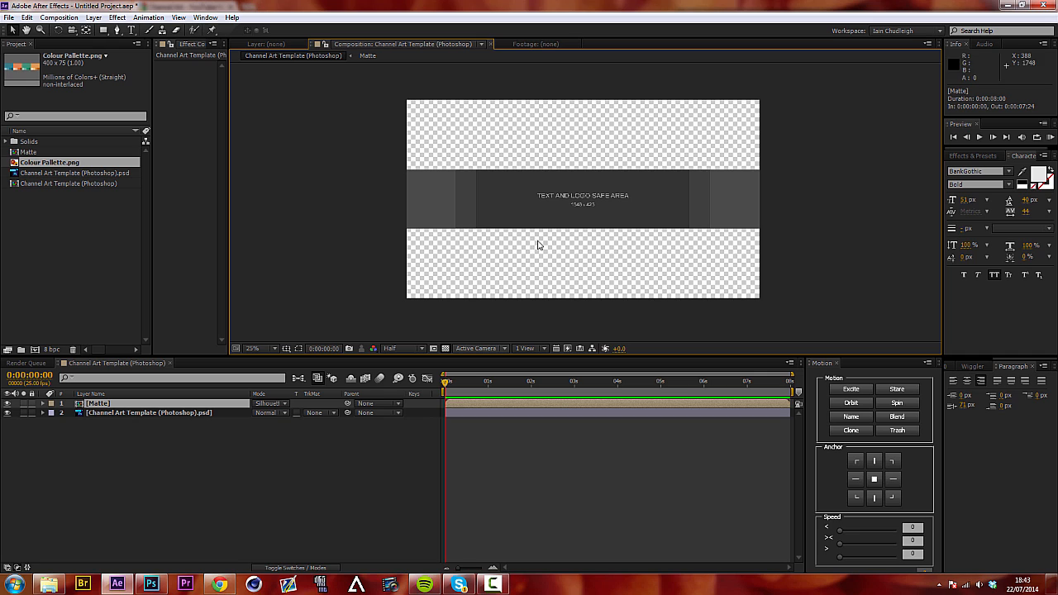
{"action": "left_click", "coordinate": [445, 348]}
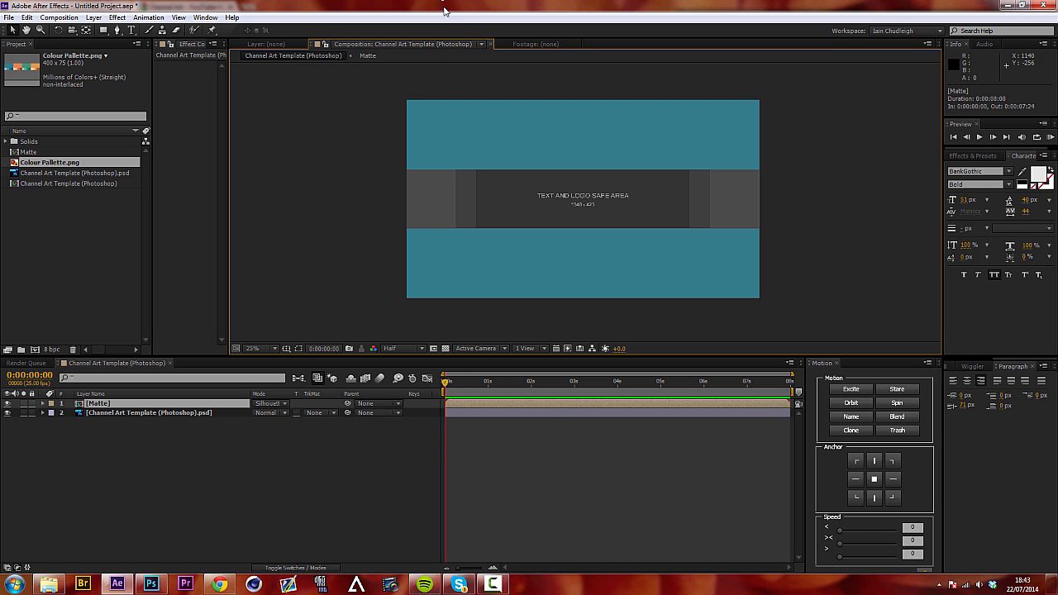
{"action": "scroll", "coordinate": [520, 199], "scroll_direction": "up", "scroll_amount": 2}
{"action": "left_click_drag", "start_coordinate": [506, 208], "coordinate": [574, 241]}
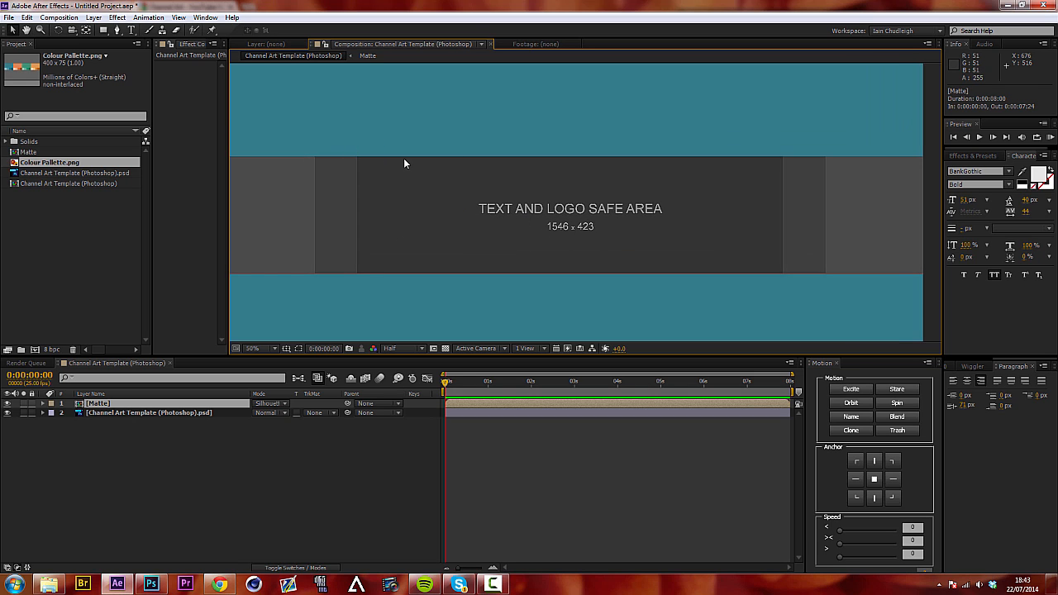
{"action": "scroll", "coordinate": [445, 163], "scroll_direction": "down", "scroll_amount": 2}
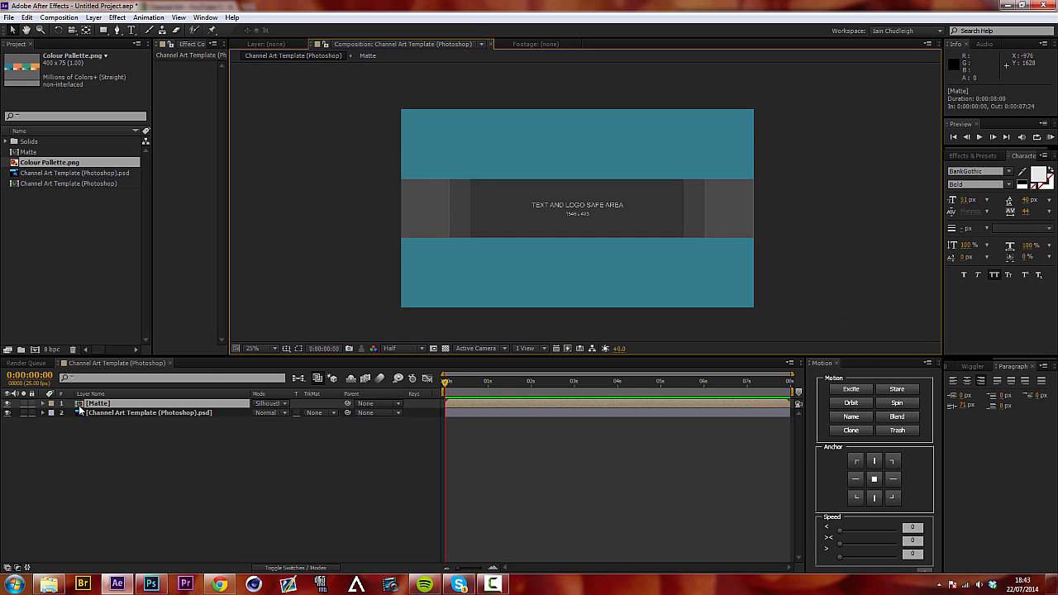
{"action": "left_click", "coordinate": [110, 407]}
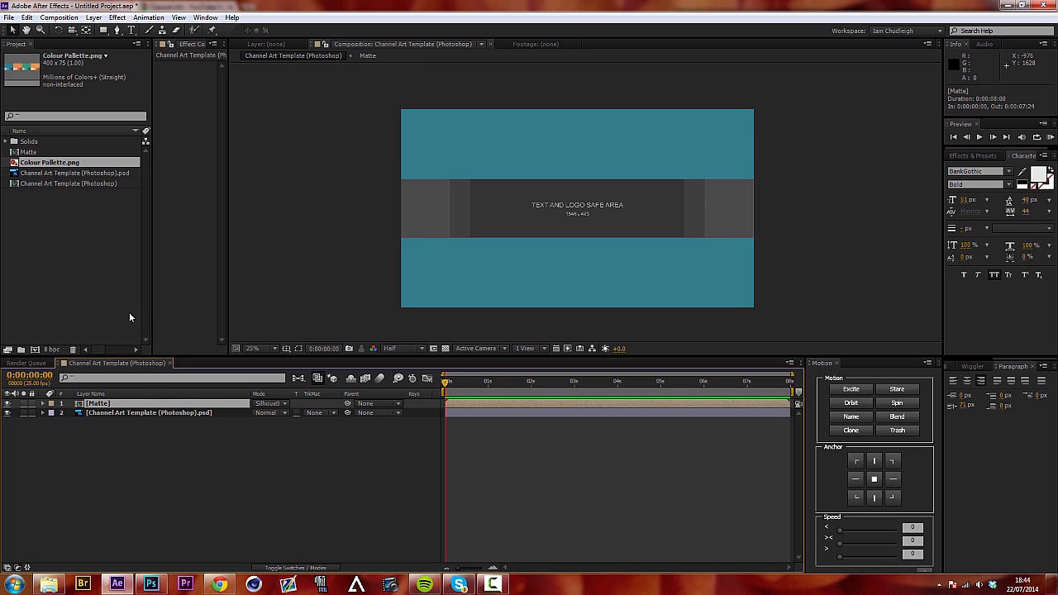
Import logo_white.png from the Shared > YouTube > Branding folder on Local Disk (D:) into the project.
{"action": "left_click", "coordinate": [49, 586]}
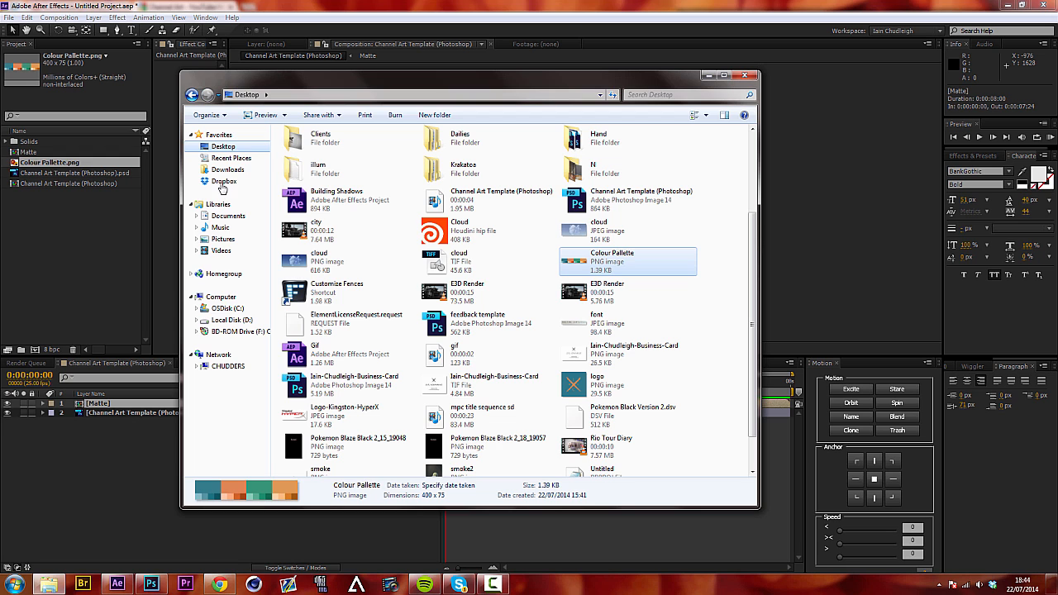
{"action": "left_click", "coordinate": [229, 320]}
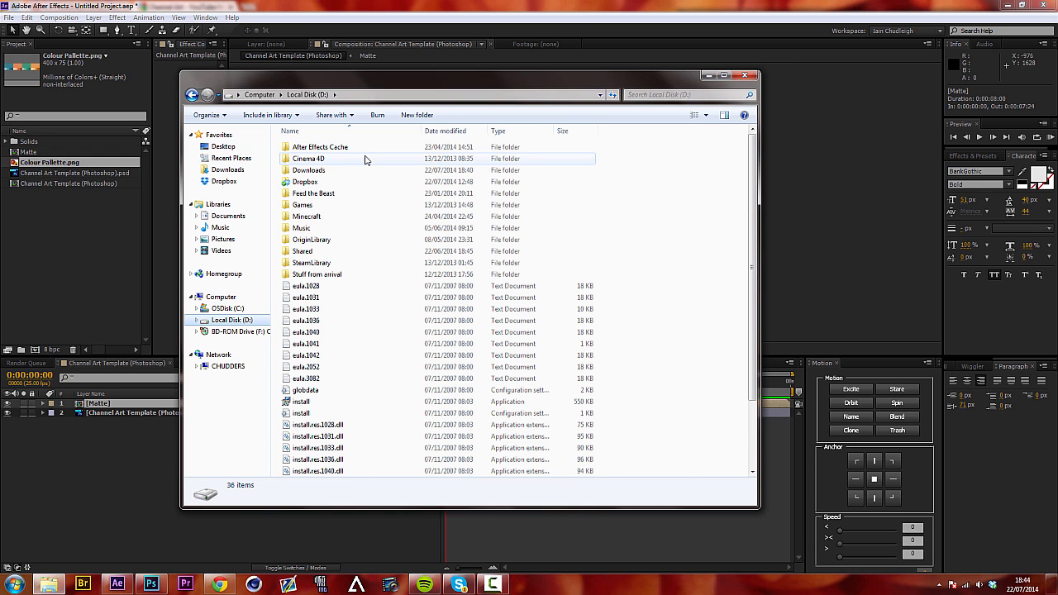
{"action": "double_click", "coordinate": [312, 251]}
{"action": "double_click", "coordinate": [310, 182]}
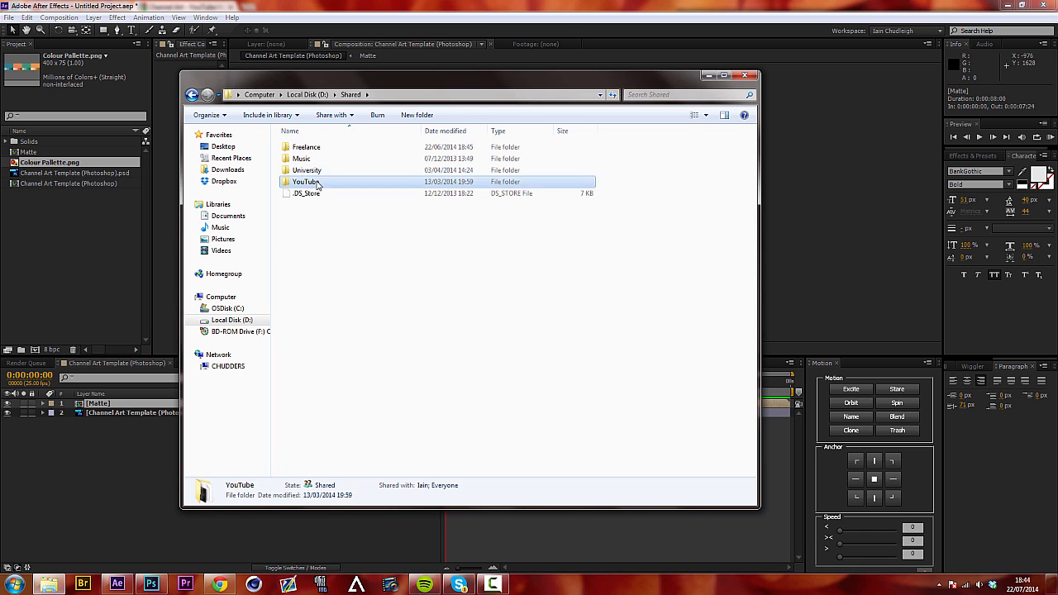
{"action": "double_click", "coordinate": [314, 163]}
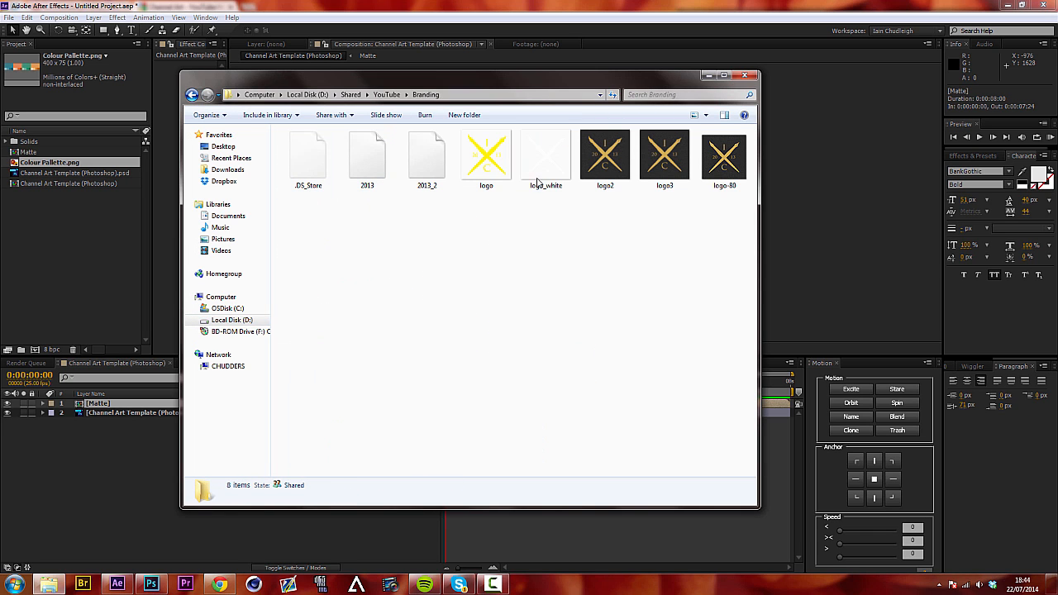
{"action": "left_click_drag", "start_coordinate": [544, 155], "coordinate": [70, 251]}
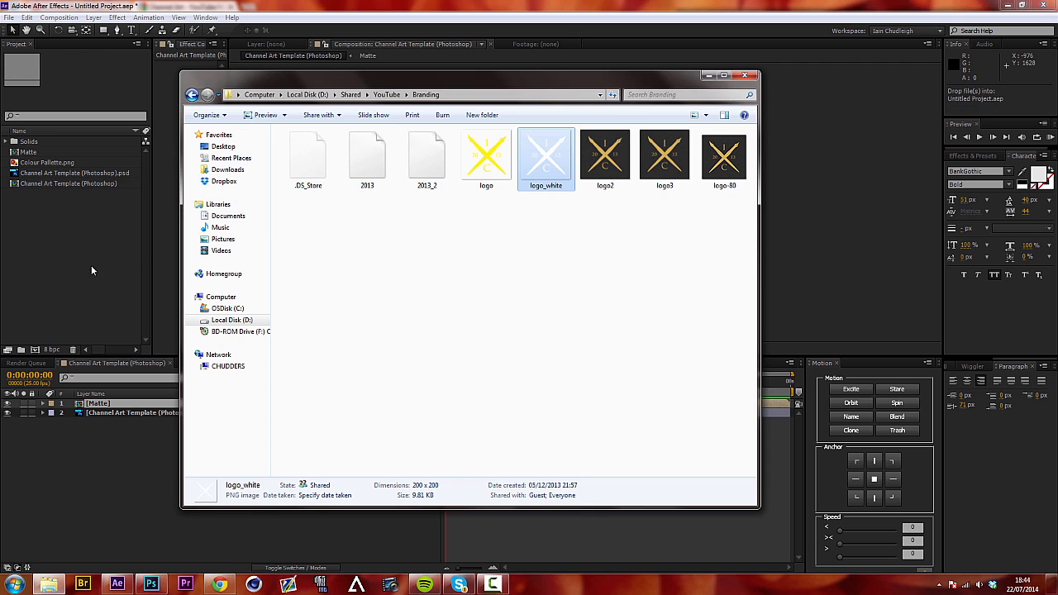
{"action": "left_click", "coordinate": [70, 261]}
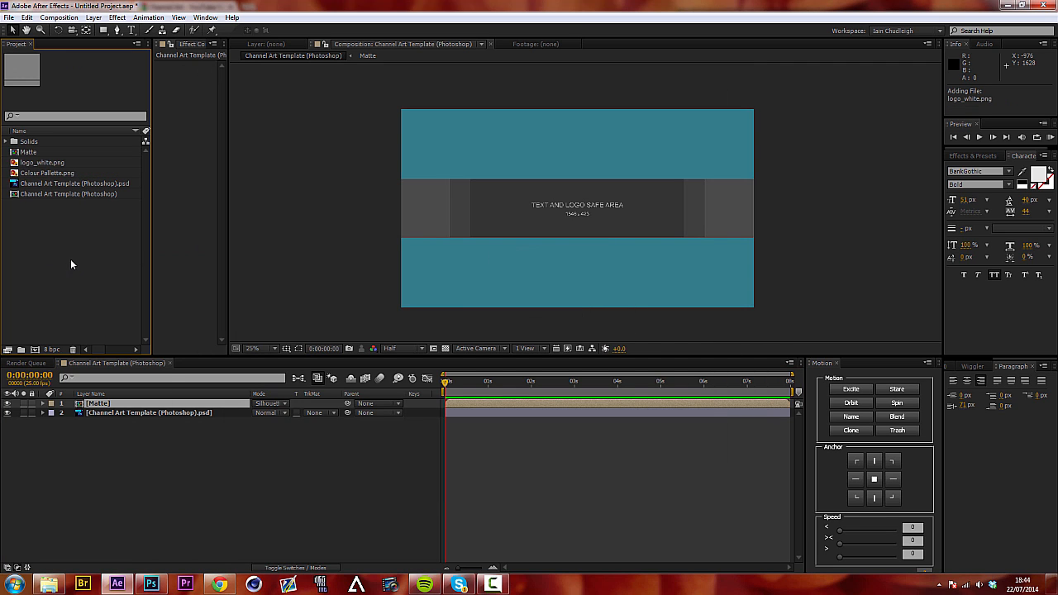
Place logo_white.png in the composition between the Matte and template layers and scale it to 177%.
{"action": "left_click", "coordinate": [29, 163]}
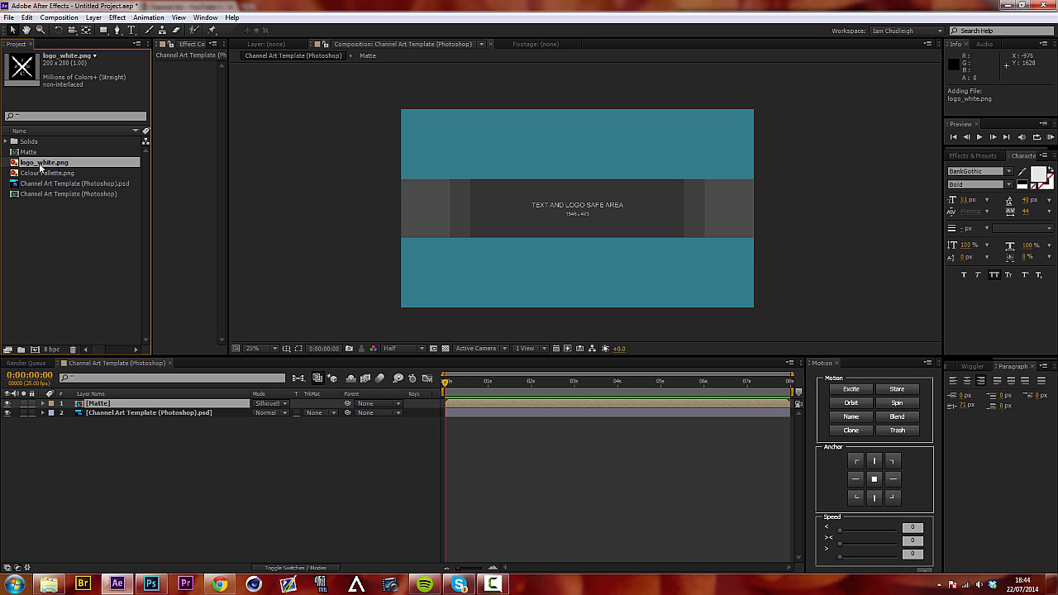
{"action": "left_click_drag", "start_coordinate": [41, 166], "coordinate": [141, 409]}
{"action": "scroll", "coordinate": [570, 213], "scroll_direction": "up", "scroll_amount": 4}
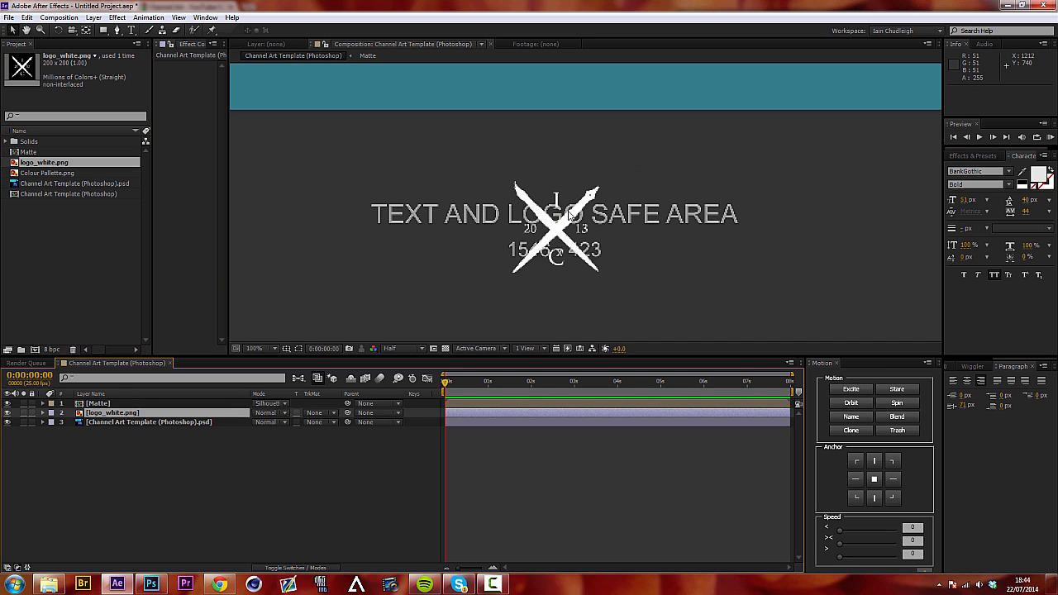
{"action": "scroll", "coordinate": [570, 215], "scroll_direction": "down", "scroll_amount": 1}
{"action": "key", "text": "s"}
{"action": "left_click_drag", "start_coordinate": [293, 423], "coordinate": [337, 430]}
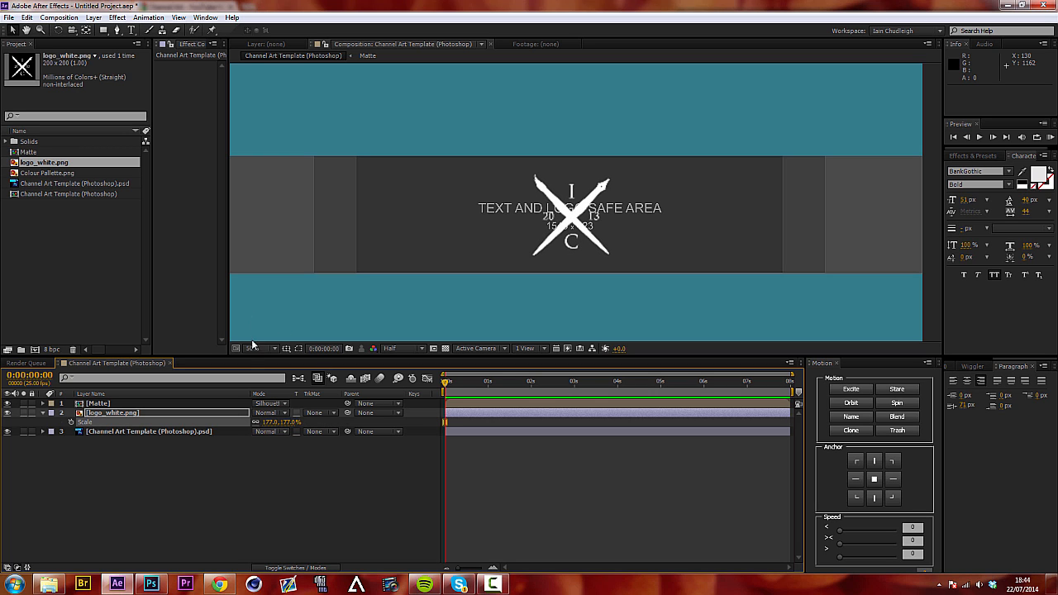
Delete the logo_white.png layer from the composition and import the Gif.aep project from the Desktop.
{"action": "left_click", "coordinate": [130, 414]}
{"action": "key", "text": "Delete"}
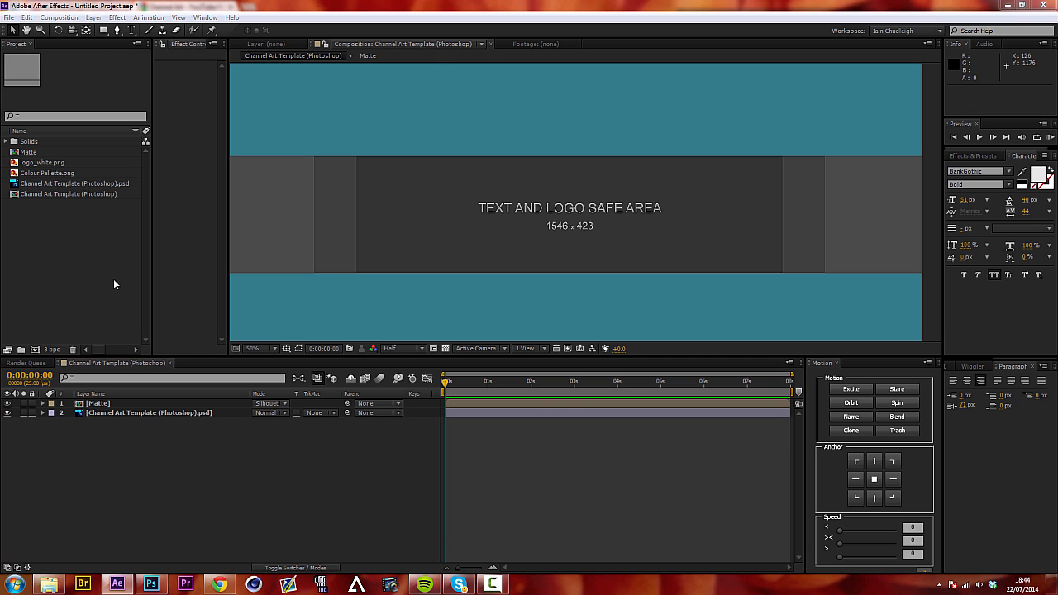
{"action": "double_click", "coordinate": [114, 278]}
{"action": "left_click", "coordinate": [31, 57]}
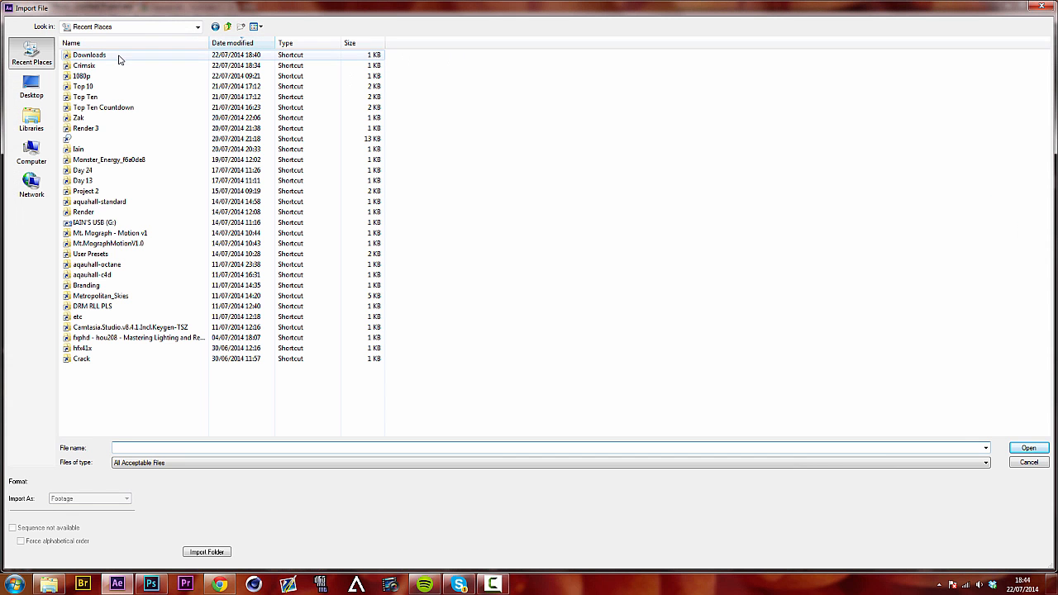
{"action": "left_click", "coordinate": [31, 86]}
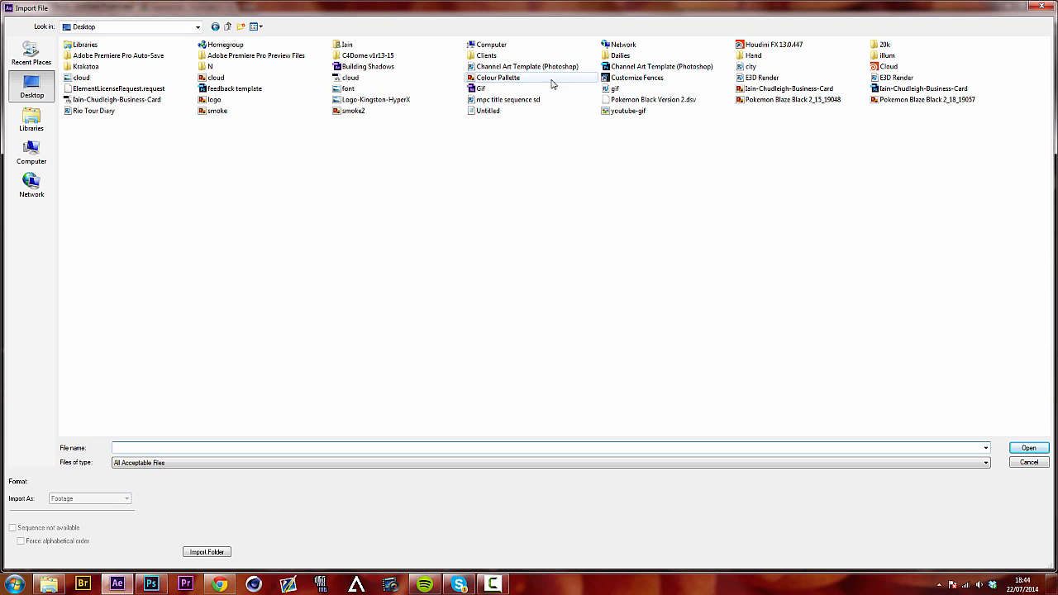
{"action": "double_click", "coordinate": [488, 88]}
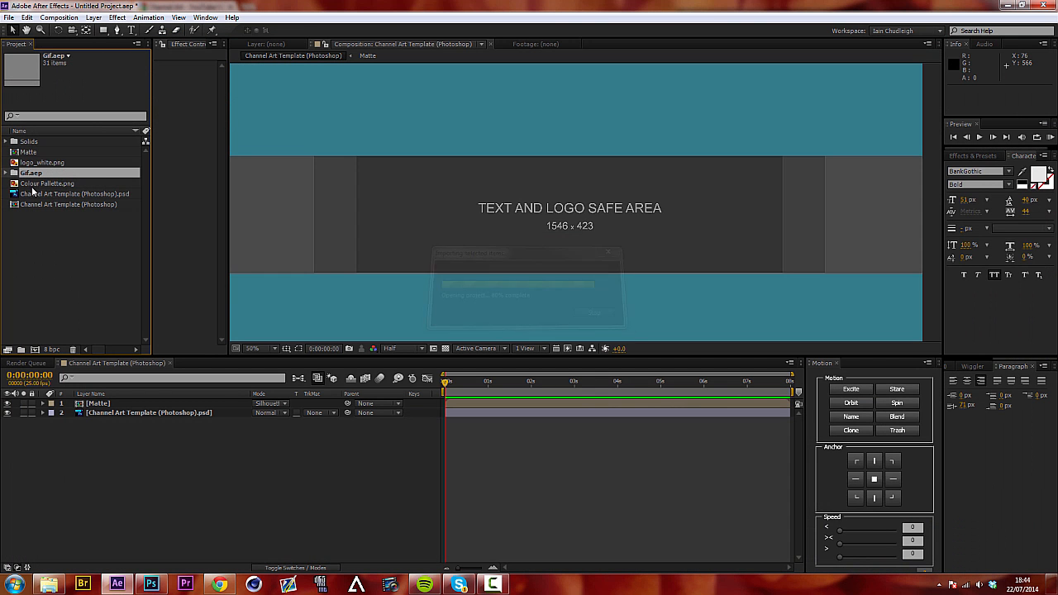
Open the Logo composition in the imported Gif.aep folder and copy its Orange Solid 1 layer.
{"action": "left_click", "coordinate": [6, 173]}
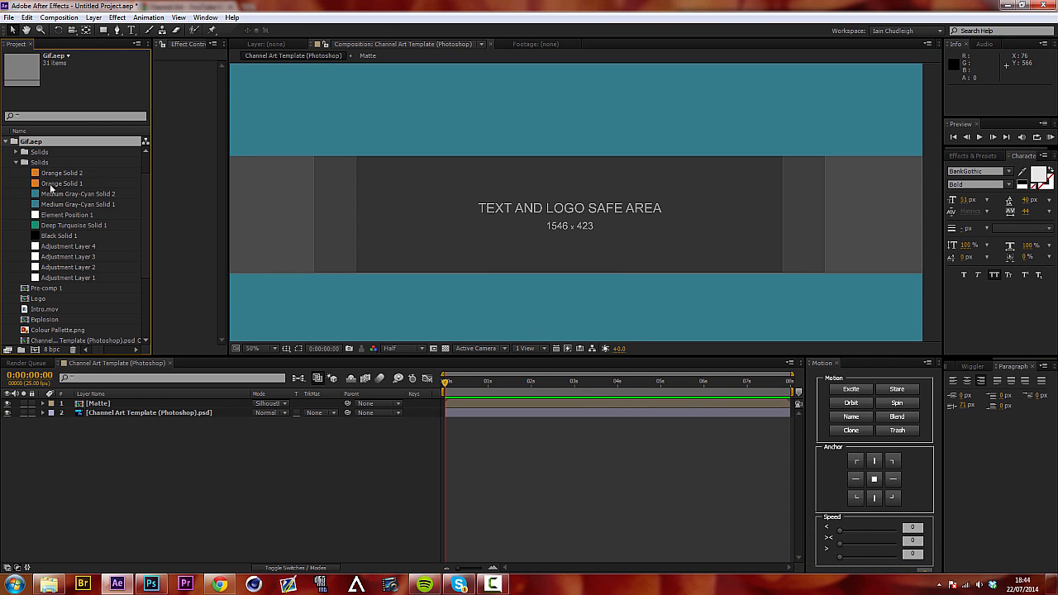
{"action": "left_click", "coordinate": [16, 164]}
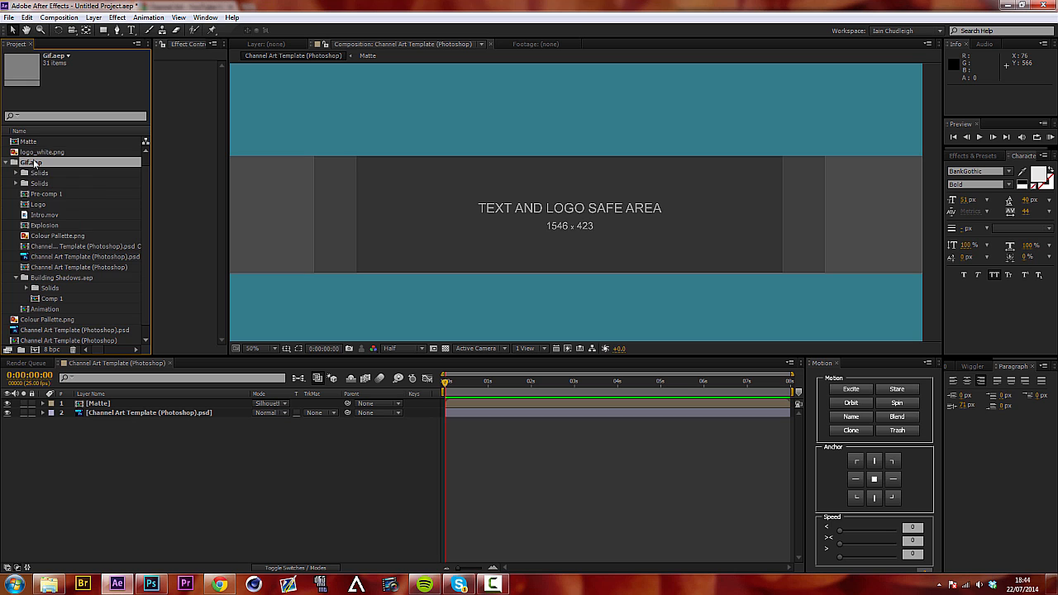
{"action": "double_click", "coordinate": [35, 207]}
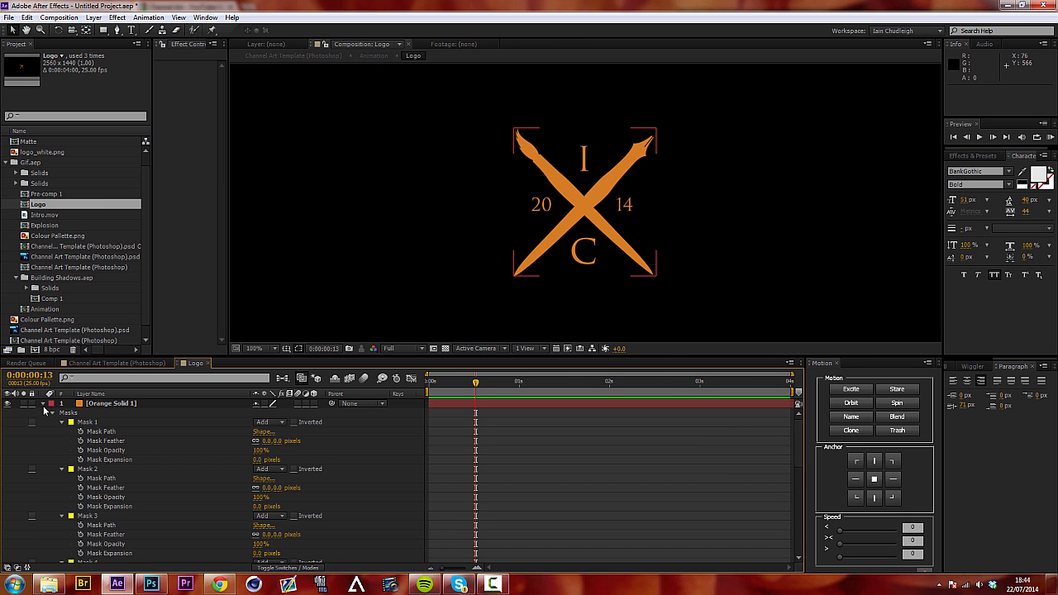
{"action": "left_click", "coordinate": [43, 403]}
{"action": "left_click", "coordinate": [116, 403]}
{"action": "key", "text": "ctrl+c"}
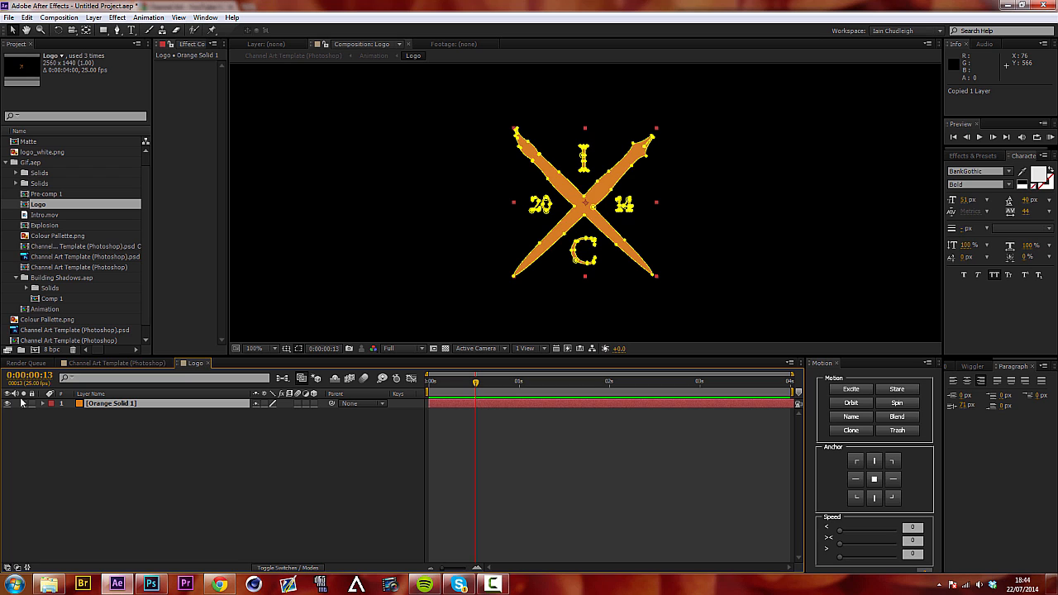
Paste the orange logo layer into the Channel Art Template (Photoshop) composition beneath Matte and delete the template's .psd layer.
{"action": "left_click", "coordinate": [94, 363]}
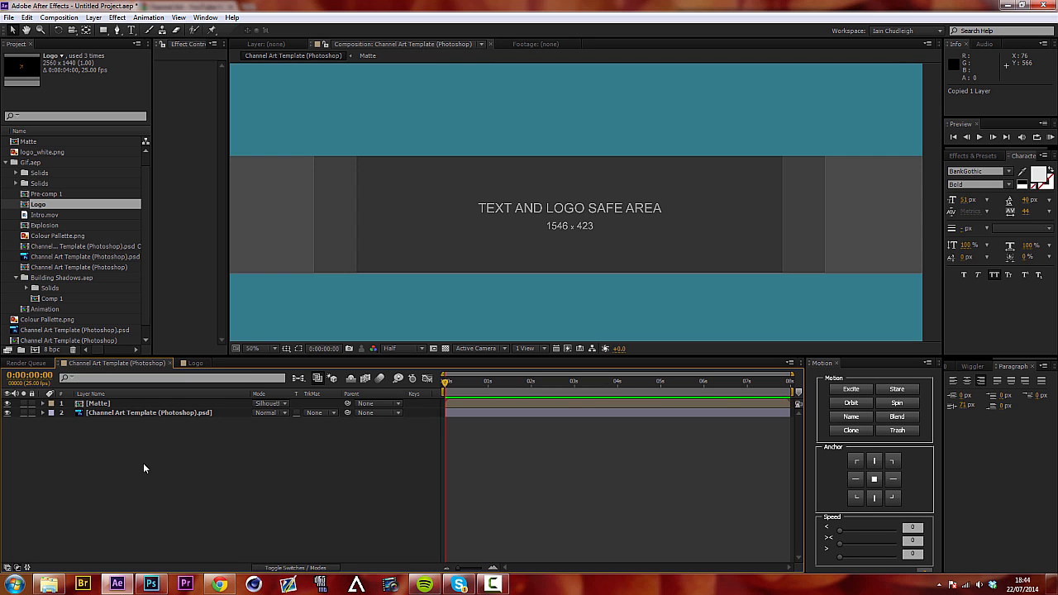
{"action": "key", "text": "ctrl+v"}
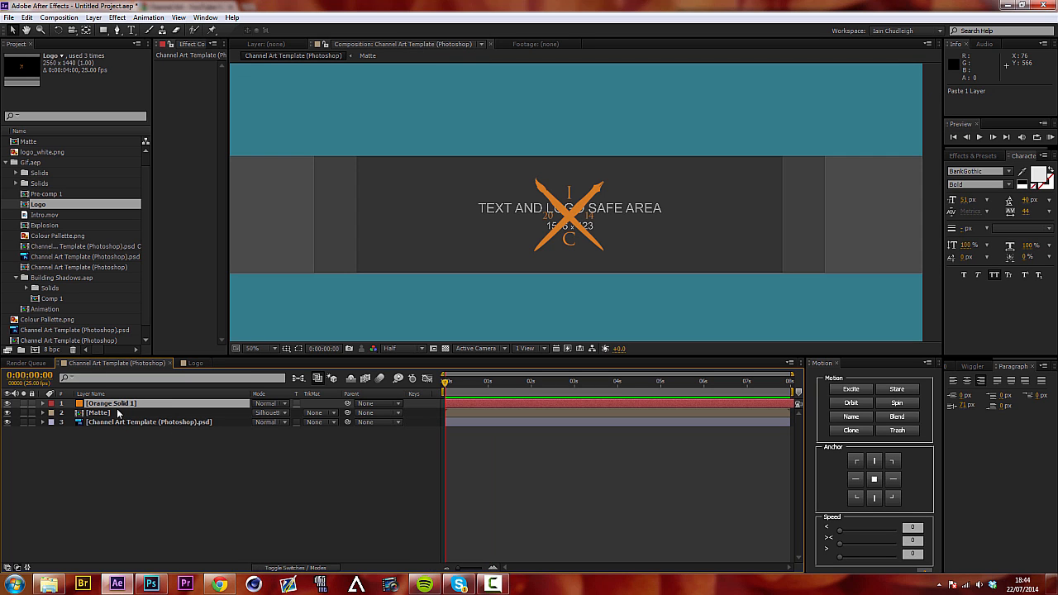
{"action": "left_click_drag", "start_coordinate": [116, 409], "coordinate": [120, 418]}
{"action": "left_click", "coordinate": [191, 464]}
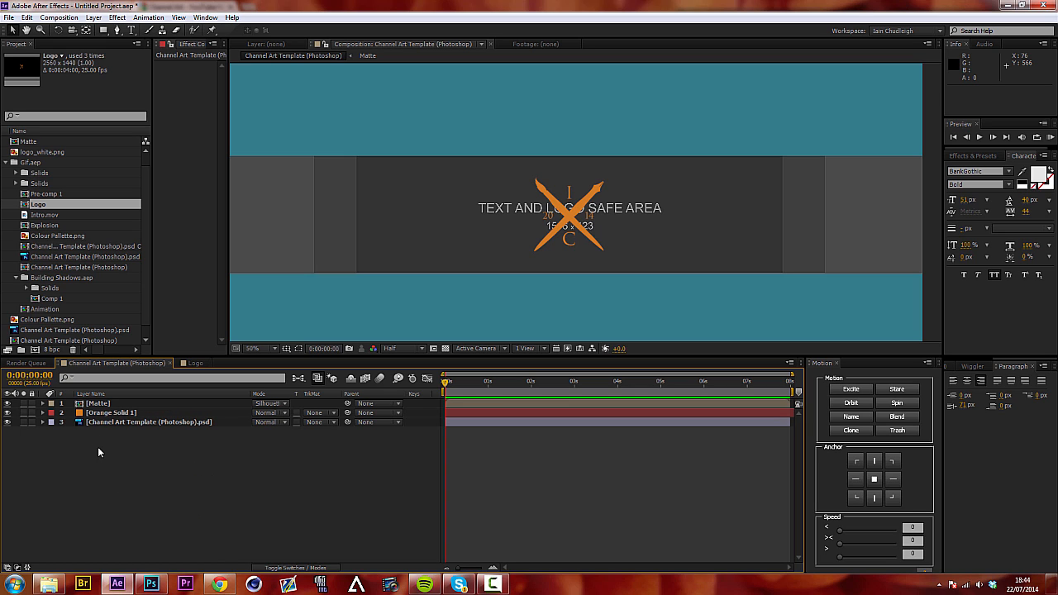
{"action": "left_click", "coordinate": [104, 422]}
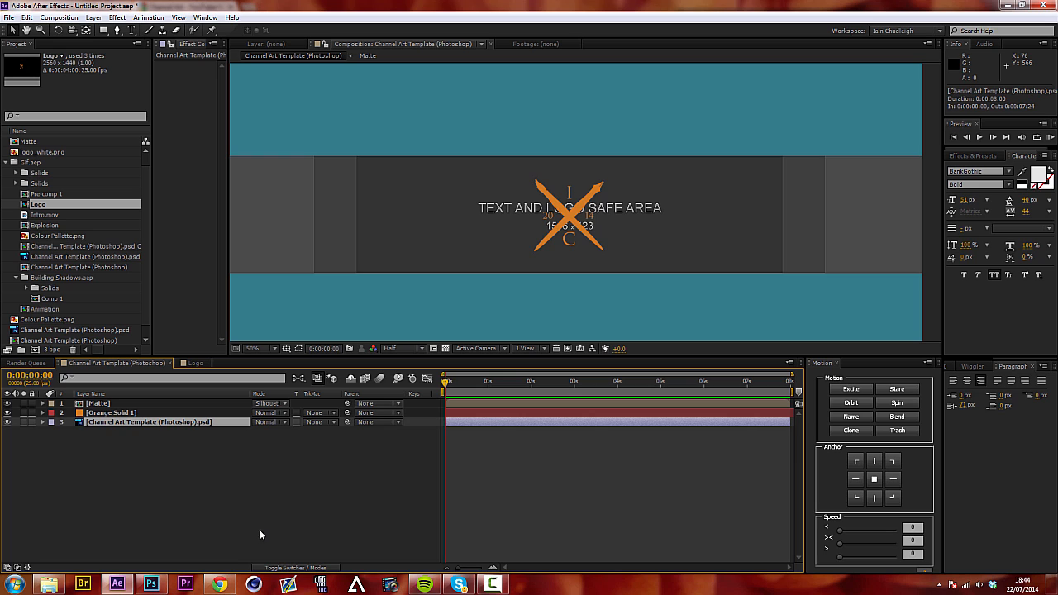
{"action": "key", "text": "Delete"}
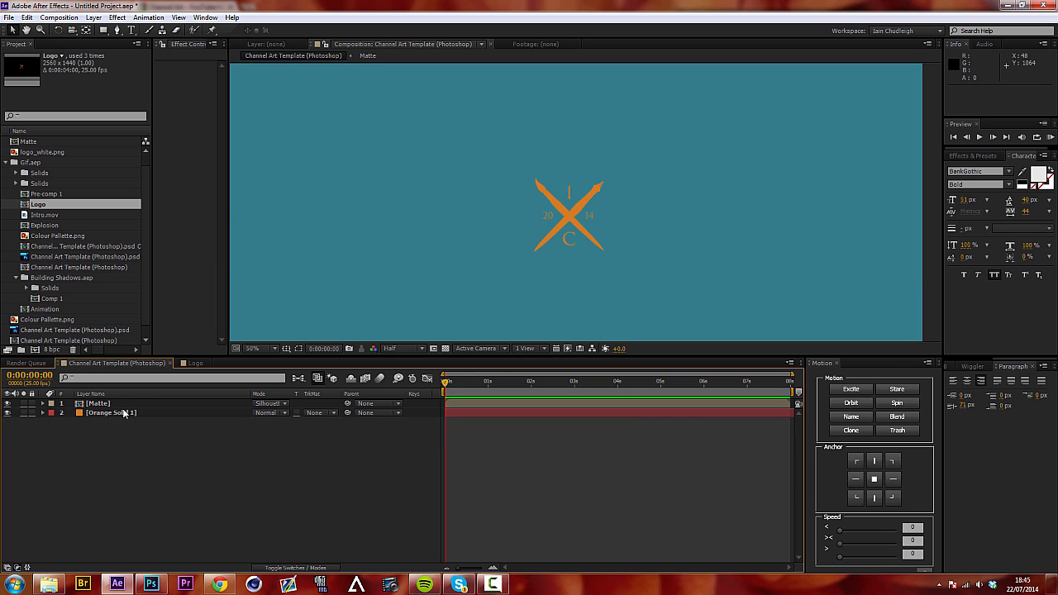
{"action": "key", "text": "ctrl+y"}
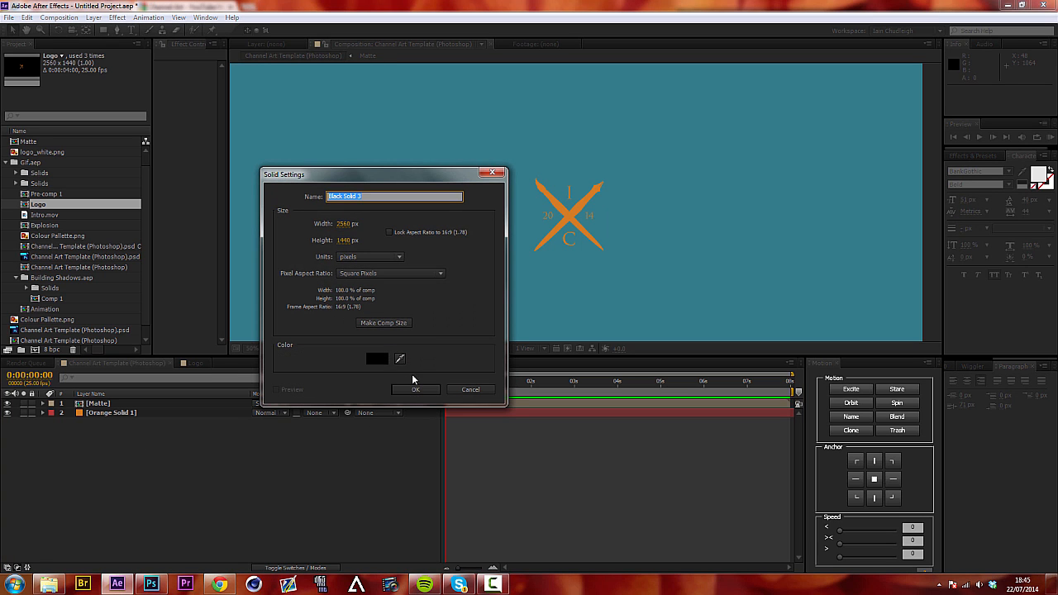
{"action": "left_click", "coordinate": [399, 357]}
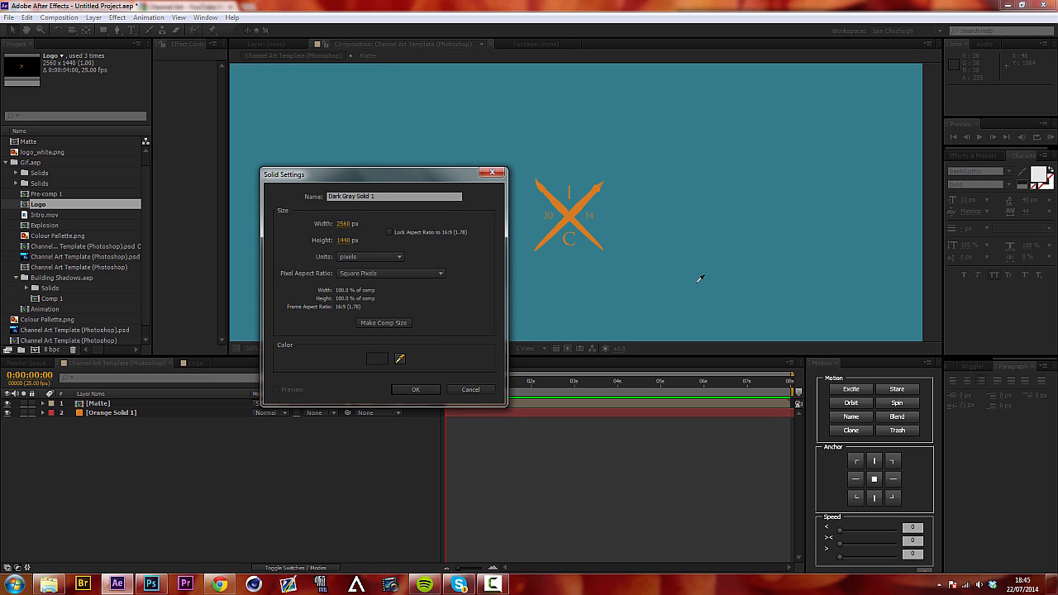
{"action": "left_click", "coordinate": [456, 387]}
{"action": "left_click", "coordinate": [455, 389]}
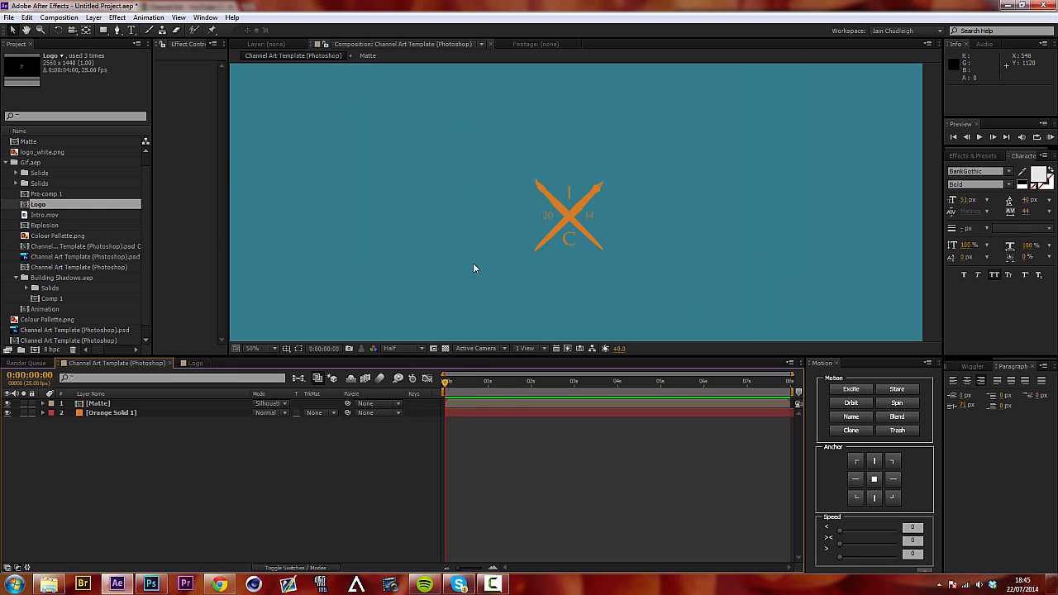
Add Colour Pallette.png as the top layer of the composition and move it above the logo.
{"action": "left_click", "coordinate": [11, 163]}
{"action": "left_click_drag", "start_coordinate": [41, 184], "coordinate": [113, 404]}
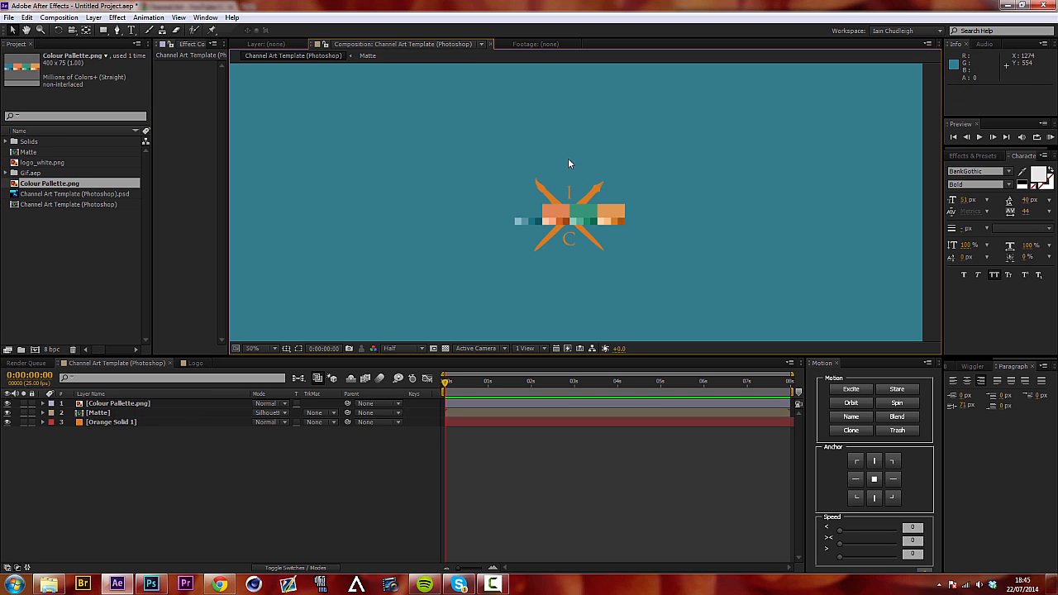
{"action": "left_click_drag", "start_coordinate": [570, 229], "coordinate": [574, 114]}
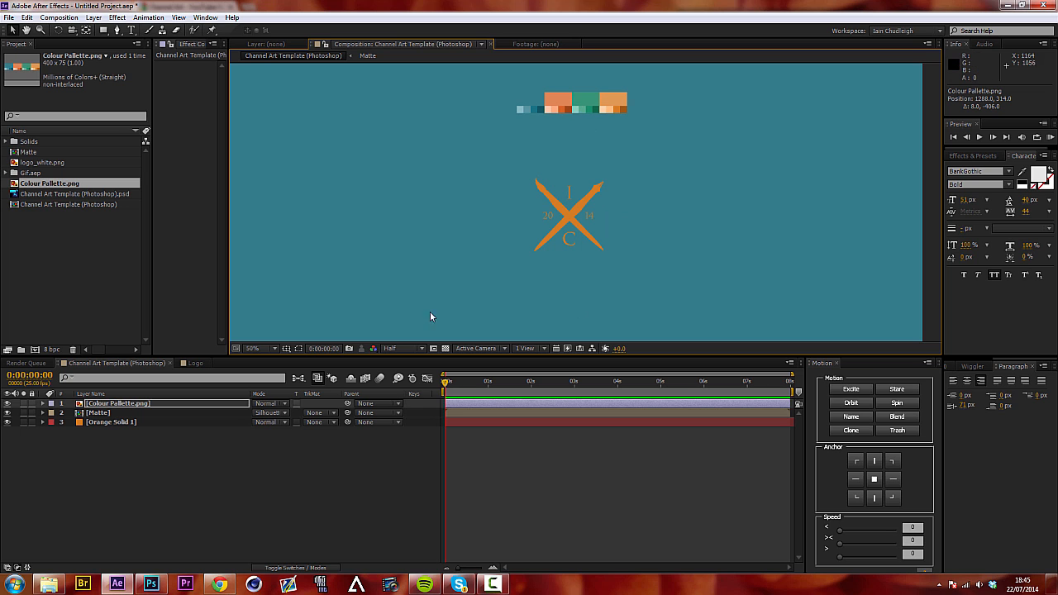
Create a 2560 x 1440 px solid in the palette's large grey-cyan swatch colour and place it as the bottom layer.
{"action": "left_click", "coordinate": [102, 423]}
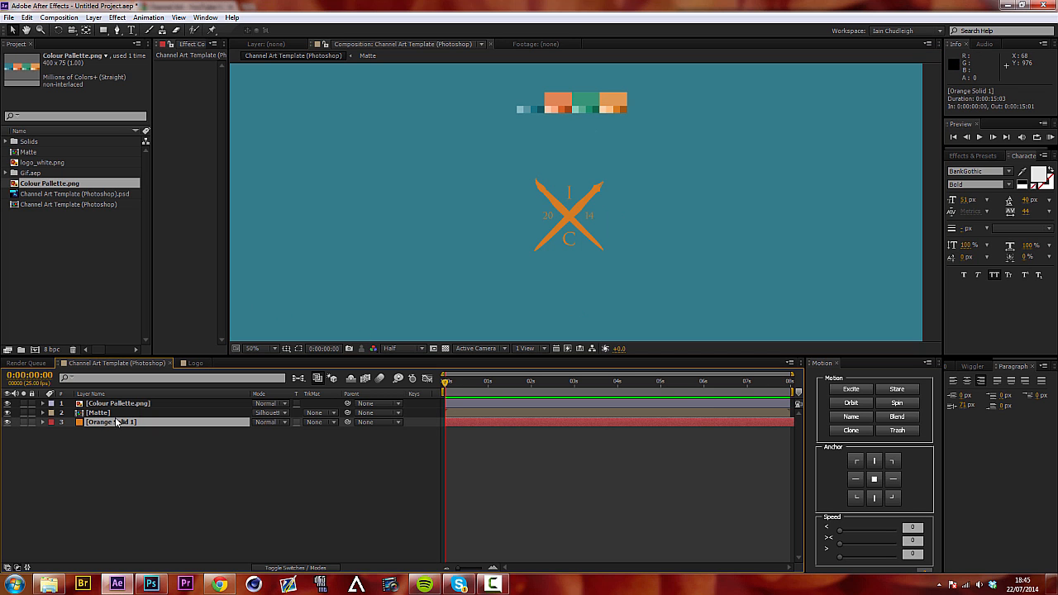
{"action": "key", "text": "ctrl+shift+y"}
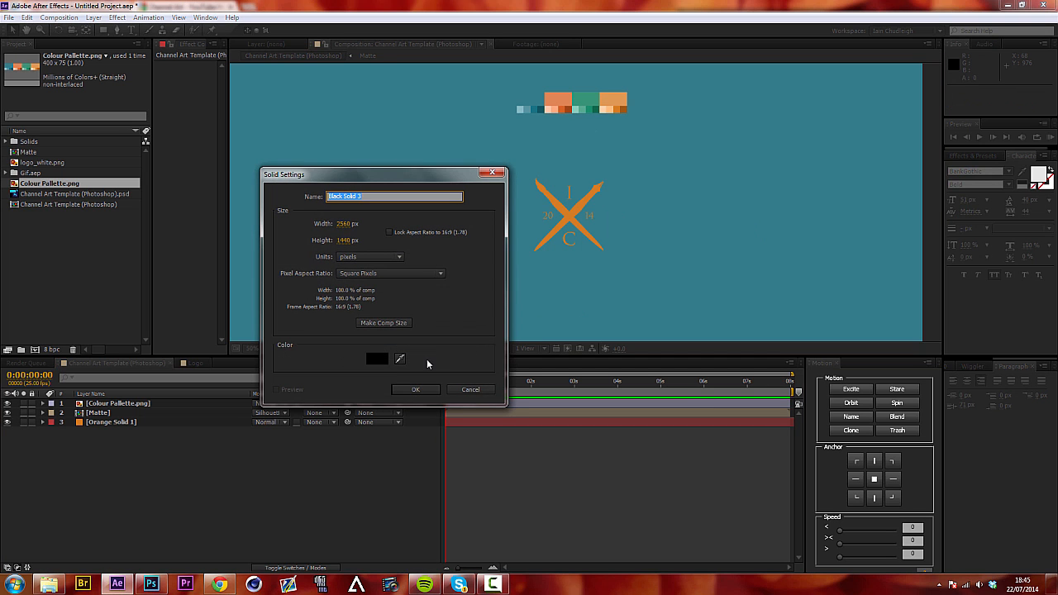
{"action": "left_click", "coordinate": [400, 358]}
{"action": "left_click", "coordinate": [536, 103]}
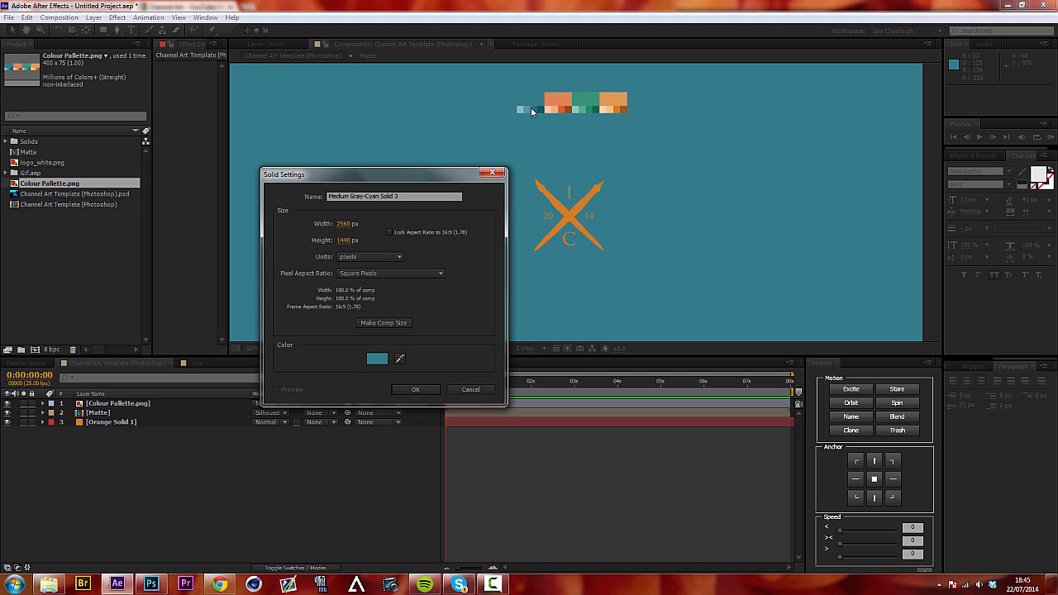
{"action": "left_click", "coordinate": [415, 389]}
{"action": "left_click_drag", "start_coordinate": [145, 410], "coordinate": [138, 439]}
Rename the Orange Solid 1 layer as Logo.
{"action": "left_click", "coordinate": [124, 423]}
{"action": "key", "text": "Return"}
{"action": "key", "text": "BackSpace"}
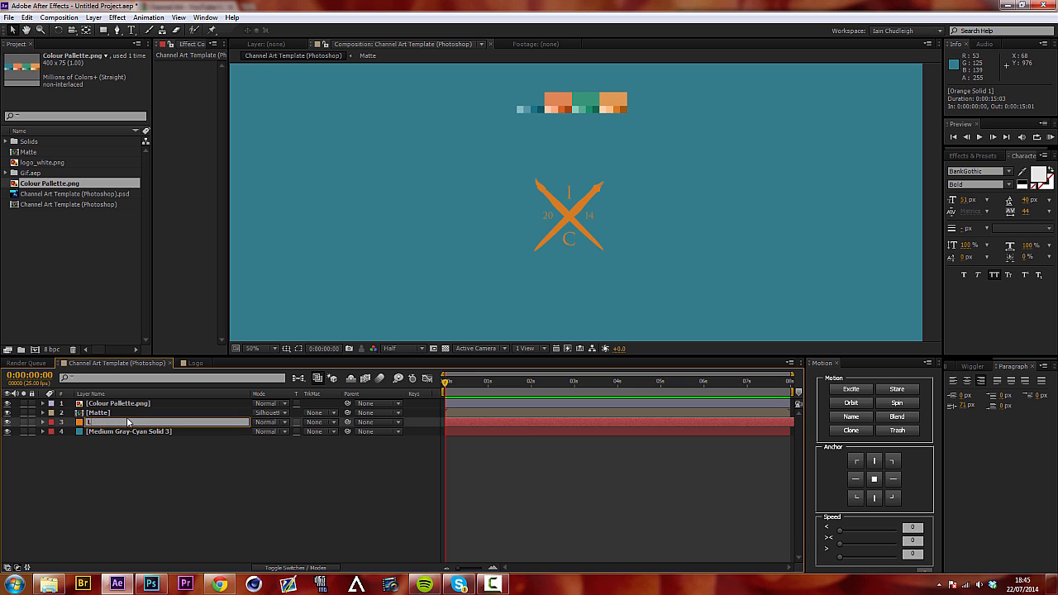
{"action": "key", "text": "Return"}
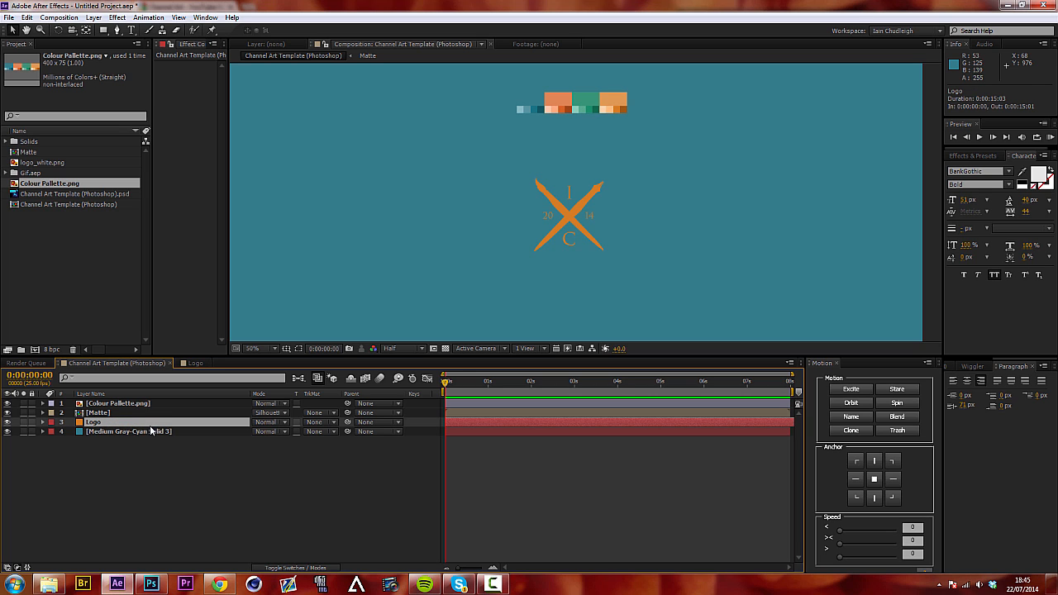
Rename the grey-cyan solid layer as BG, return to the composition view and switch back to the Selection tool.
{"action": "left_click", "coordinate": [143, 434]}
{"action": "key", "text": "g"}
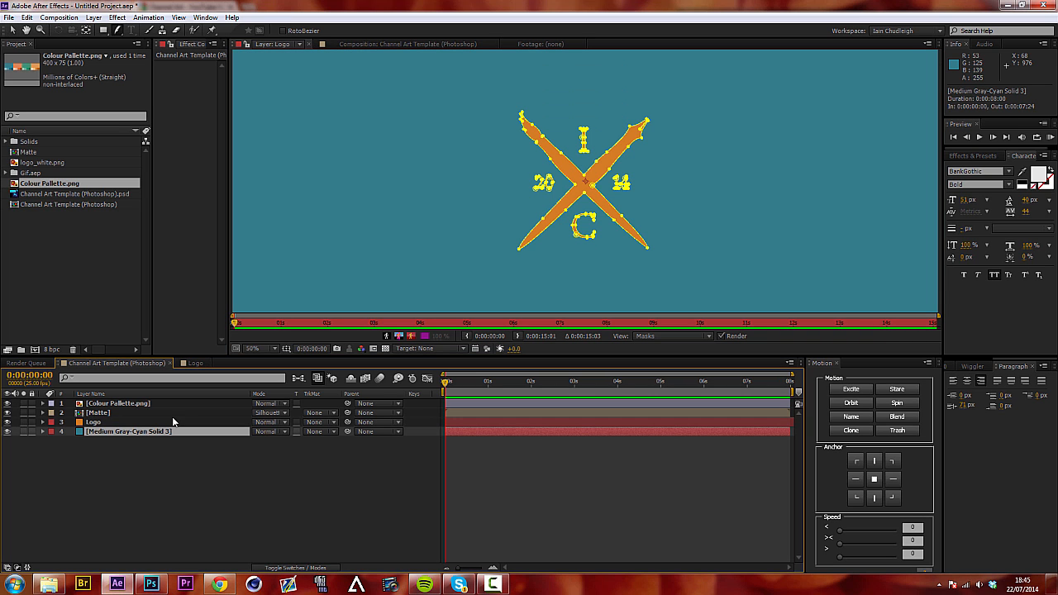
{"action": "key", "text": "Return"}
{"action": "type", "text": "BG"}
{"action": "key", "text": "Return"}
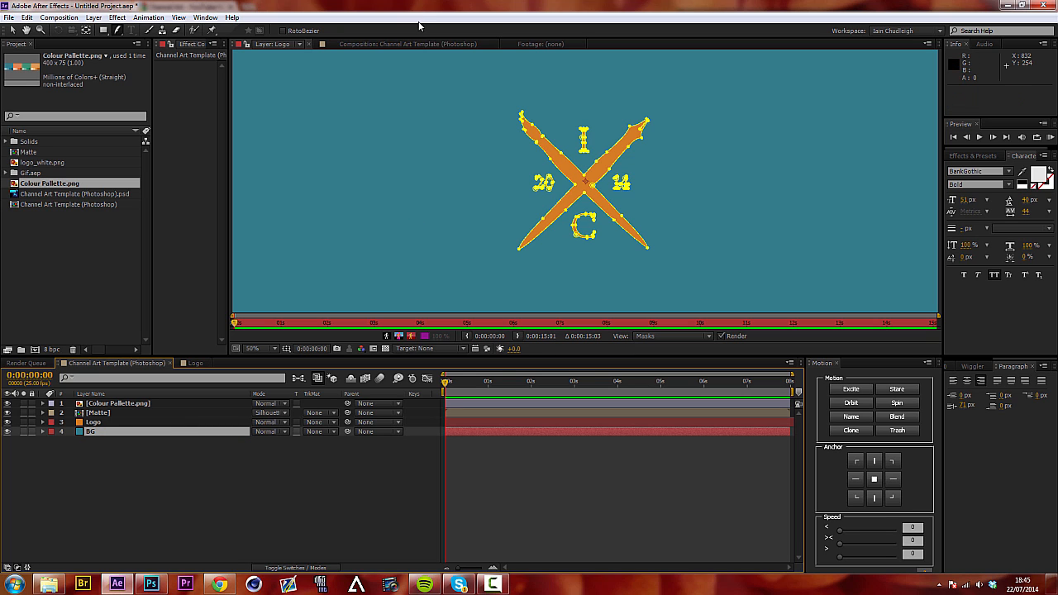
{"action": "left_click", "coordinate": [395, 41]}
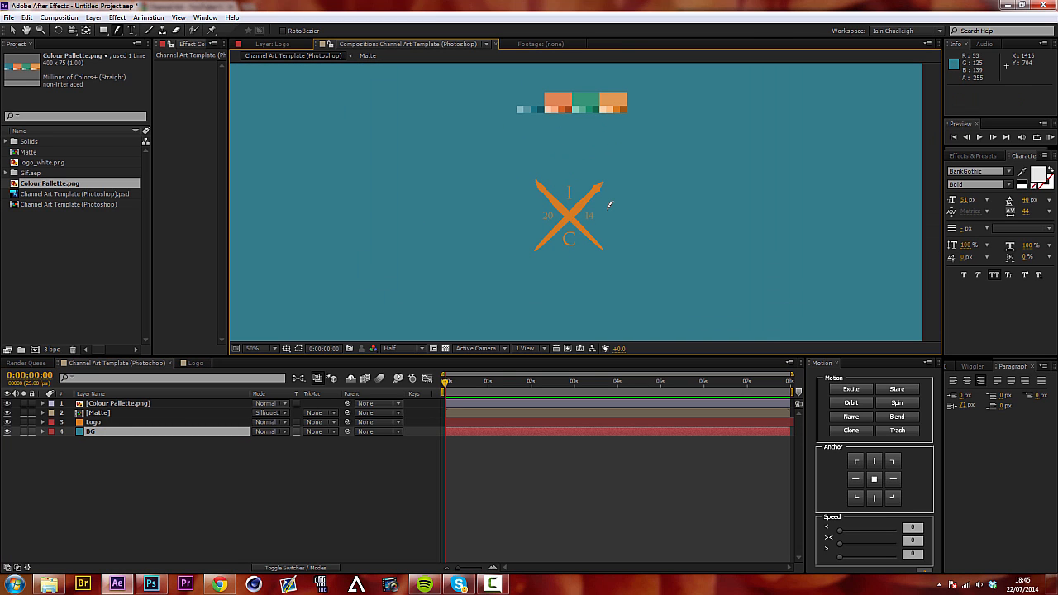
{"action": "key", "text": "v"}
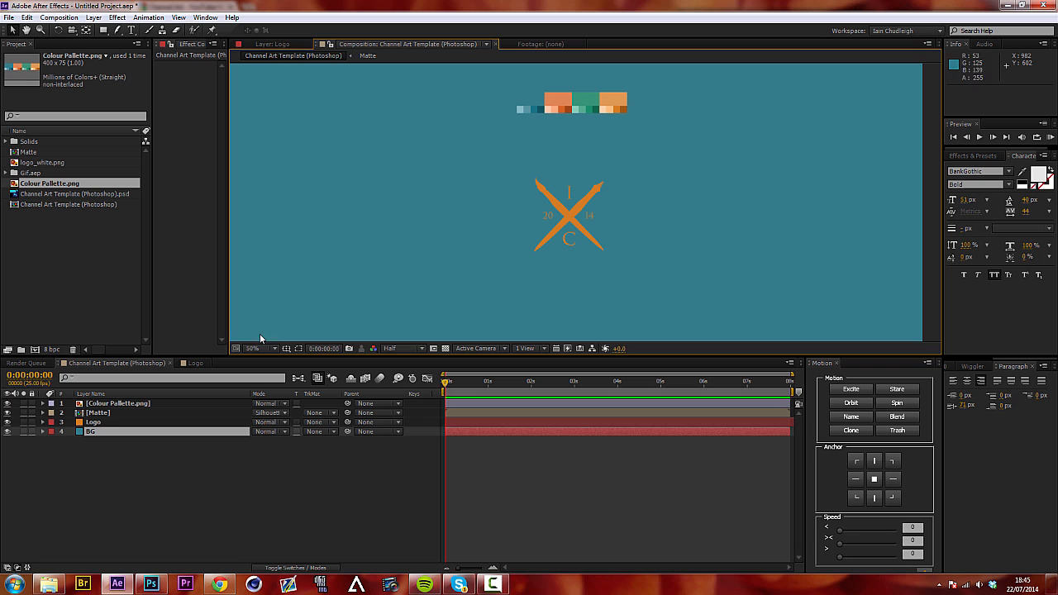
Hide the Colour Pallette.png layer.
{"action": "left_click", "coordinate": [7, 402]}
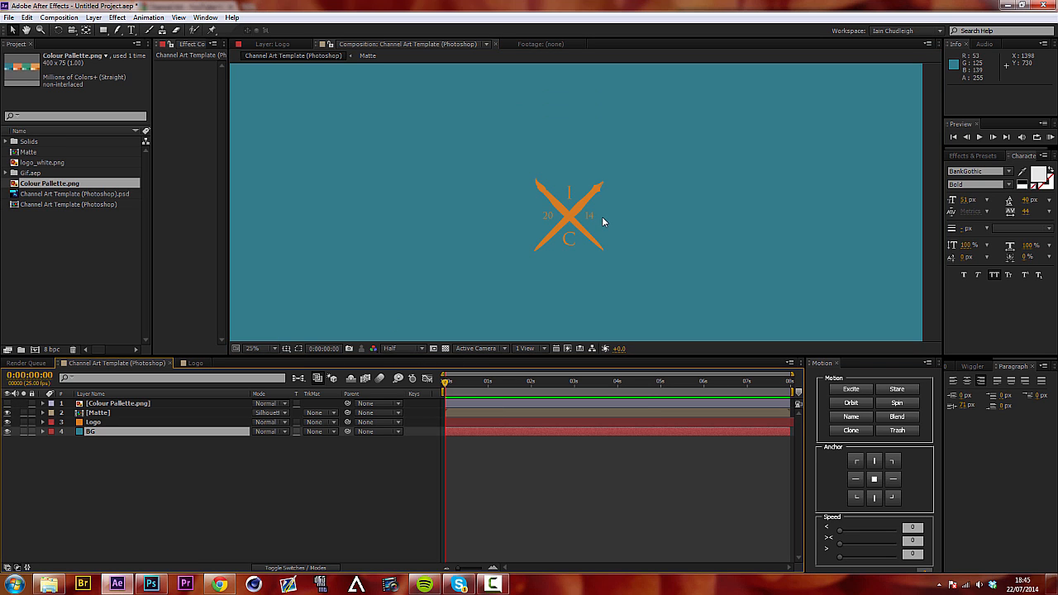
{"action": "scroll", "coordinate": [602, 218], "scroll_direction": "down", "scroll_amount": 1}
{"action": "scroll", "coordinate": [599, 240], "scroll_direction": "up", "scroll_amount": 1}
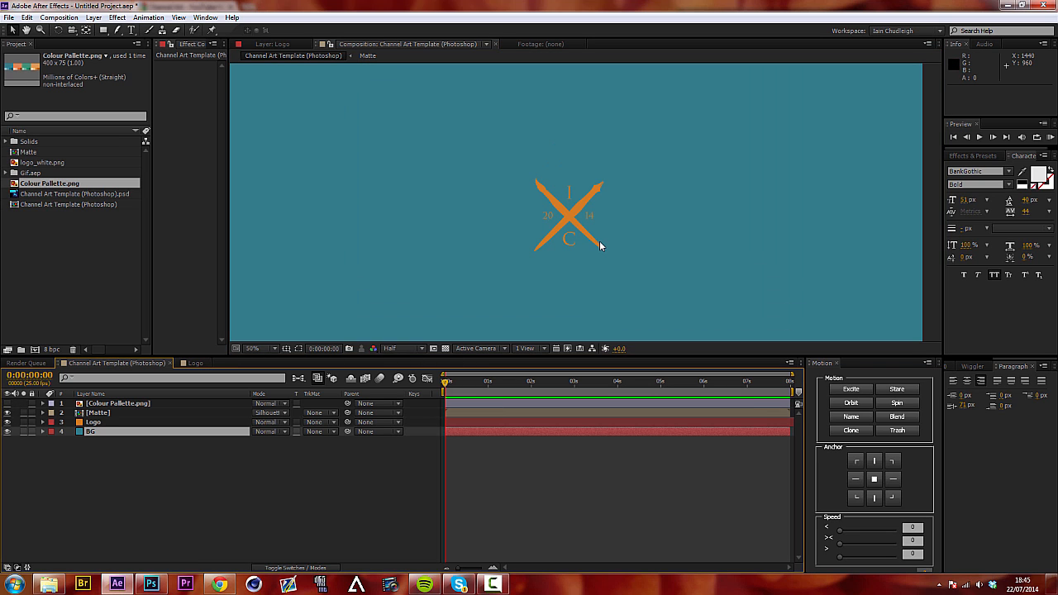
Pre-compose the Logo layer into a new composition named Logo, moving all attributes into it.
{"action": "right_click", "coordinate": [98, 423]}
{"action": "left_click", "coordinate": [137, 335]}
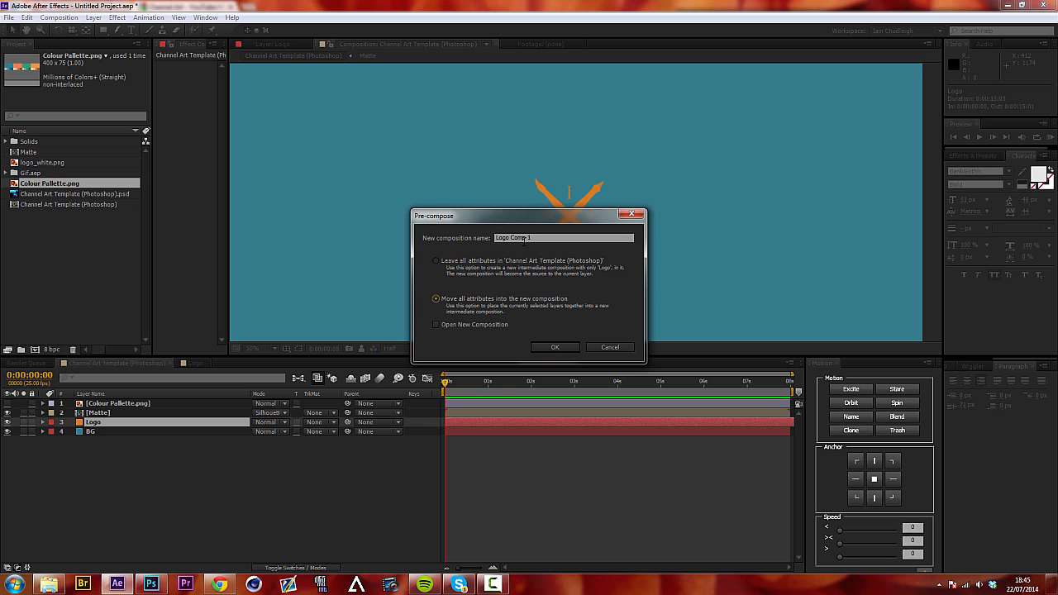
{"action": "type", "text": "Logo"}
{"action": "key", "text": "Return"}
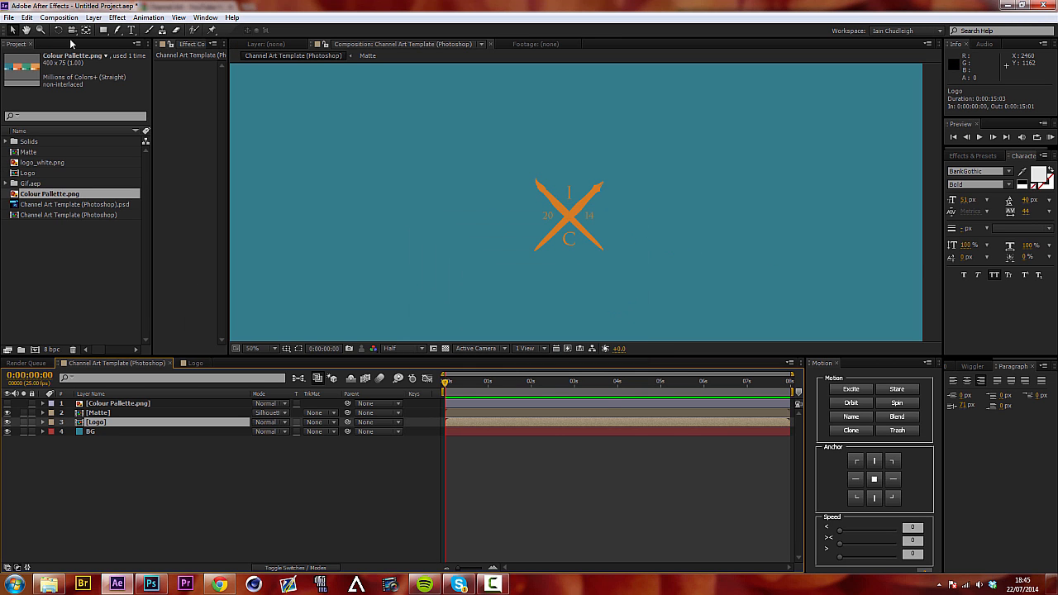
Choose the Ellipse tool and show the Title/Action Safe guides instead of the Proportional Grid to mark the composition's centre.
{"action": "left_click_drag", "start_coordinate": [103, 30], "coordinate": [141, 60]}
{"action": "left_click", "coordinate": [286, 348]}
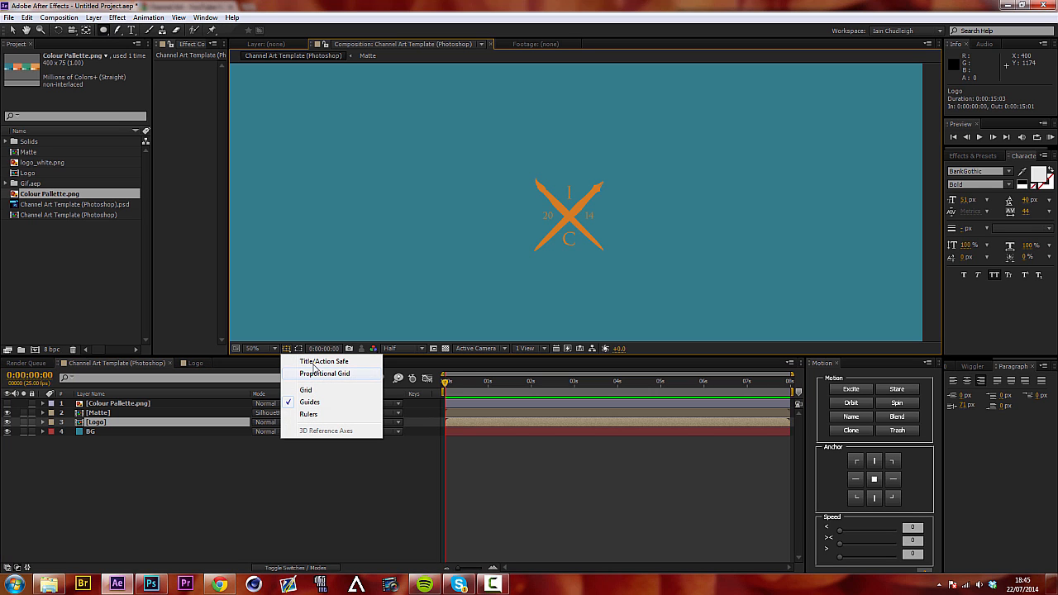
{"action": "left_click", "coordinate": [313, 374]}
{"action": "left_click", "coordinate": [287, 348]}
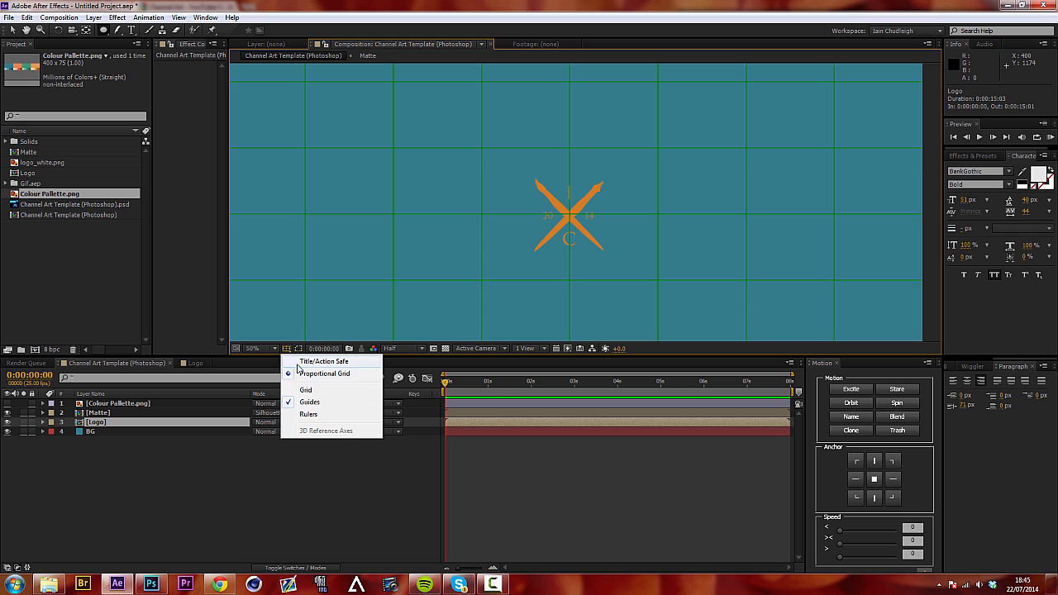
{"action": "left_click", "coordinate": [310, 380]}
{"action": "left_click", "coordinate": [287, 348]}
{"action": "left_click", "coordinate": [326, 361]}
{"action": "scroll", "coordinate": [538, 243], "scroll_direction": "up", "scroll_amount": 4}
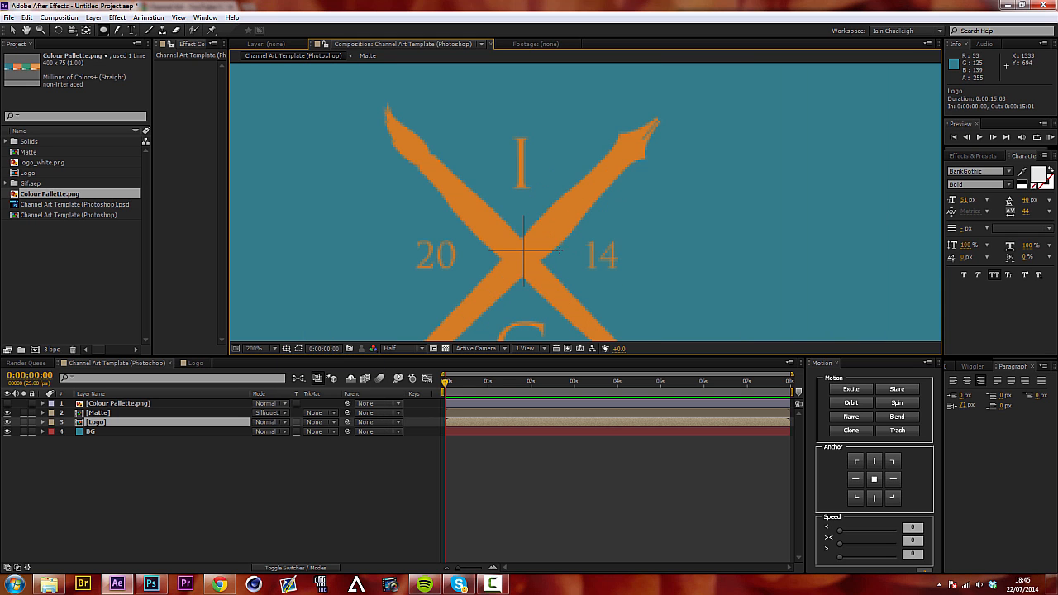
{"action": "scroll", "coordinate": [559, 210], "scroll_direction": "down", "scroll_amount": 2}
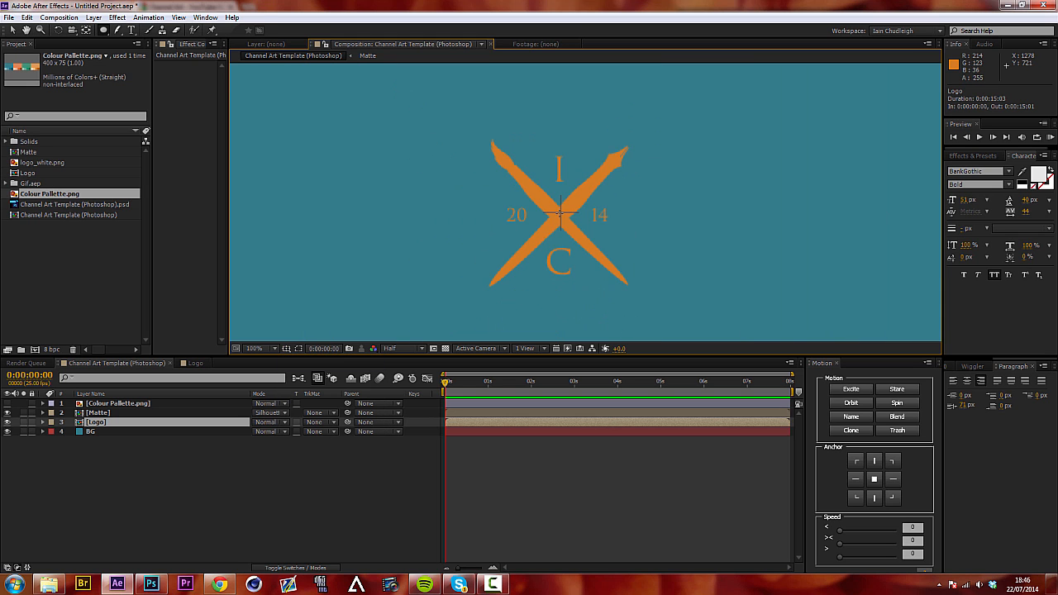
Draw a circular mask on the Logo layer, centred on the composition and enclosing the whole logo.
{"action": "mouse_move", "coordinate": [560, 213]}
{"action": "left_mouse_down"}
{"action": "mouse_move", "coordinate": [609, 272]}
{"action": "mouse_move", "coordinate": [626, 153]}
{"action": "mouse_move", "coordinate": [662, 141]}
{"action": "left_mouse_up"}
{"action": "scroll", "coordinate": [469, 233], "scroll_direction": "down", "scroll_amount": 7}
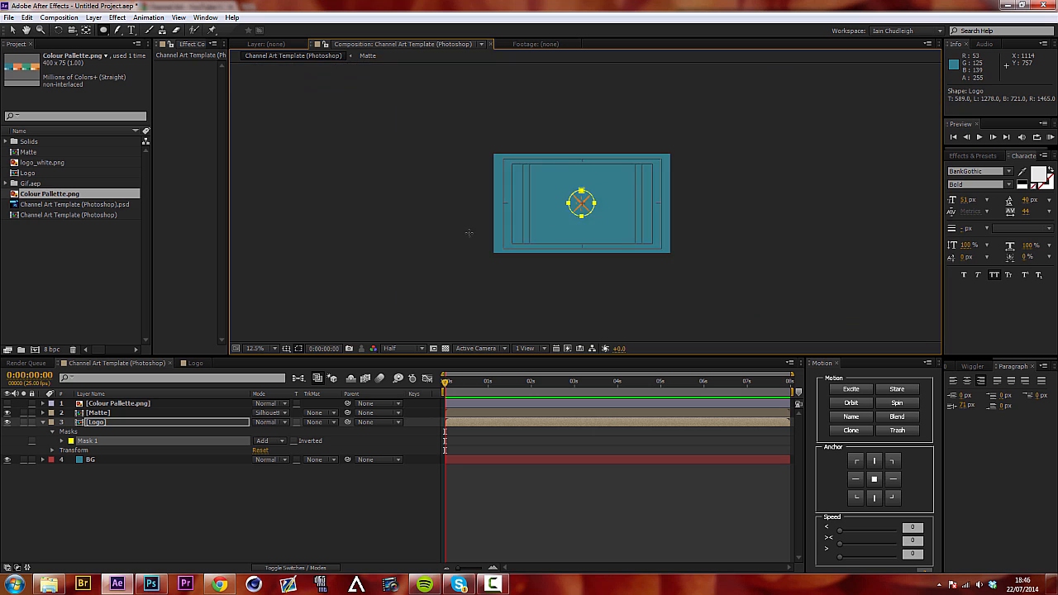
{"action": "scroll", "coordinate": [614, 220], "scroll_direction": "up", "scroll_amount": 5}
{"action": "scroll", "coordinate": [619, 213], "scroll_direction": "up", "scroll_amount": 2}
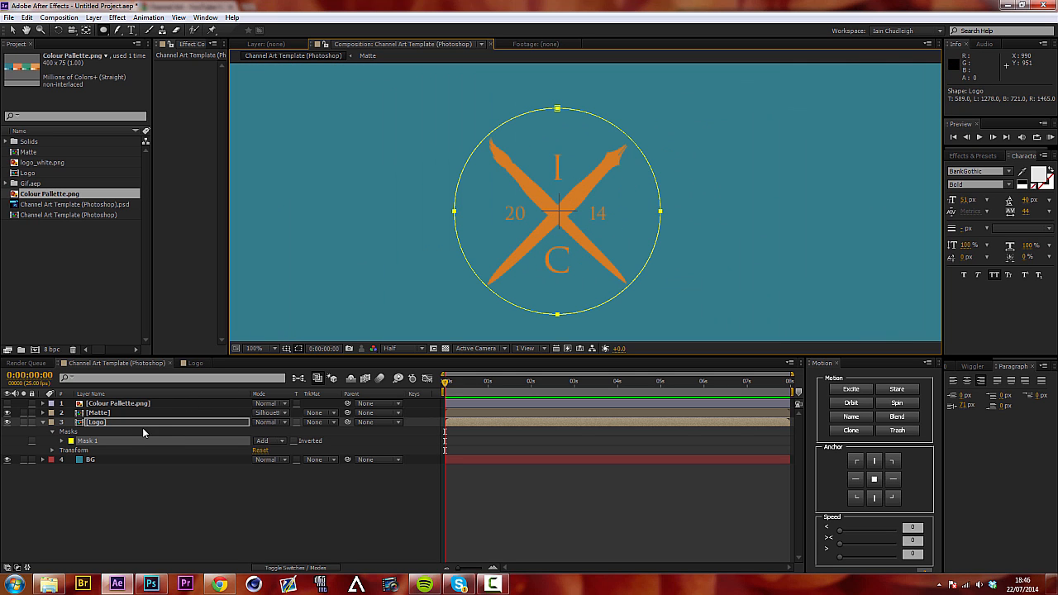
Set Mask 1's expansion to -187 pixels so the logo is fully masked out, and hide the Title/Action Safe guides.
{"action": "left_click", "coordinate": [62, 441]}
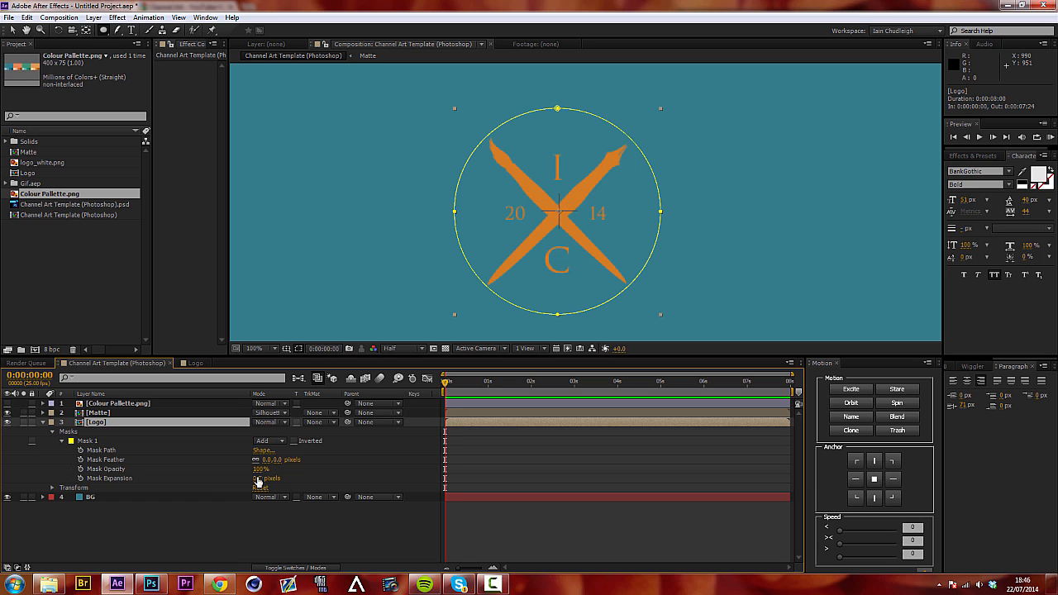
{"action": "left_click_drag", "start_coordinate": [258, 481], "coordinate": [161, 485]}
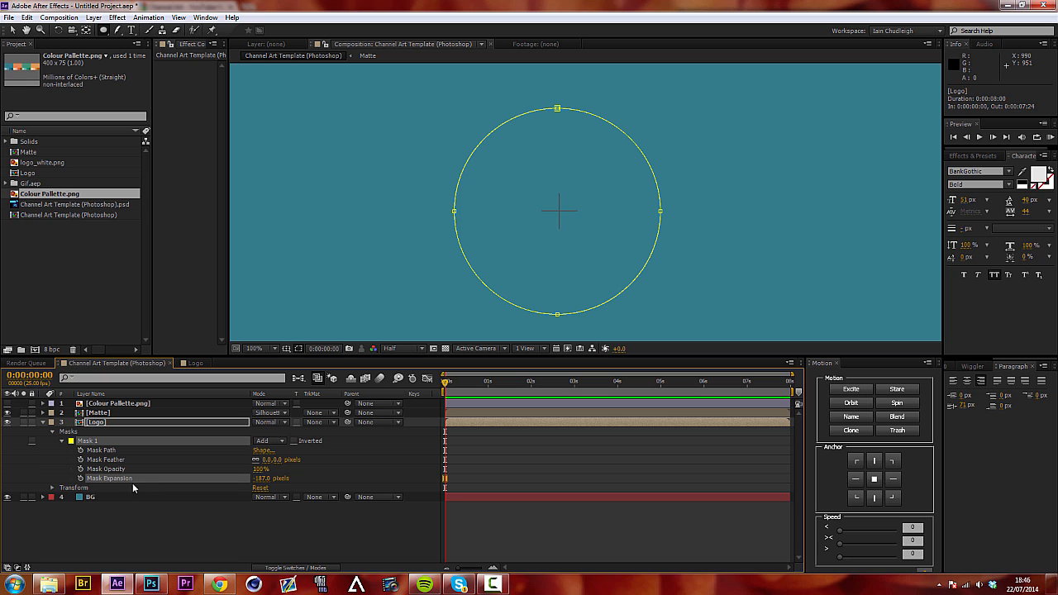
{"action": "left_click", "coordinate": [286, 348]}
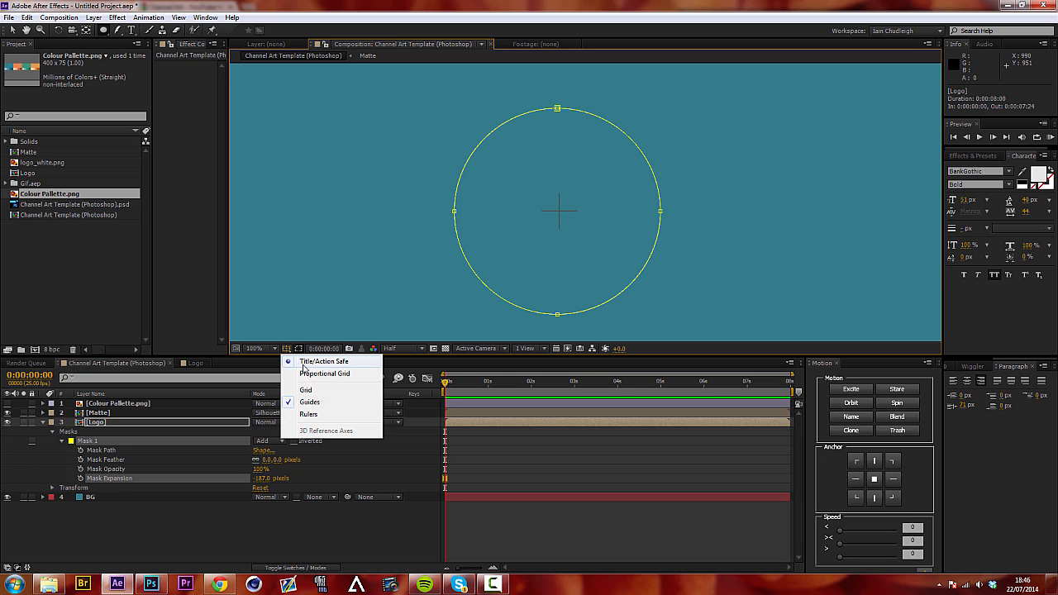
{"action": "left_click", "coordinate": [304, 357]}
Keyframe Mask 1's expansion at 0:00:00:00 and set it to 0 pixels at 0:00:00:10.
{"action": "left_click", "coordinate": [81, 478]}
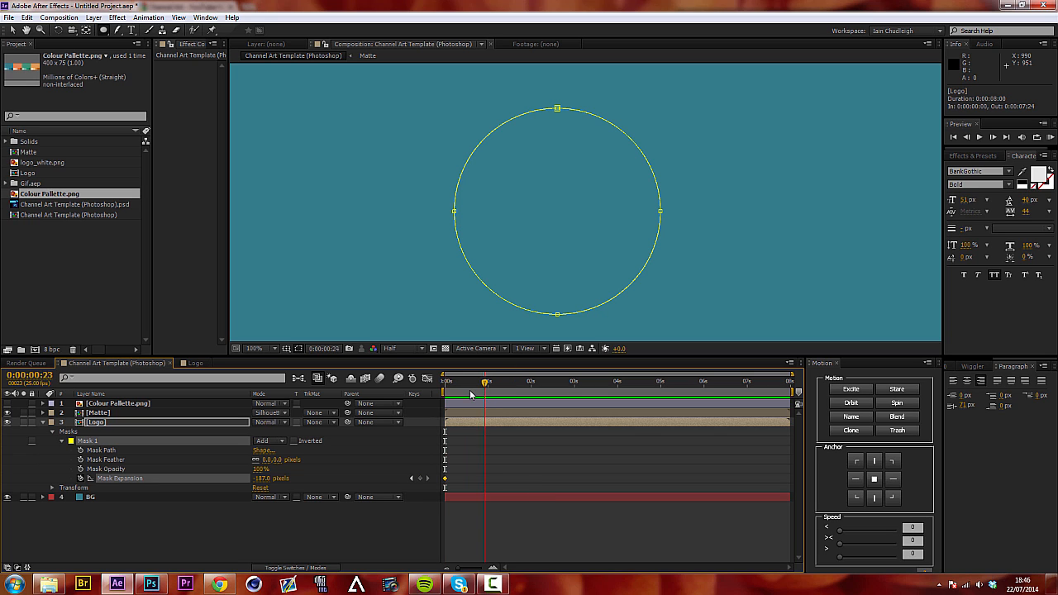
{"action": "left_click_drag", "start_coordinate": [471, 394], "coordinate": [462, 397]}
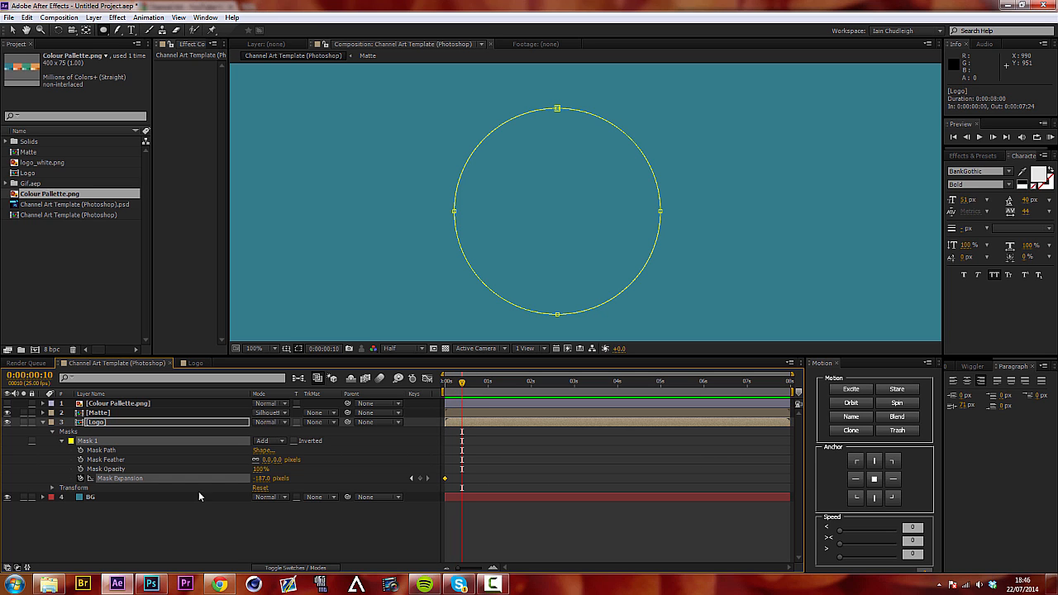
{"action": "left_click", "coordinate": [262, 478]}
{"action": "type", "text": "0"}
{"action": "key", "text": "Return"}
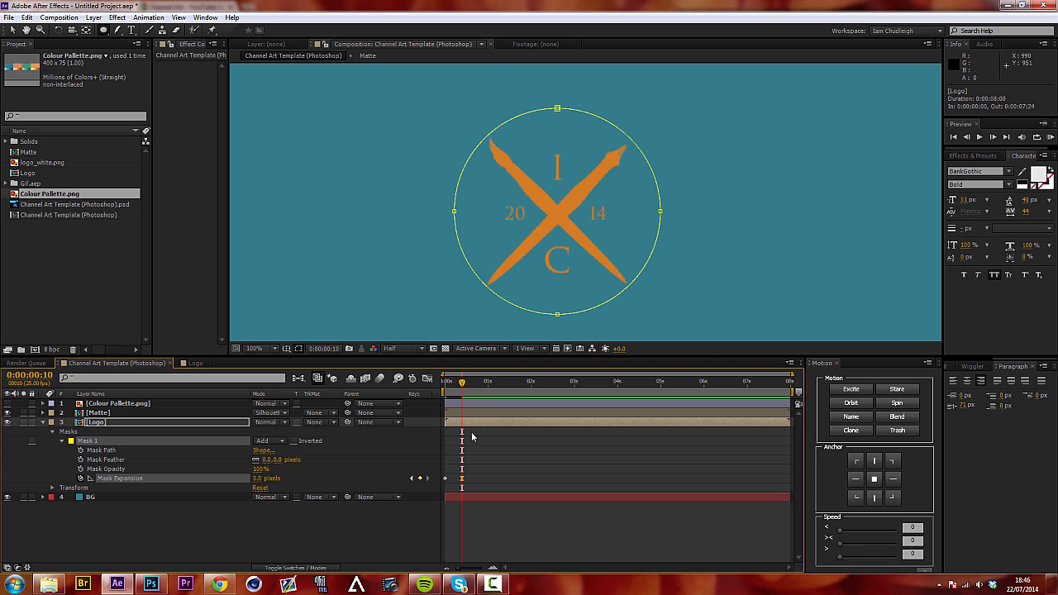
Adjust the easing of the Mask Expansion animation in the Graph Editor and preview the logo reveal from the start.
{"action": "left_click", "coordinate": [443, 386]}
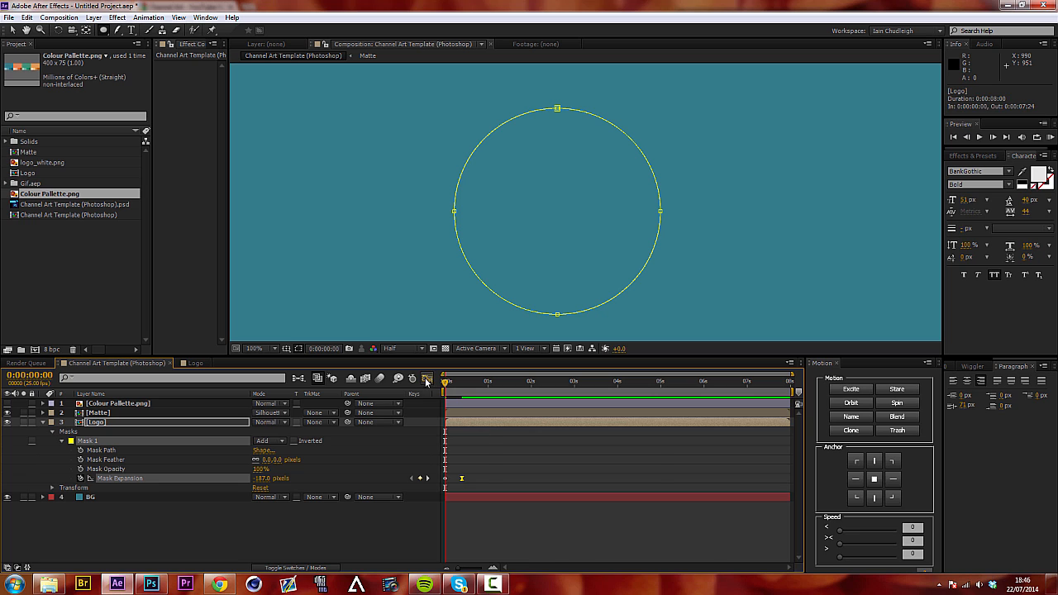
{"action": "left_click", "coordinate": [427, 378]}
{"action": "left_click_drag", "start_coordinate": [460, 525], "coordinate": [459, 522]}
{"action": "left_click", "coordinate": [426, 378]}
{"action": "key", "text": "space"}
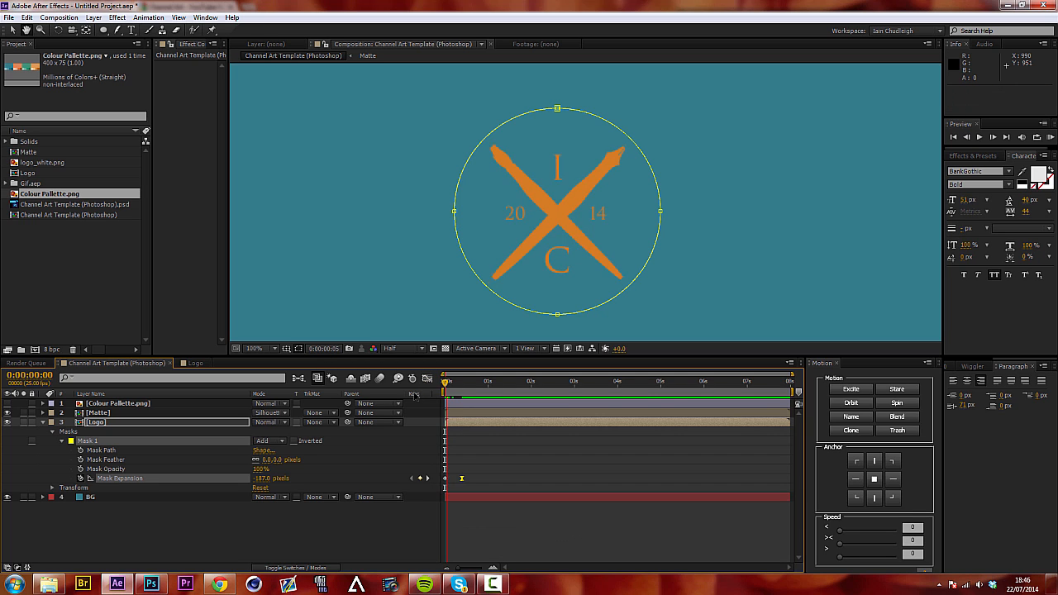
{"action": "left_click", "coordinate": [442, 388]}
{"action": "key", "text": "space"}
{"action": "key", "text": "space"}
{"action": "left_click", "coordinate": [442, 389]}
{"action": "mouse_move", "coordinate": [440, 388]}
{"action": "left_mouse_down"}
{"action": "mouse_move", "coordinate": [467, 395]}
{"action": "mouse_move", "coordinate": [445, 400]}
{"action": "mouse_move", "coordinate": [457, 400]}
{"action": "left_mouse_up"}
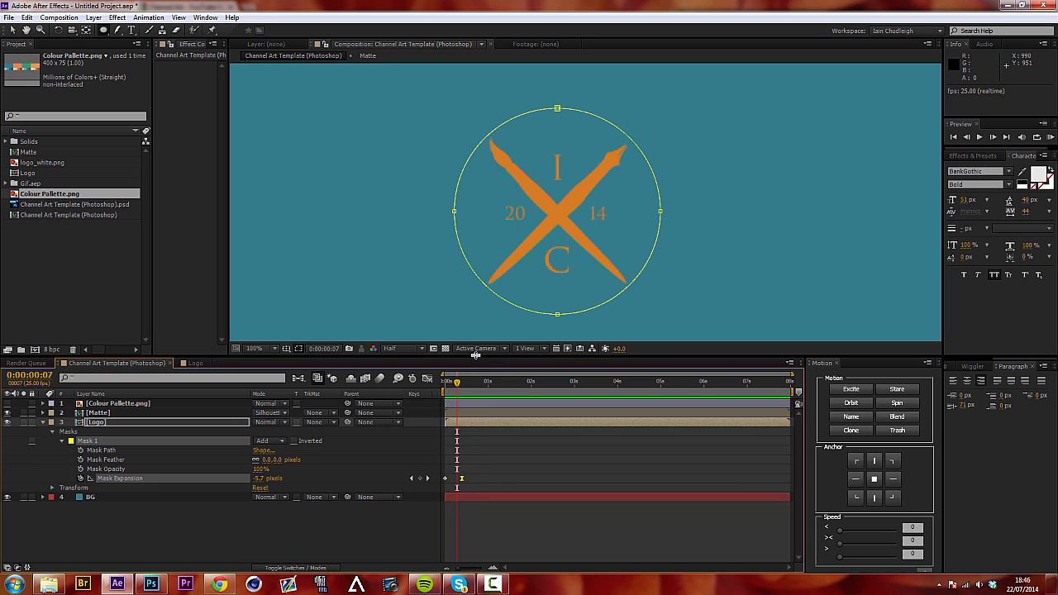
Hide the mask outlines in the composition view and duplicate the Logo layer, collapsing the lower copy's properties.
{"action": "left_click", "coordinate": [298, 348]}
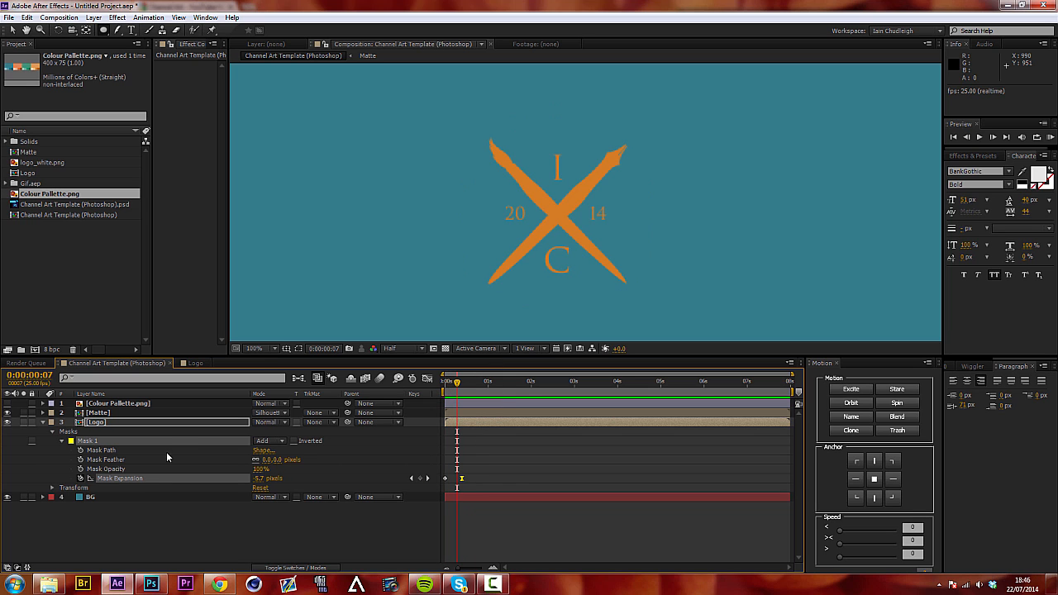
{"action": "left_click", "coordinate": [178, 423]}
{"action": "key", "text": "ctrl+d"}
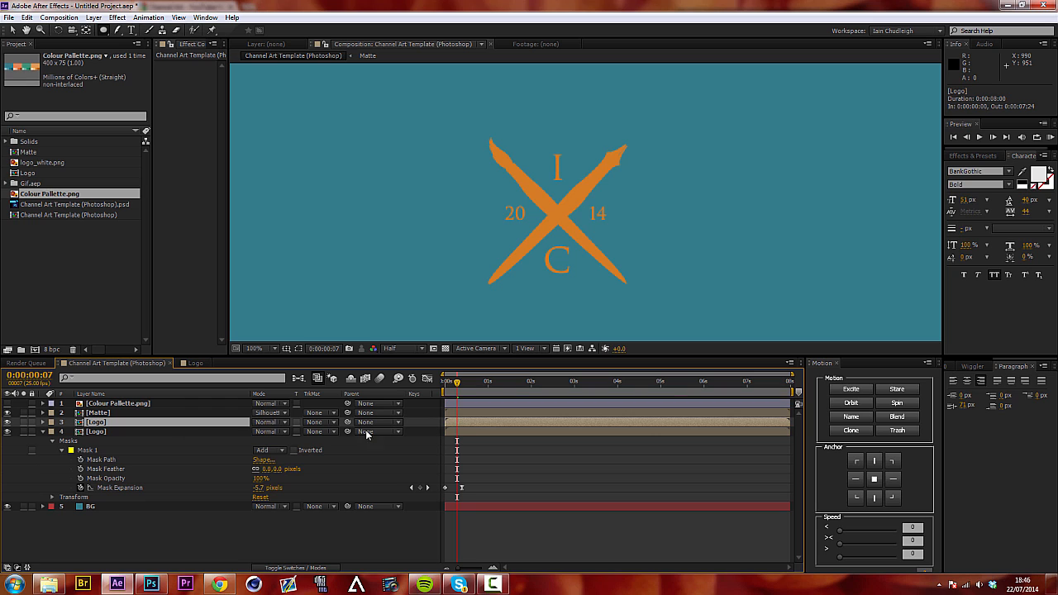
{"action": "left_click", "coordinate": [111, 431]}
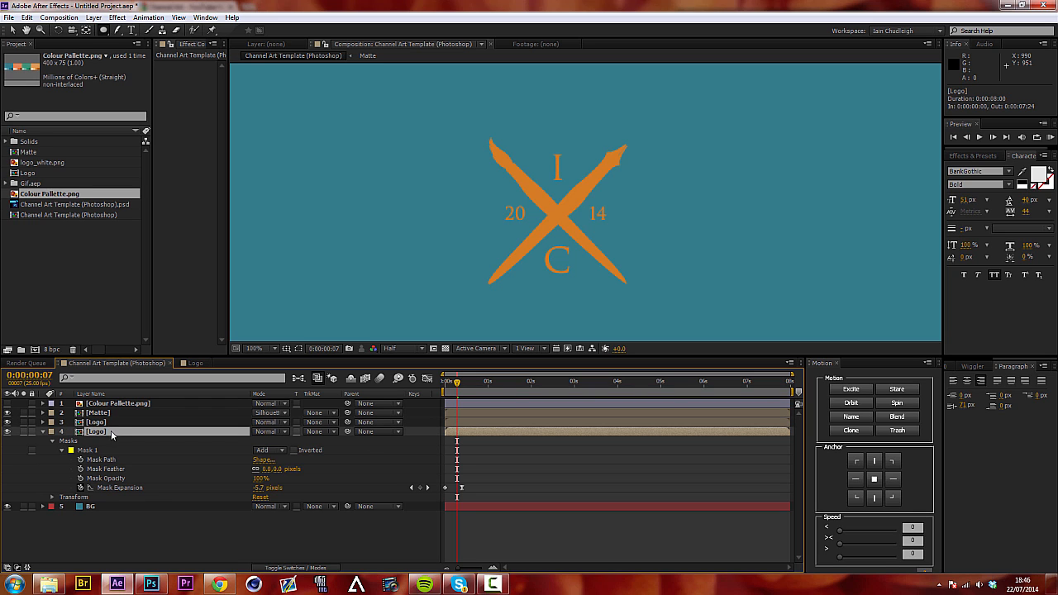
{"action": "left_click", "coordinate": [44, 431]}
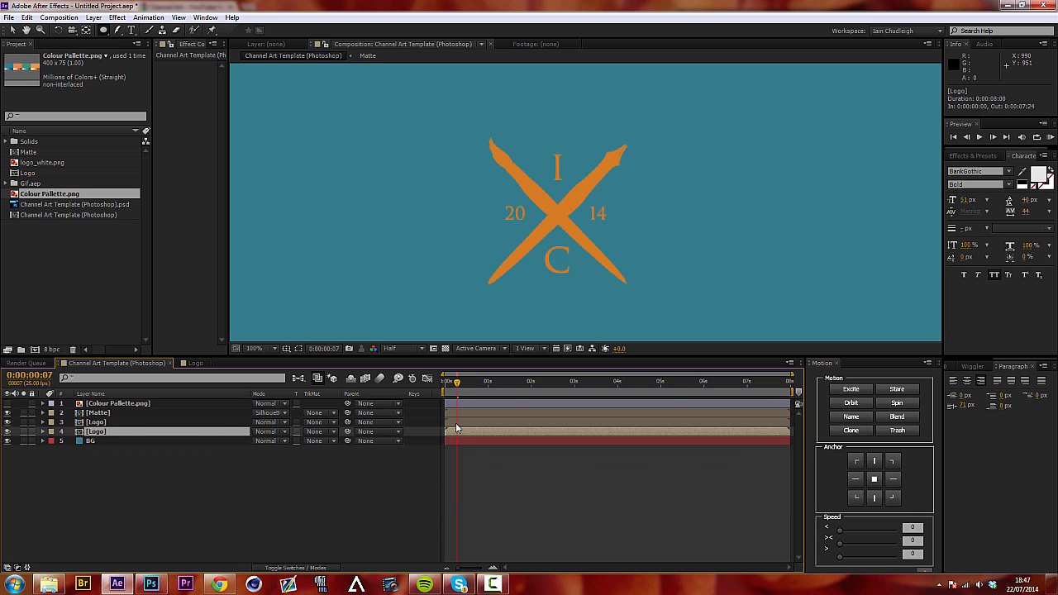
{"action": "left_click_drag", "start_coordinate": [455, 426], "coordinate": [459, 427]}
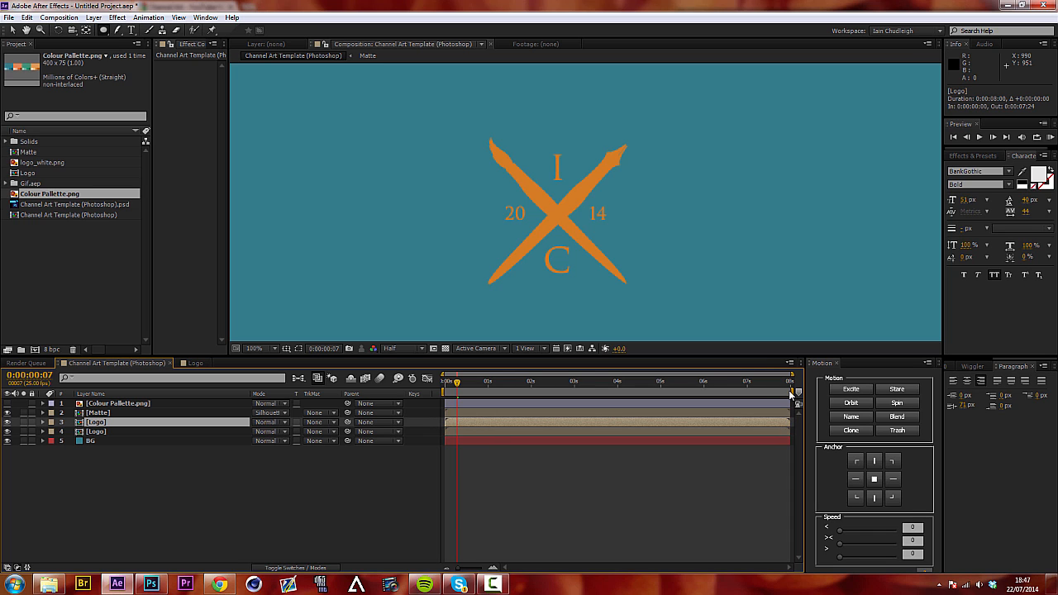
Shorten the work area to about one second and trim the composition to it.
{"action": "left_click_drag", "start_coordinate": [791, 395], "coordinate": [489, 392]}
{"action": "right_click", "coordinate": [482, 394]}
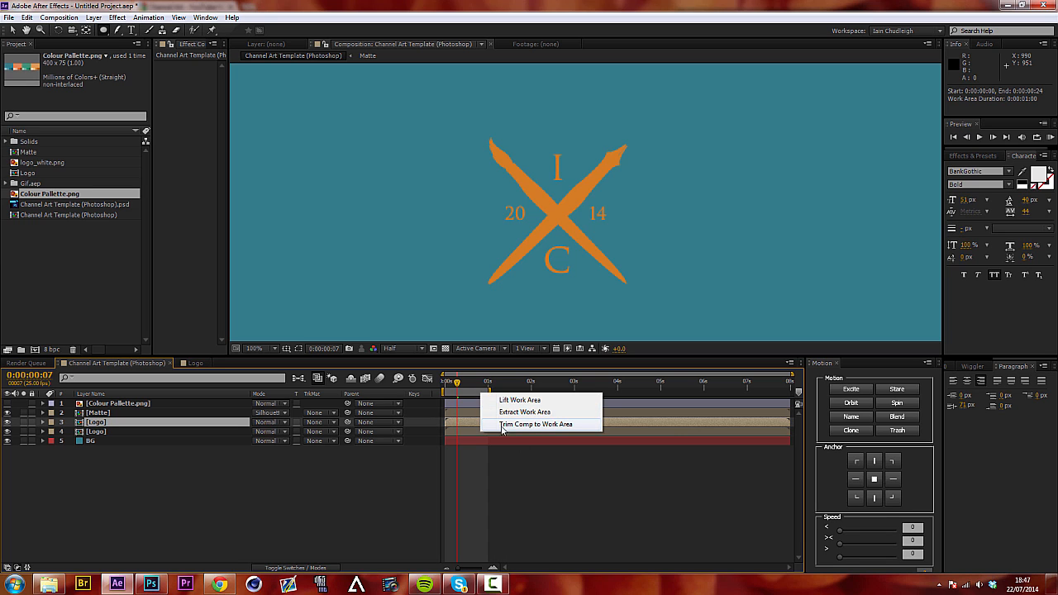
{"action": "left_click", "coordinate": [502, 424]}
{"action": "key", "text": "space"}
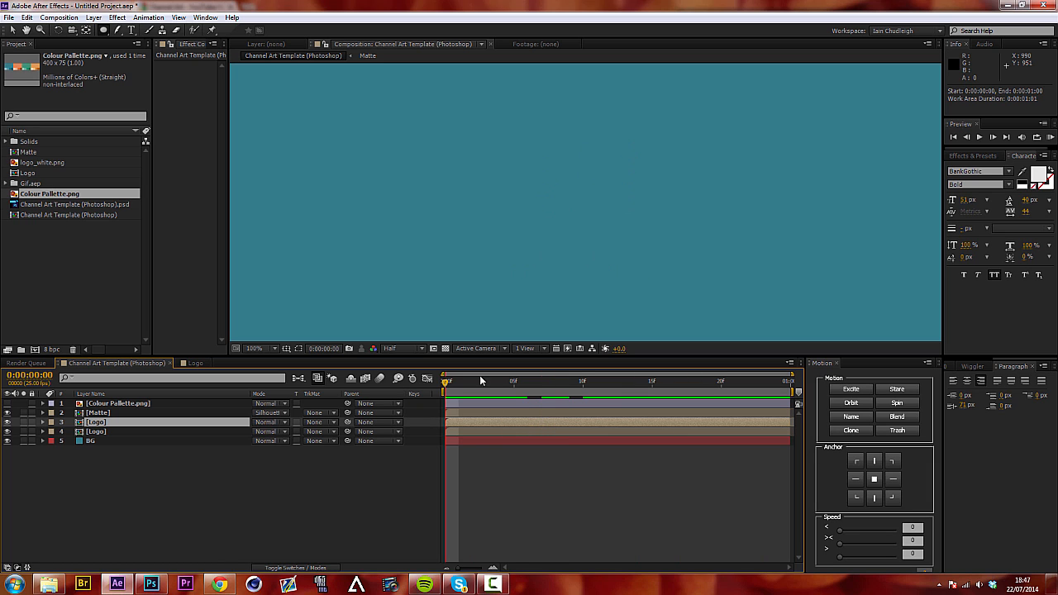
Shift the upper Logo layer to start at 0:00:00:02 and apply a Fill effect to the lower Logo layer.
{"action": "left_click_drag", "start_coordinate": [466, 421], "coordinate": [489, 432]}
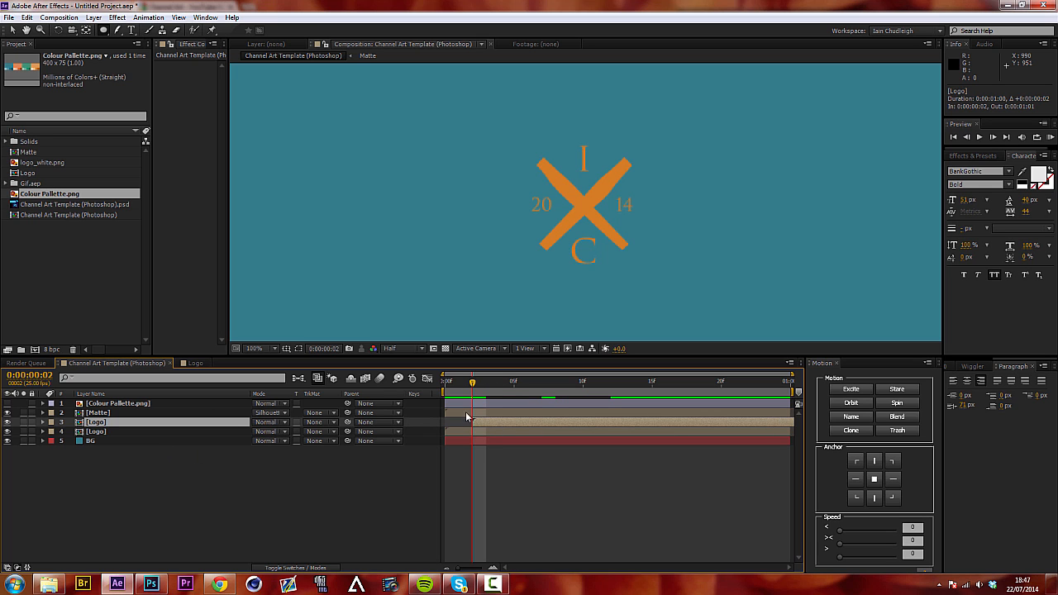
{"action": "left_click", "coordinate": [460, 432]}
{"action": "right_click", "coordinate": [196, 157]}
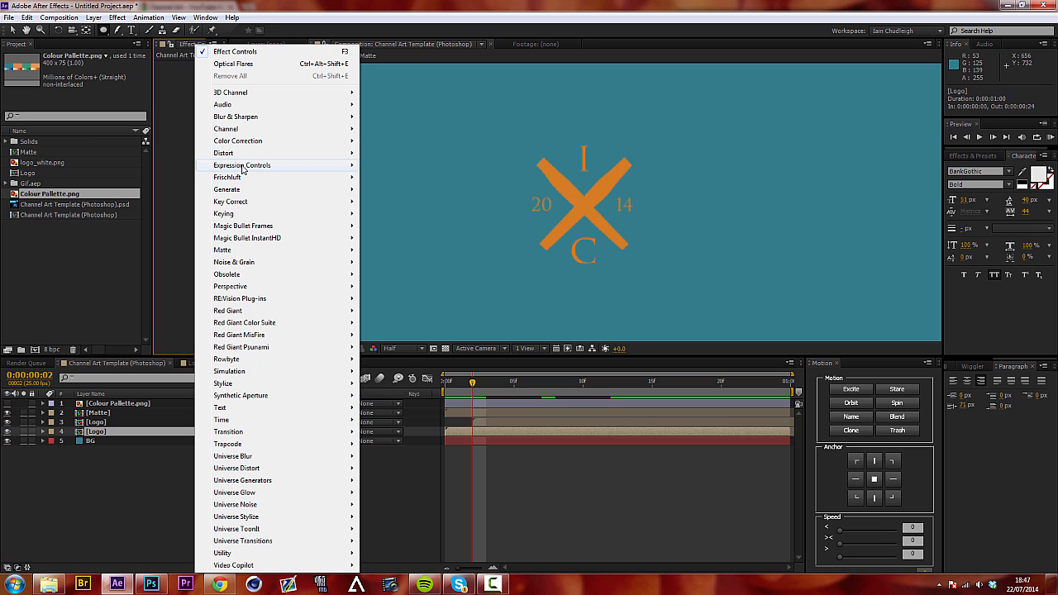
{"action": "mouse_move", "coordinate": [236, 189]}
{"action": "left_click", "coordinate": [115, 371]}
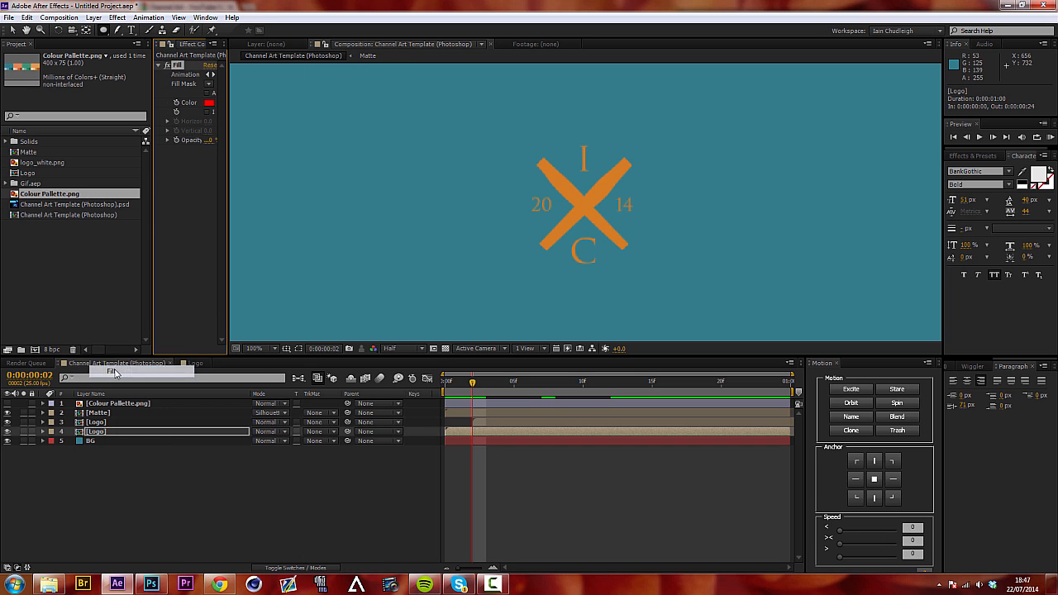
Show the Colour Pallette.png layer and sample its dark orange swatch as the lower Logo layer's Fill colour.
{"action": "left_click", "coordinate": [9, 404]}
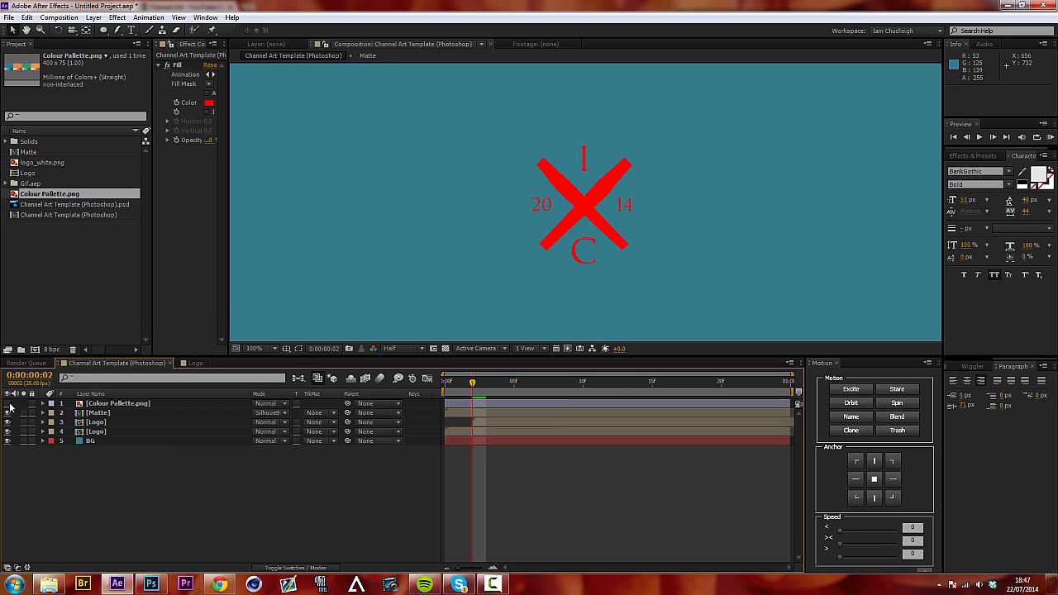
{"action": "left_click_drag", "start_coordinate": [605, 118], "coordinate": [603, 217]}
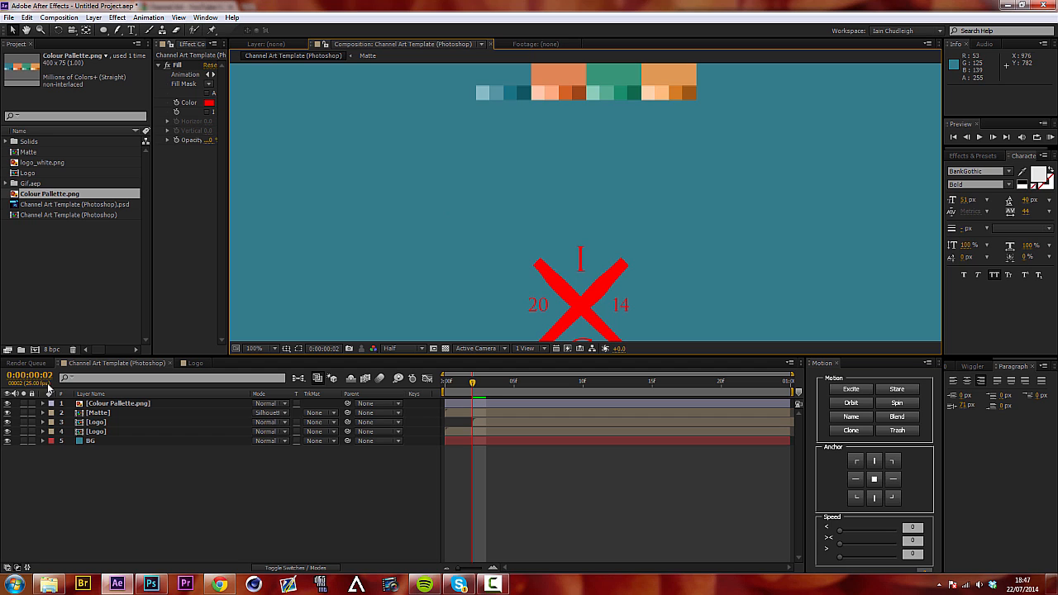
{"action": "key", "text": "space"}
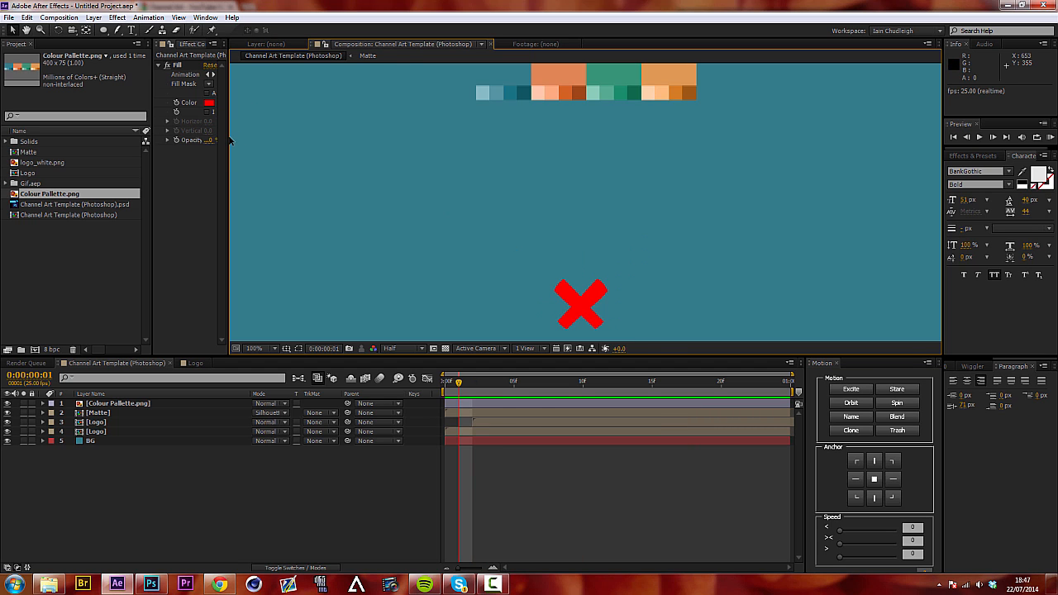
{"action": "left_click_drag", "start_coordinate": [230, 141], "coordinate": [286, 140]}
{"action": "left_click", "coordinate": [246, 102]}
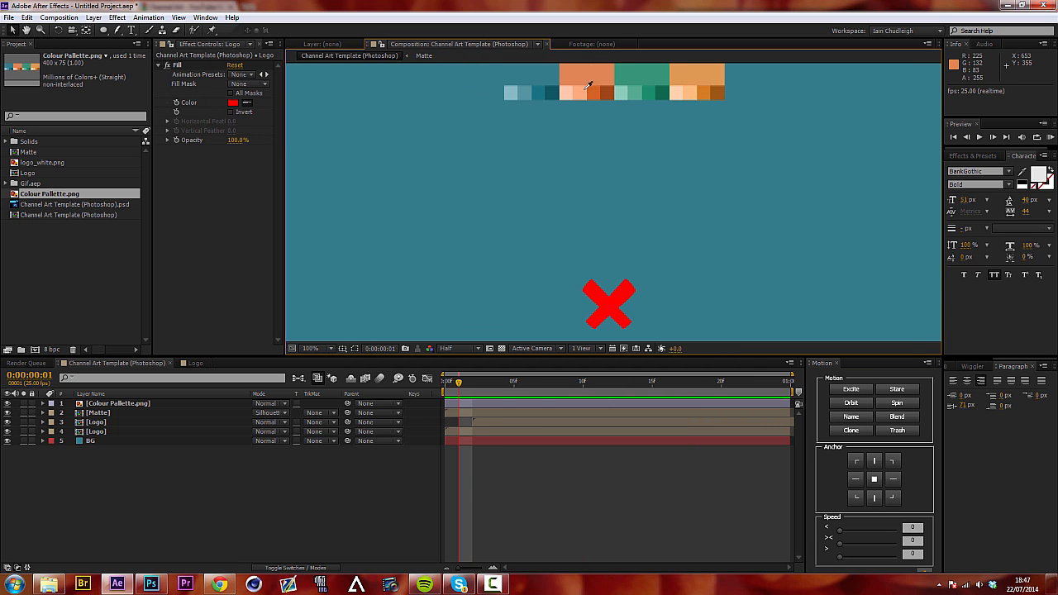
{"action": "left_click", "coordinate": [589, 87]}
Duplicate the dark orange Logo layer, start the copy at 0:00:00:02 and start the topmost Logo layer at 0:00:00:04.
{"action": "left_click", "coordinate": [448, 384]}
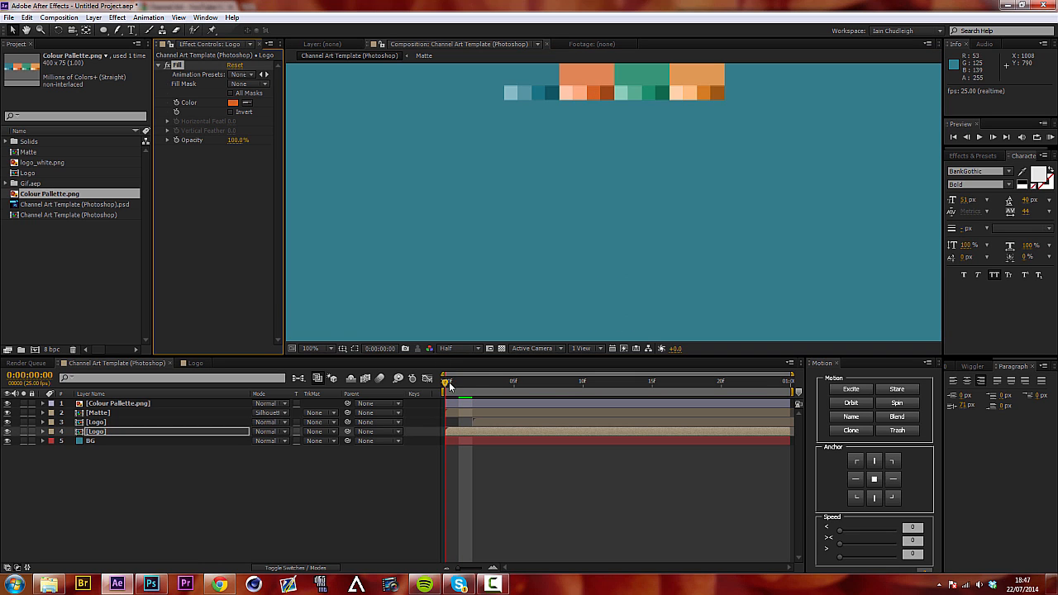
{"action": "left_click_drag", "start_coordinate": [449, 385], "coordinate": [499, 383]}
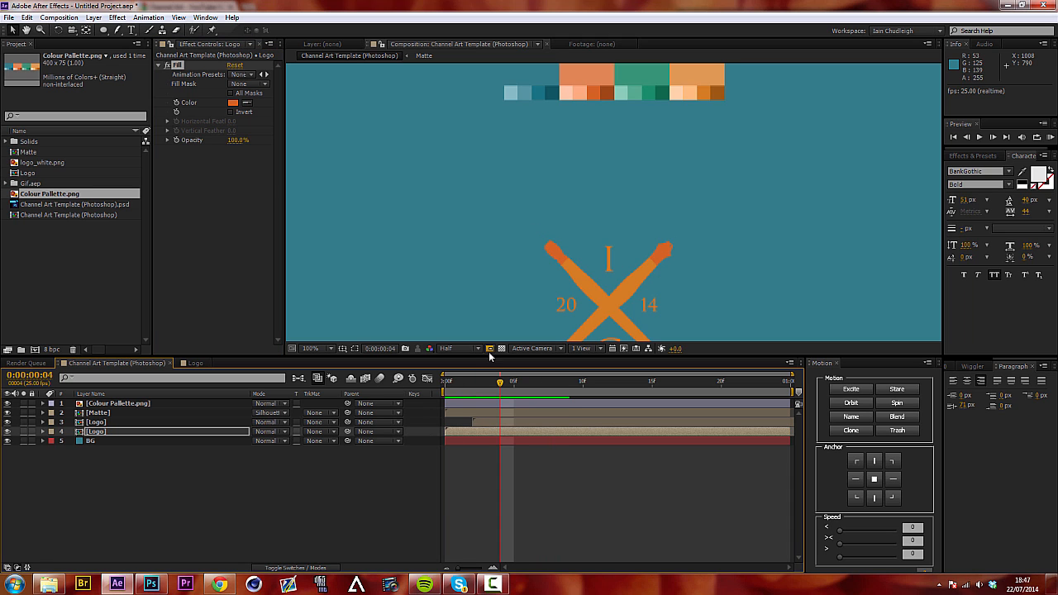
{"action": "key", "text": "ctrl+d"}
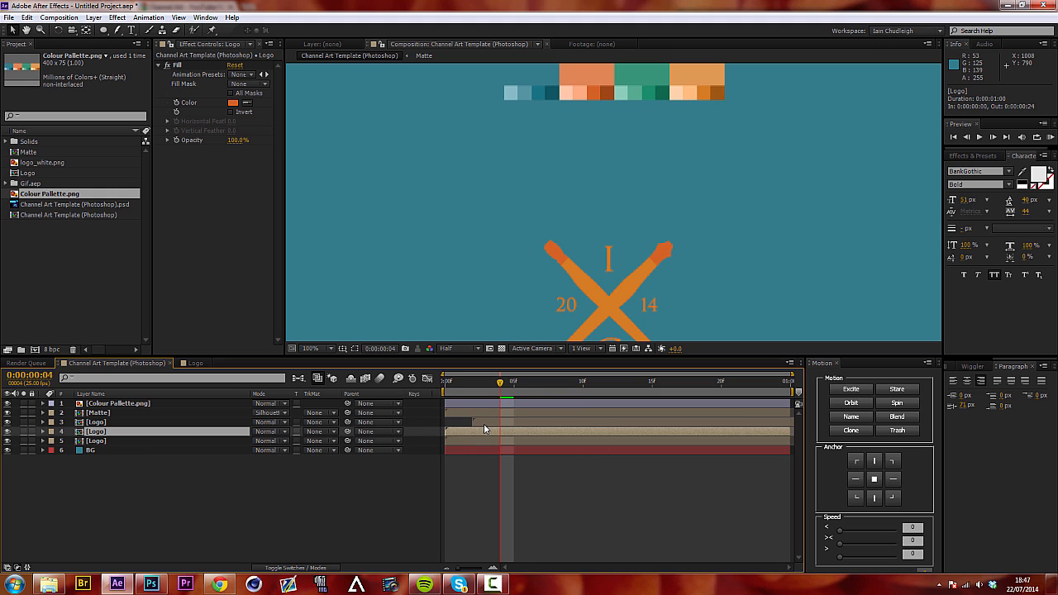
{"action": "left_click_drag", "start_coordinate": [474, 431], "coordinate": [486, 435]}
{"action": "left_click", "coordinate": [485, 423]}
{"action": "key", "text": "bracketleft"}
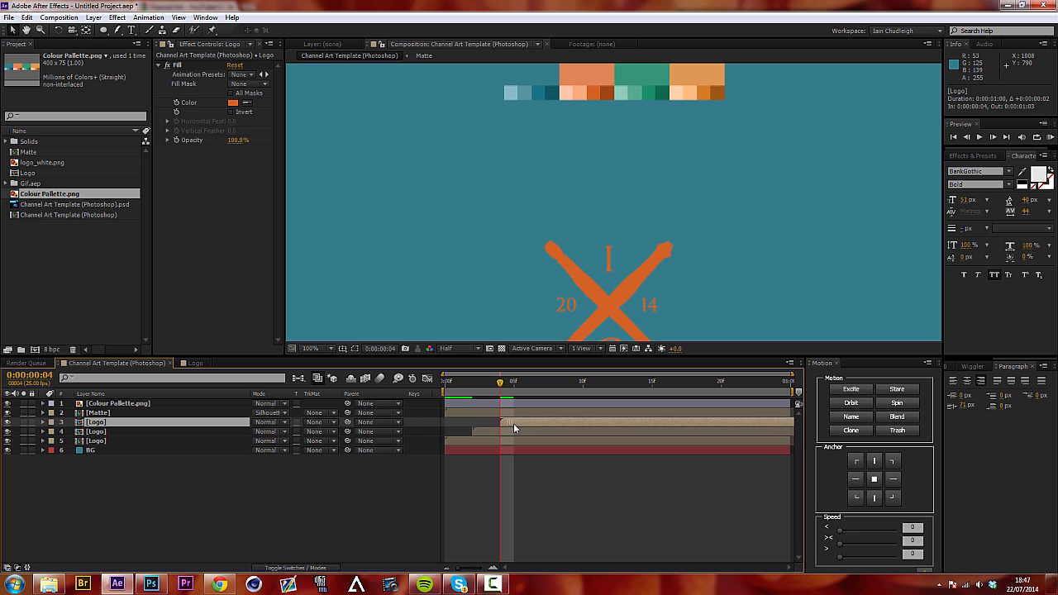
Set the bottom Logo layer's Fill to the darkest green swatch sampled from the palette and preview the layered logo reveal.
{"action": "left_click", "coordinate": [486, 438]}
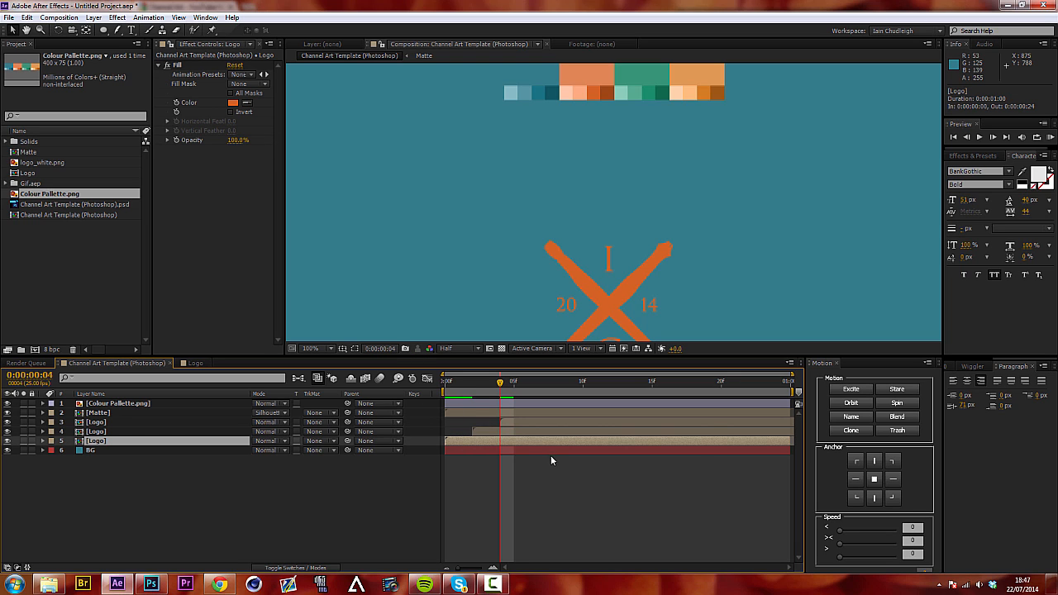
{"action": "left_click", "coordinate": [475, 432]}
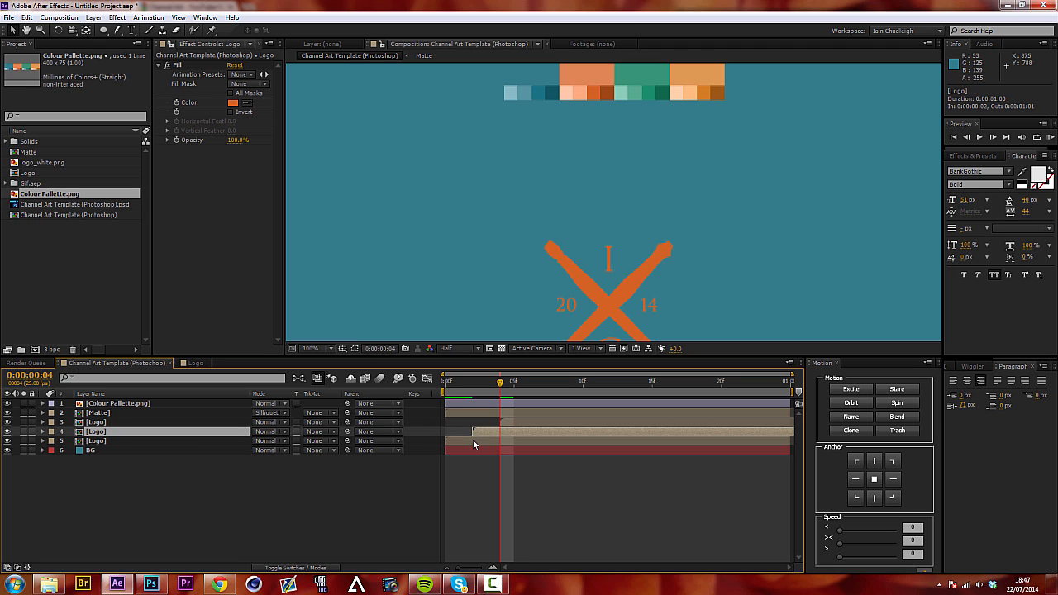
{"action": "left_click", "coordinate": [474, 438]}
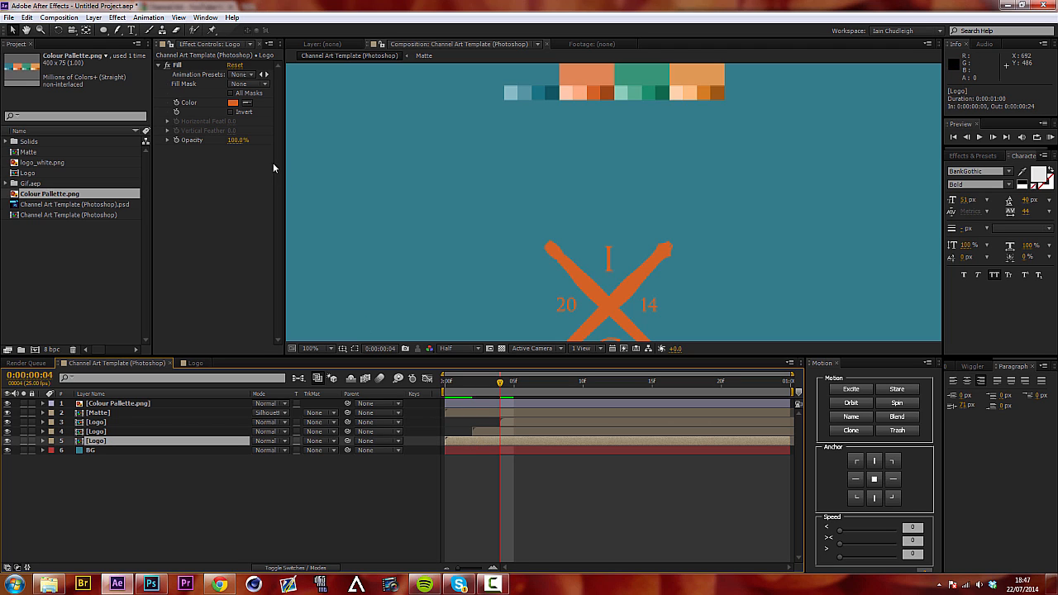
{"action": "left_click", "coordinate": [653, 88]}
{"action": "left_click", "coordinate": [472, 388]}
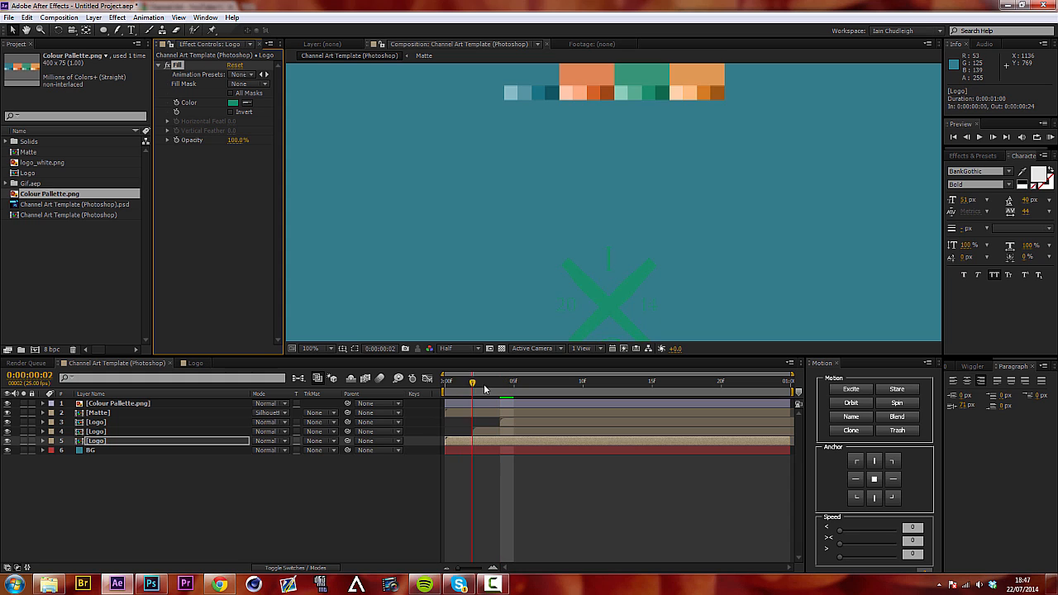
{"action": "left_click", "coordinate": [249, 104]}
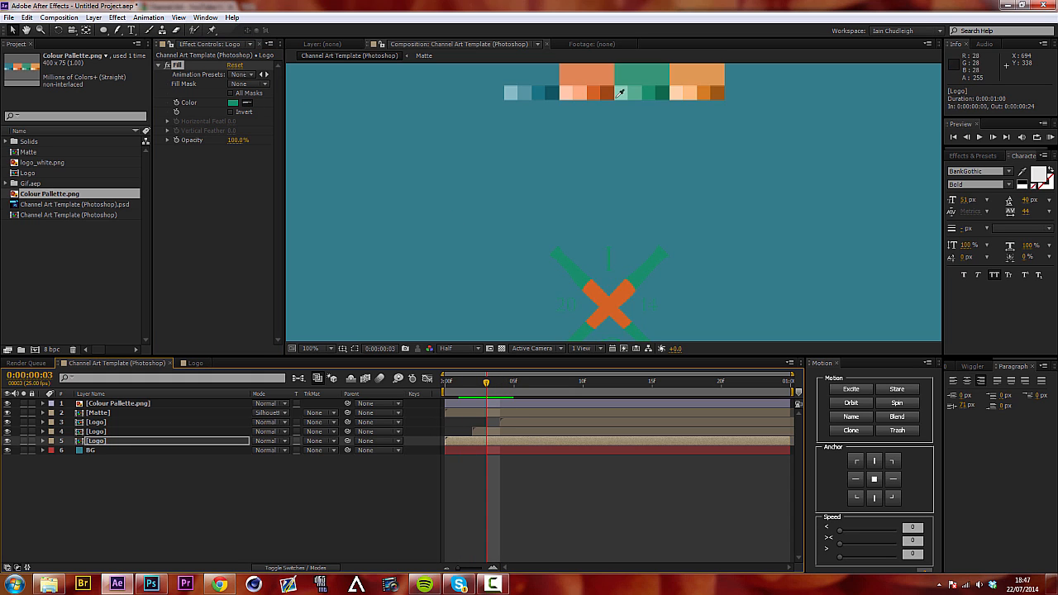
{"action": "left_click", "coordinate": [662, 93]}
{"action": "left_click_drag", "start_coordinate": [453, 376], "coordinate": [382, 379]}
{"action": "scroll", "coordinate": [554, 329], "scroll_direction": "down", "scroll_amount": 2}
{"action": "key", "text": "space"}
{"action": "left_click_drag", "start_coordinate": [449, 383], "coordinate": [513, 387]}
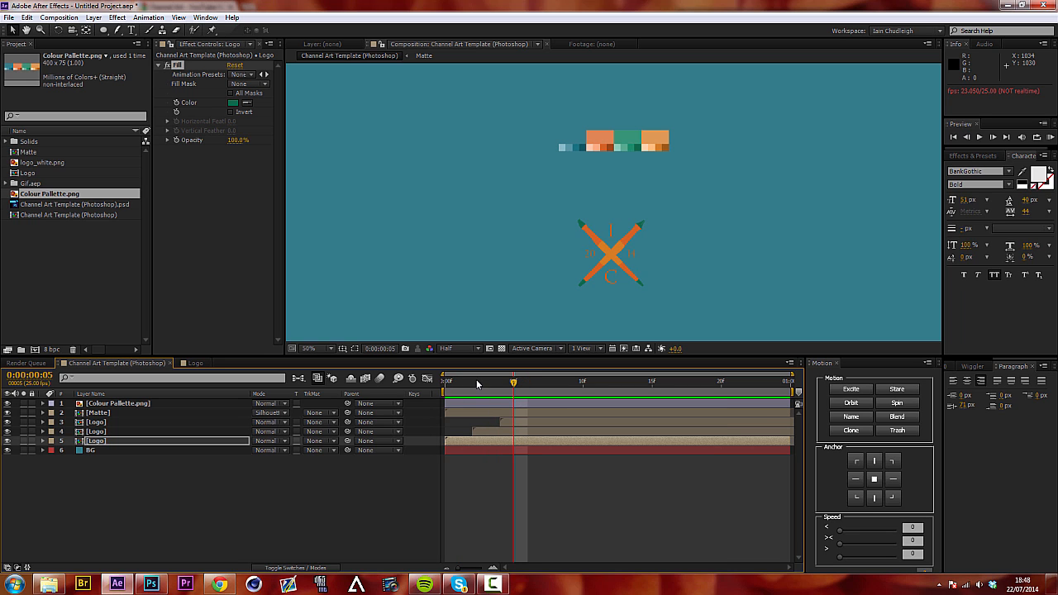
Preview the logo reveal, enable motion blur on the three Logo layers and for the composition, and replay it.
{"action": "key", "text": "space"}
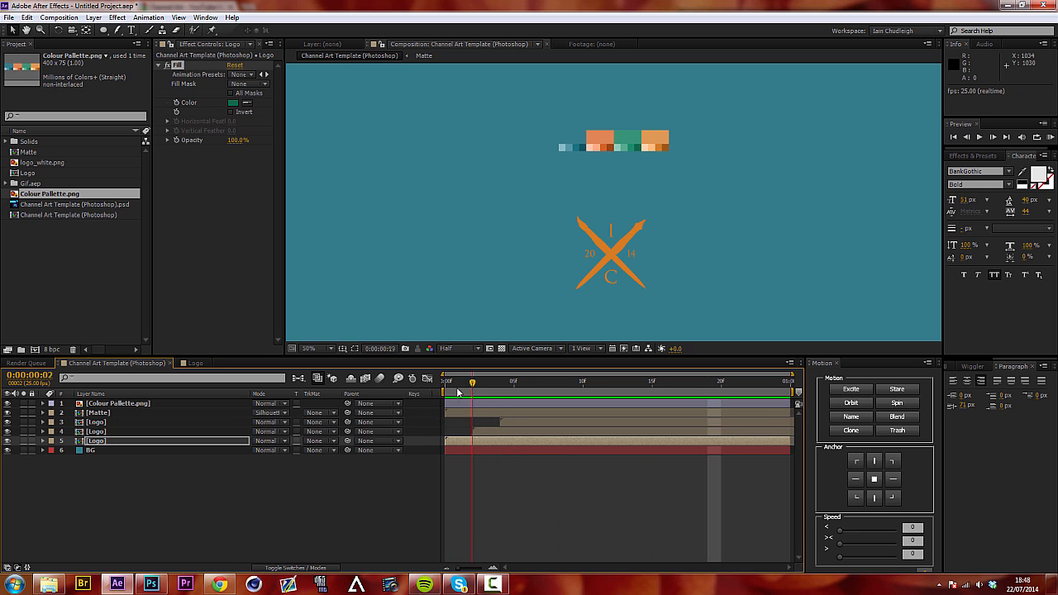
{"action": "left_click_drag", "start_coordinate": [457, 391], "coordinate": [499, 389]}
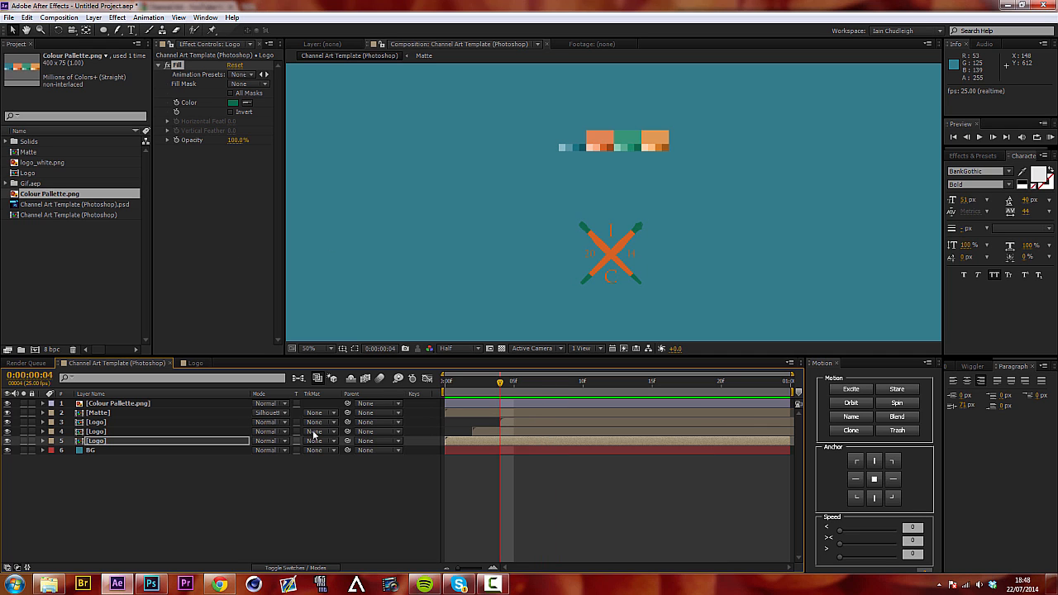
{"action": "left_click", "coordinate": [322, 569]}
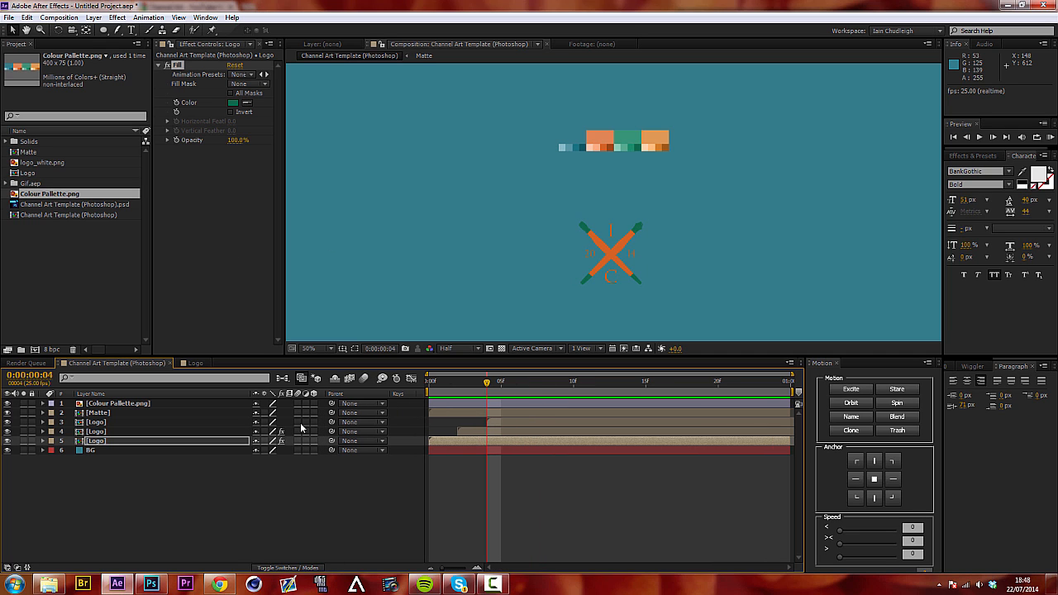
{"action": "left_click_drag", "start_coordinate": [298, 429], "coordinate": [298, 442]}
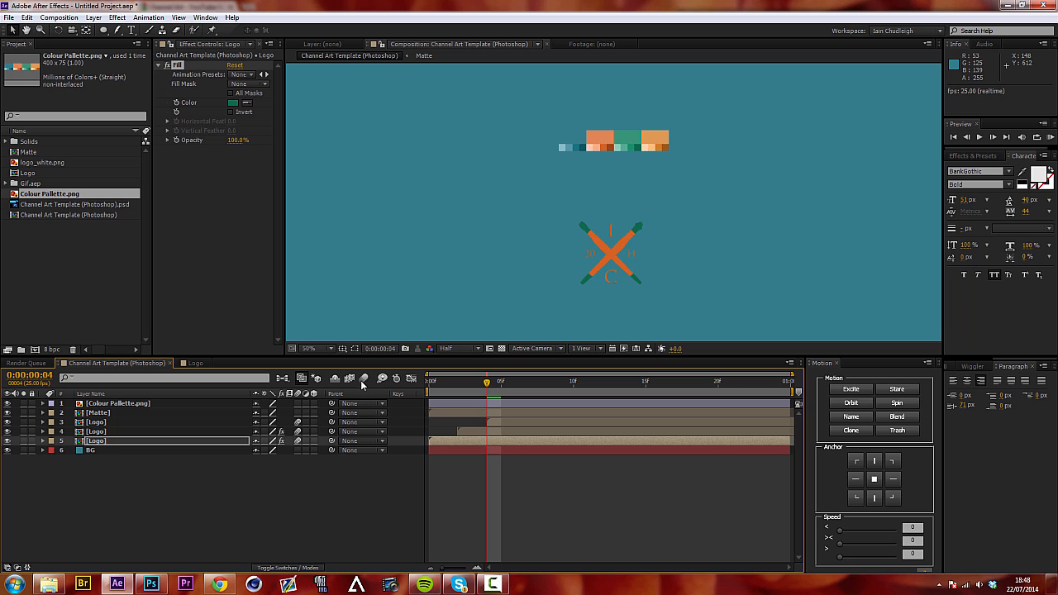
{"action": "left_click", "coordinate": [364, 379]}
{"action": "key", "text": "space"}
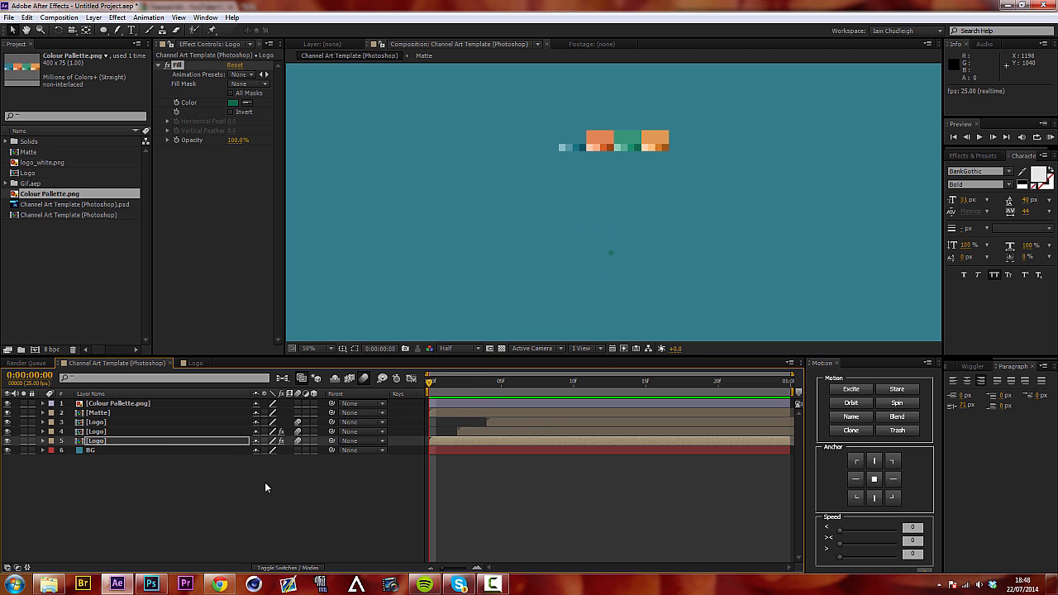
Reveal the bottom Logo layer's Mask Expansion keyframes and examine the motion-blurred reveal frame by frame.
{"action": "key", "text": "t"}
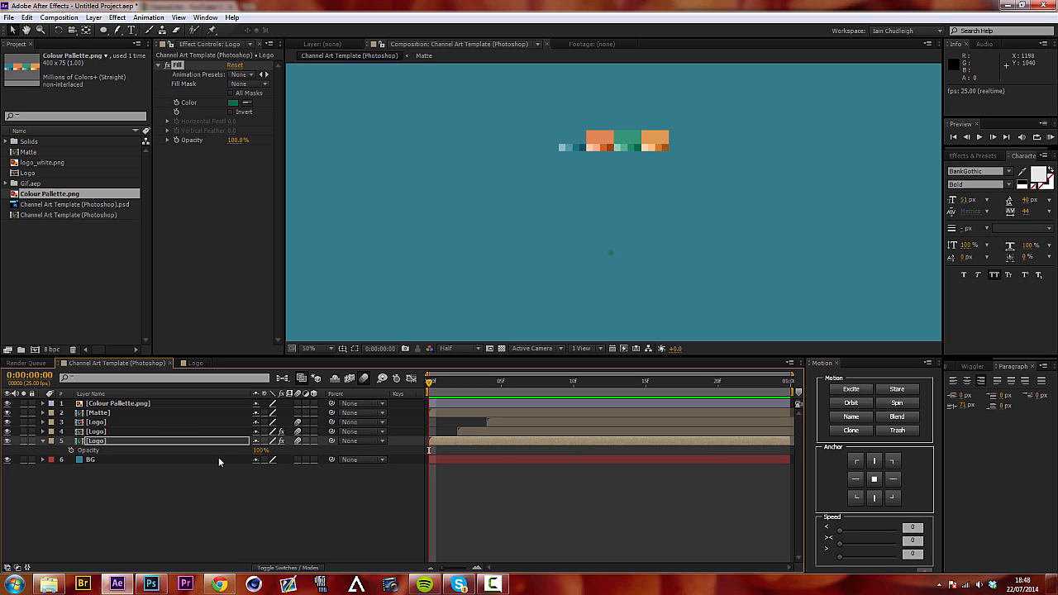
{"action": "key", "text": "m"}
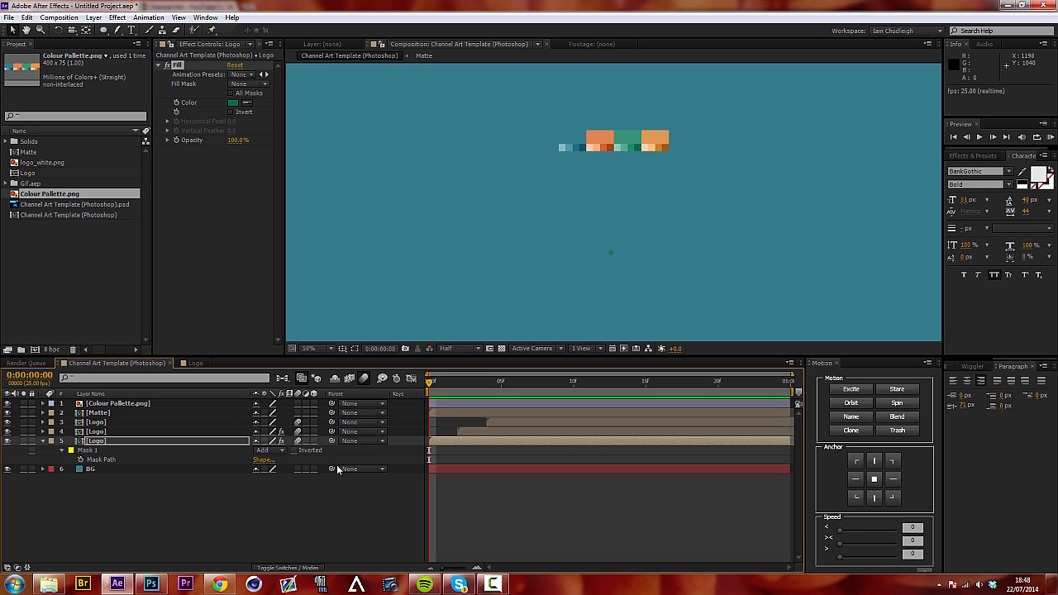
{"action": "key", "text": "u"}
{"action": "left_click_drag", "start_coordinate": [266, 462], "coordinate": [253, 462]}
{"action": "key", "text": "space"}
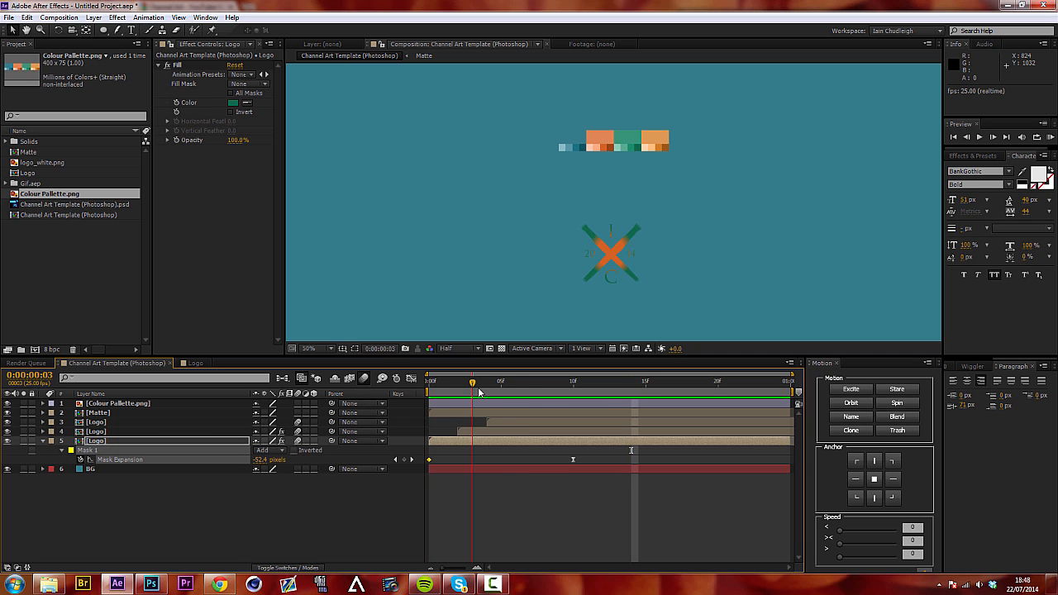
{"action": "left_click_drag", "start_coordinate": [409, 391], "coordinate": [530, 393]}
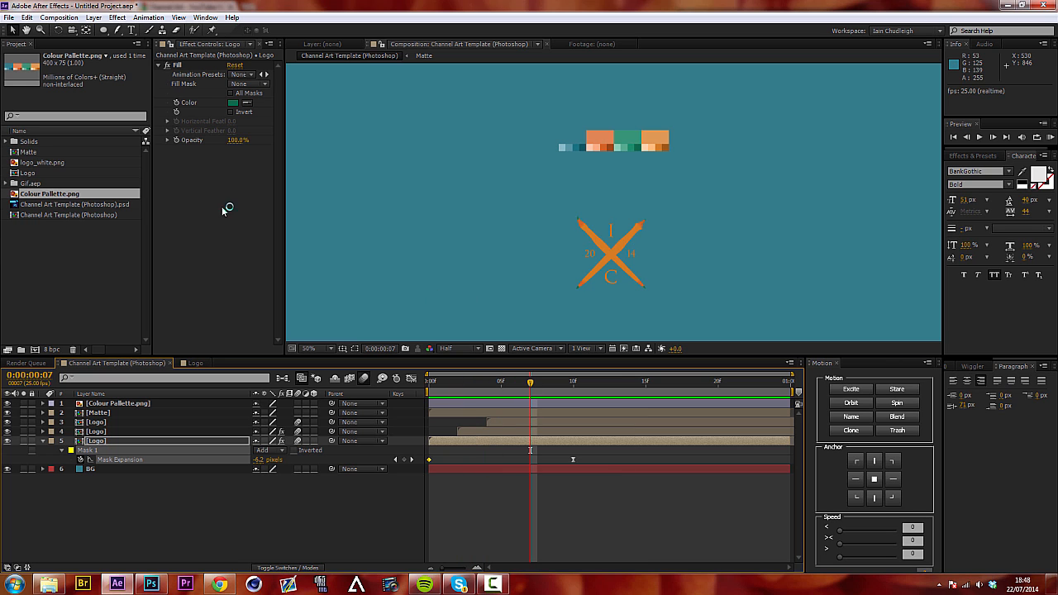
{"action": "left_click_drag", "start_coordinate": [460, 383], "coordinate": [486, 383]}
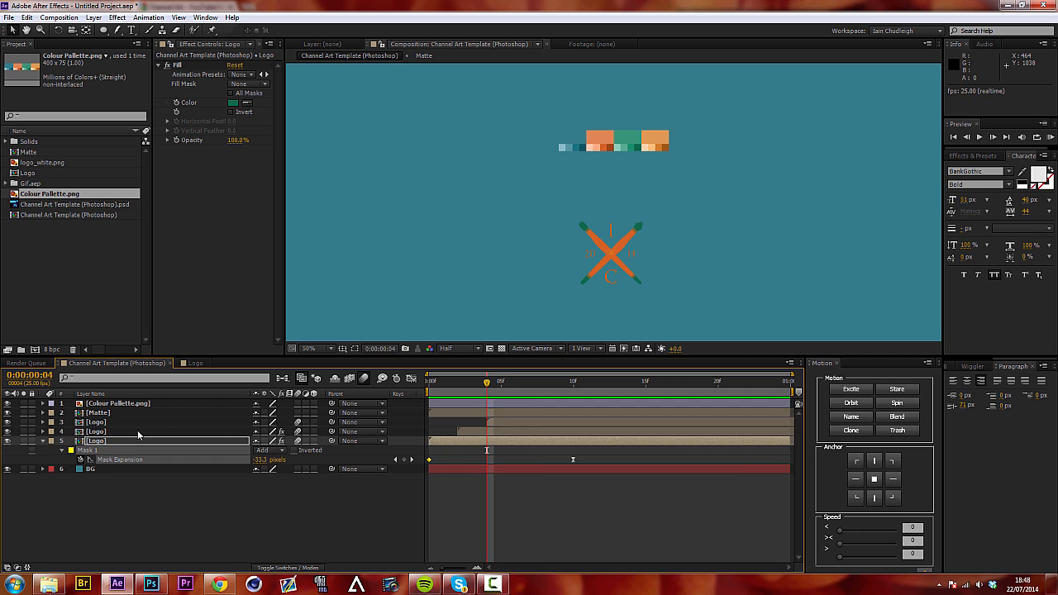
Set the middle Logo layer's Fill colour to the darkest blue swatch sampled from the palette and preview the reveal.
{"action": "left_click", "coordinate": [137, 431]}
{"action": "left_click", "coordinate": [246, 103]}
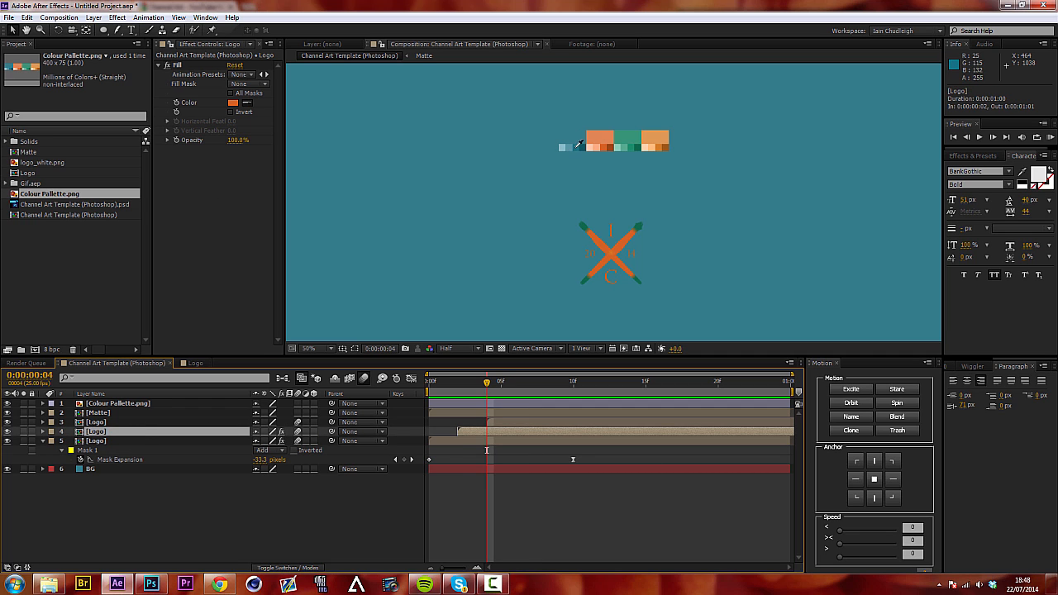
{"action": "left_click", "coordinate": [590, 324]}
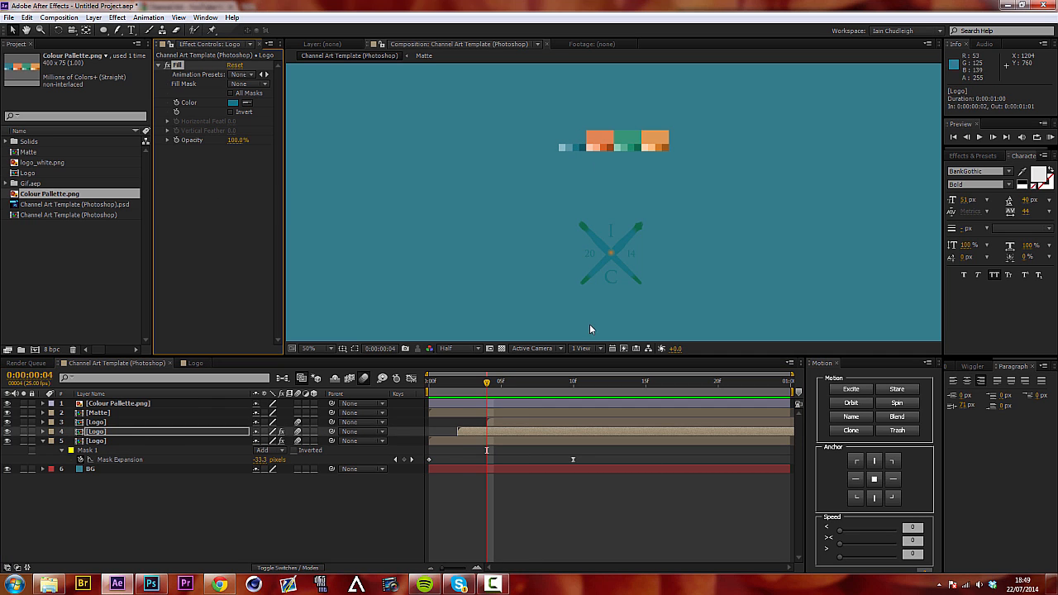
{"action": "left_click", "coordinate": [248, 104]}
{"action": "left_click", "coordinate": [587, 150]}
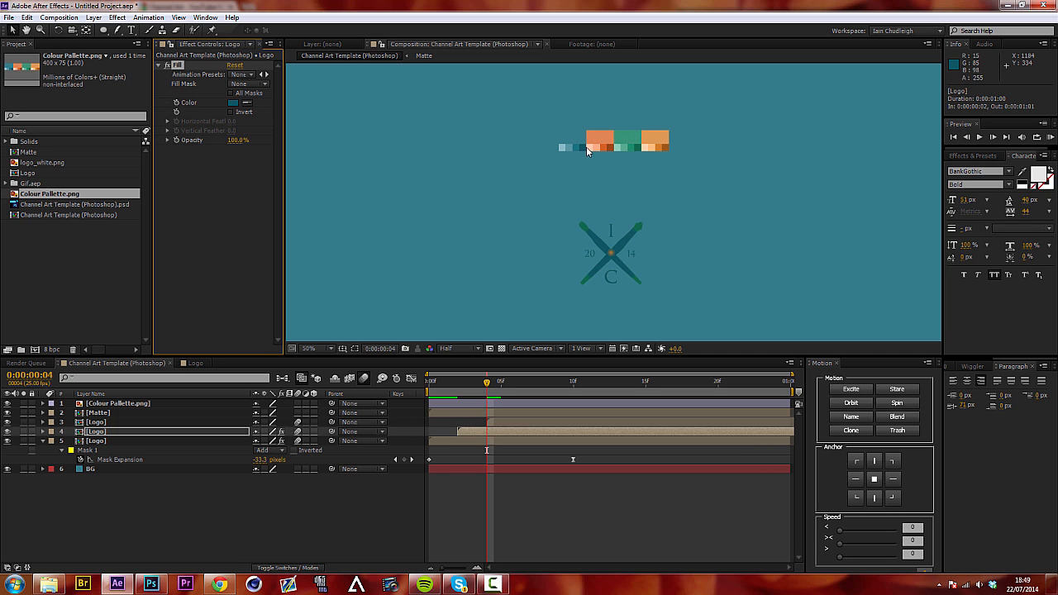
{"action": "key", "text": "space"}
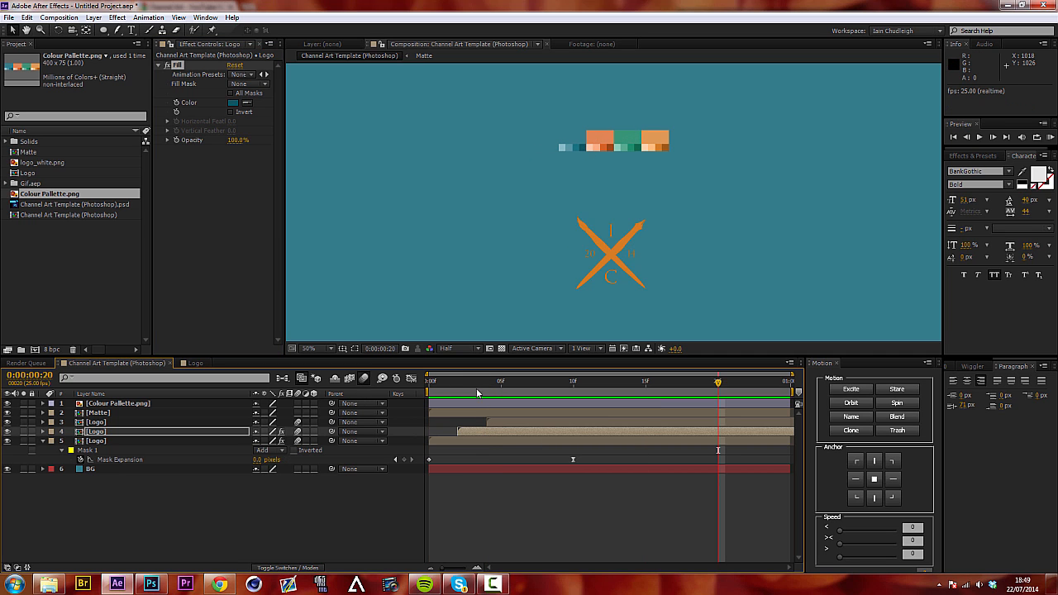
Turn off the composition's motion blur and hide the Colour Pallette.png layer while reviewing the reveal.
{"action": "left_click", "coordinate": [444, 399]}
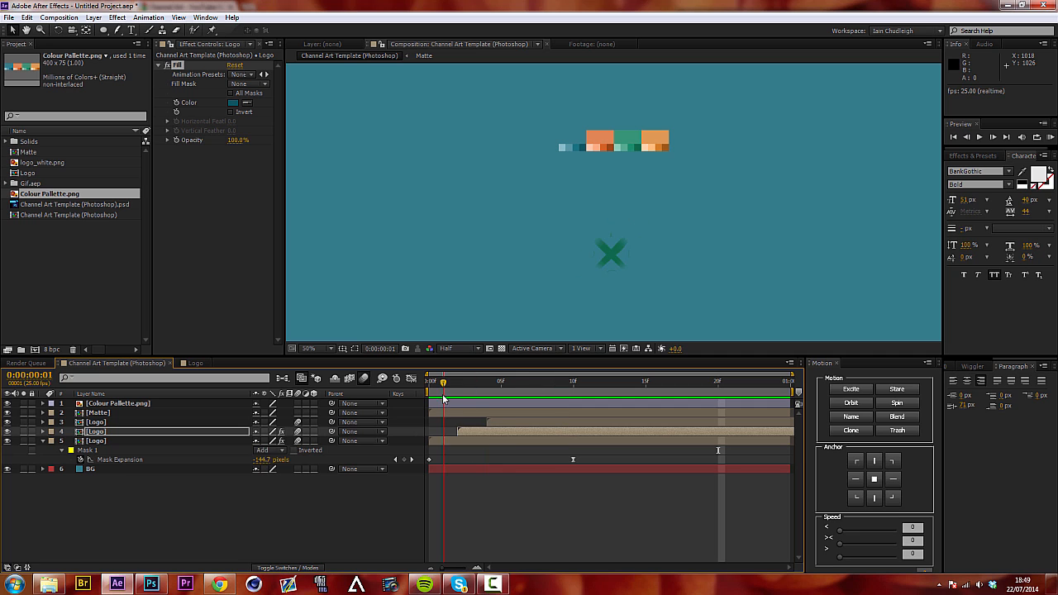
{"action": "left_click_drag", "start_coordinate": [444, 399], "coordinate": [666, 396]}
{"action": "left_click", "coordinate": [362, 380]}
{"action": "key", "text": "space"}
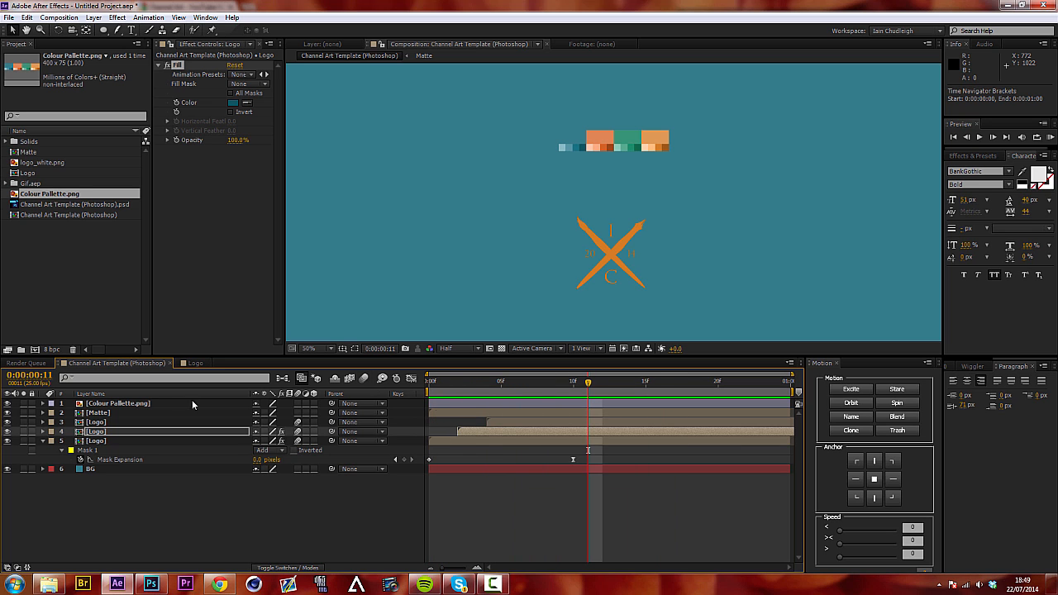
{"action": "left_click", "coordinate": [8, 404]}
{"action": "left_click_drag", "start_coordinate": [454, 391], "coordinate": [587, 405]}
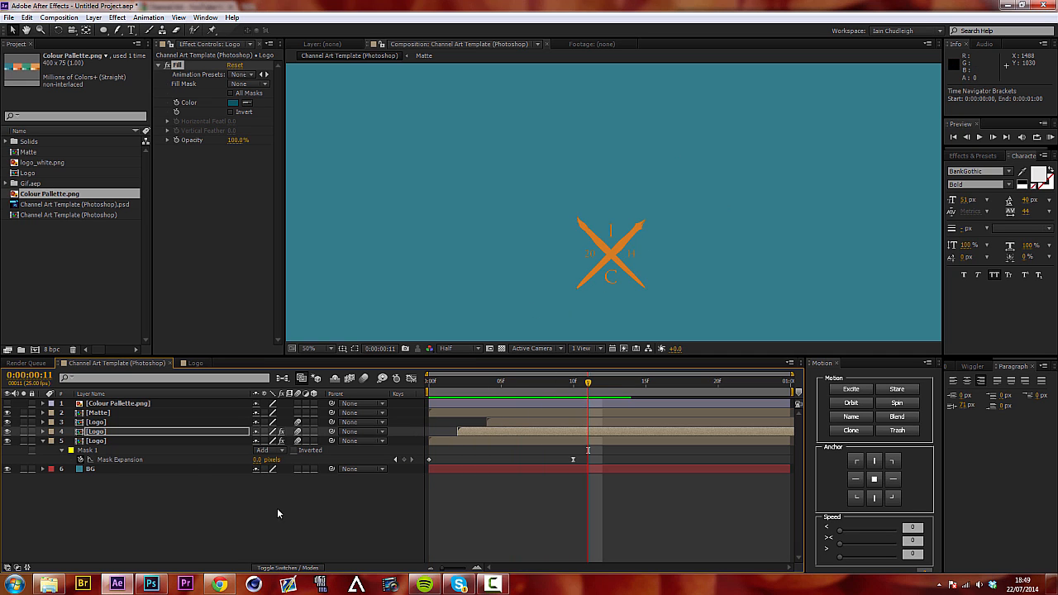
Create a new solid layer 100 px wide and 100 px high.
{"action": "left_click", "coordinate": [399, 519]}
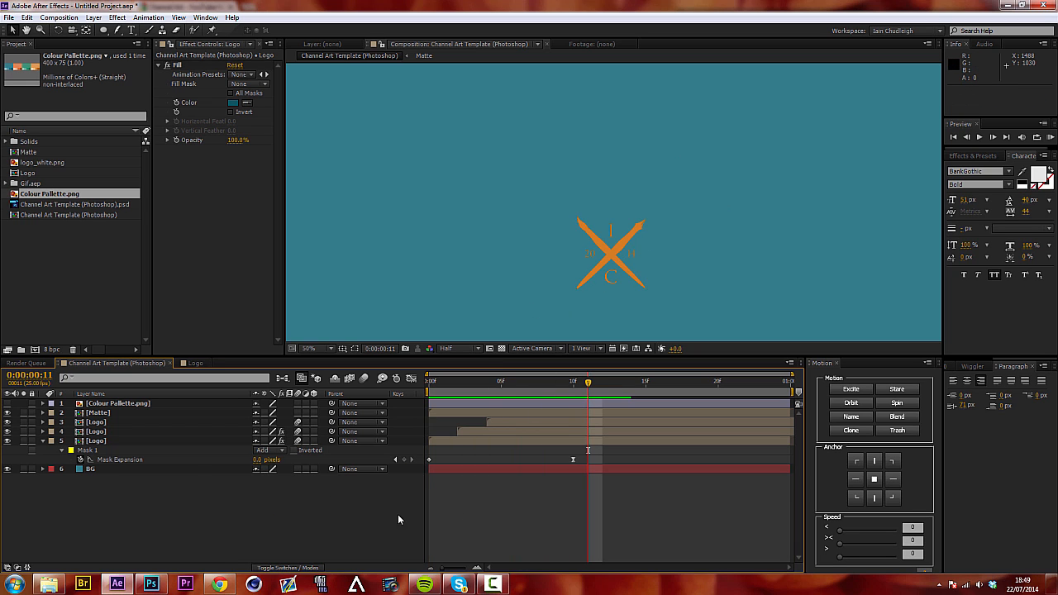
{"action": "left_click", "coordinate": [341, 469]}
{"action": "key", "text": "ctrl+shift+y"}
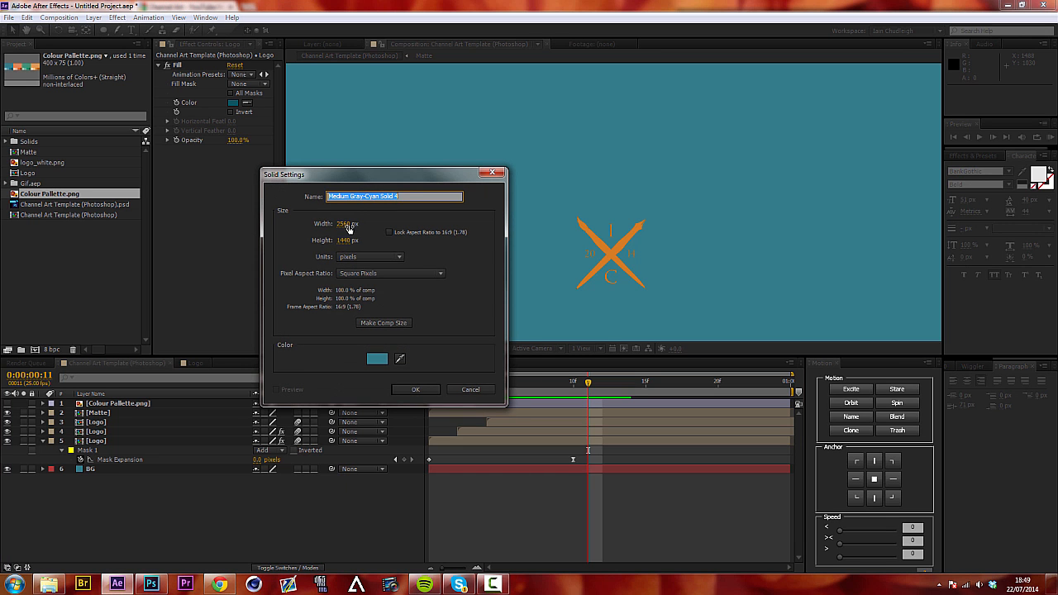
{"action": "left_click", "coordinate": [348, 224]}
{"action": "type", "text": "100"}
{"action": "key", "text": "Tab"}
{"action": "type", "text": "10"}
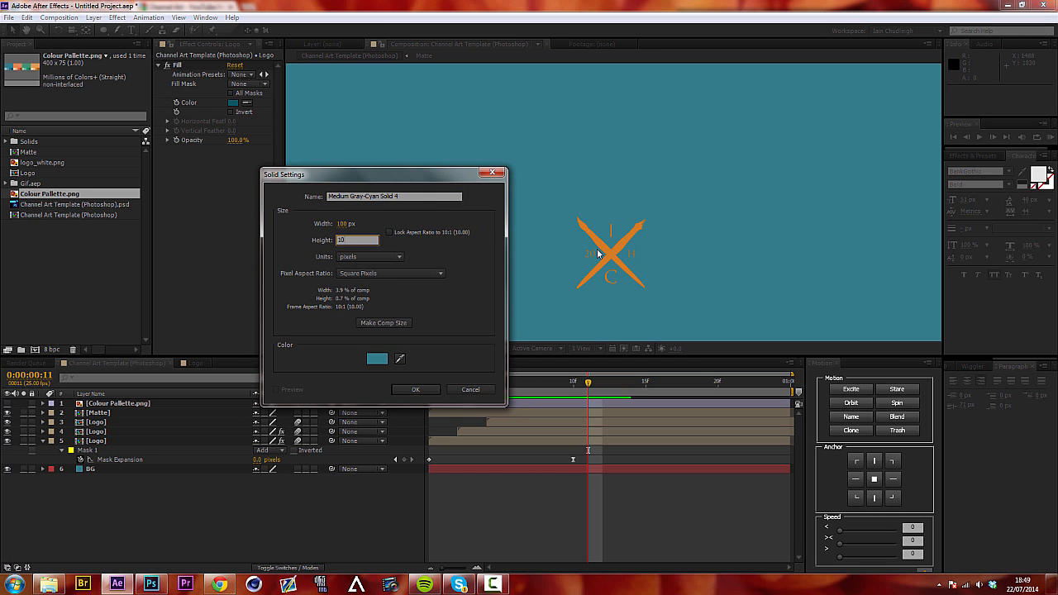
{"action": "type", "text": "0"}
{"action": "key", "text": "Return"}
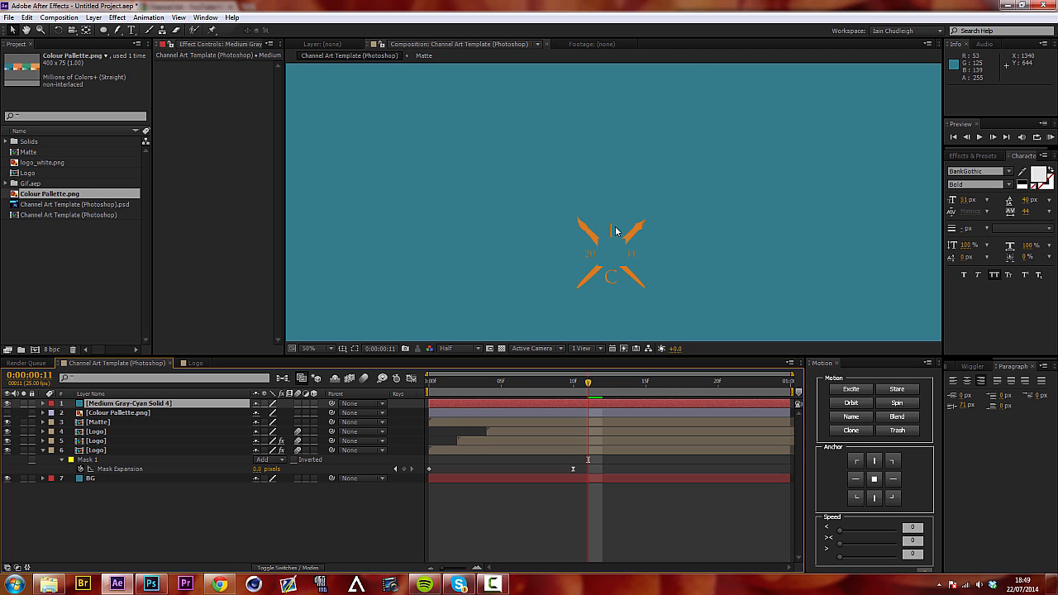
Show the Colour Pallette.png layer and recolour the new solid with the orange sampled from the logo.
{"action": "left_click", "coordinate": [8, 413]}
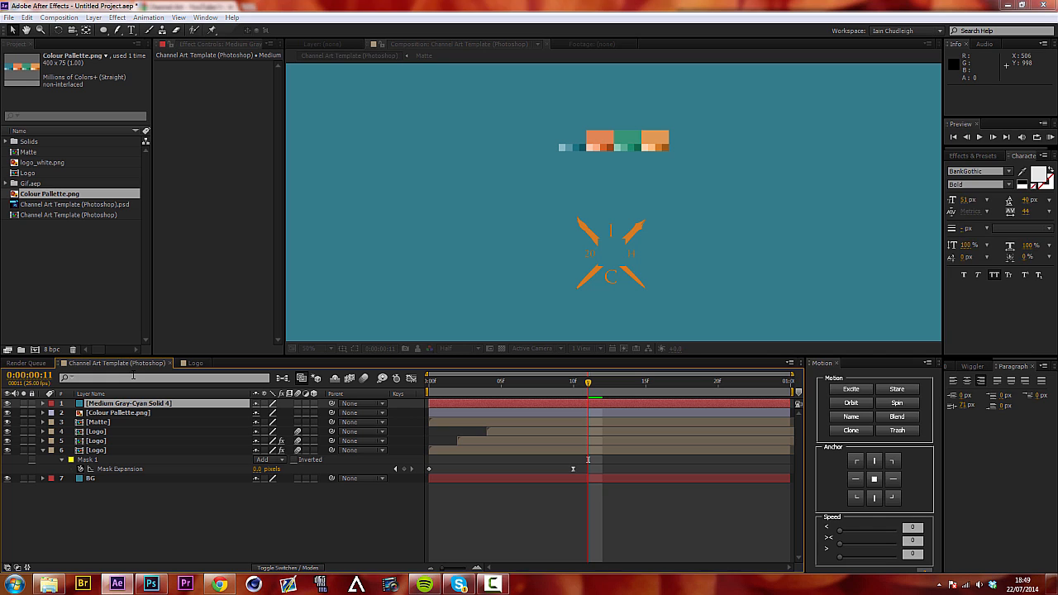
{"action": "key", "text": "ctrl+shift+y"}
{"action": "left_click", "coordinate": [925, 326]}
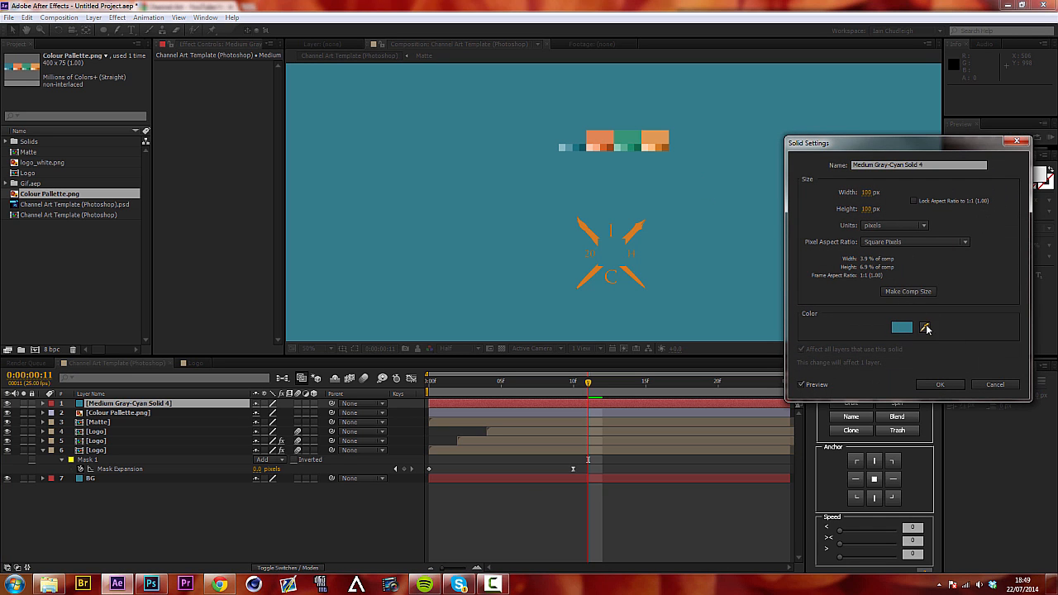
{"action": "left_click", "coordinate": [643, 237]}
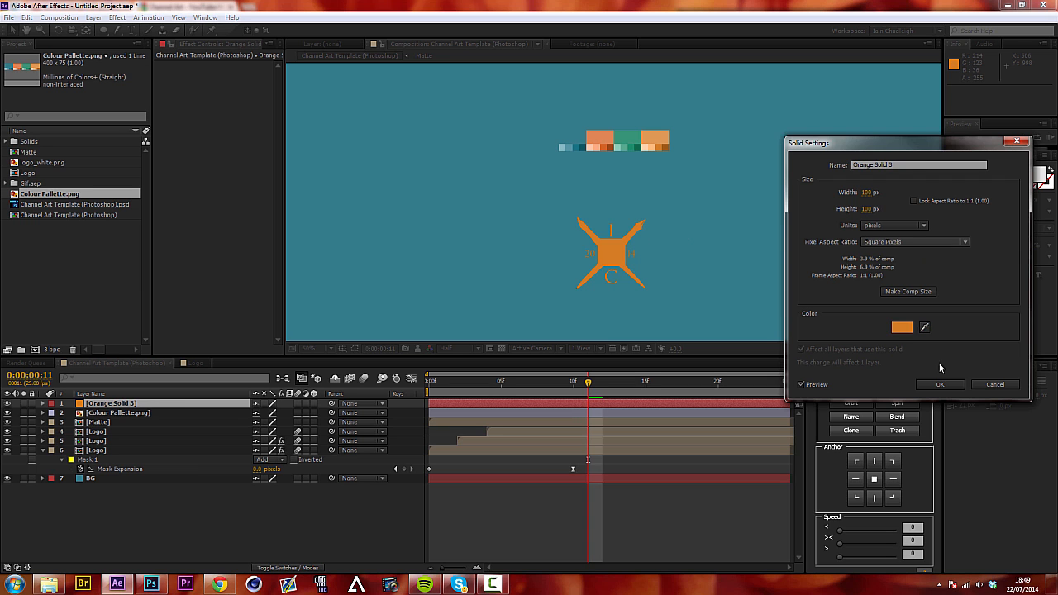
{"action": "left_click", "coordinate": [940, 384]}
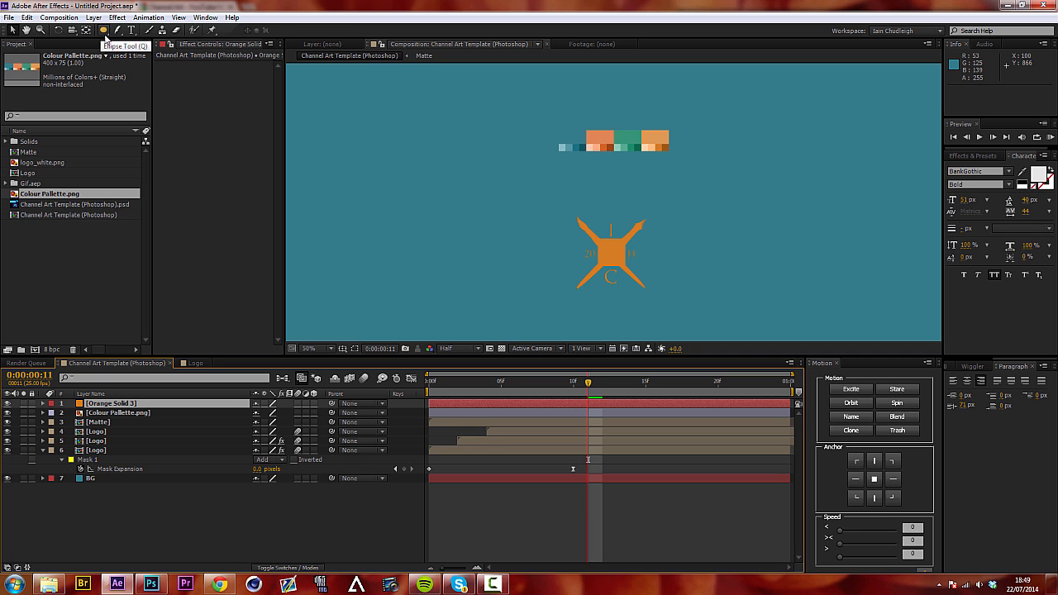
Add a full-size elliptical mask to the orange solid and expand all of its mask properties.
{"action": "double_click", "coordinate": [104, 32]}
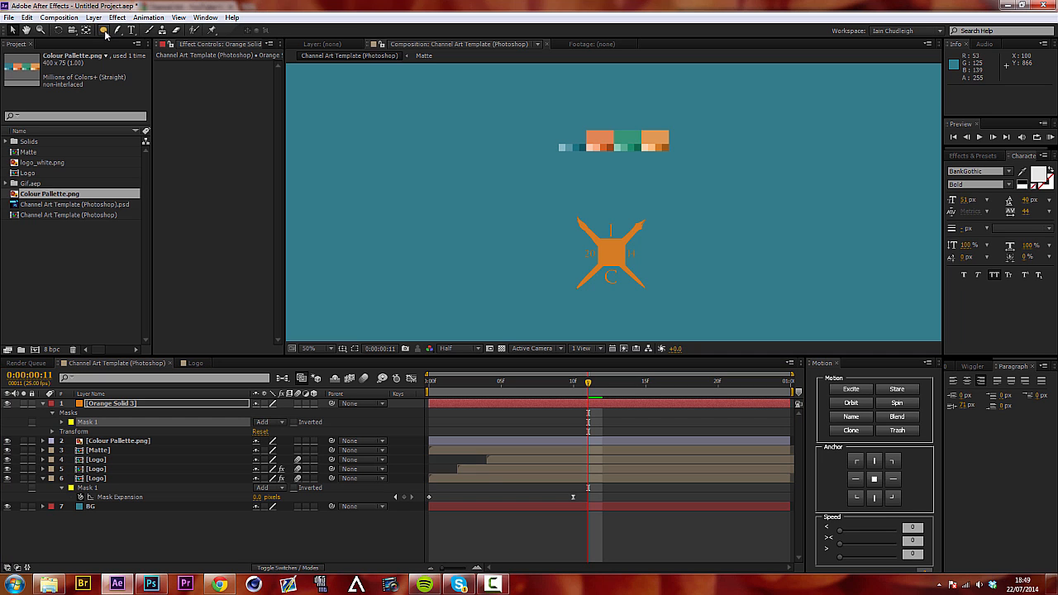
{"action": "left_click", "coordinate": [126, 404]}
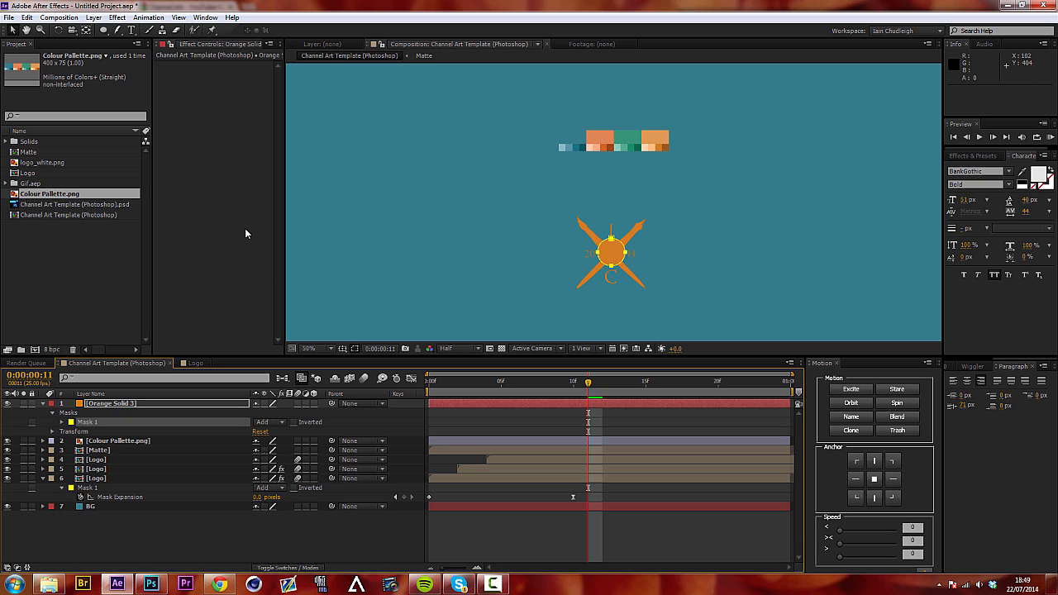
{"action": "key", "text": "m"}
{"action": "key", "text": "m"}
{"action": "key", "text": "m"}
{"action": "key", "text": "m"}
{"action": "key", "text": "m"}
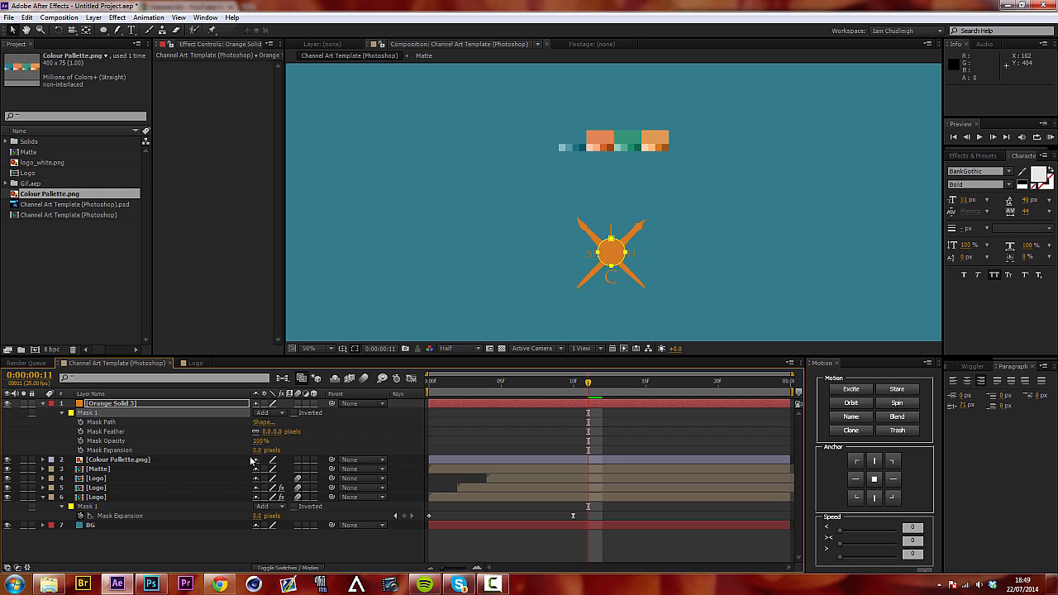
Contract the orange solid's Mask Expansion to -32 pixels and isolate the layer in a Full resolution view at 200%.
{"action": "left_click_drag", "start_coordinate": [248, 450], "coordinate": [238, 451]}
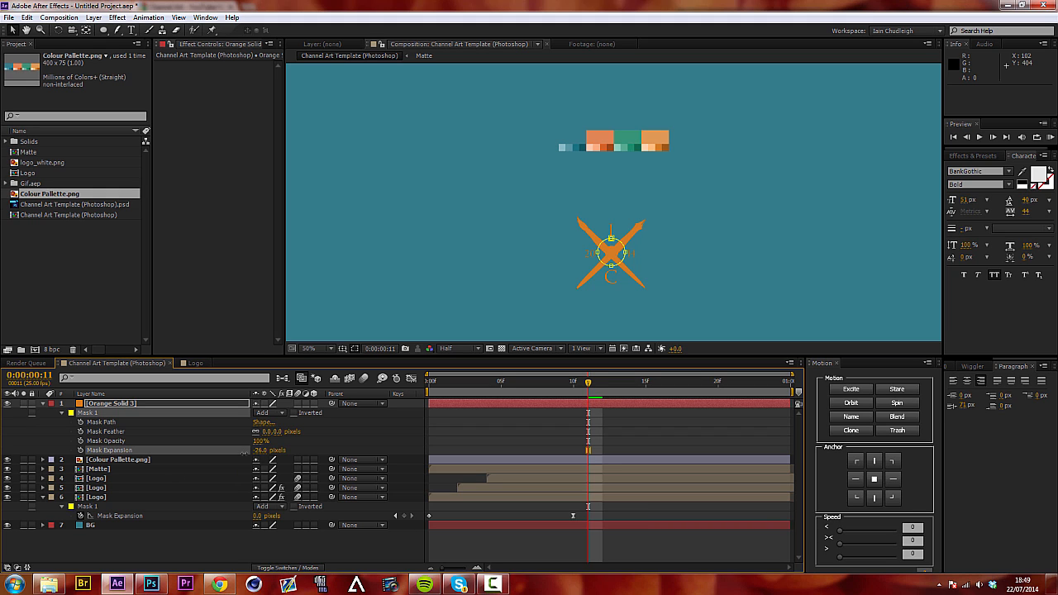
{"action": "left_click", "coordinate": [25, 403]}
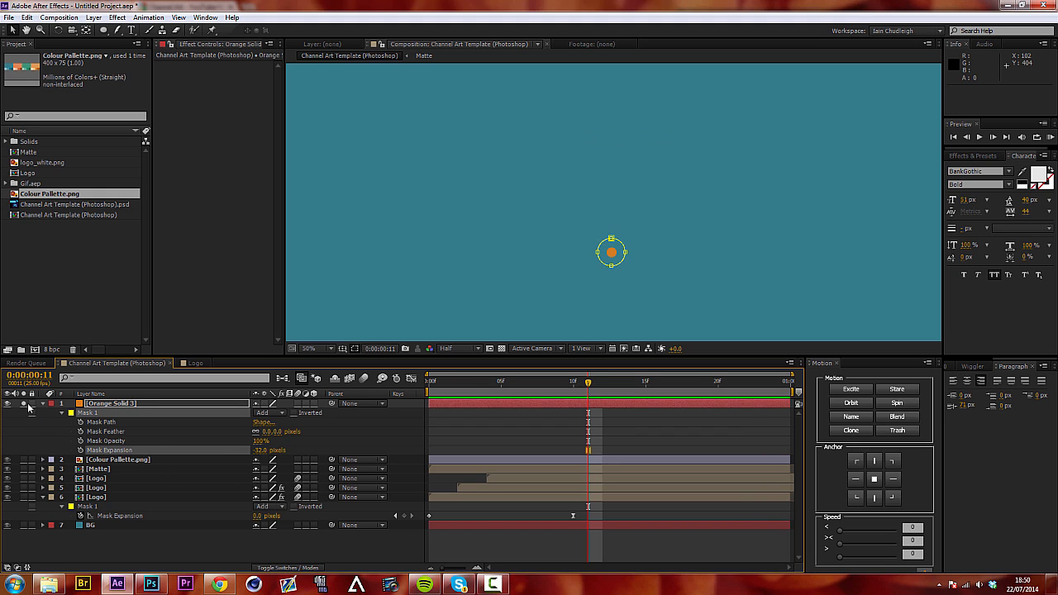
{"action": "scroll", "coordinate": [659, 278], "scroll_direction": "up", "scroll_amount": 2}
{"action": "key", "text": "space"}
{"action": "left_click_drag", "start_coordinate": [640, 267], "coordinate": [631, 158]}
{"action": "left_click", "coordinate": [451, 349]}
{"action": "left_click", "coordinate": [459, 379]}
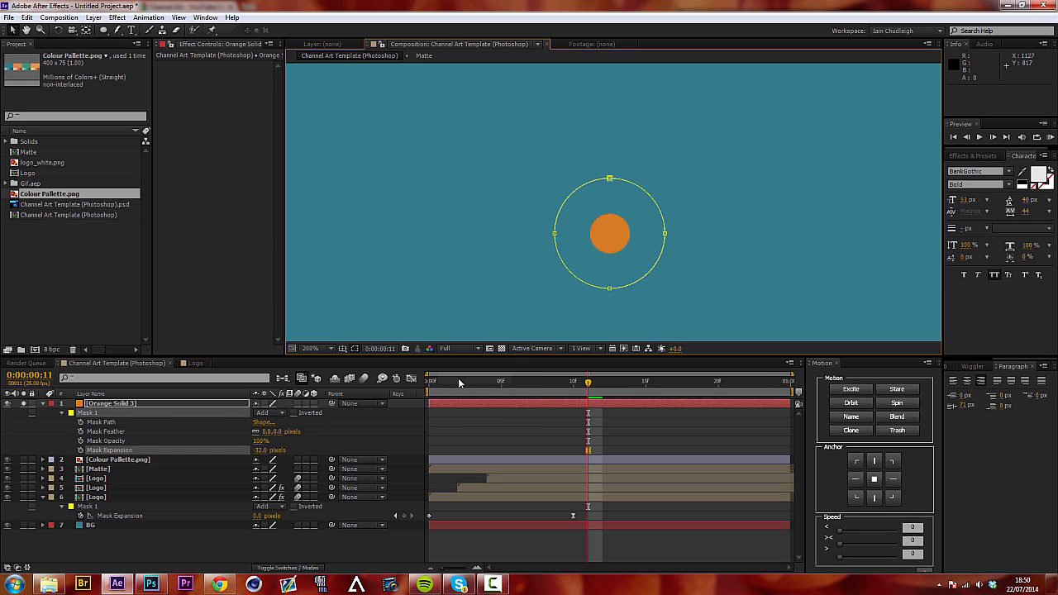
Animate the orange solid's Mask Expansion from -52 pixels at 0:00:00:00 to 0 pixels at 0:00:00:10.
{"action": "left_click_drag", "start_coordinate": [262, 449], "coordinate": [253, 450]}
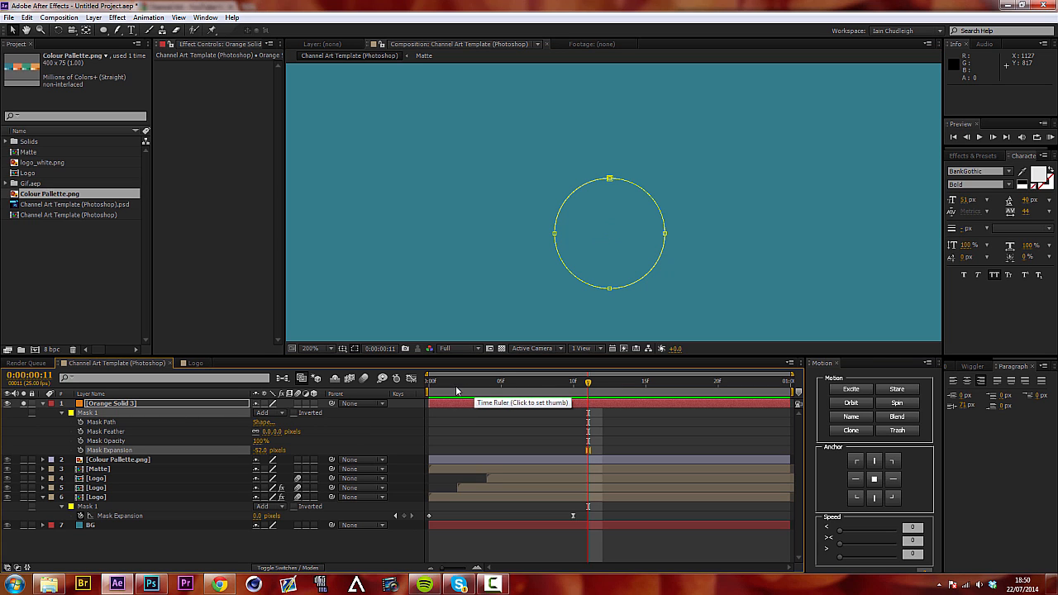
{"action": "left_click_drag", "start_coordinate": [457, 388], "coordinate": [574, 402]}
{"action": "left_click", "coordinate": [80, 450]}
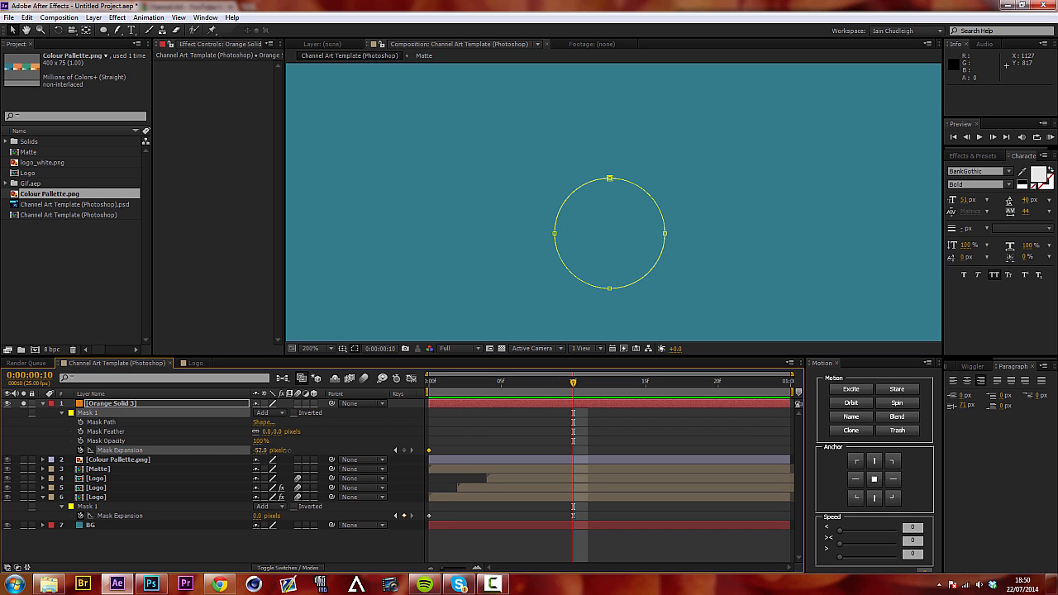
{"action": "left_click_drag", "start_coordinate": [287, 451], "coordinate": [297, 451]}
{"action": "left_click", "coordinate": [257, 451]}
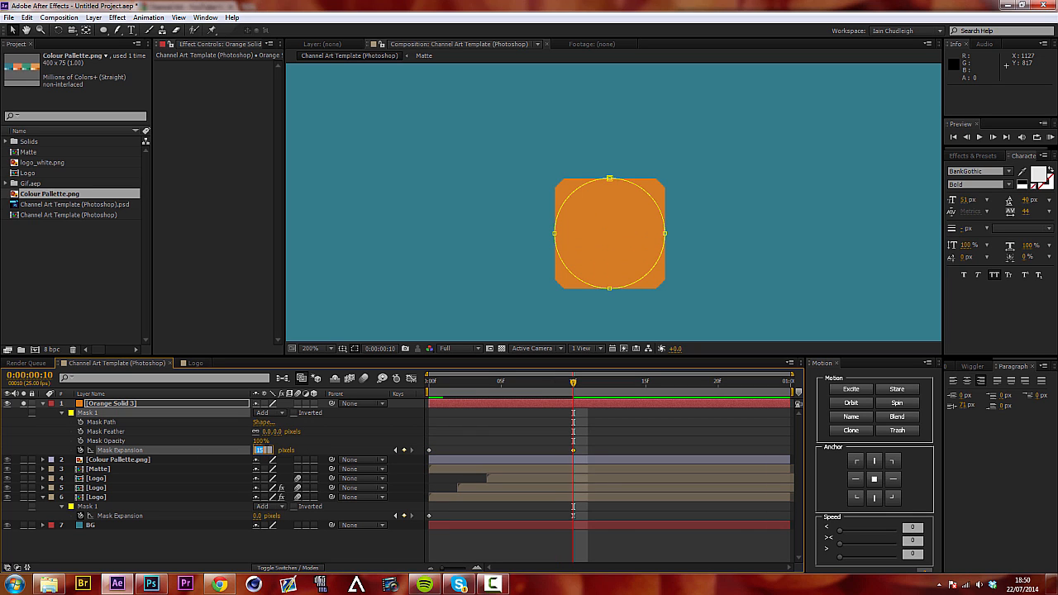
{"action": "type", "text": "0"}
{"action": "key", "text": "Return"}
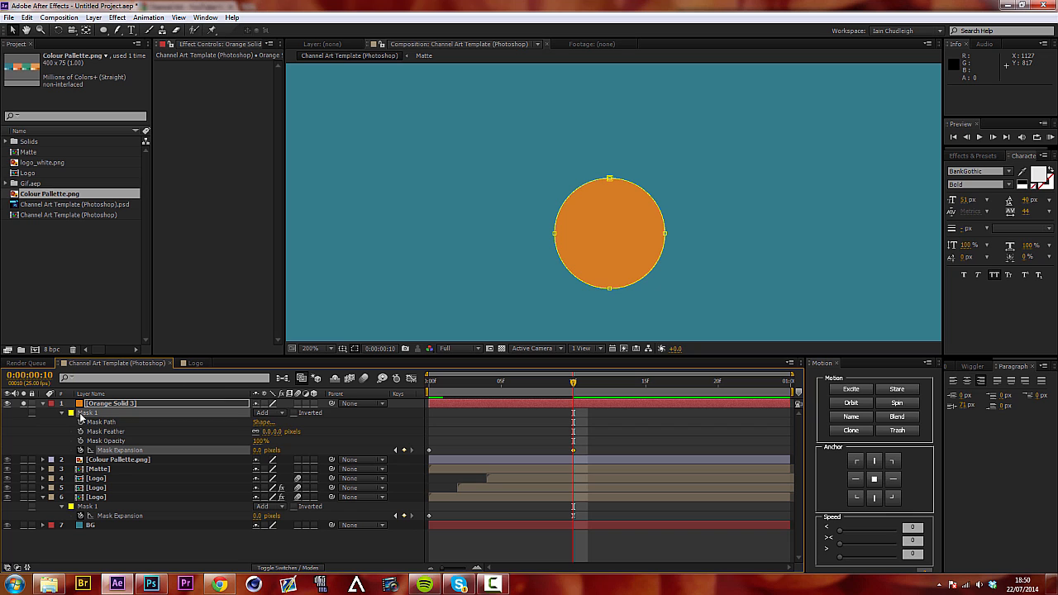
Duplicate the orange solid's mask, set the copy to Subtract and start its Mask Expansion keyframes at 0:00:00:02.
{"action": "left_click", "coordinate": [62, 413]}
{"action": "left_click", "coordinate": [76, 414]}
{"action": "key", "text": "ctrl+d"}
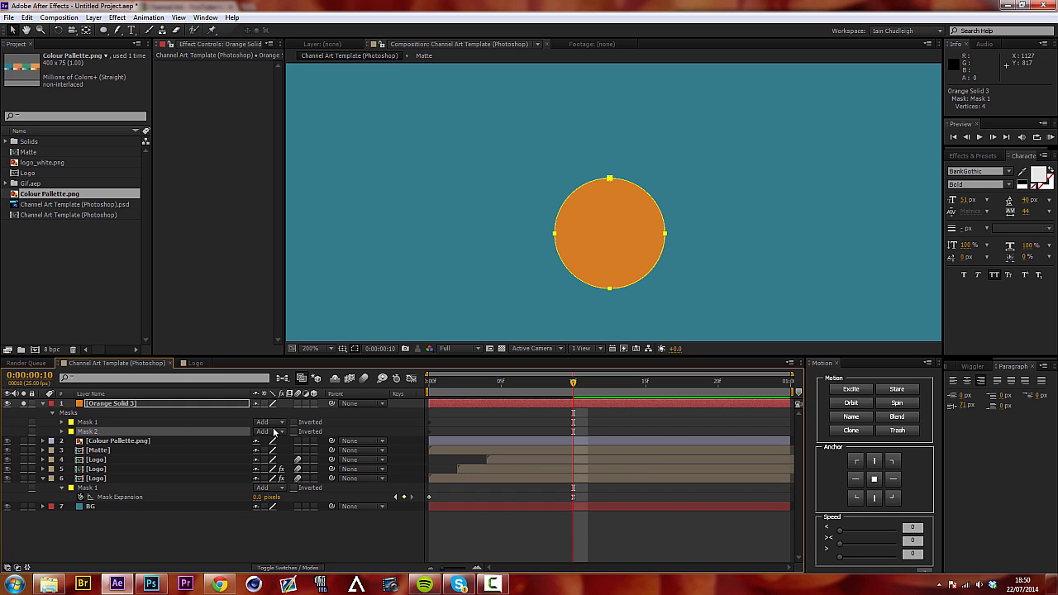
{"action": "key", "text": "u"}
{"action": "key", "text": "u"}
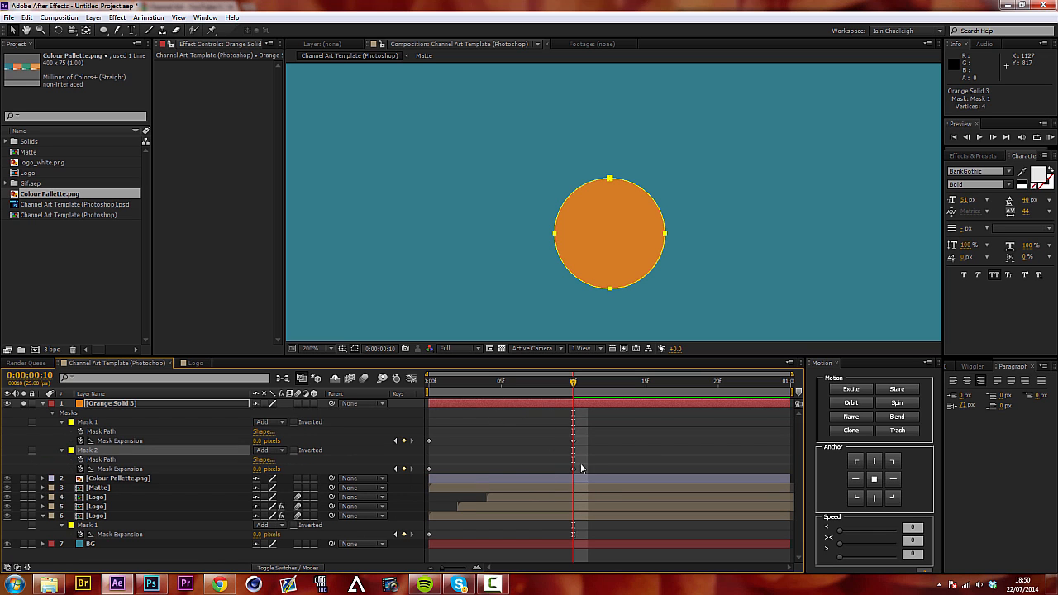
{"action": "left_click_drag", "start_coordinate": [580, 464], "coordinate": [457, 473]}
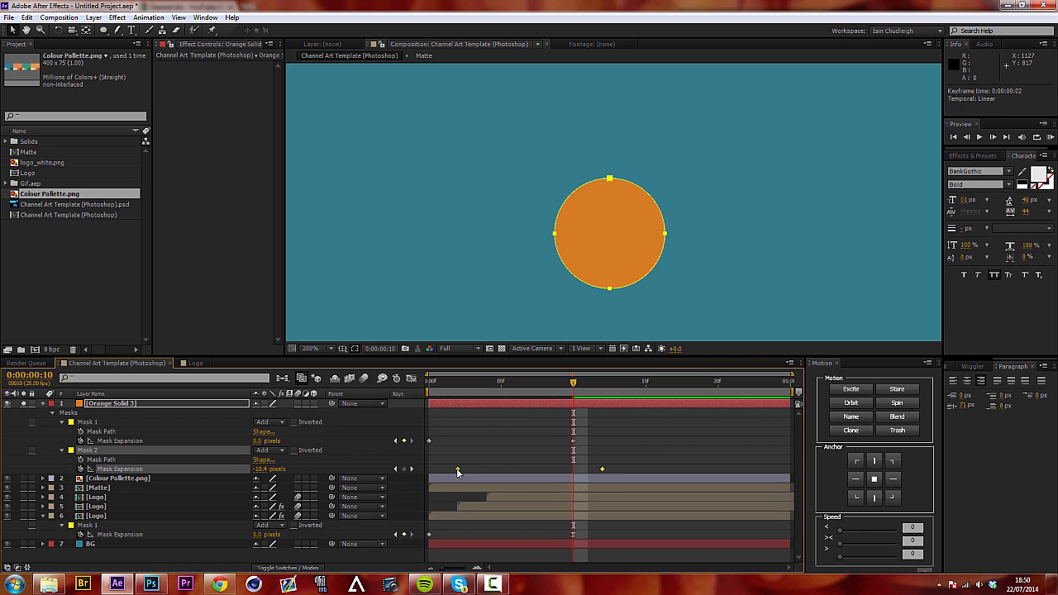
{"action": "left_click", "coordinate": [281, 451]}
{"action": "left_click", "coordinate": [293, 487]}
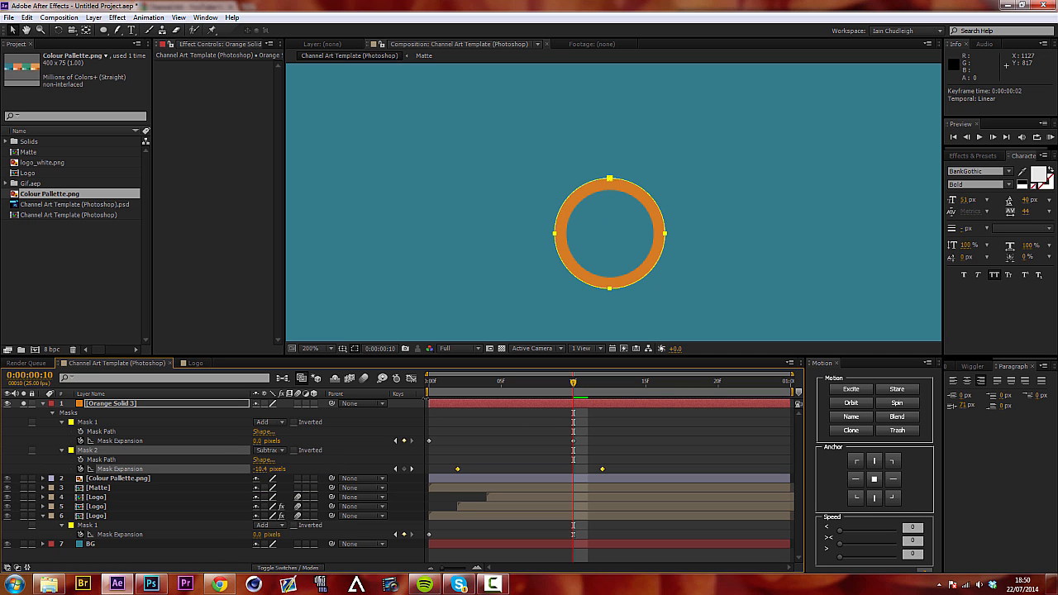
Ease the final Mask Expansion keyframes of both masks with a combined in-and-out speed of 82 and preview the ring.
{"action": "left_click_drag", "start_coordinate": [552, 427], "coordinate": [629, 479]}
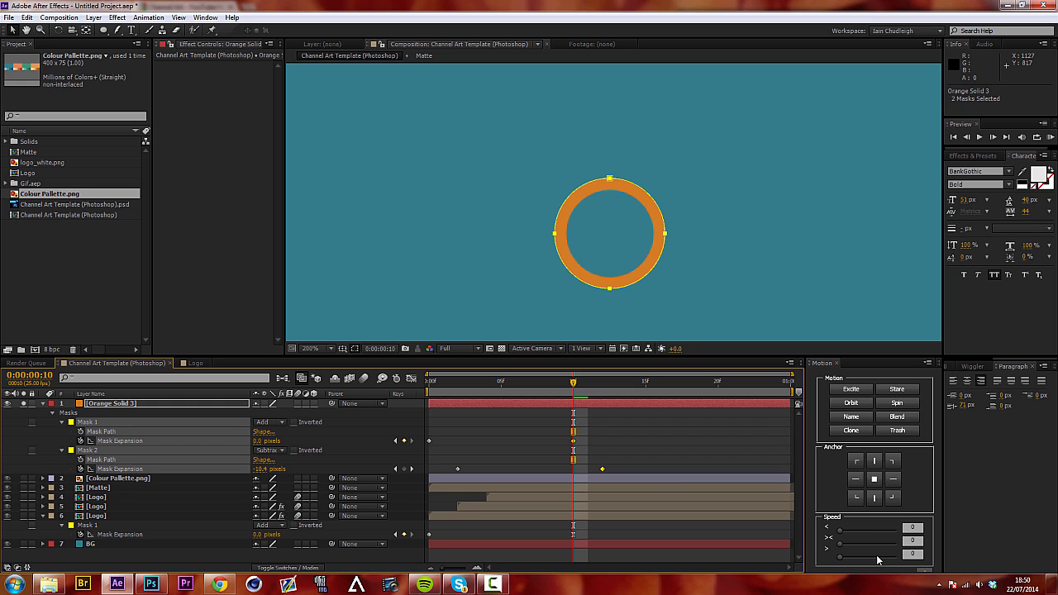
{"action": "left_click_drag", "start_coordinate": [872, 544], "coordinate": [887, 543]}
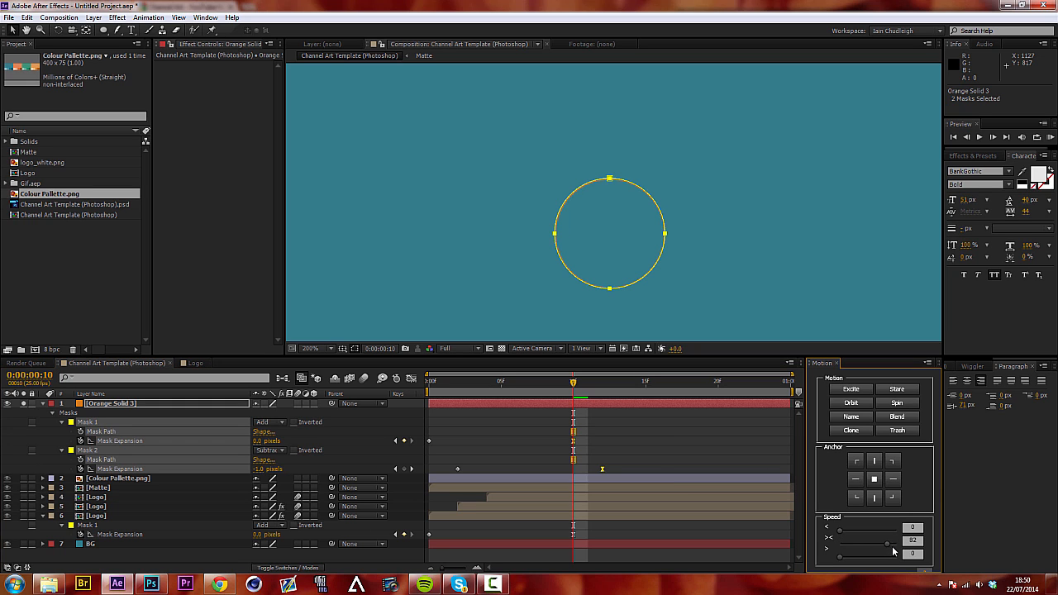
{"action": "left_click_drag", "start_coordinate": [433, 385], "coordinate": [324, 394]}
{"action": "key", "text": "space"}
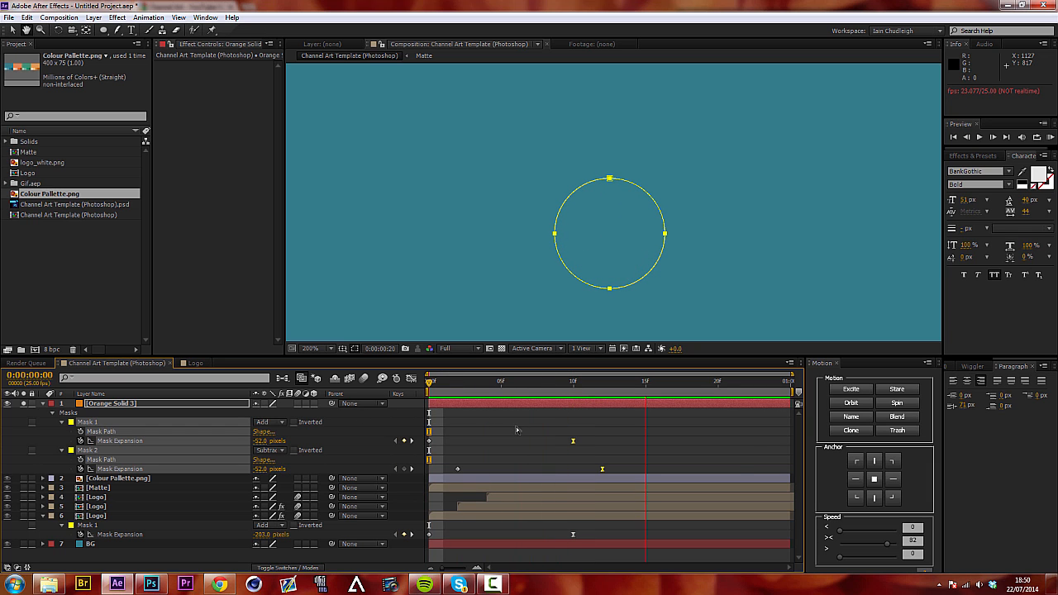
Delay the subtracting mask's first Mask Expansion keyframe to 0:00:00:03 and preview the thicker ring.
{"action": "left_click_drag", "start_coordinate": [459, 469], "coordinate": [474, 469]}
{"action": "left_click_drag", "start_coordinate": [452, 389], "coordinate": [516, 389]}
{"action": "key", "text": "space"}
{"action": "key", "text": "space"}
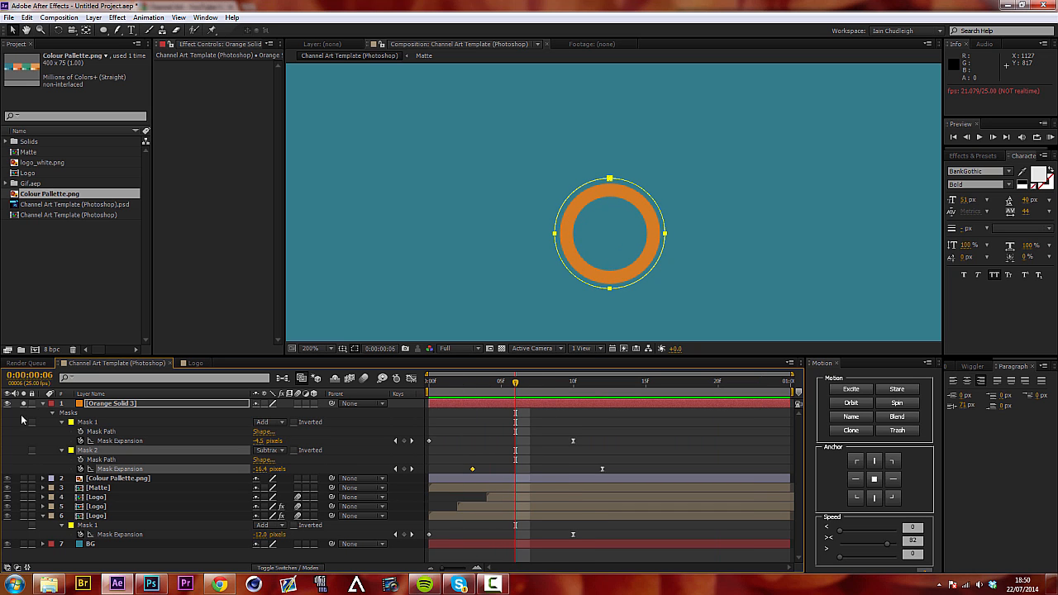
Stop isolating the orange solid and pre-compose it as Explosion with all attributes moved into the new composition.
{"action": "left_click", "coordinate": [42, 404]}
{"action": "left_click", "coordinate": [30, 404]}
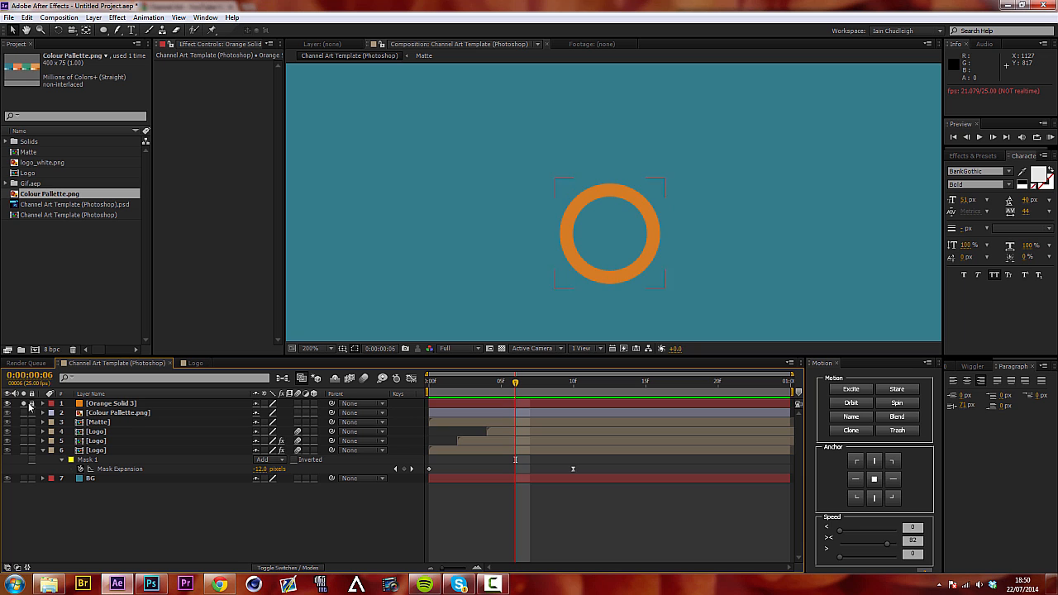
{"action": "right_click", "coordinate": [90, 411]}
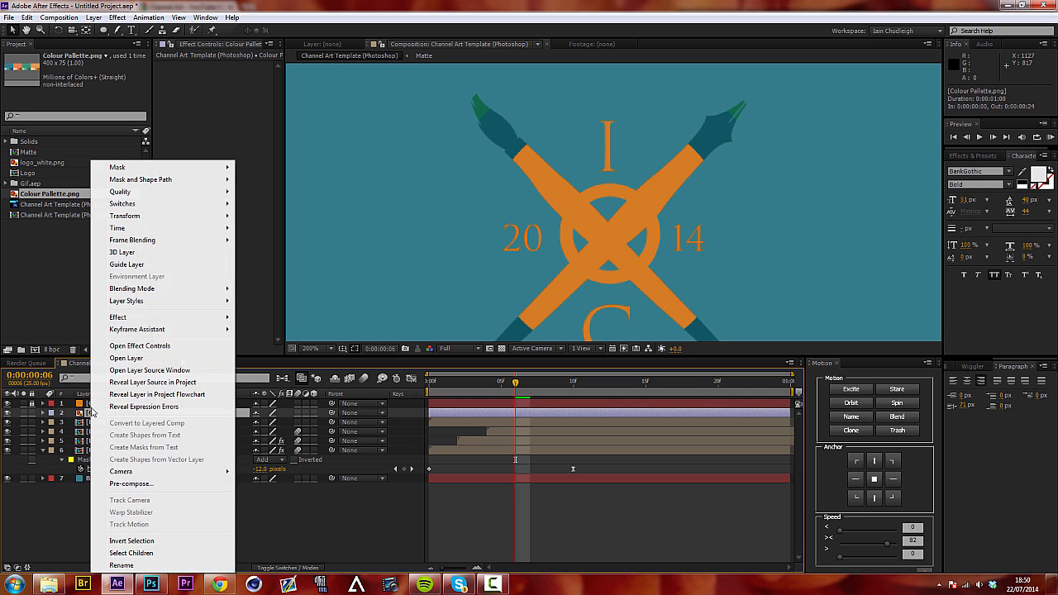
{"action": "right_click", "coordinate": [80, 404]}
{"action": "left_click", "coordinate": [107, 403]}
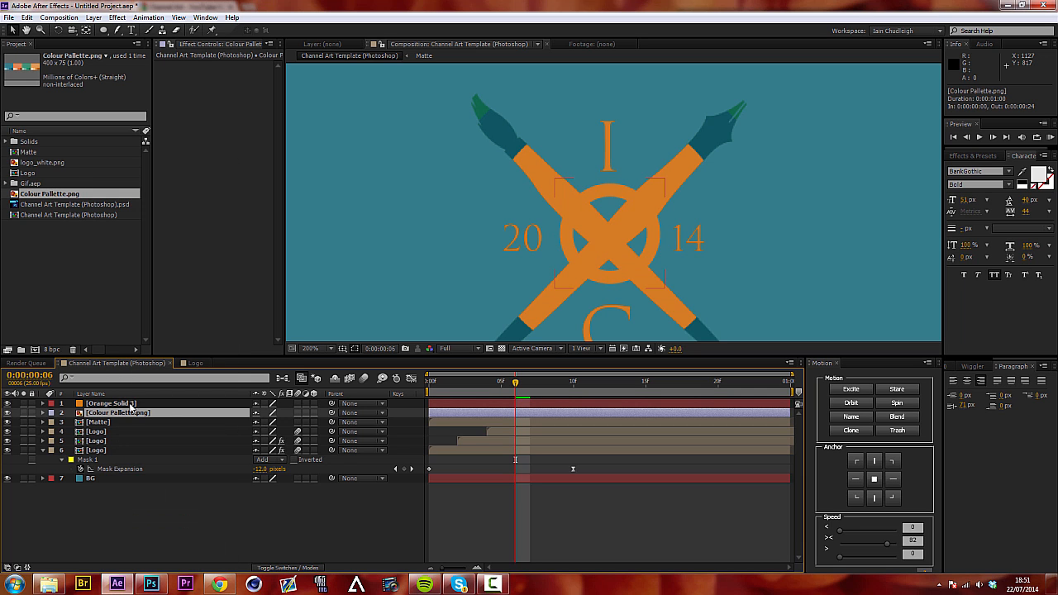
{"action": "right_click", "coordinate": [135, 405]}
{"action": "left_click", "coordinate": [190, 483]}
{"action": "type", "text": "Explosion"}
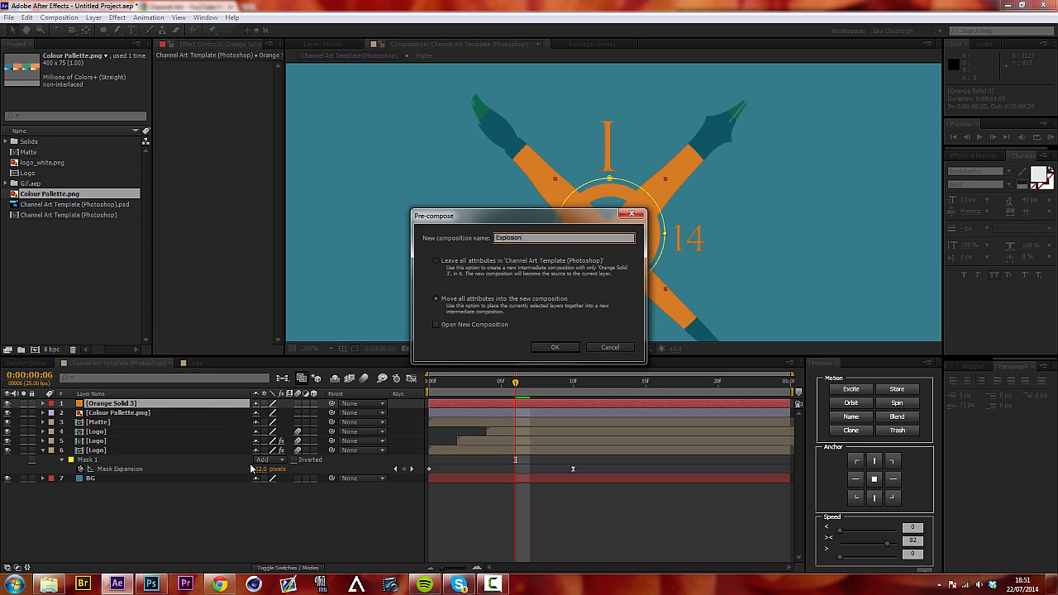
{"action": "key", "text": "Return"}
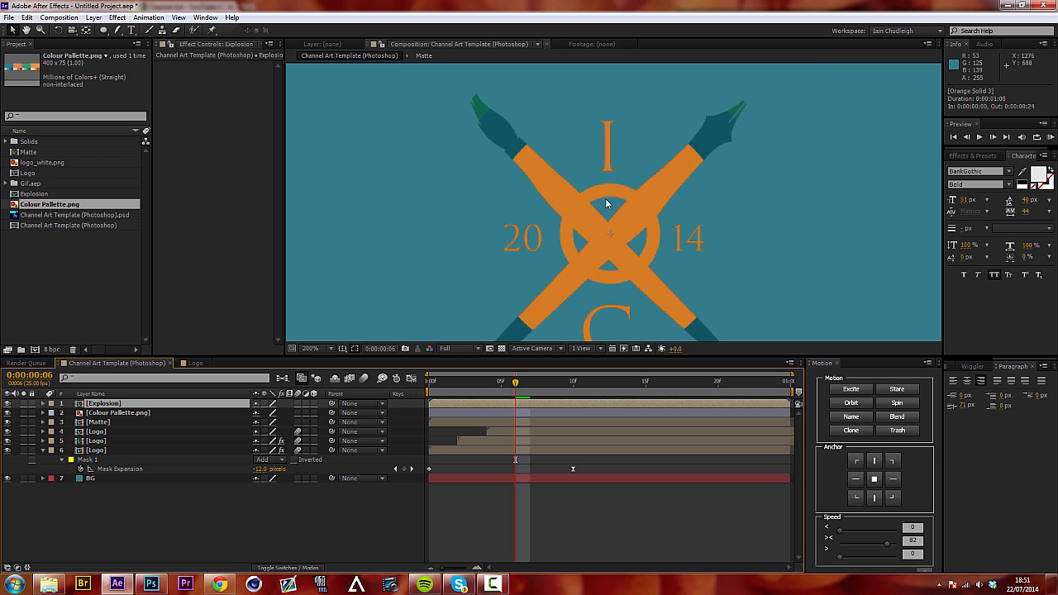
Move the Explosion layer to the logo's upper-right pen tip and scale it to 33%.
{"action": "scroll", "coordinate": [609, 207], "scroll_direction": "down", "scroll_amount": 2}
{"action": "scroll", "coordinate": [614, 214], "scroll_direction": "up", "scroll_amount": 1}
{"action": "left_click_drag", "start_coordinate": [617, 218], "coordinate": [688, 155]}
{"action": "key", "text": "s"}
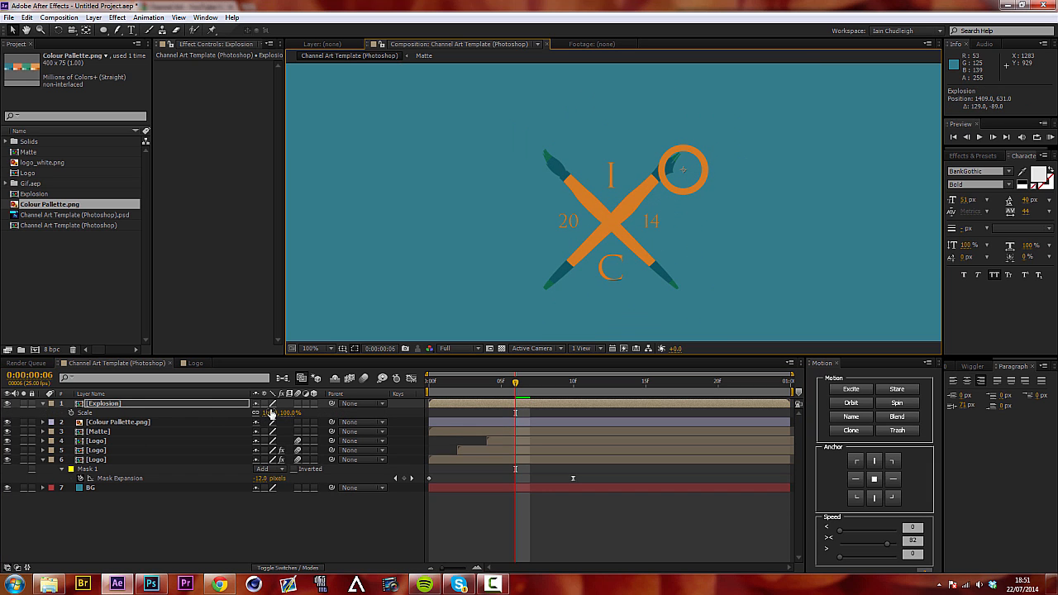
{"action": "left_click_drag", "start_coordinate": [285, 415], "coordinate": [240, 415]}
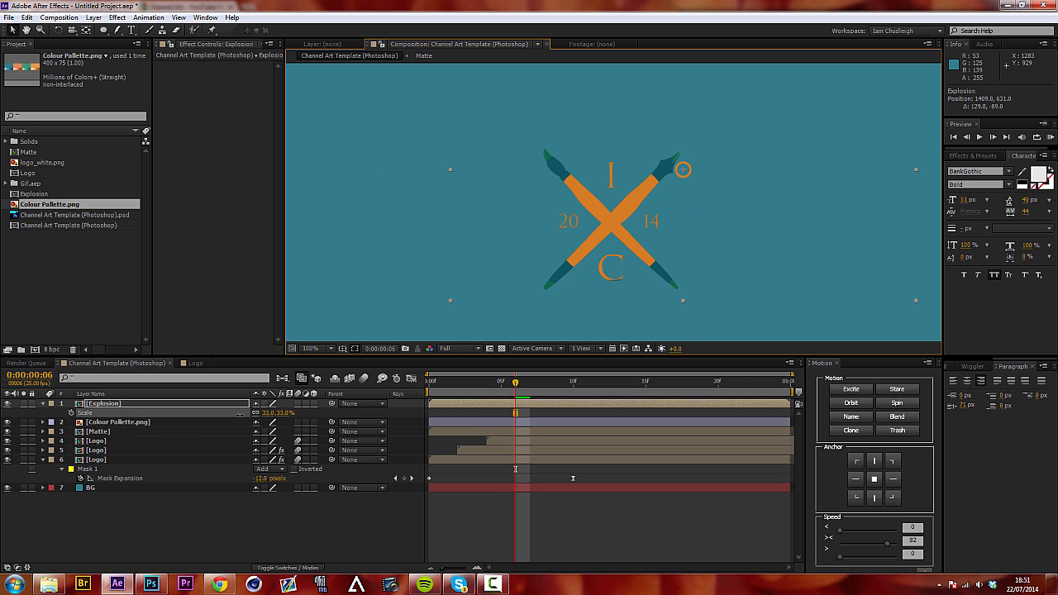
Start the Explosion layer at 0:00:00:06 and nudge it to position 1403, 628 on the pen nib.
{"action": "left_click_drag", "start_coordinate": [506, 380], "coordinate": [559, 385]}
{"action": "left_click_drag", "start_coordinate": [473, 405], "coordinate": [560, 390]}
{"action": "left_click_drag", "start_coordinate": [701, 185], "coordinate": [696, 183]}
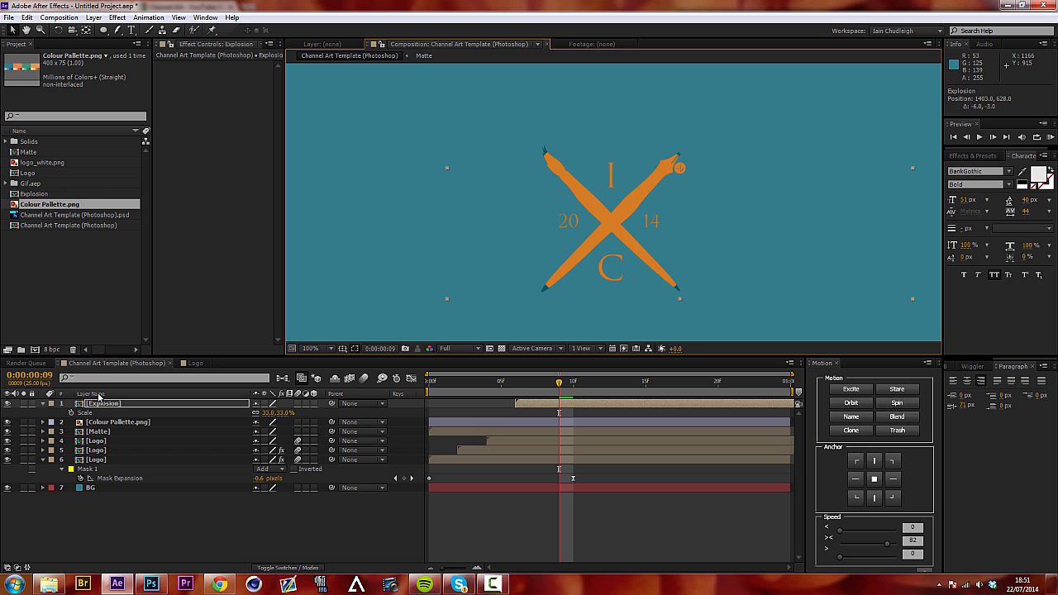
Apply a Glow effect to the Explosion layer, based on the Alpha Channel and using A & B Colors.
{"action": "left_click", "coordinate": [99, 404]}
{"action": "right_click", "coordinate": [199, 162]}
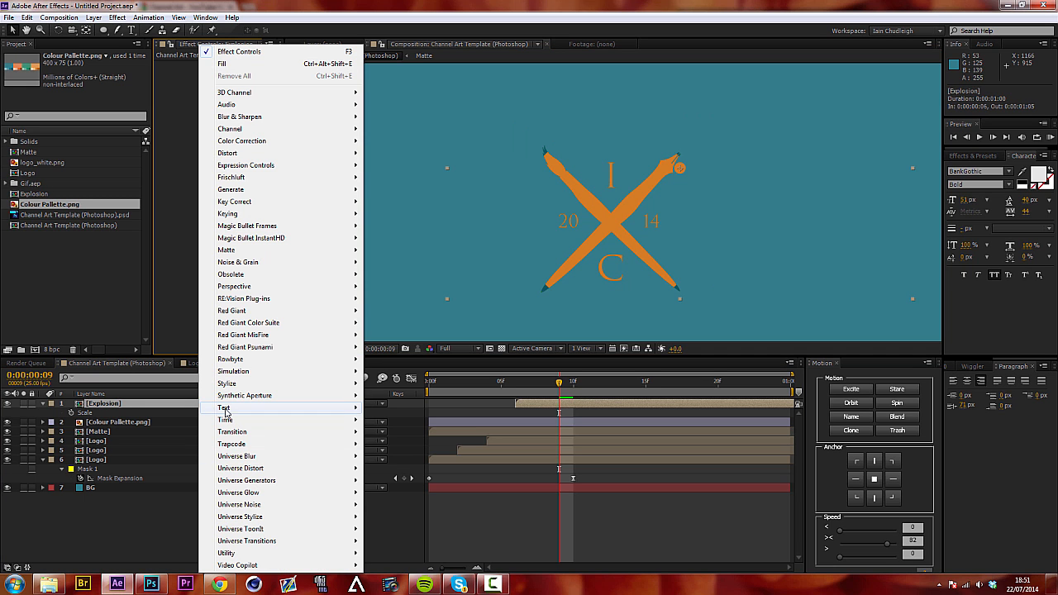
{"action": "mouse_move", "coordinate": [220, 384]}
{"action": "left_click", "coordinate": [142, 286]}
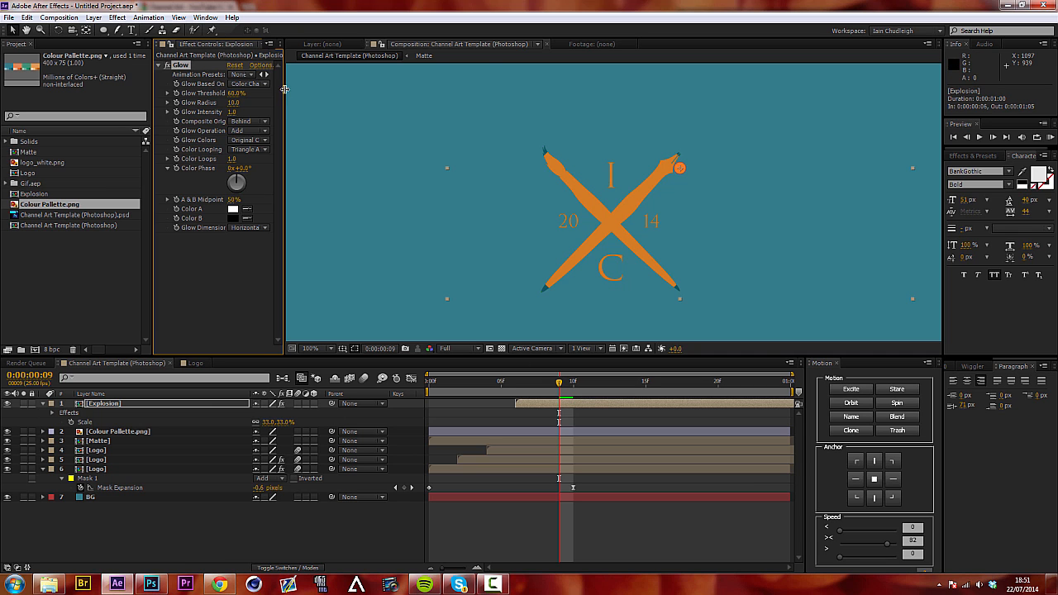
{"action": "left_click_drag", "start_coordinate": [283, 89], "coordinate": [368, 88]}
{"action": "left_click", "coordinate": [312, 83]}
{"action": "left_click", "coordinate": [308, 98]}
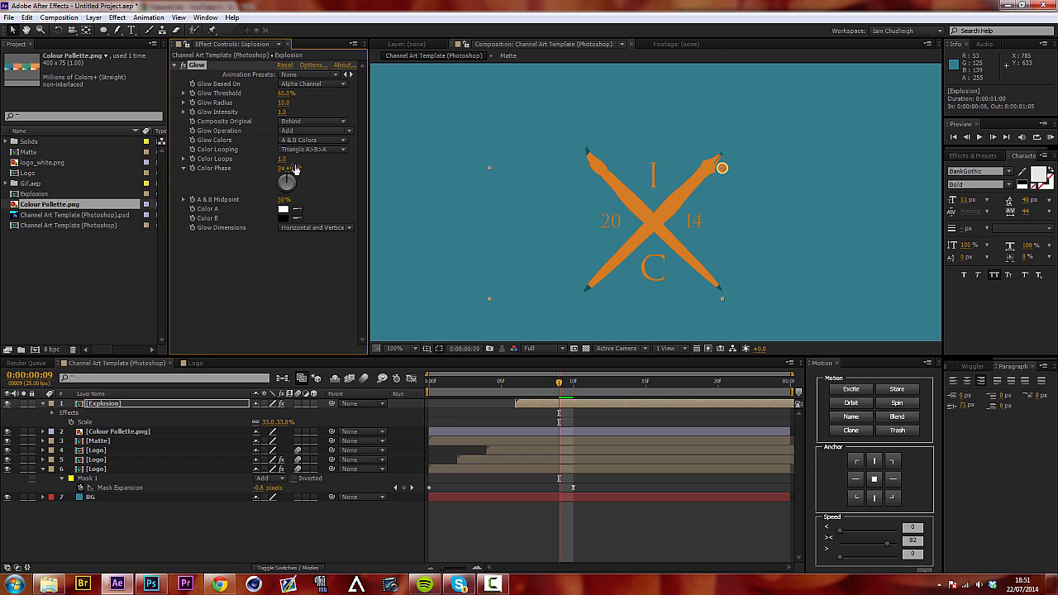
Set the Explosion glow's operation to Screen and its radius to 26, and check the burst across its frames.
{"action": "left_click", "coordinate": [299, 133]}
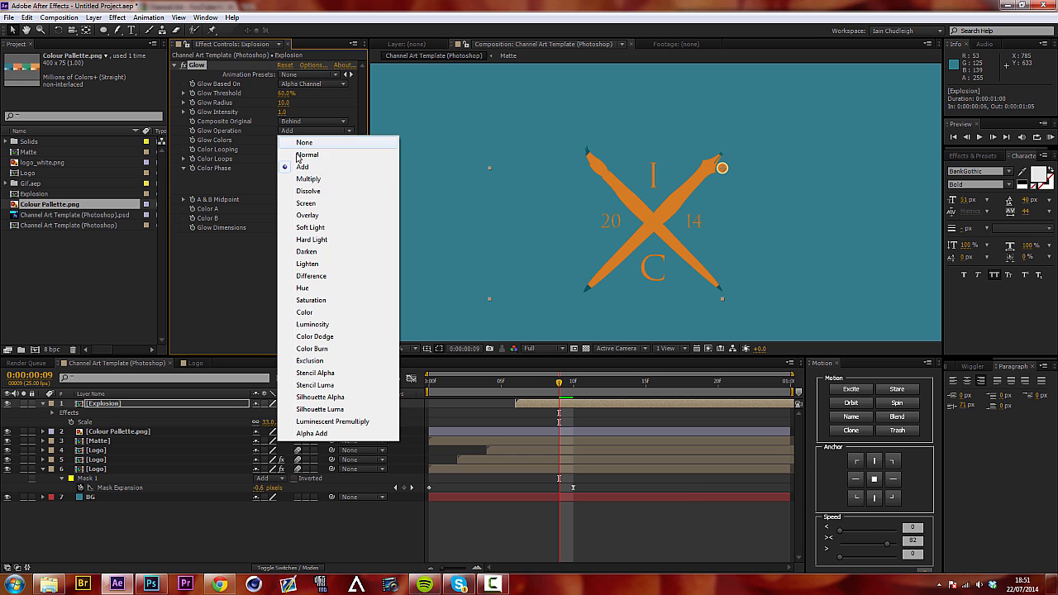
{"action": "left_click", "coordinate": [304, 195]}
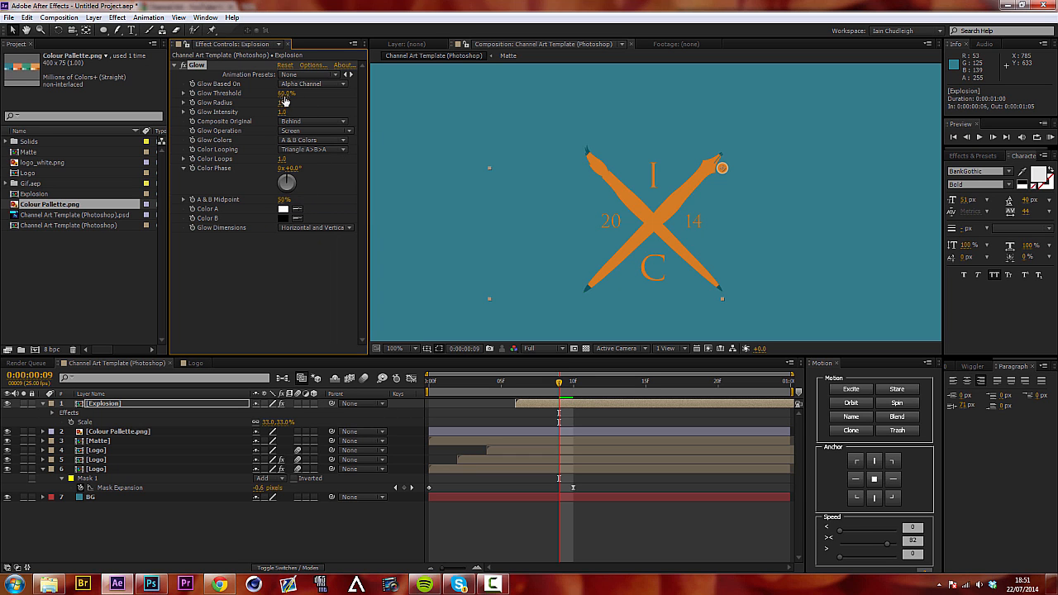
{"action": "left_click_drag", "start_coordinate": [356, 106], "coordinate": [283, 117]}
{"action": "left_click_drag", "start_coordinate": [516, 385], "coordinate": [544, 388]}
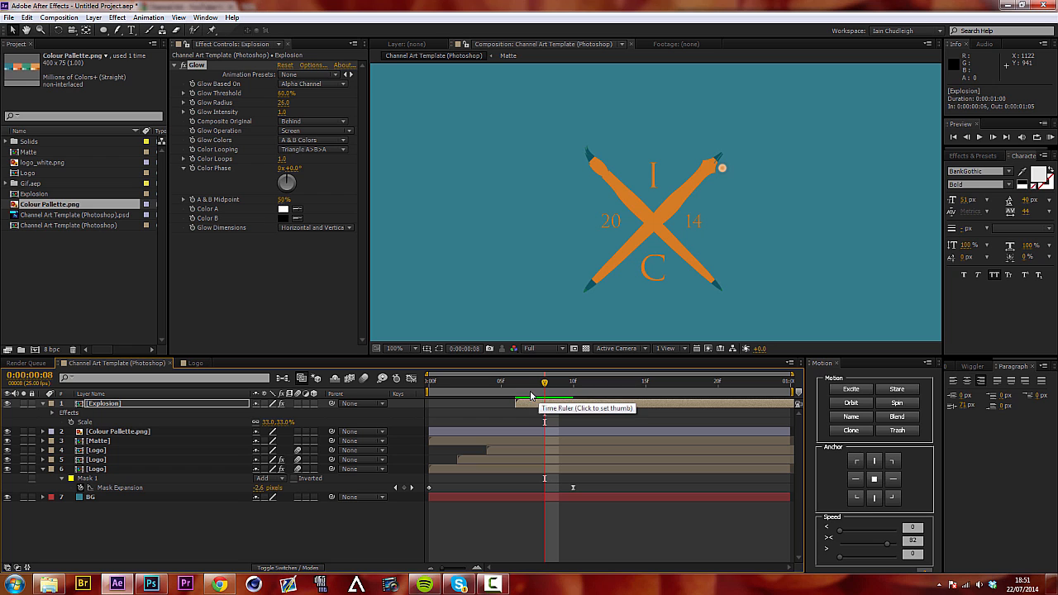
{"action": "left_click_drag", "start_coordinate": [515, 385], "coordinate": [616, 395]}
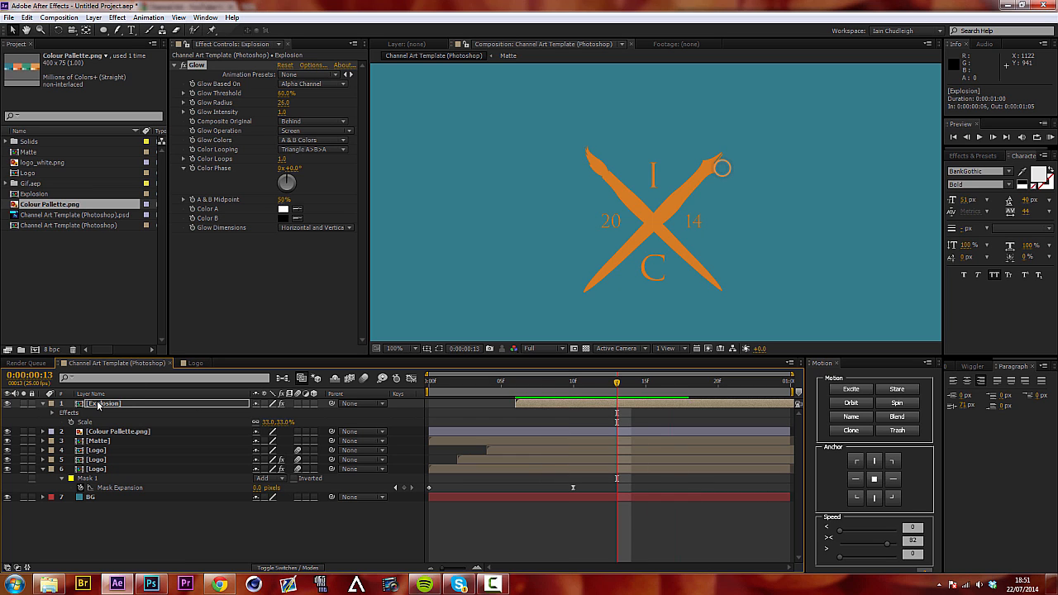
Duplicate the Explosion layer and start the copy at 0:00:00:08.
{"action": "key", "text": "Return"}
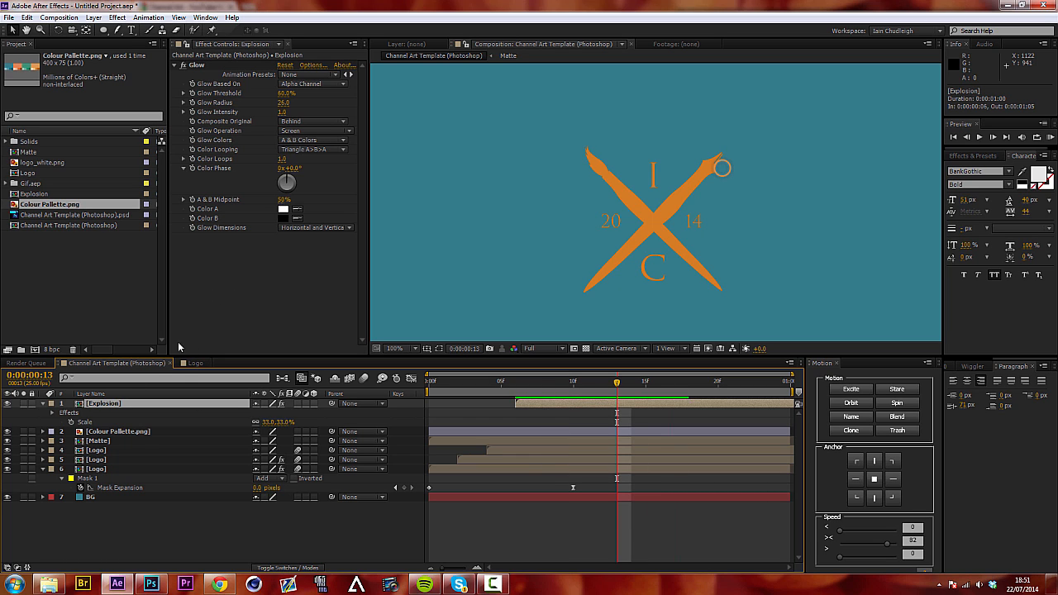
{"action": "key", "text": "ctrl+d"}
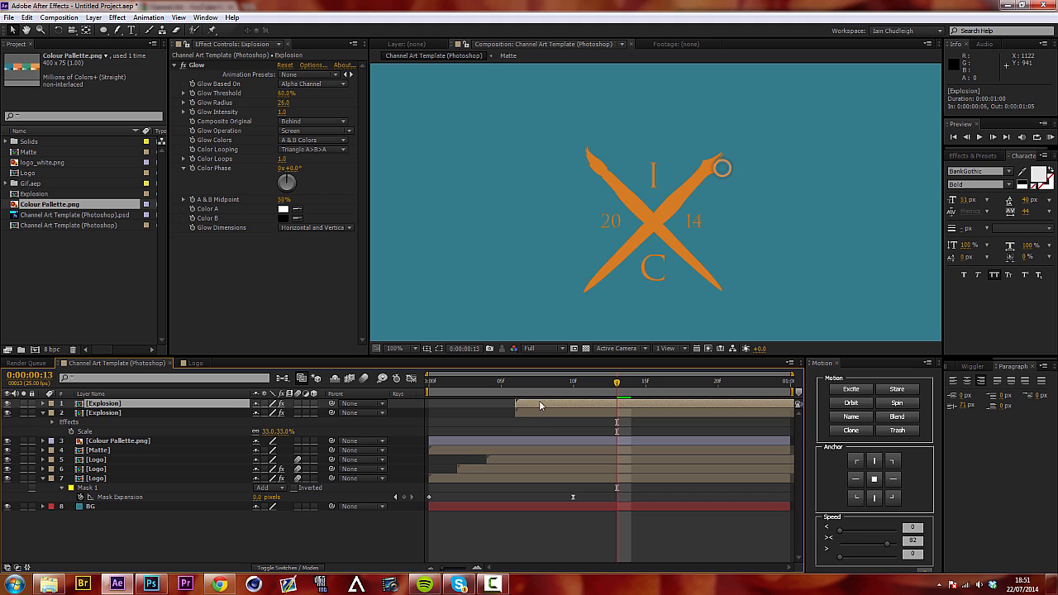
{"action": "left_click_drag", "start_coordinate": [535, 405], "coordinate": [559, 406]}
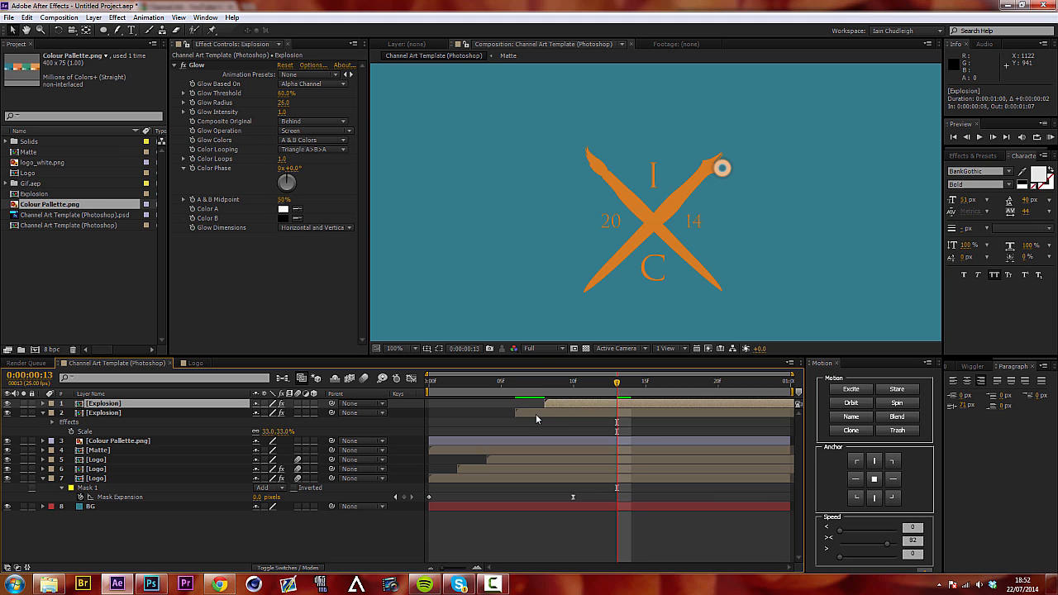
Replace the Glow on the lower Explosion layer with a Fill effect and sample its colour from the composition.
{"action": "left_click", "coordinate": [548, 412]}
{"action": "left_click", "coordinate": [198, 64]}
{"action": "key", "text": "Delete"}
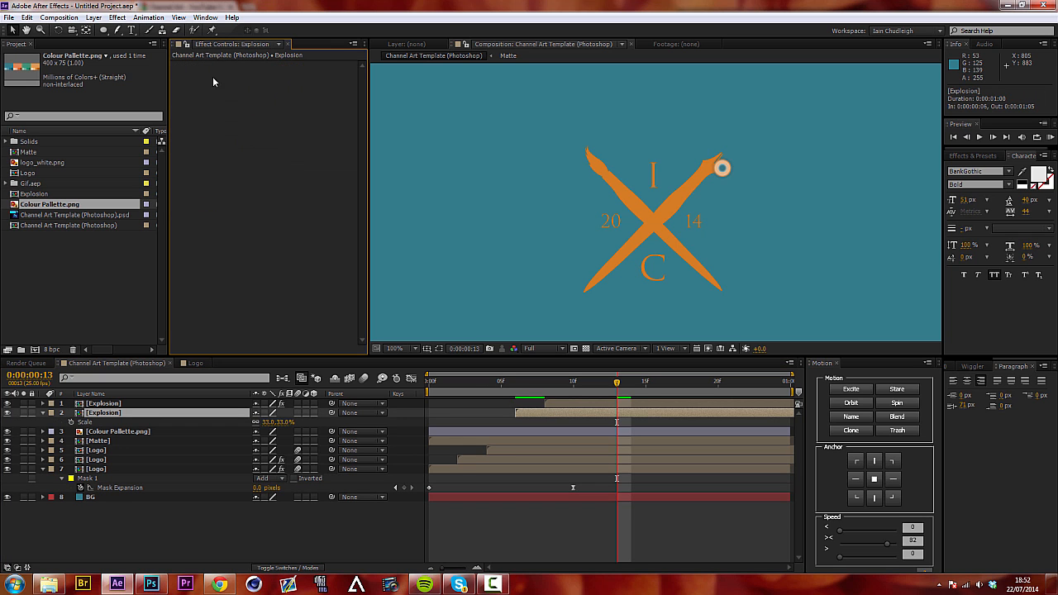
{"action": "right_click", "coordinate": [231, 50]}
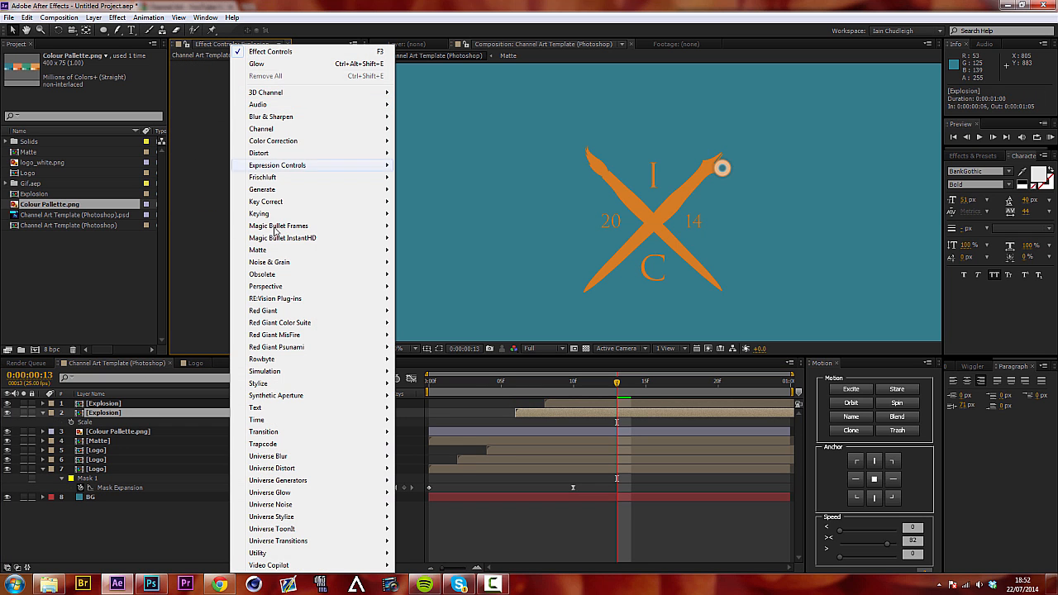
{"action": "mouse_move", "coordinate": [269, 195]}
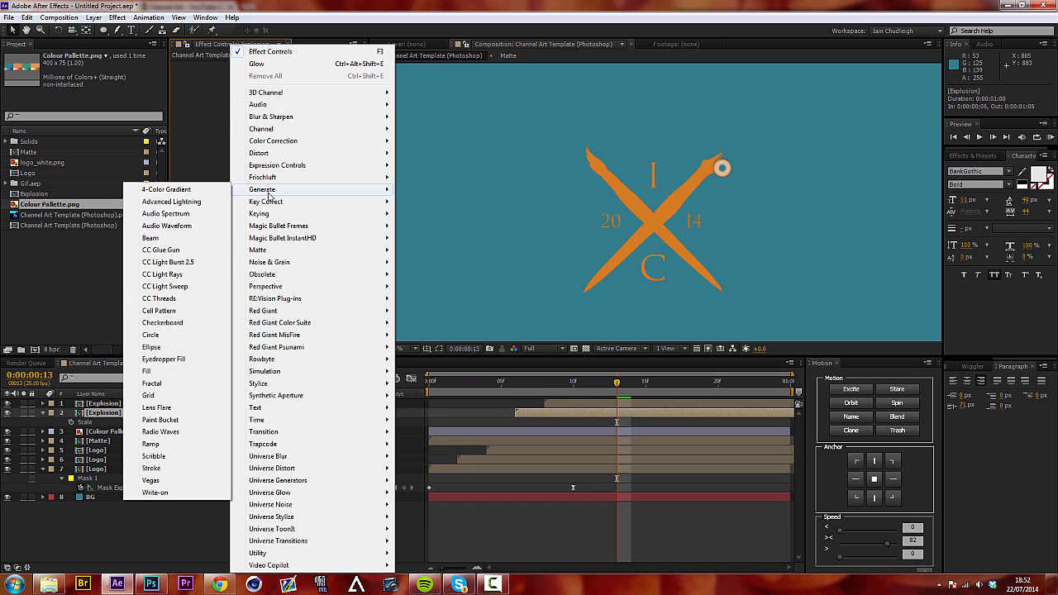
{"action": "left_click", "coordinate": [149, 371]}
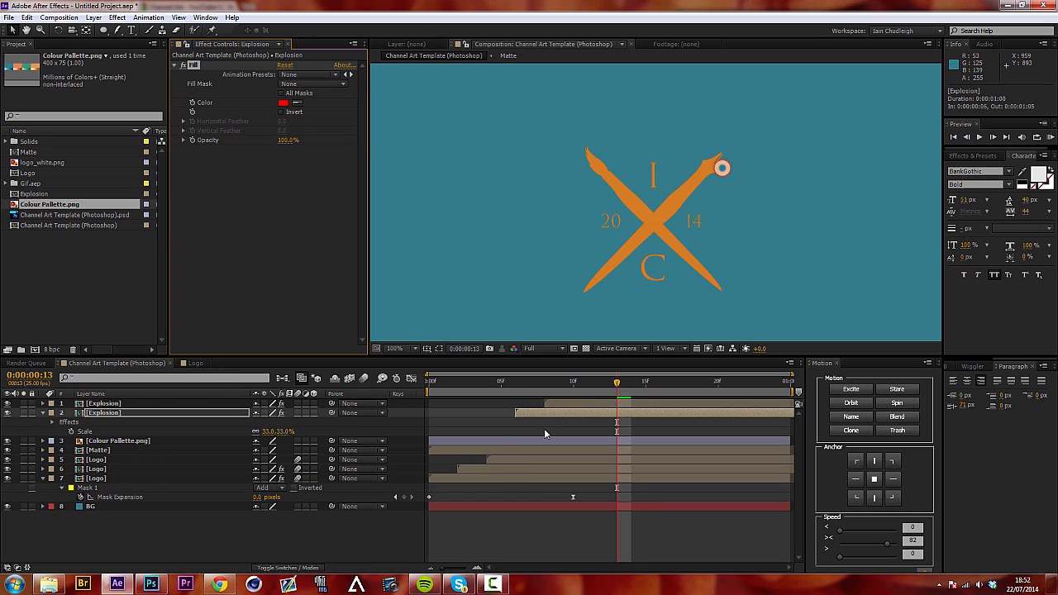
{"action": "mouse_move", "coordinate": [502, 384]}
{"action": "left_mouse_down"}
{"action": "mouse_move", "coordinate": [488, 387]}
{"action": "mouse_move", "coordinate": [675, 385]}
{"action": "left_mouse_up"}
{"action": "left_click", "coordinate": [297, 102]}
{"action": "left_click", "coordinate": [482, 315]}
Pre-compose both Explosion layers together as Double Explosion.
{"action": "left_click", "coordinate": [96, 404], "text": "shift"}
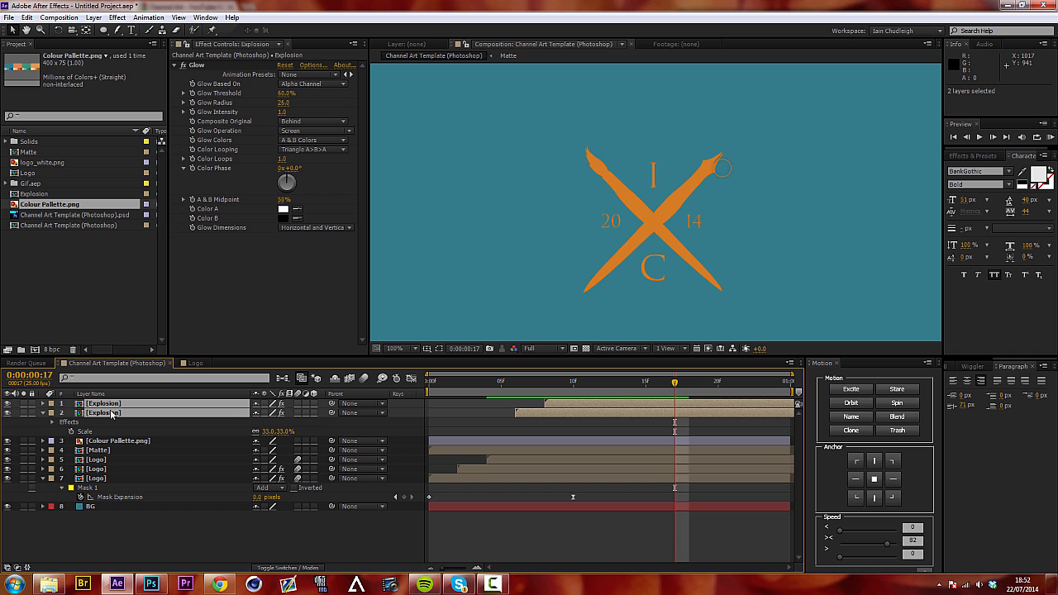
{"action": "right_click", "coordinate": [171, 412]}
{"action": "left_click", "coordinate": [240, 484]}
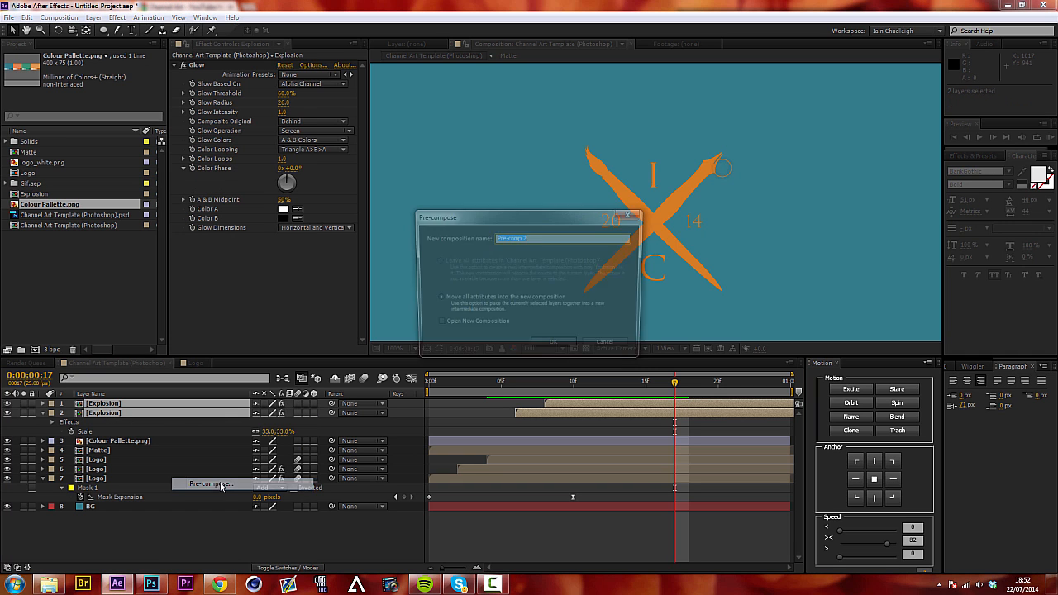
{"action": "type", "text": "Double Explosion"}
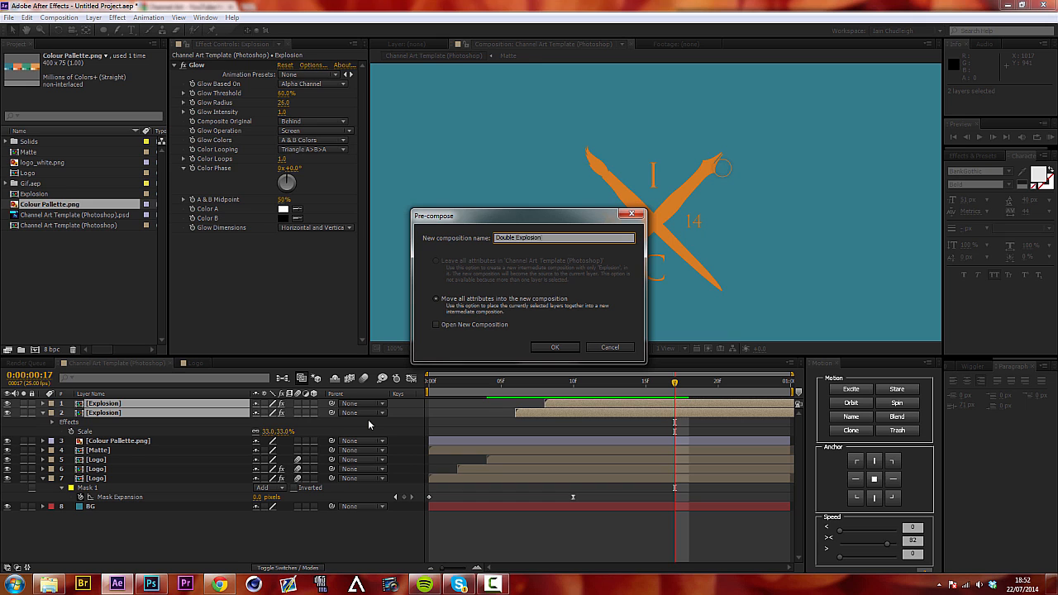
{"action": "key", "text": "Return"}
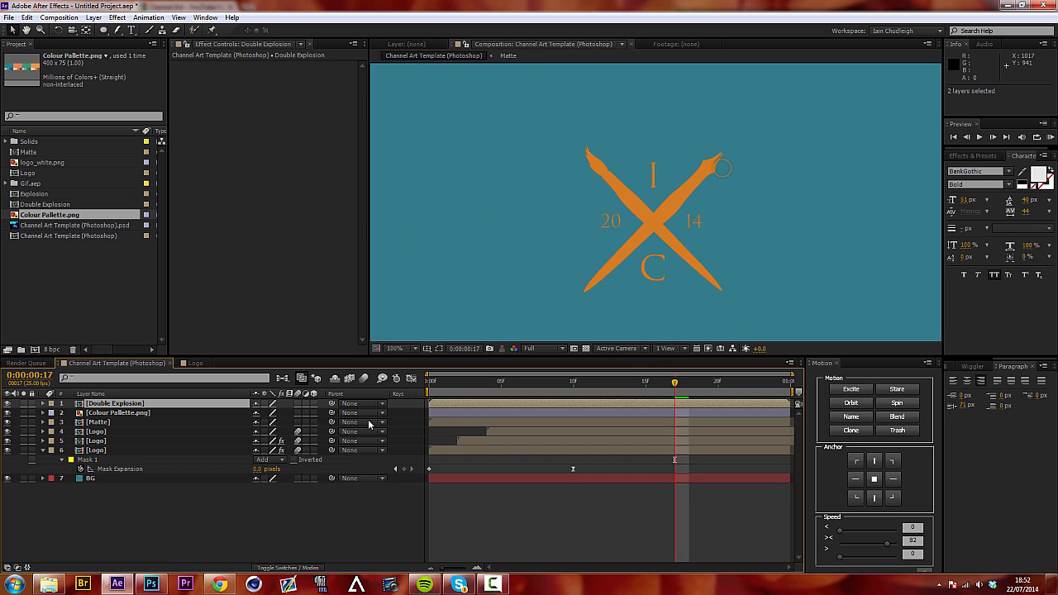
Place a duplicate of the Double Explosion layer at the logo's lower-left tip, starting at 0:00:00:06.
{"action": "left_click_drag", "start_coordinate": [497, 386], "coordinate": [605, 397]}
{"action": "left_click_drag", "start_coordinate": [525, 413], "coordinate": [612, 407]}
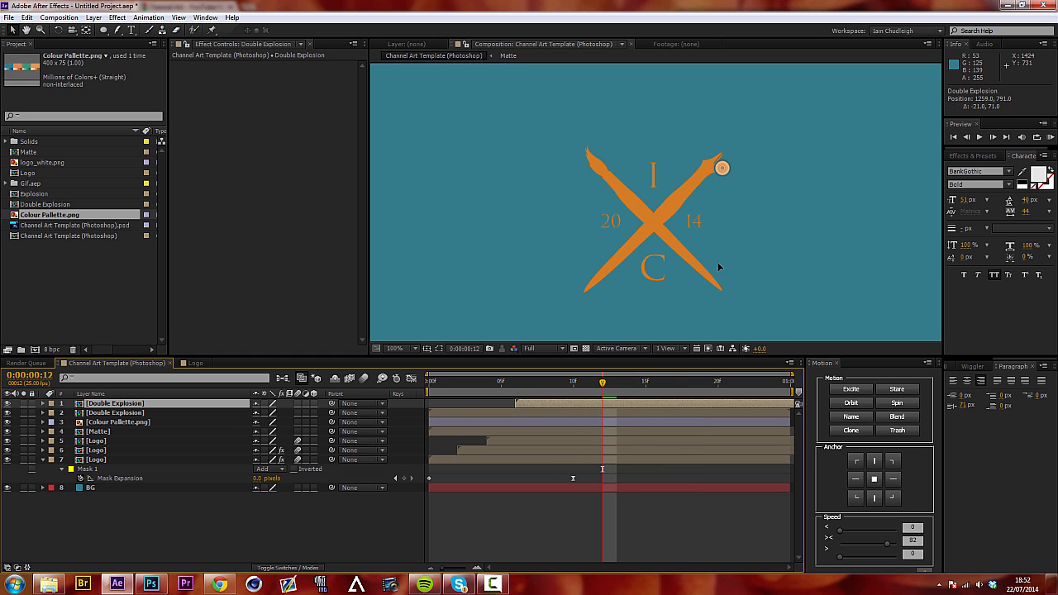
{"action": "left_click", "coordinate": [727, 145]}
{"action": "left_click_drag", "start_coordinate": [721, 171], "coordinate": [563, 353]}
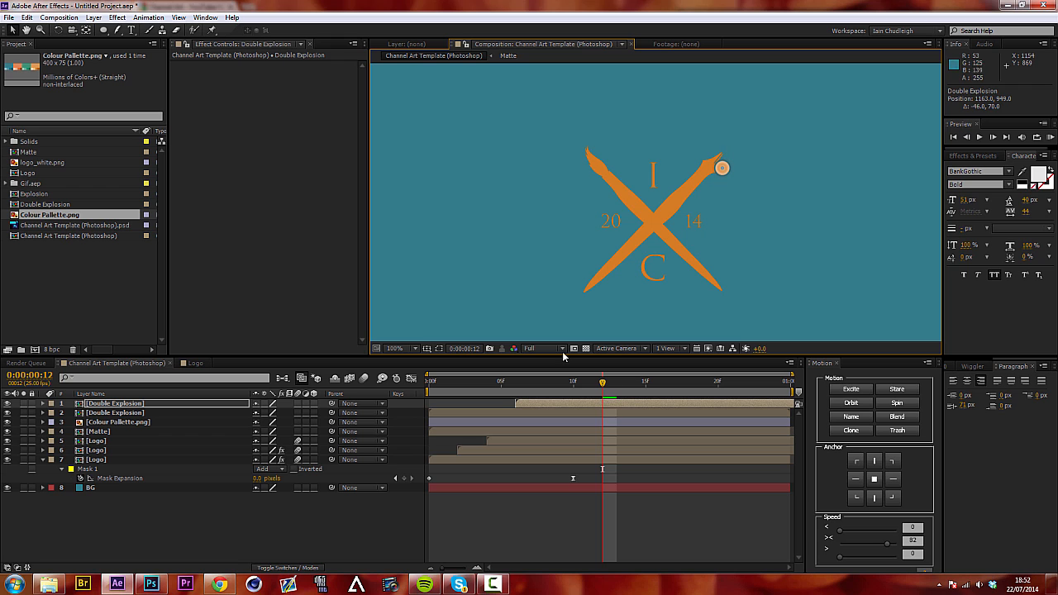
{"action": "left_click", "coordinate": [557, 404]}
{"action": "scroll", "coordinate": [749, 147], "scroll_direction": "down", "scroll_amount": 7}
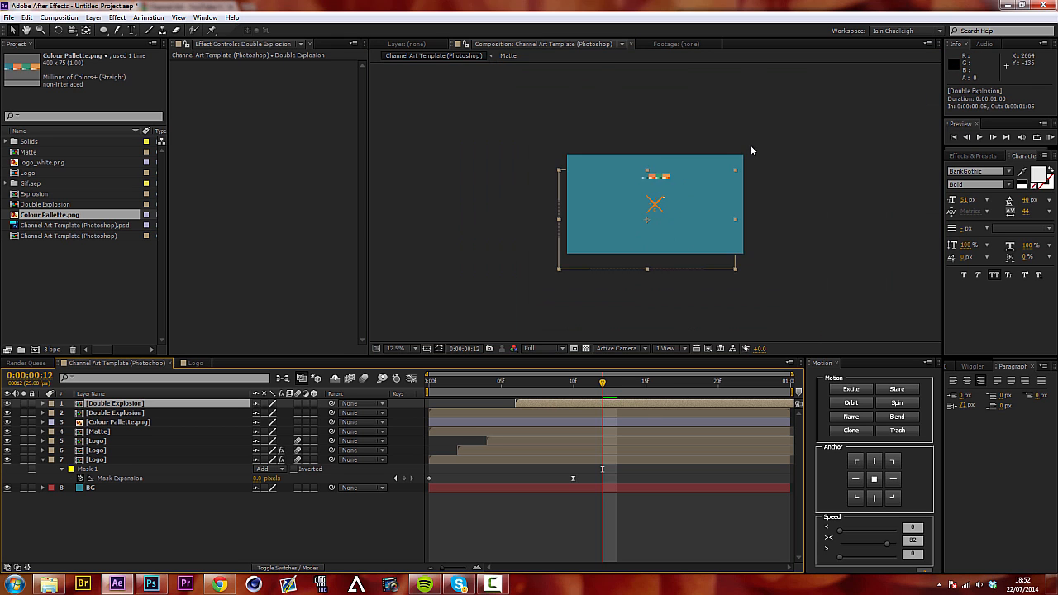
{"action": "scroll", "coordinate": [749, 146], "scroll_direction": "up", "scroll_amount": 5}
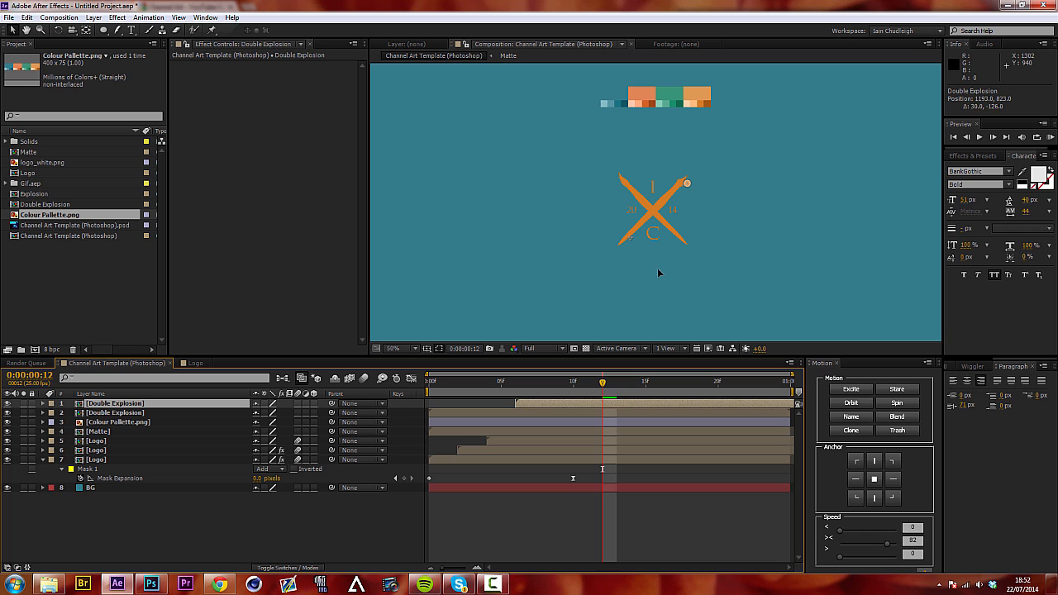
{"action": "left_click_drag", "start_coordinate": [601, 383], "coordinate": [675, 387]}
{"action": "left_click_drag", "start_coordinate": [687, 299], "coordinate": [646, 323]}
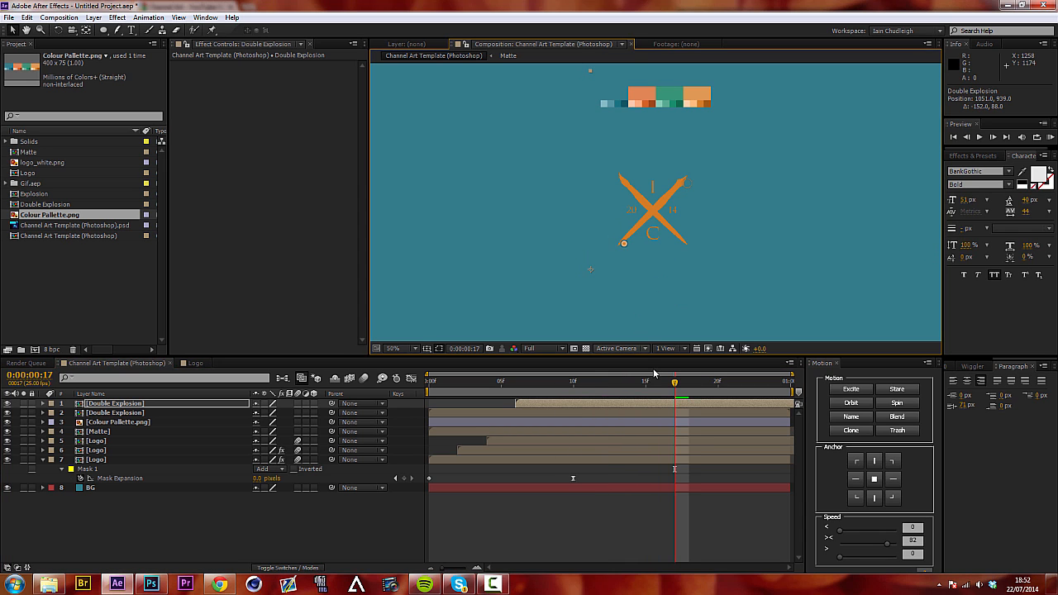
Place another Double Explosion copy on the logo's left side near the "20", starting at 0:00:00:10.
{"action": "left_click_drag", "start_coordinate": [639, 384], "coordinate": [718, 387]}
{"action": "left_click_drag", "start_coordinate": [640, 290], "coordinate": [641, 241]}
{"action": "key", "text": "ctrl+d"}
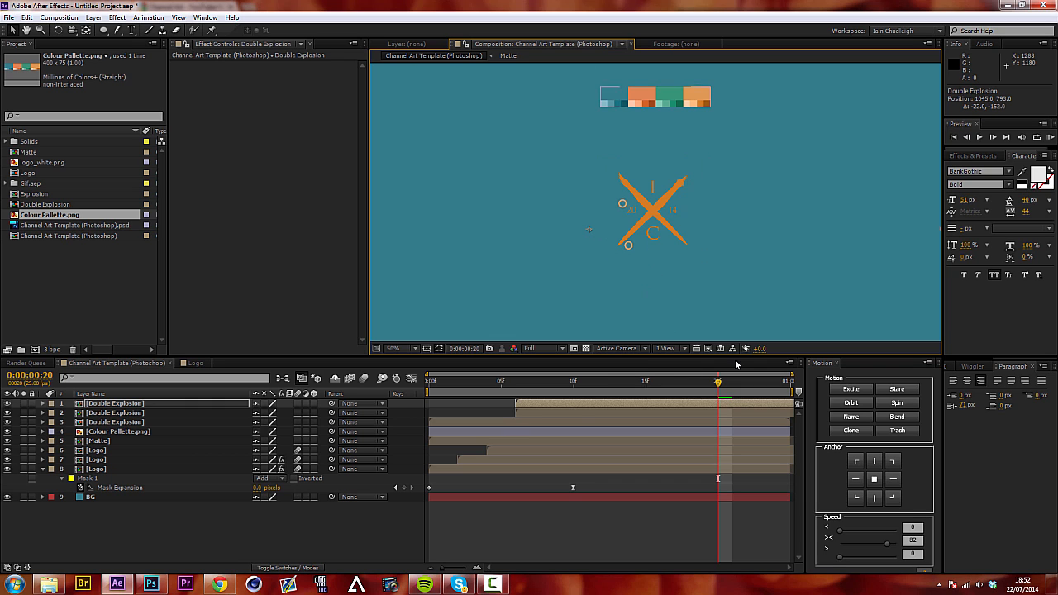
{"action": "left_click_drag", "start_coordinate": [701, 403], "coordinate": [759, 402]}
{"action": "mouse_move", "coordinate": [674, 294]}
{"action": "left_mouse_down"}
{"action": "mouse_move", "coordinate": [675, 305]}
{"action": "mouse_move", "coordinate": [668, 295]}
{"action": "left_mouse_up"}
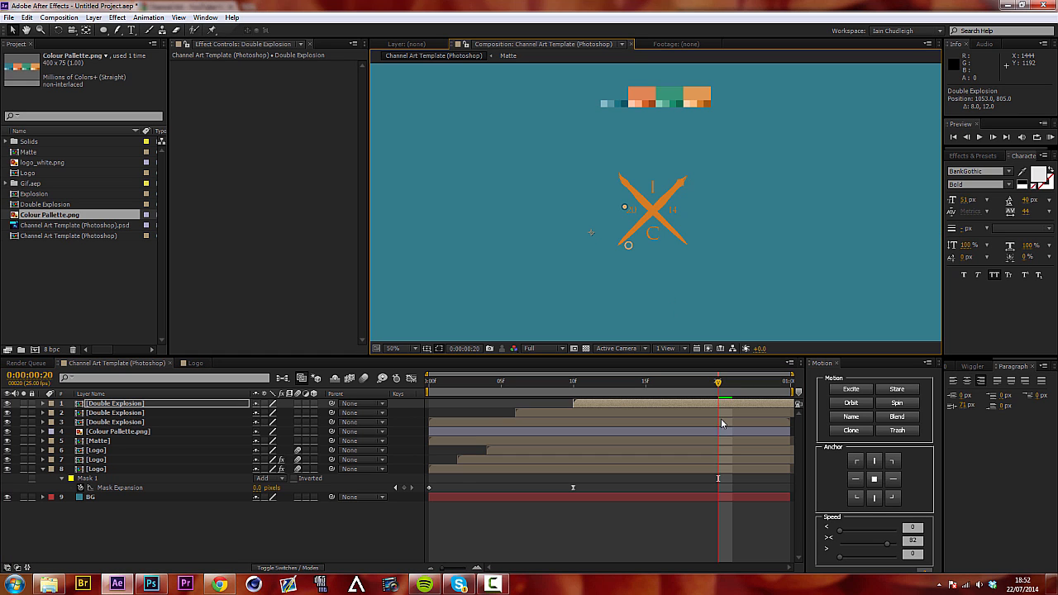
Scale the burst beside the "20" to 75% and reposition it.
{"action": "key", "text": "s"}
{"action": "left_click_drag", "start_coordinate": [267, 414], "coordinate": [256, 413]}
{"action": "left_click_drag", "start_coordinate": [620, 283], "coordinate": [627, 277]}
Scale the burst near the logo's lower-left tip to 127% and reposition it between that tip and the "C".
{"action": "left_click", "coordinate": [709, 426]}
{"action": "key", "text": "s"}
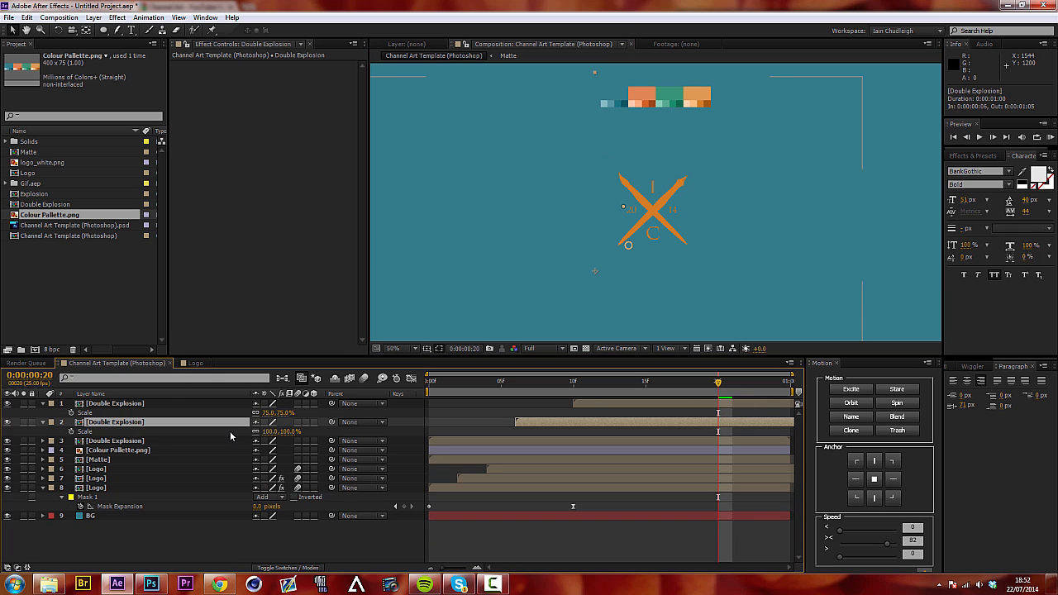
{"action": "left_click_drag", "start_coordinate": [271, 431], "coordinate": [265, 432]}
{"action": "key", "text": "Return"}
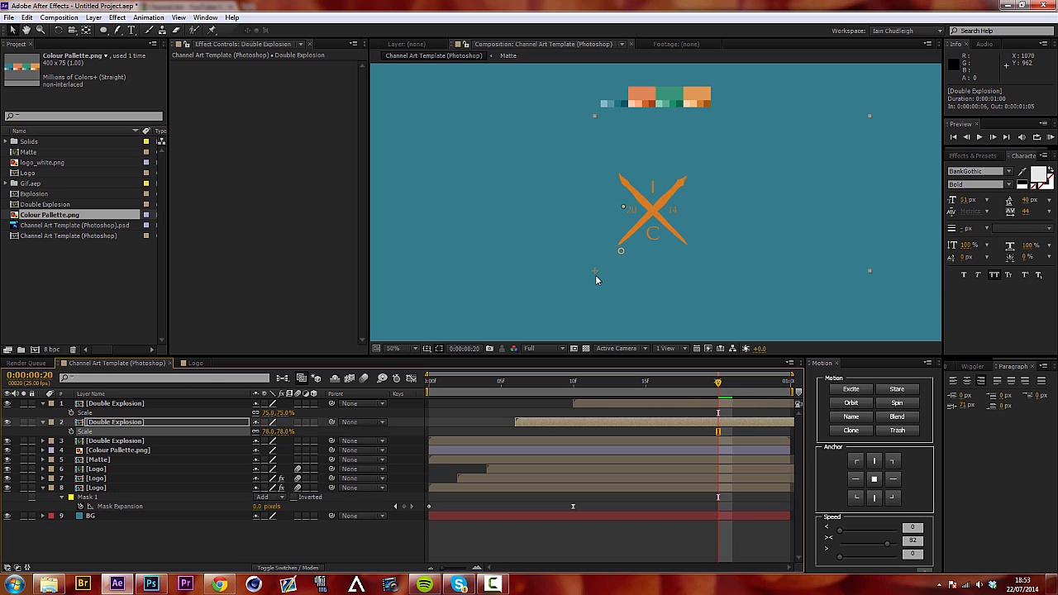
{"action": "left_click_drag", "start_coordinate": [700, 247], "coordinate": [710, 237]}
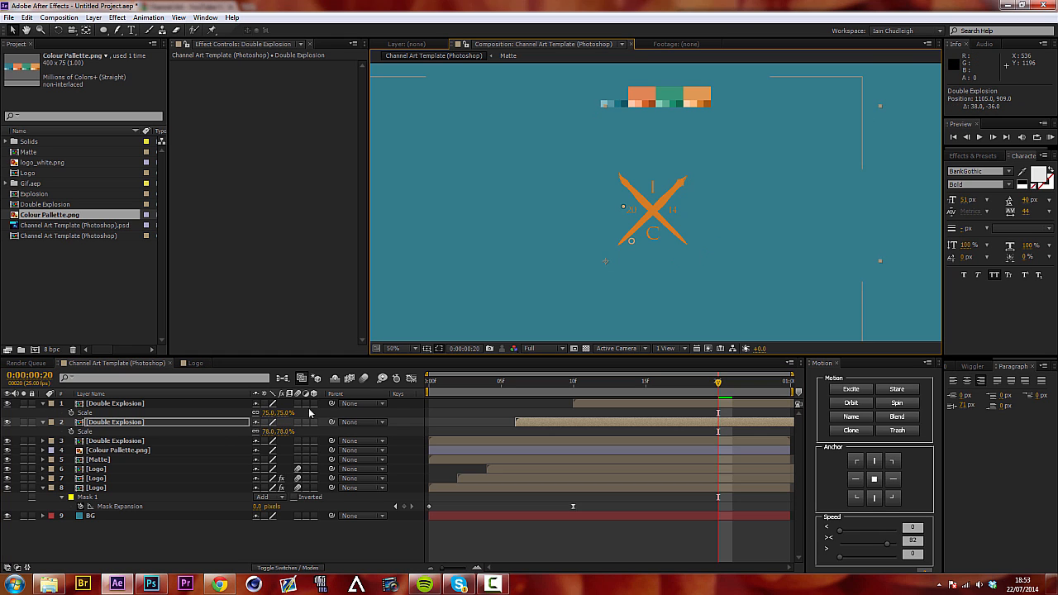
{"action": "left_click_drag", "start_coordinate": [285, 436], "coordinate": [325, 436]}
{"action": "left_click_drag", "start_coordinate": [719, 286], "coordinate": [708, 298]}
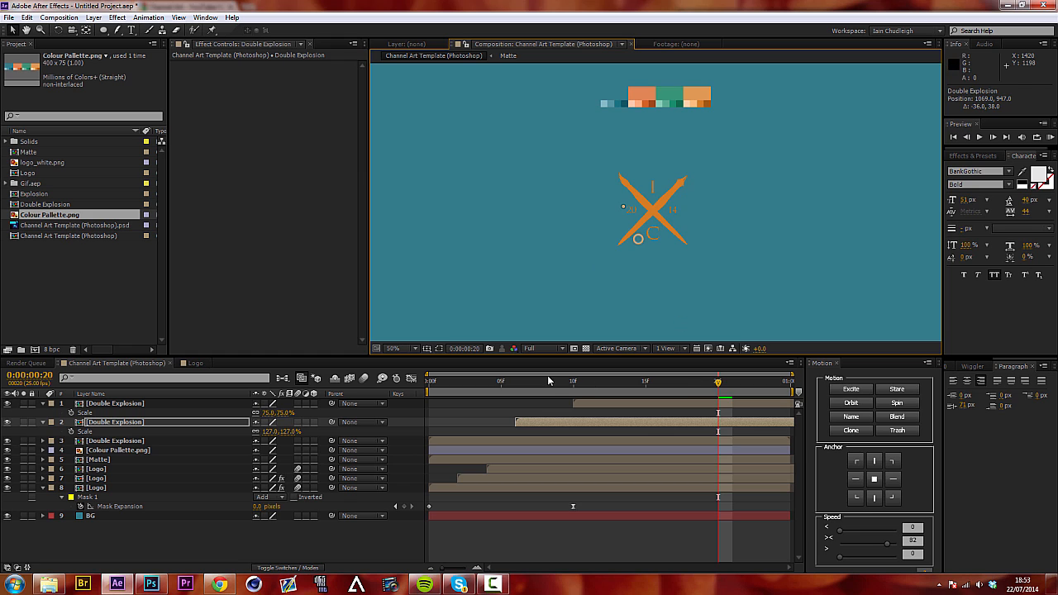
Preview the animation from the first frame and hide the Colour Pallette layer.
{"action": "left_click_drag", "start_coordinate": [547, 381], "coordinate": [427, 387]}
{"action": "left_click", "coordinate": [1049, 137]}
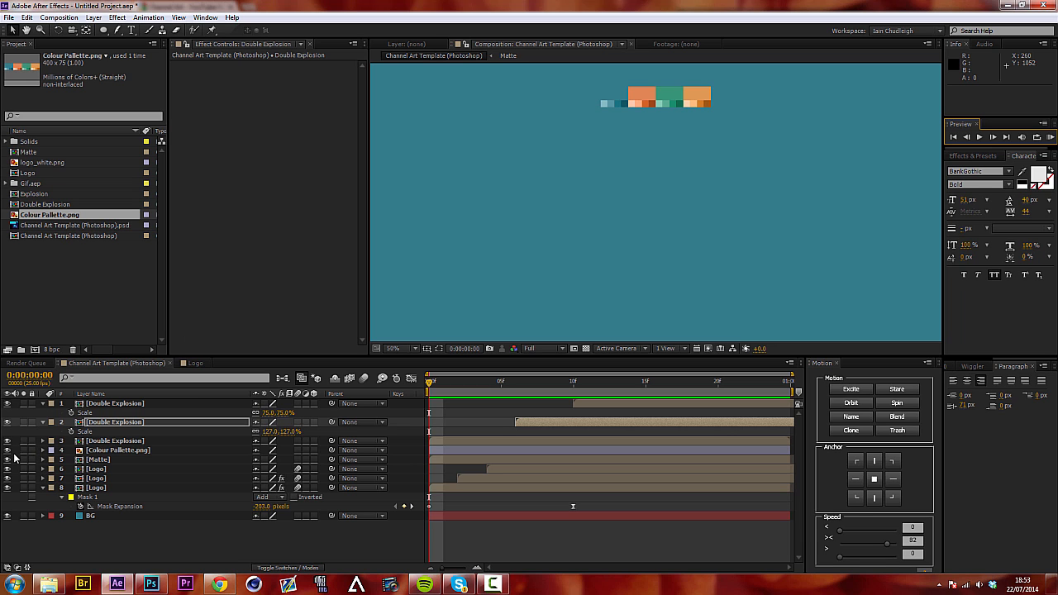
{"action": "left_click", "coordinate": [7, 451]}
{"action": "left_click_drag", "start_coordinate": [488, 382], "coordinate": [688, 382]}
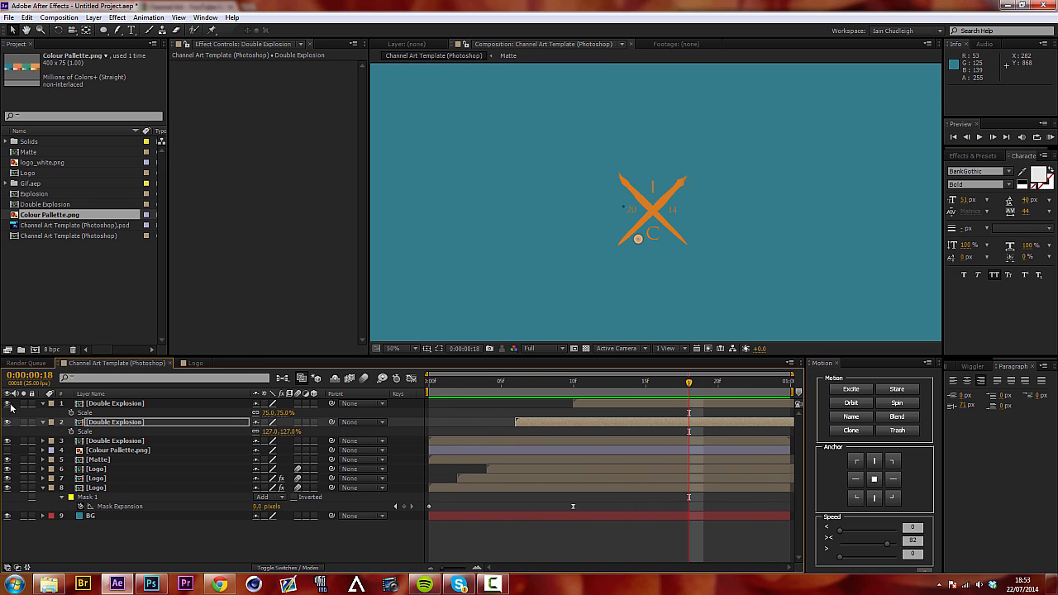
Collapse the upper two Double Explosion layers' properties and move the Matte layer to the top of the layer stack.
{"action": "left_click", "coordinate": [43, 421]}
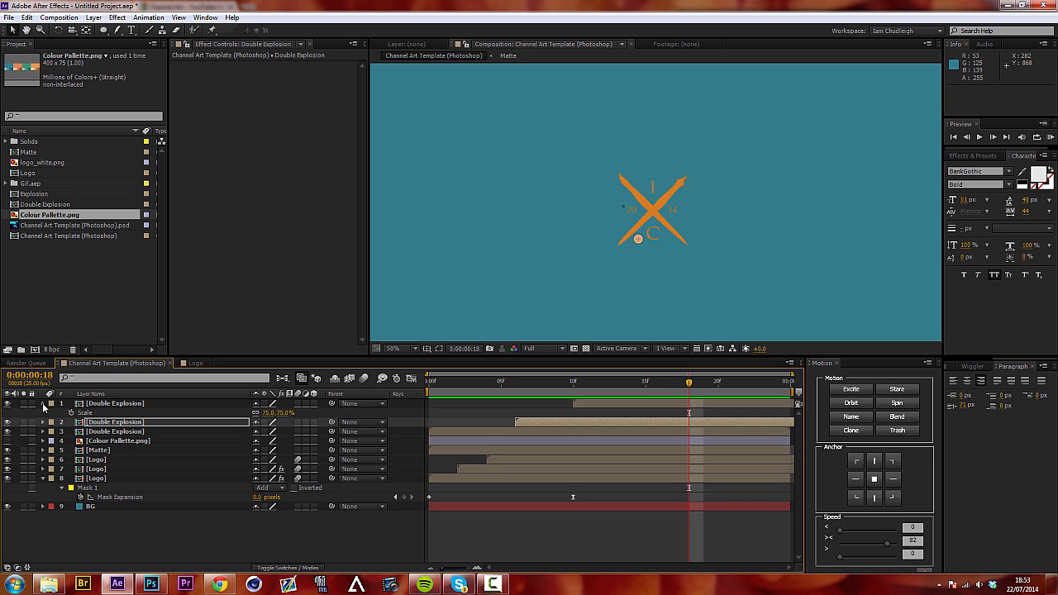
{"action": "left_click", "coordinate": [43, 403]}
{"action": "left_click_drag", "start_coordinate": [98, 441], "coordinate": [100, 401]}
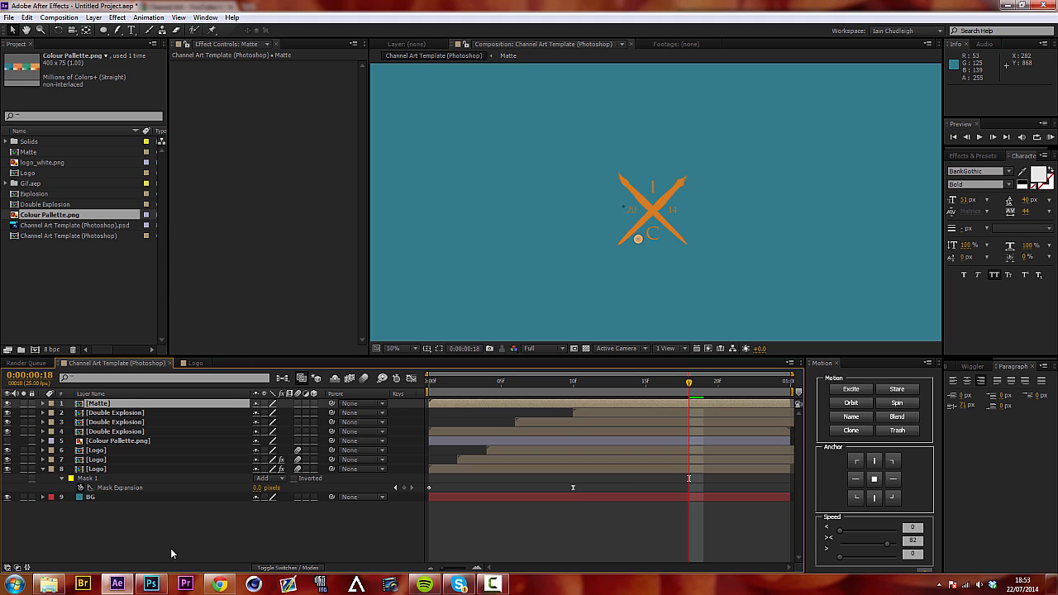
{"action": "left_click", "coordinate": [146, 543]}
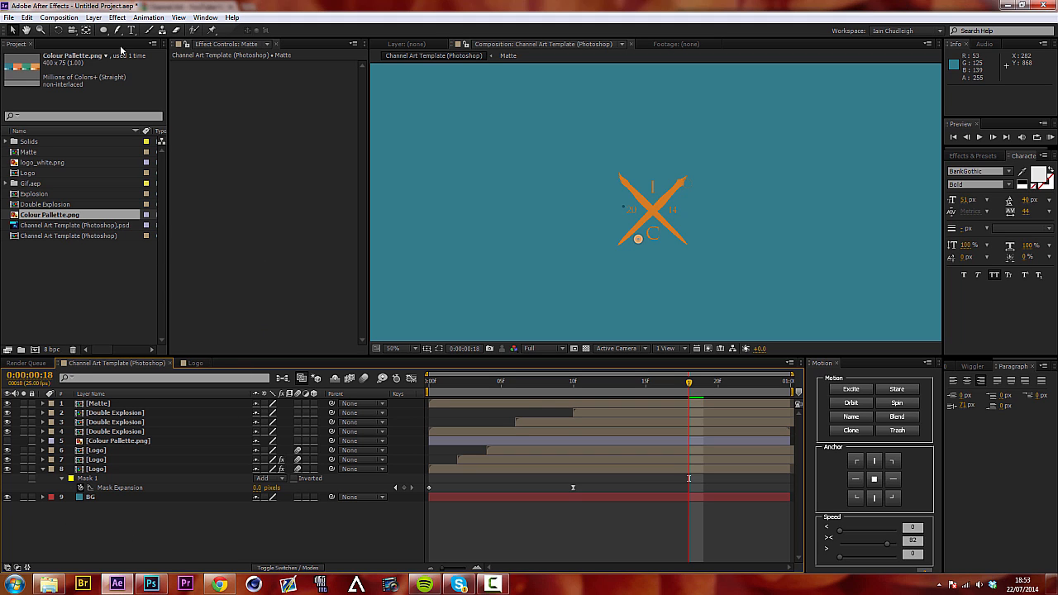
Show the title/action safe guides and isolate the BG layer, ready for drawing with the Rectangle tool.
{"action": "mouse_move", "coordinate": [104, 31]}
{"action": "left_mouse_down"}
{"action": "mouse_move", "coordinate": [120, 57]}
{"action": "mouse_move", "coordinate": [124, 31]}
{"action": "left_mouse_up"}
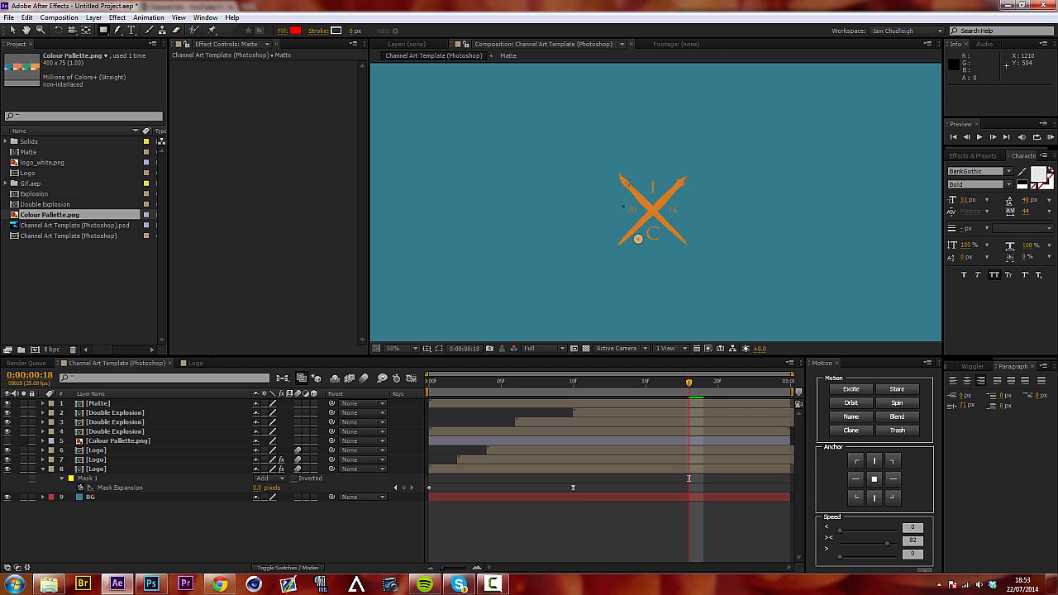
{"action": "left_click", "coordinate": [427, 348]}
{"action": "left_click", "coordinate": [479, 362]}
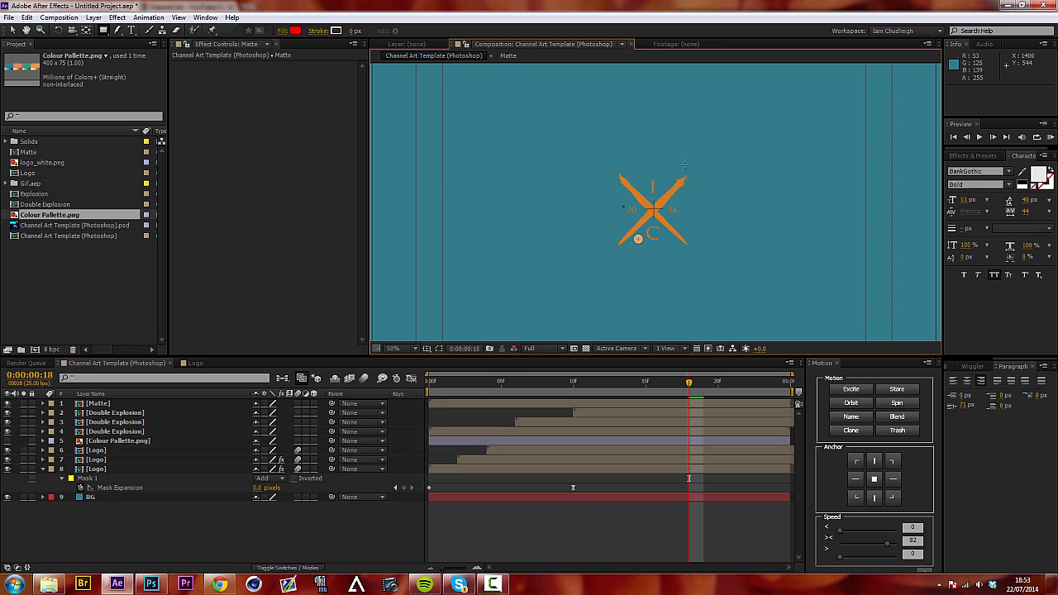
{"action": "scroll", "coordinate": [668, 207], "scroll_direction": "up", "scroll_amount": 2}
{"action": "left_click", "coordinate": [24, 497]}
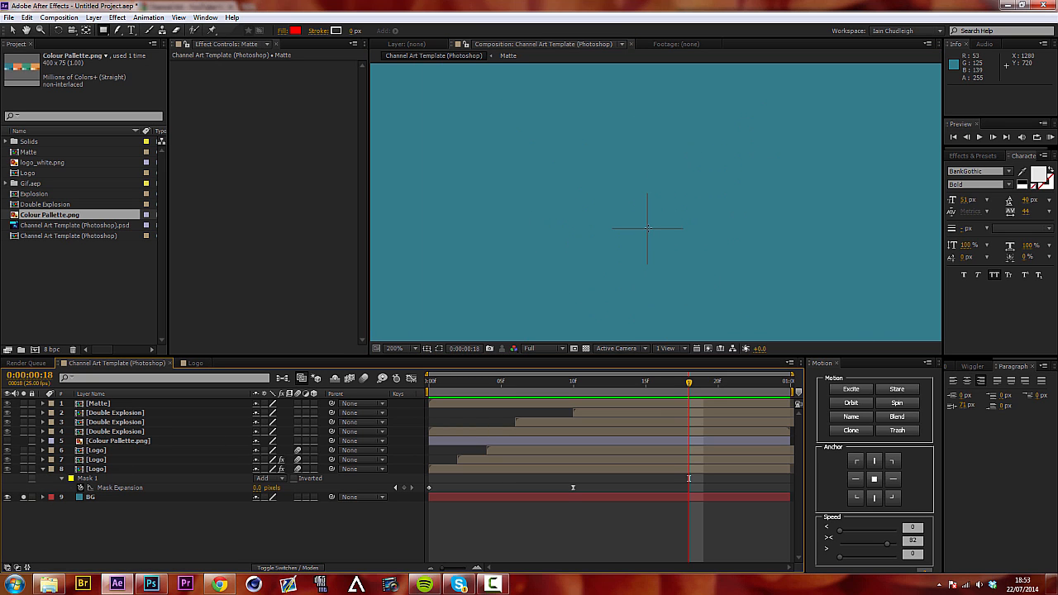
Draw a thin vertical rectangle shape about 11 by 132 px around the composition's centre and turn off the BG layer's solo.
{"action": "mouse_move", "coordinate": [648, 228]}
{"action": "left_mouse_down"}
{"action": "mouse_move", "coordinate": [680, 166]}
{"action": "mouse_move", "coordinate": [653, 157]}
{"action": "left_mouse_up"}
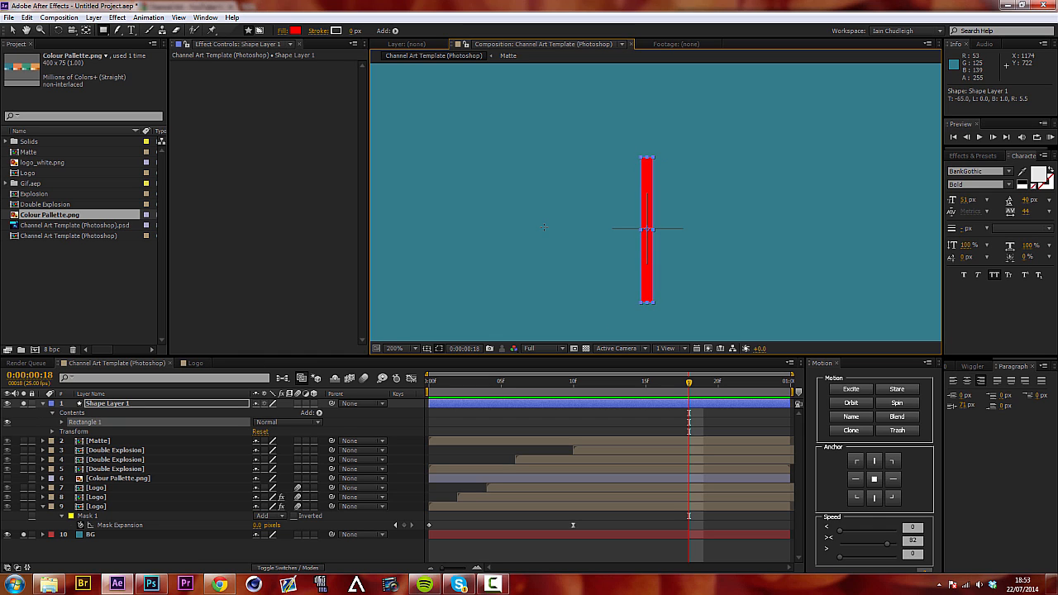
{"action": "scroll", "coordinate": [544, 228], "scroll_direction": "down", "scroll_amount": 2}
{"action": "scroll", "coordinate": [502, 300], "scroll_direction": "up", "scroll_amount": 1}
{"action": "left_click", "coordinate": [24, 533]}
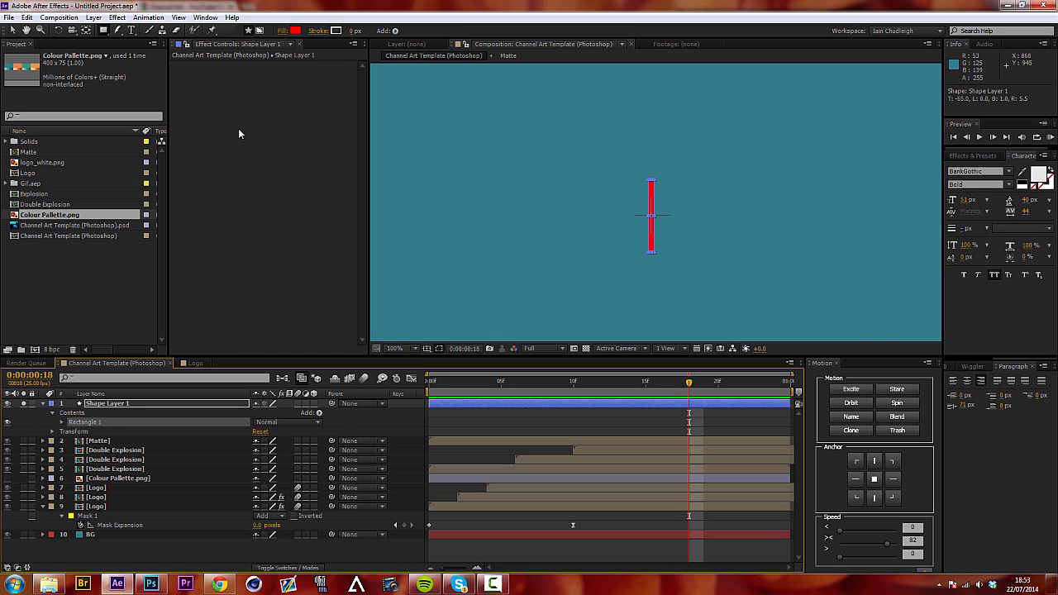
Set the rectangle's fill to the logo's orange (D67B24) by sampling it from the composition.
{"action": "left_click", "coordinate": [295, 30]}
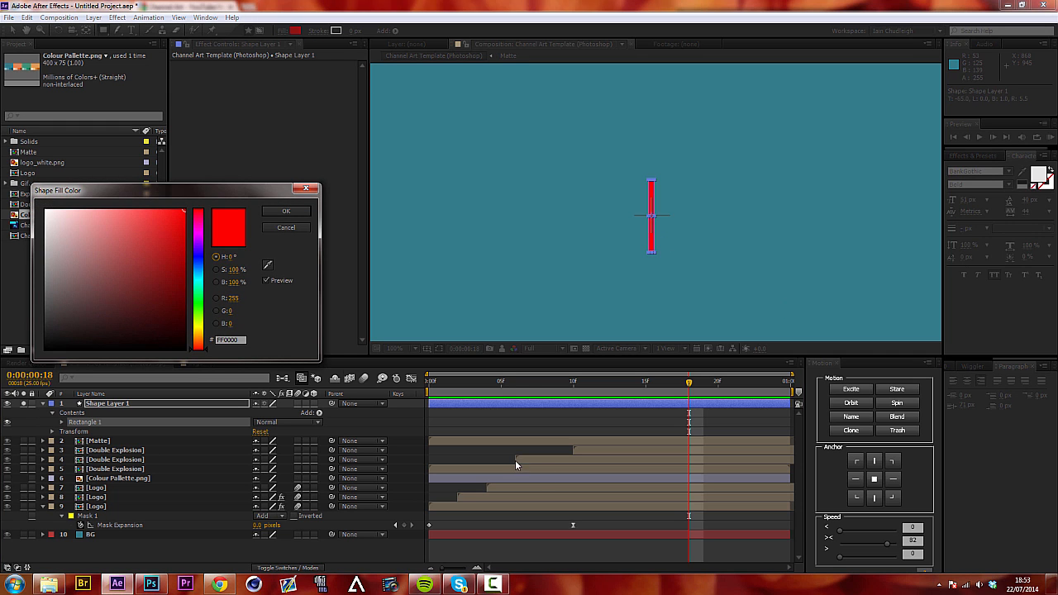
{"action": "key", "text": "Escape"}
{"action": "left_click_drag", "start_coordinate": [516, 385], "coordinate": [647, 391]}
{"action": "left_click", "coordinate": [26, 404]}
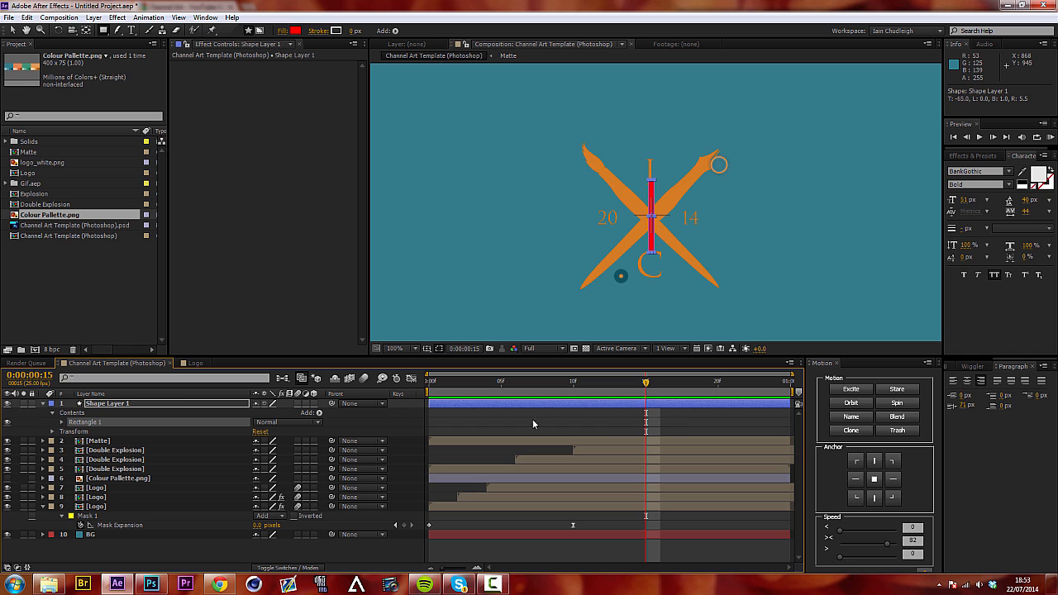
{"action": "left_click", "coordinate": [297, 32]}
{"action": "left_click", "coordinate": [266, 269]}
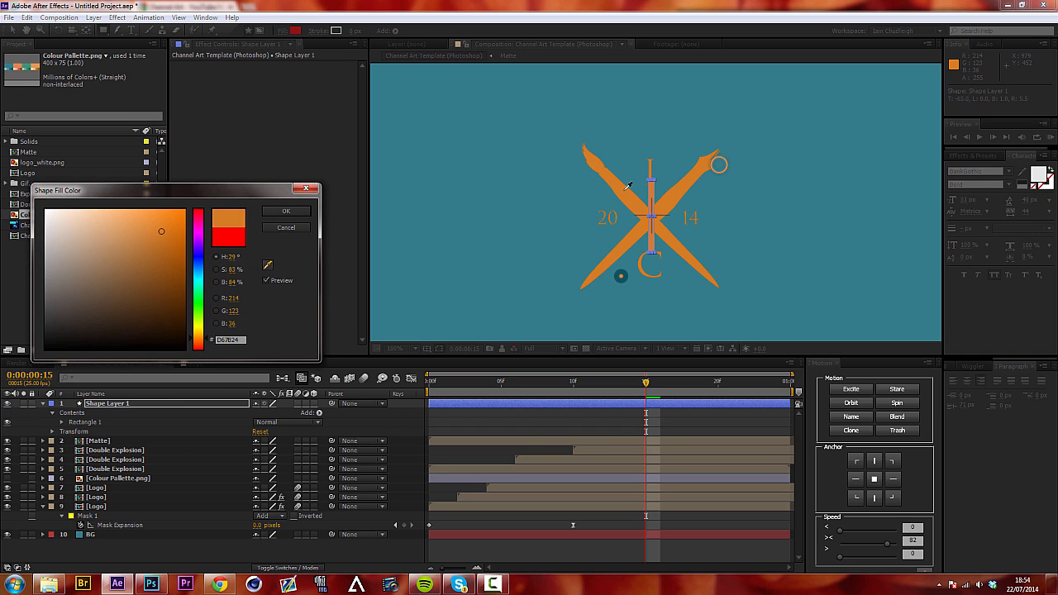
{"action": "left_click", "coordinate": [618, 278]}
{"action": "left_click", "coordinate": [286, 211]}
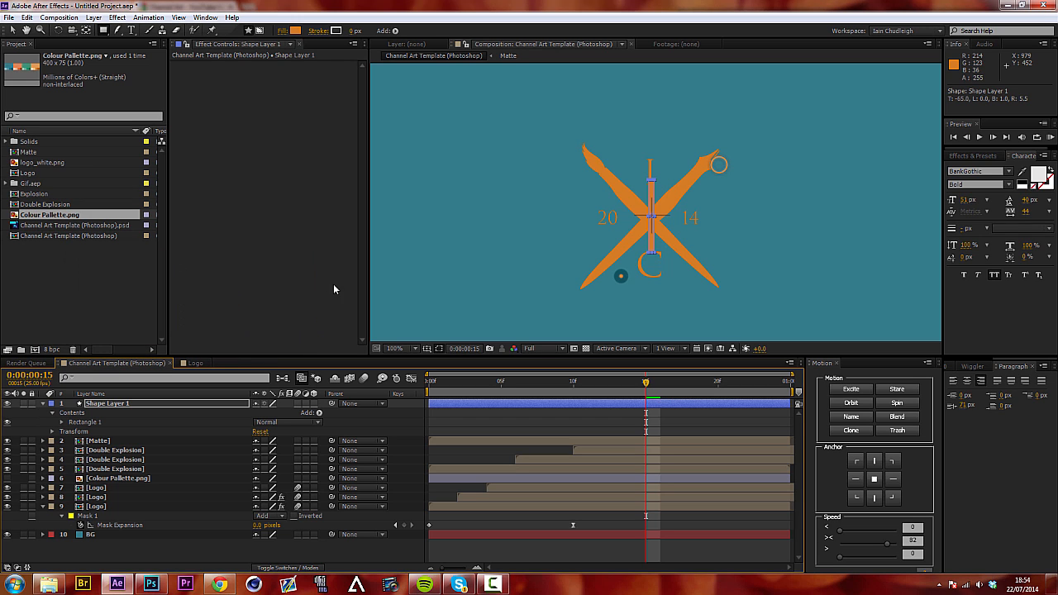
Set the rectangle path's size to 8.3 by 99.0 and solo the shape layer.
{"action": "left_click", "coordinate": [439, 349]}
{"action": "left_click", "coordinate": [62, 424]}
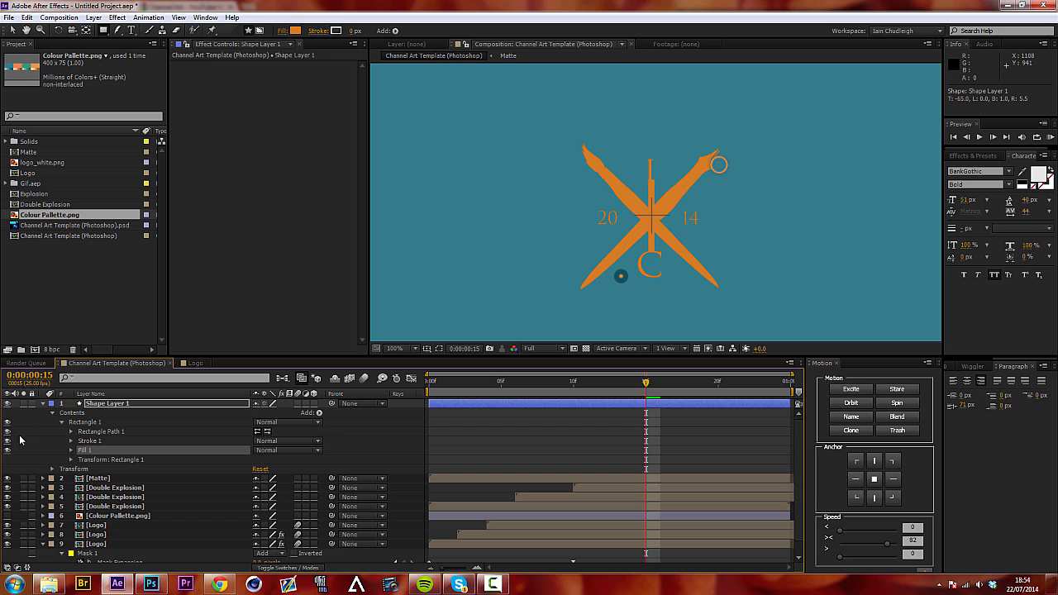
{"action": "left_click", "coordinate": [70, 431]}
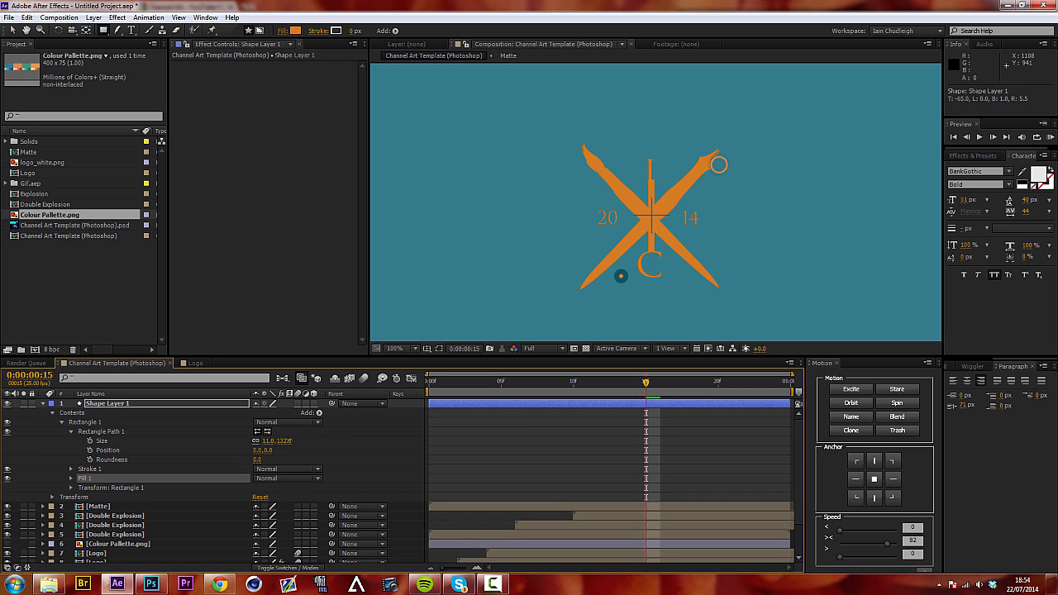
{"action": "left_click_drag", "start_coordinate": [288, 441], "coordinate": [272, 443]}
{"action": "left_click", "coordinate": [23, 404]}
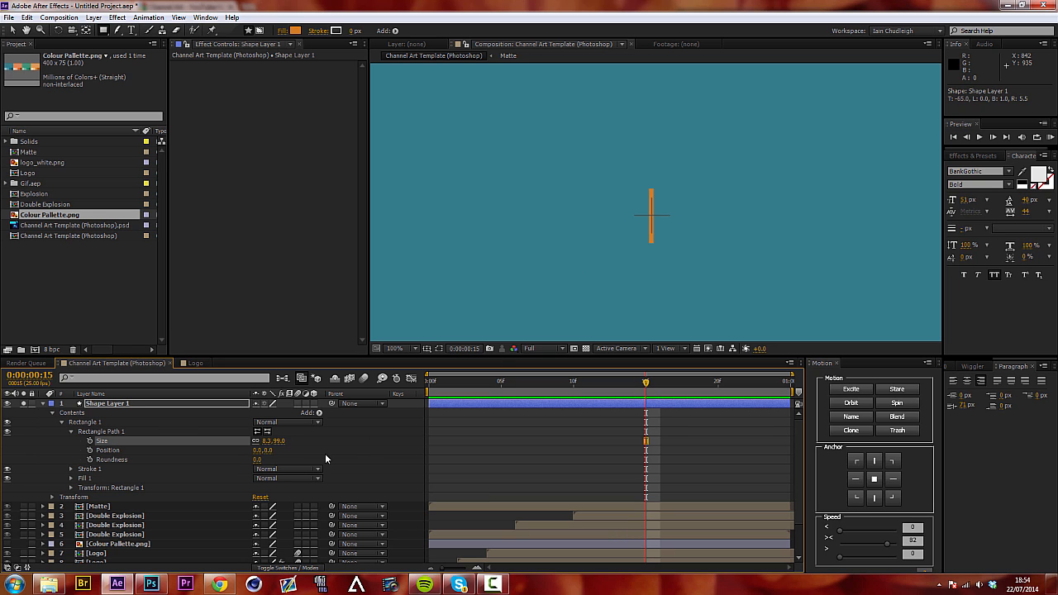
Centre the shape layer's anchor point on the rectangle and align it with the composition's centre mark.
{"action": "left_click", "coordinate": [873, 478]}
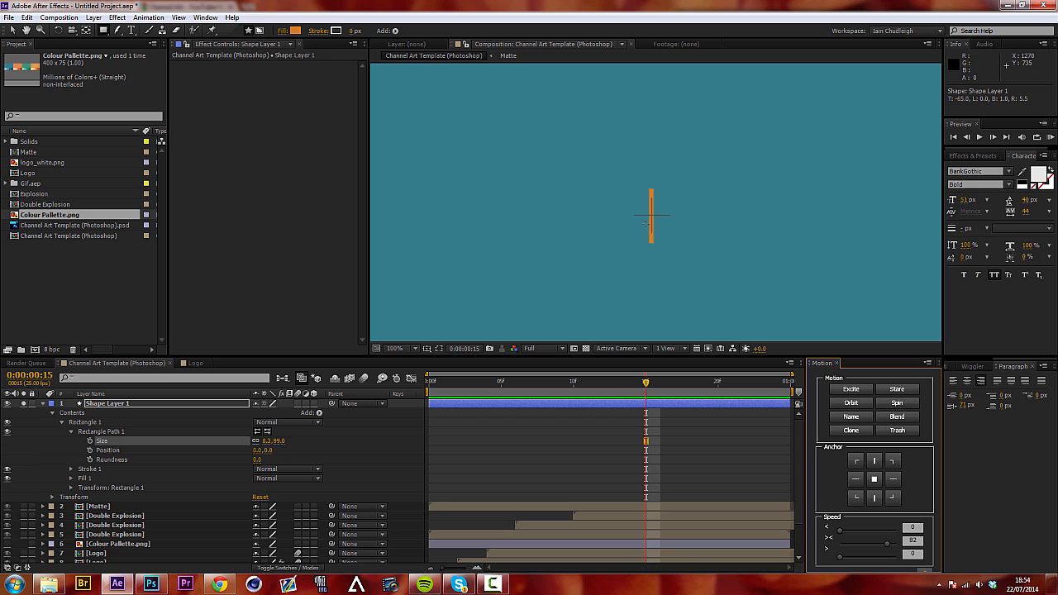
{"action": "scroll", "coordinate": [657, 215], "scroll_direction": "up", "scroll_amount": 5}
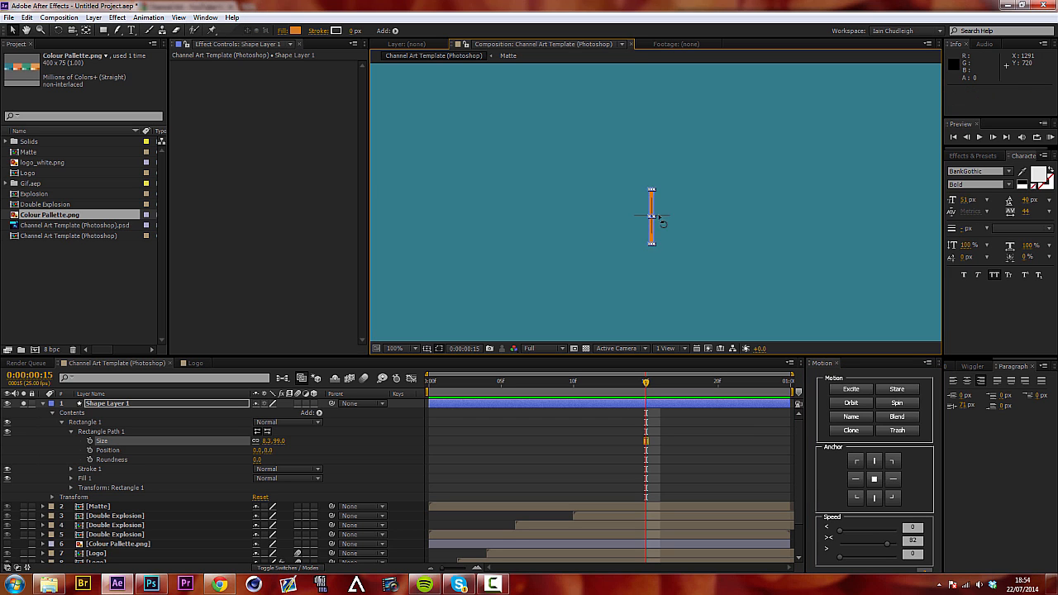
{"action": "left_click_drag", "start_coordinate": [670, 277], "coordinate": [697, 199]}
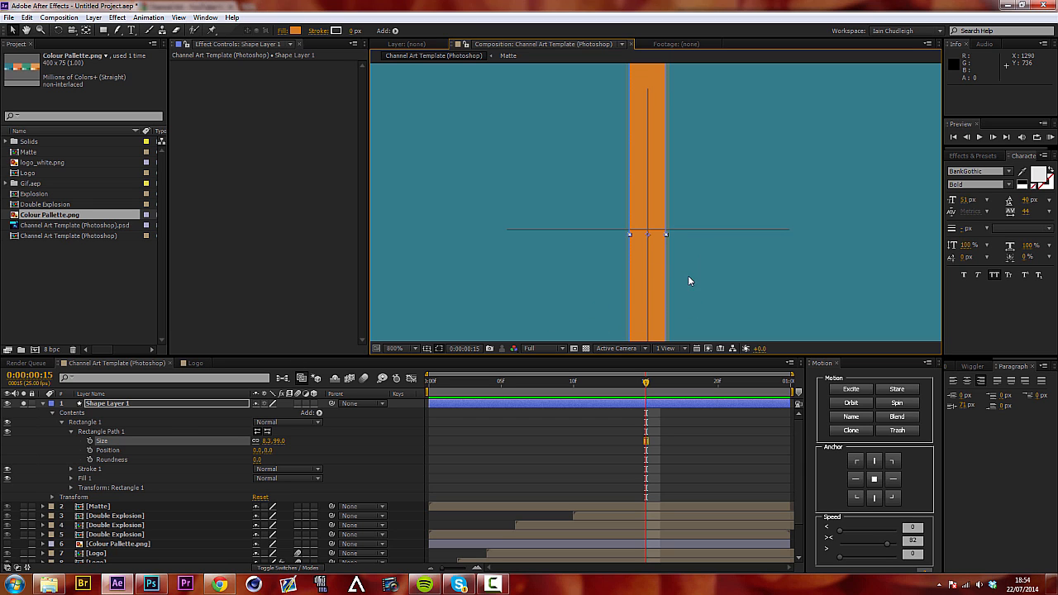
{"action": "left_click_drag", "start_coordinate": [655, 297], "coordinate": [635, 136]}
{"action": "key", "text": "comma"}
{"action": "key", "text": "comma"}
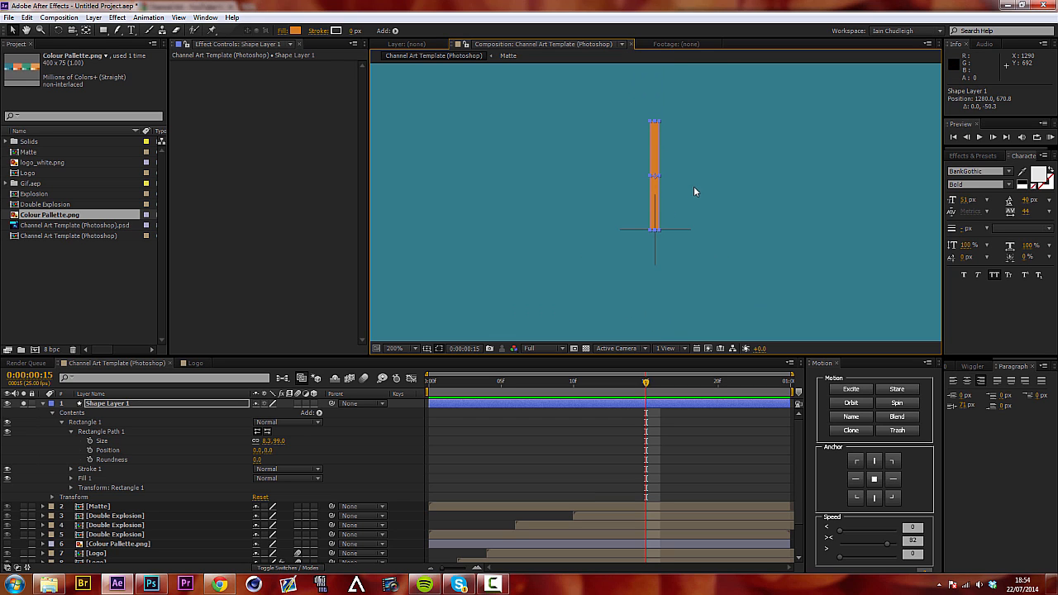
{"action": "left_click_drag", "start_coordinate": [267, 451], "coordinate": [271, 451]}
{"action": "key", "text": "ctrl+z"}
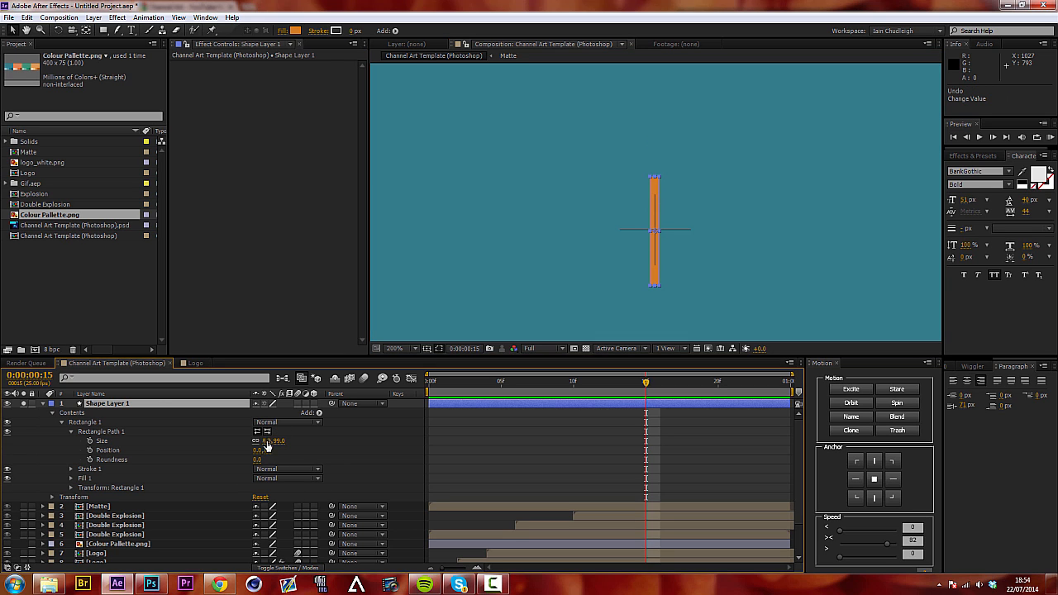
{"action": "mouse_move", "coordinate": [268, 441]}
{"action": "left_mouse_down"}
{"action": "mouse_move", "coordinate": [250, 442]}
{"action": "mouse_move", "coordinate": [268, 441]}
{"action": "left_mouse_up"}
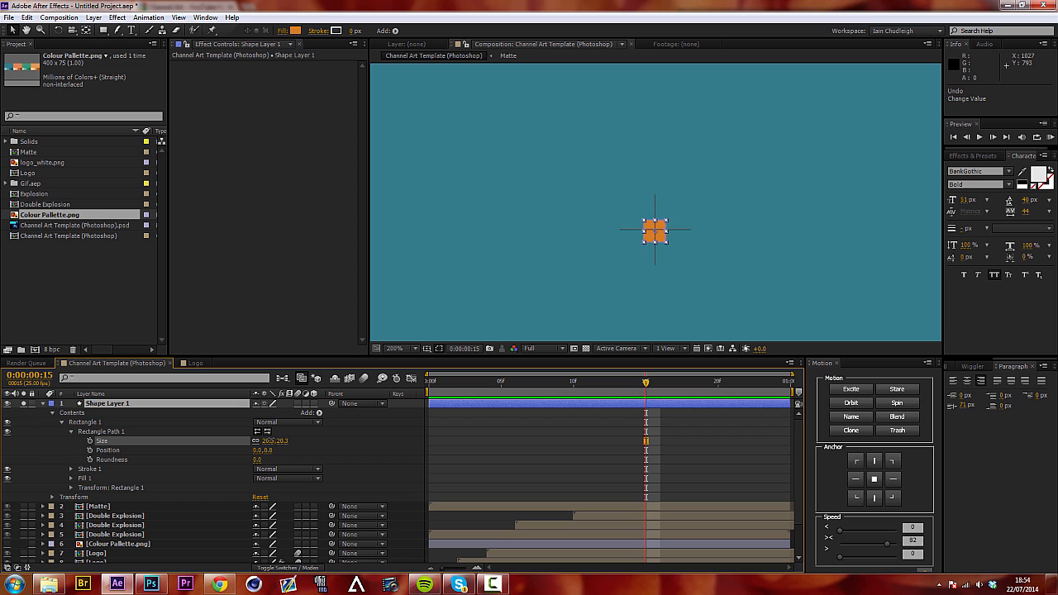
{"action": "key", "text": "ctrl+z"}
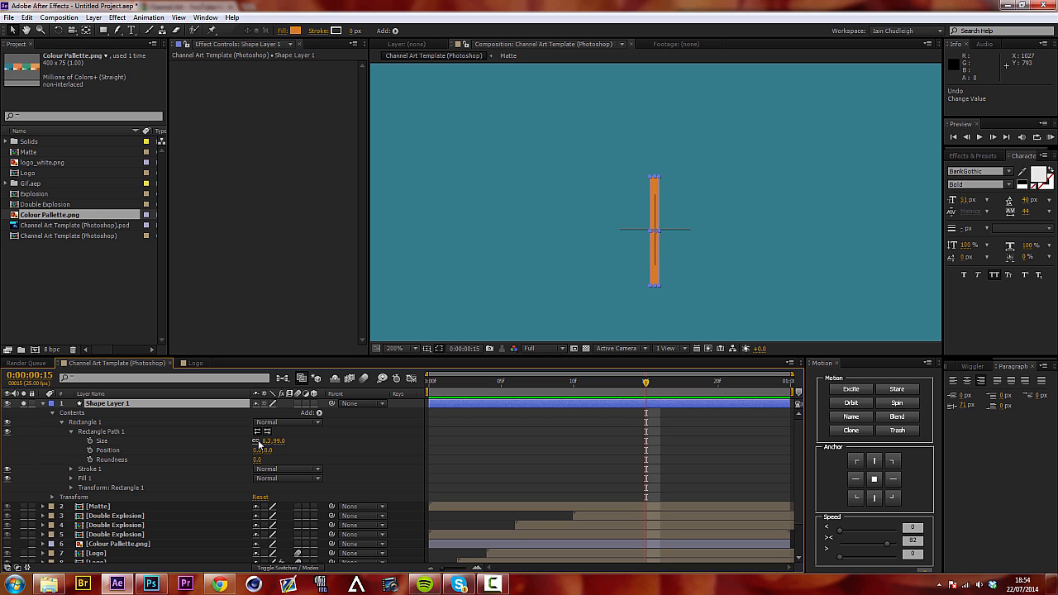
Set the rectangle path's size to 3.0 by 50.0 without constrained proportions and hide the Title/Action Safe overlay.
{"action": "left_click_drag", "start_coordinate": [268, 442], "coordinate": [253, 441]}
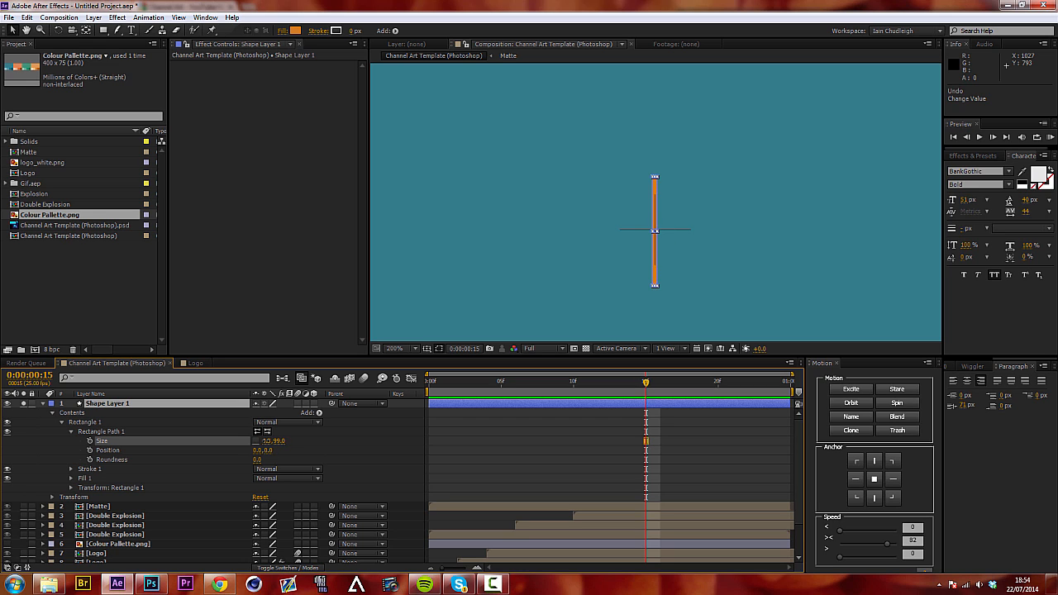
{"action": "left_click", "coordinate": [282, 441]}
{"action": "type", "text": "50"}
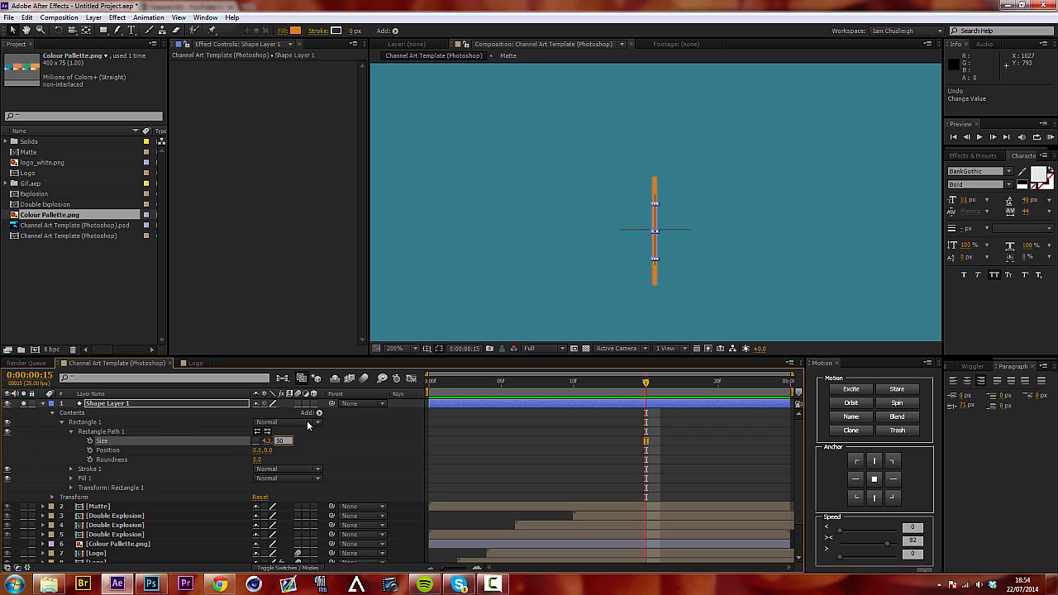
{"action": "key", "text": "Return"}
{"action": "left_click", "coordinate": [318, 439]}
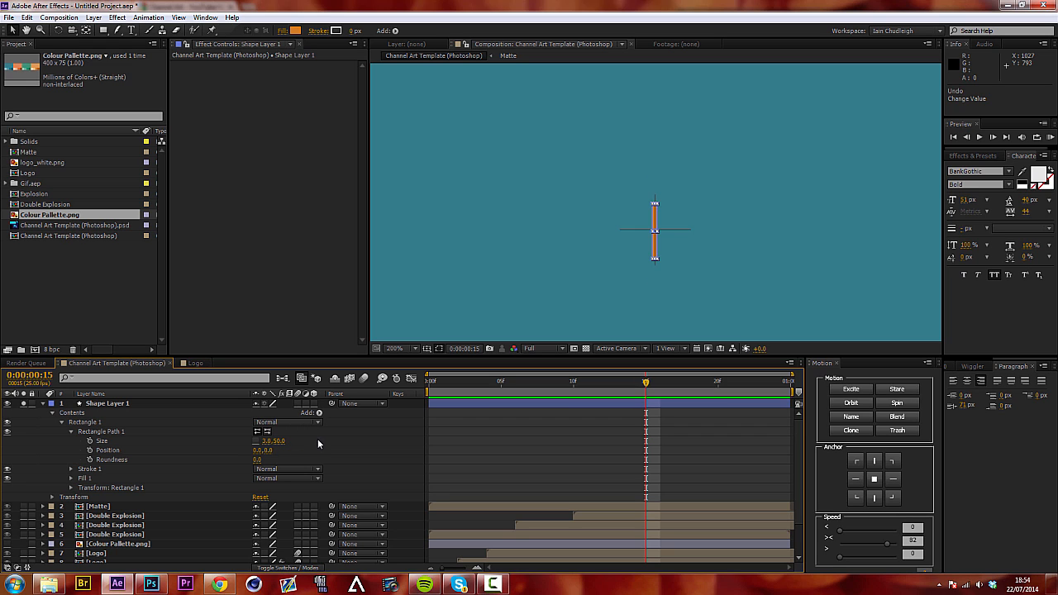
{"action": "left_click", "coordinate": [428, 348]}
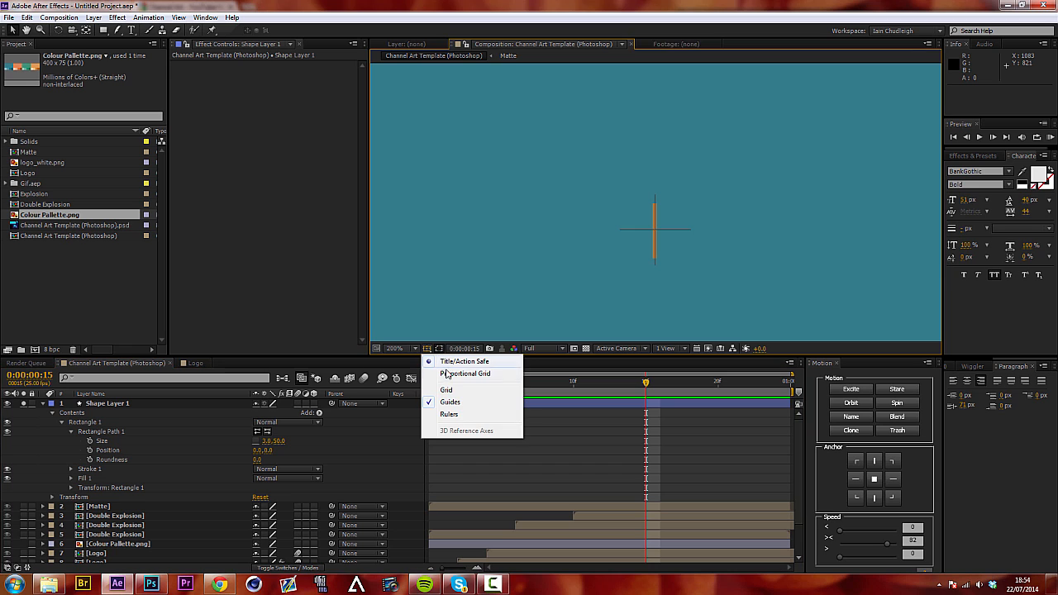
{"action": "left_click", "coordinate": [438, 353]}
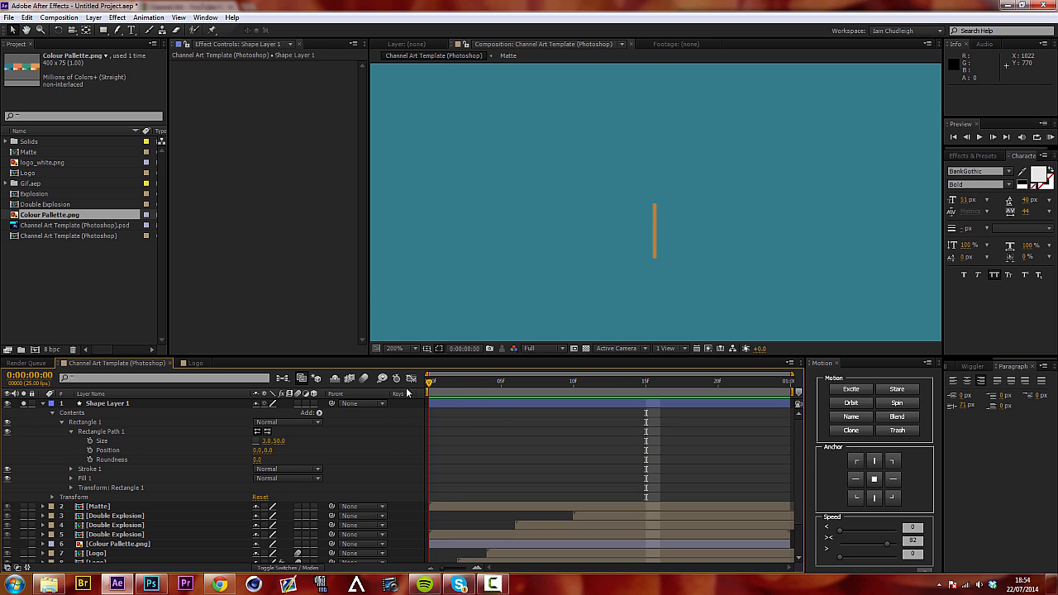
Keyframe the rectangle path's width at 0 on frame 0, 3 on frame 4 and 0 on frame 9.
{"action": "left_click", "coordinate": [265, 442]}
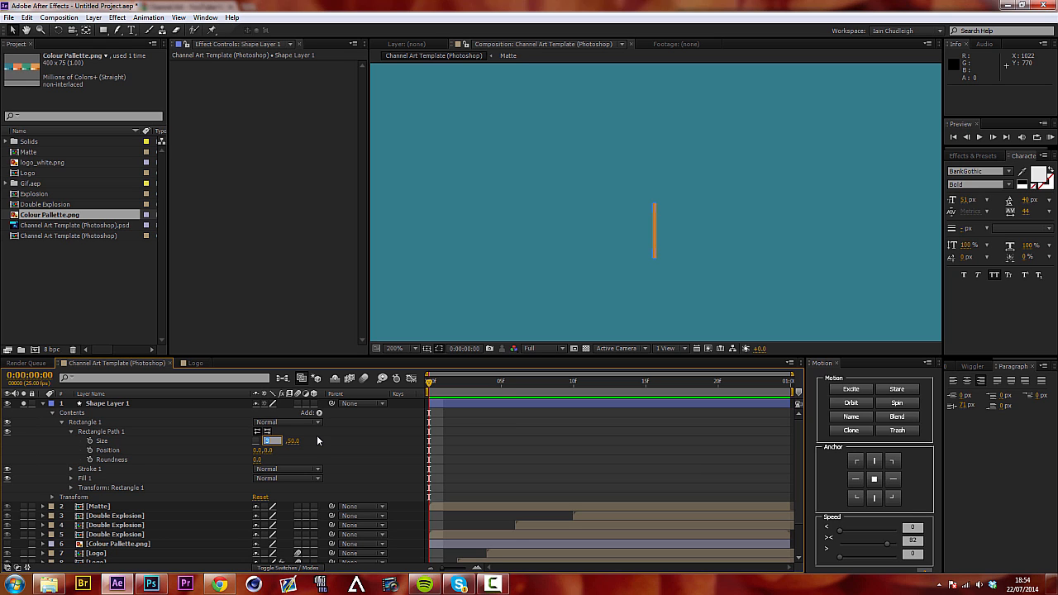
{"action": "type", "text": "0"}
{"action": "key", "text": "Return"}
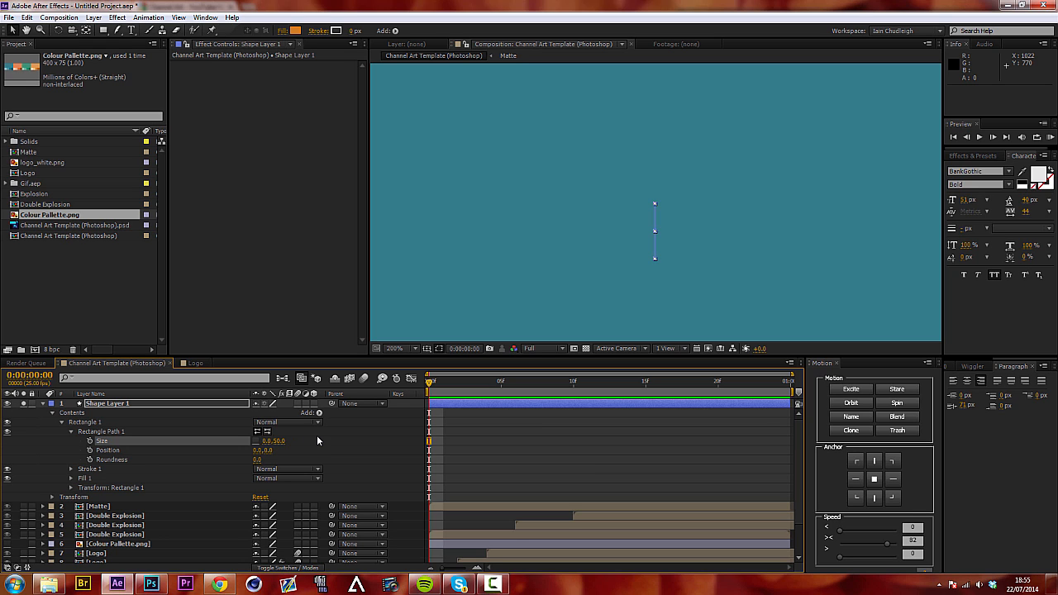
{"action": "left_click", "coordinate": [92, 442]}
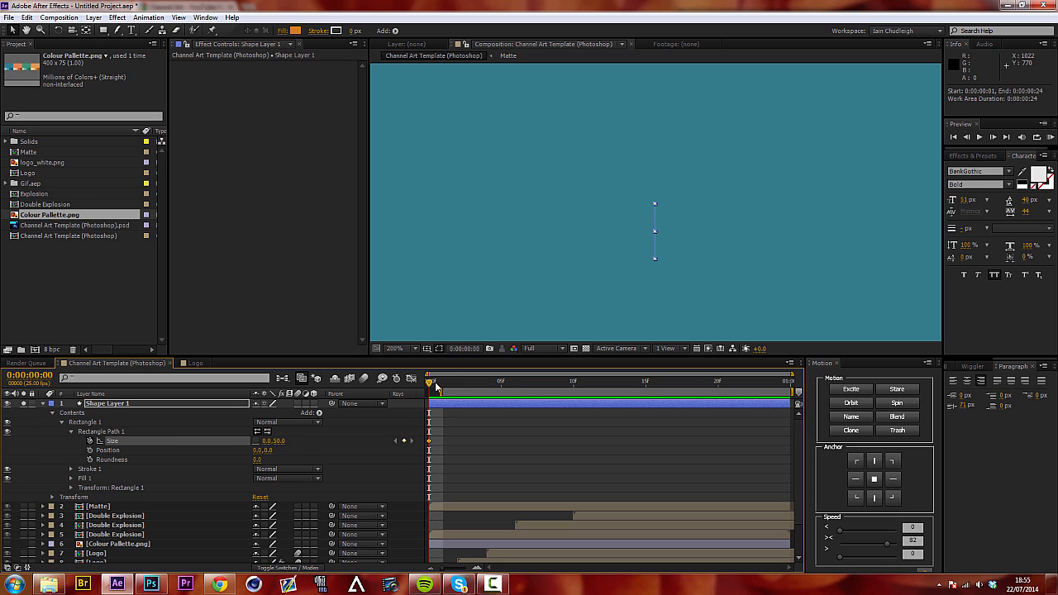
{"action": "left_click_drag", "start_coordinate": [440, 396], "coordinate": [486, 383]}
{"action": "left_click", "coordinate": [472, 381]}
{"action": "left_click_drag", "start_coordinate": [273, 447], "coordinate": [277, 442]}
{"action": "left_click_drag", "start_coordinate": [490, 381], "coordinate": [556, 395]}
{"action": "left_click", "coordinate": [267, 441]}
{"action": "type", "text": "0"}
{"action": "key", "text": "Return"}
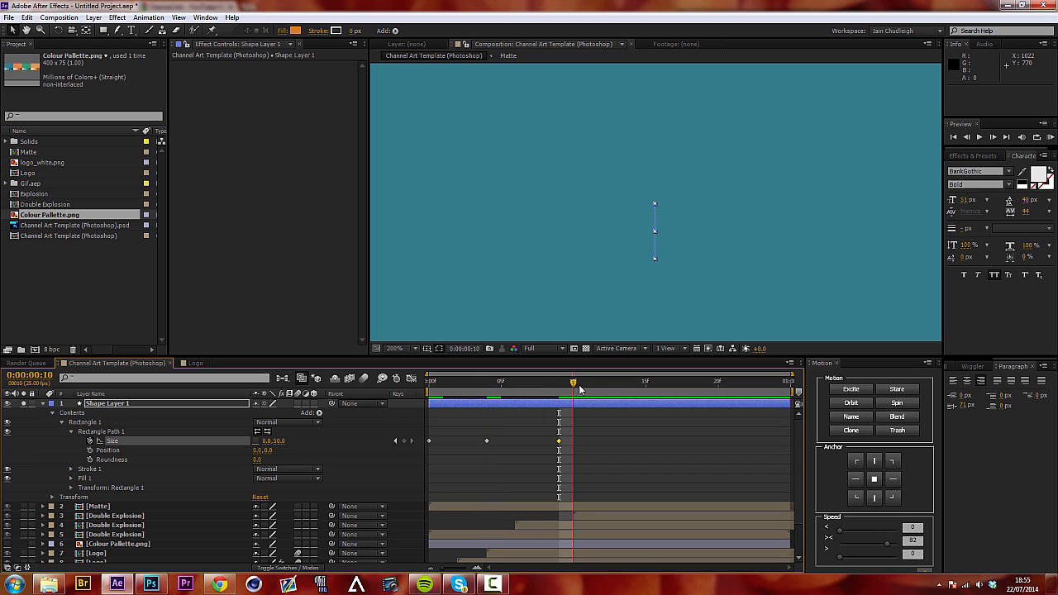
Keyframe the rectangle path's position from 0, 0 on frame 0 to 0, -116 on frame 9.
{"action": "key", "text": "Home"}
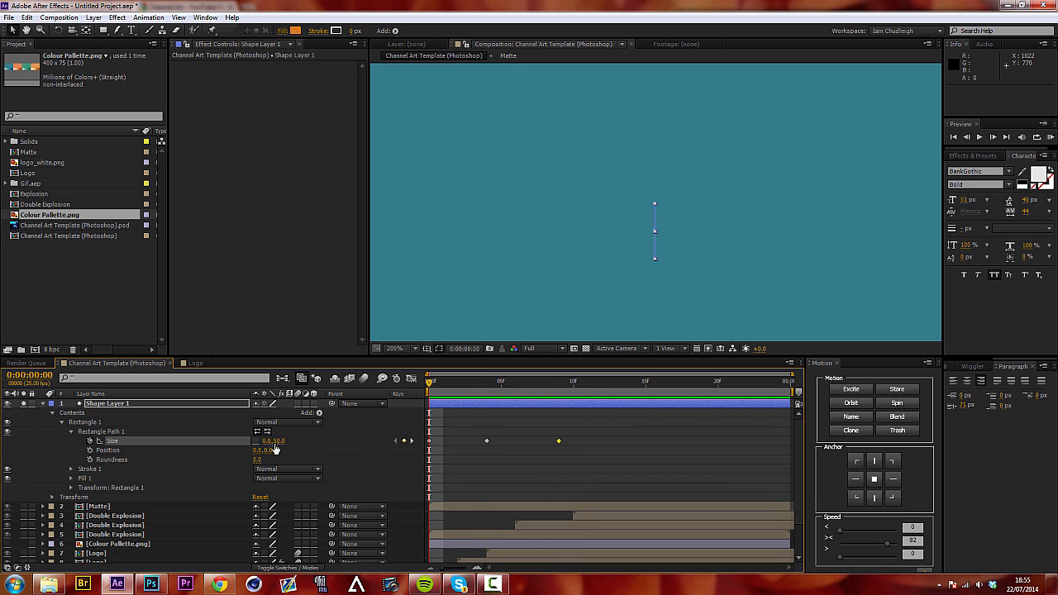
{"action": "left_click", "coordinate": [89, 450]}
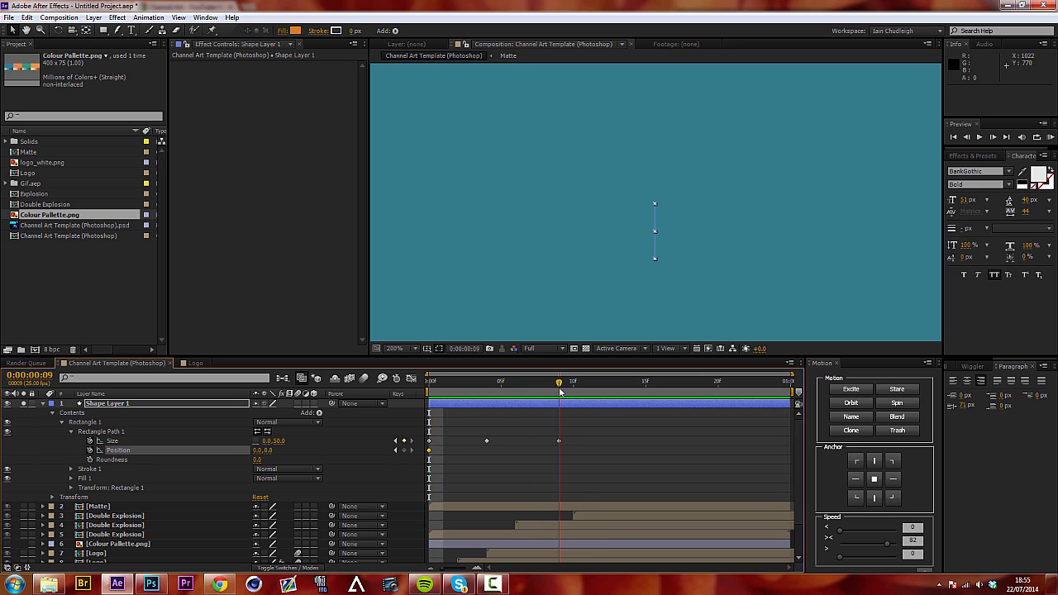
{"action": "left_click", "coordinate": [559, 384]}
{"action": "left_click", "coordinate": [515, 395]}
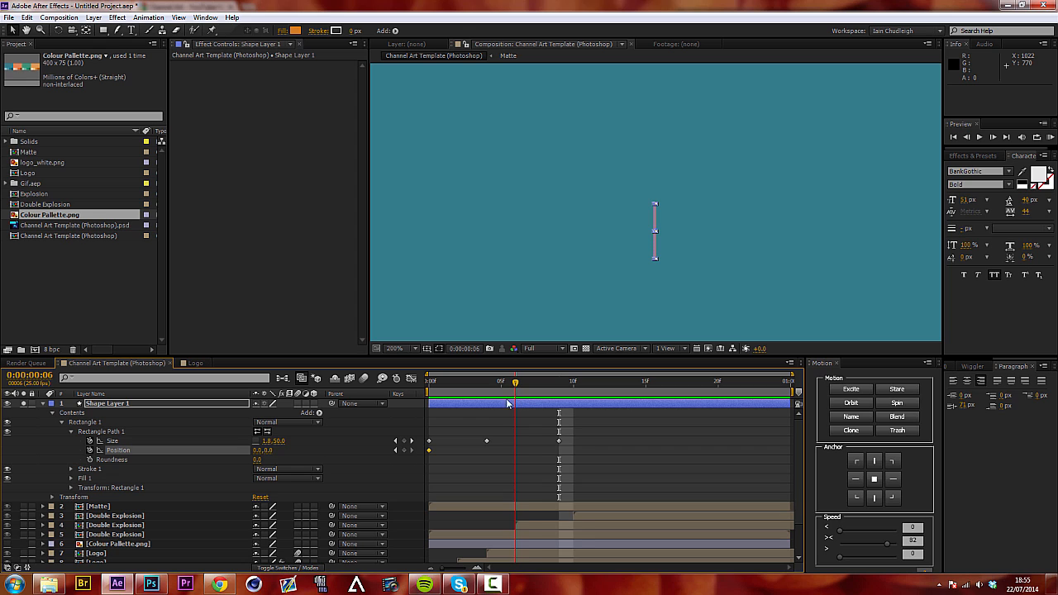
{"action": "left_click_drag", "start_coordinate": [270, 449], "coordinate": [193, 461]}
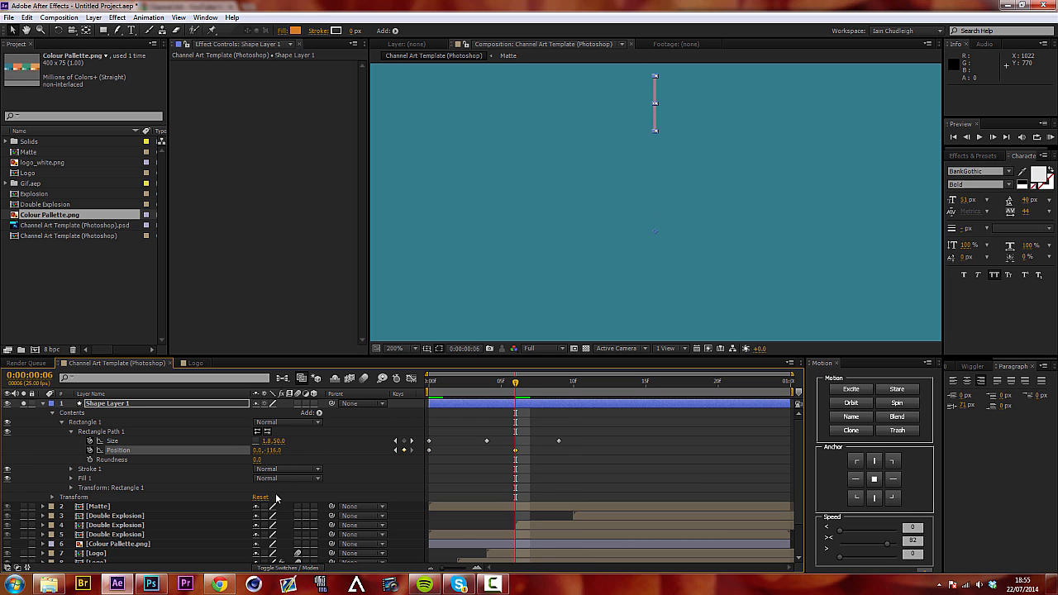
{"action": "left_click_drag", "start_coordinate": [438, 384], "coordinate": [531, 386]}
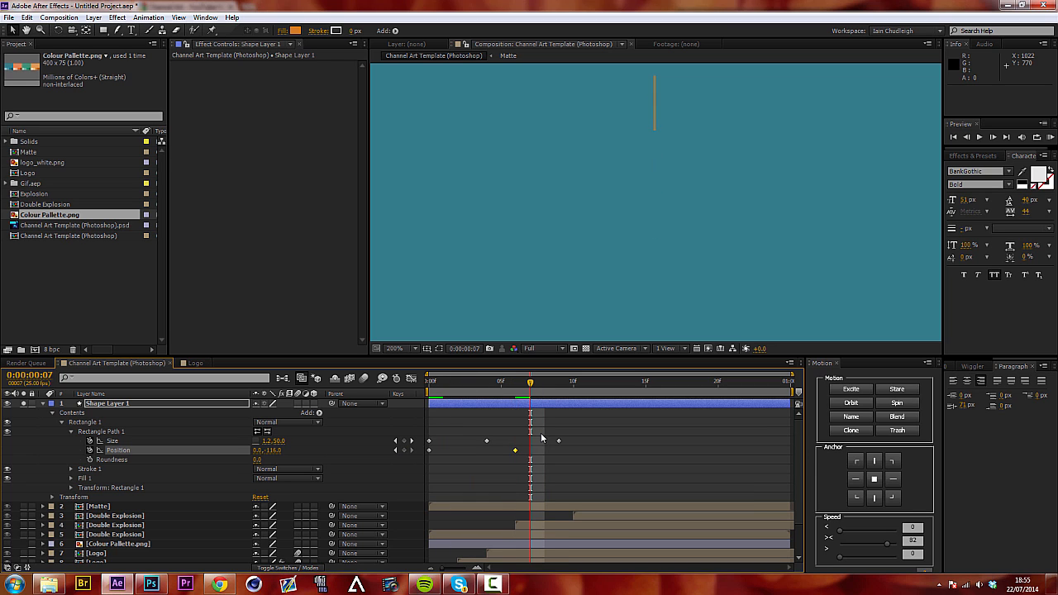
{"action": "left_click_drag", "start_coordinate": [516, 451], "coordinate": [565, 453]}
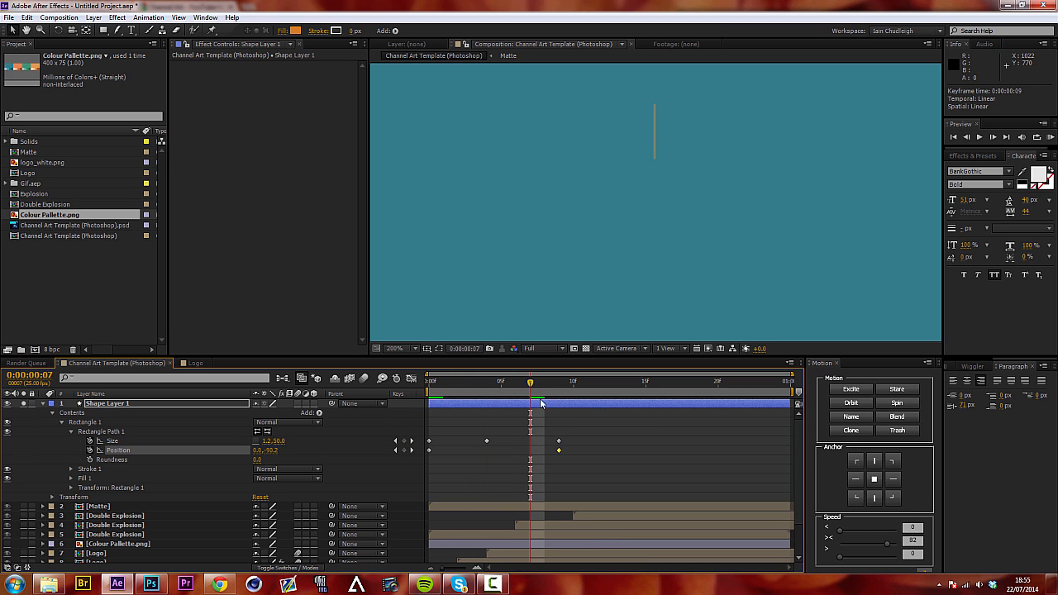
Apply easing to all of the rectangle's size and position keyframes and preview the line's motion.
{"action": "key", "text": "k"}
{"action": "left_click_drag", "start_coordinate": [580, 482], "coordinate": [366, 431]}
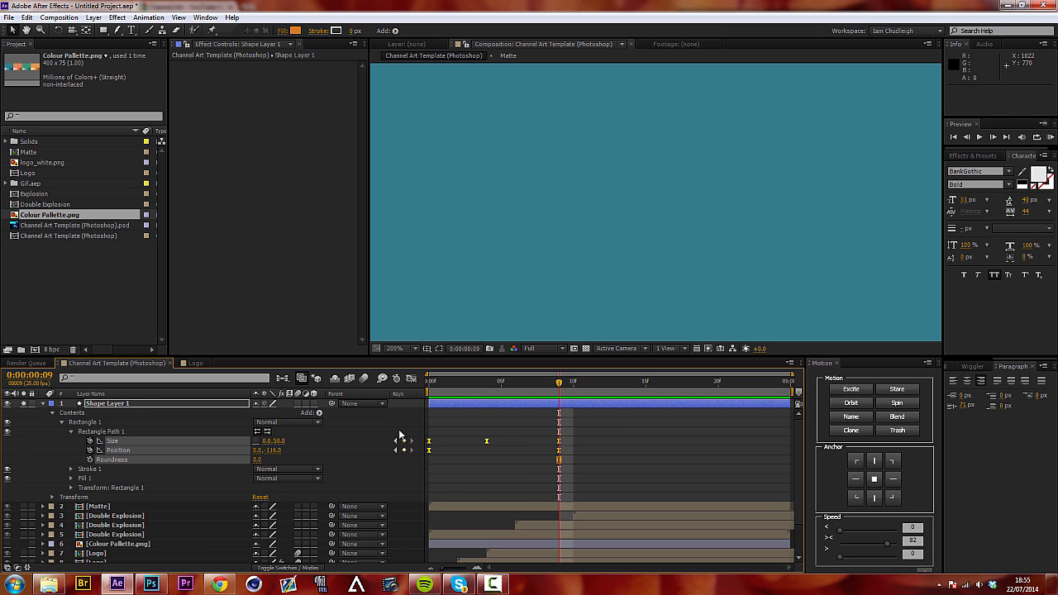
{"action": "key", "text": "KP_0"}
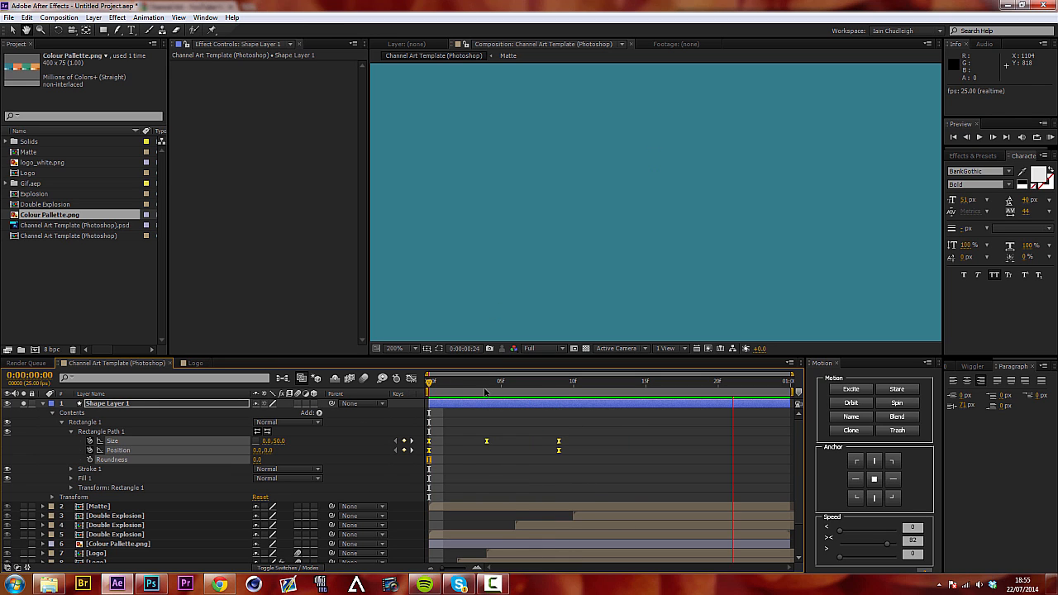
{"action": "left_click_drag", "start_coordinate": [498, 386], "coordinate": [530, 387]}
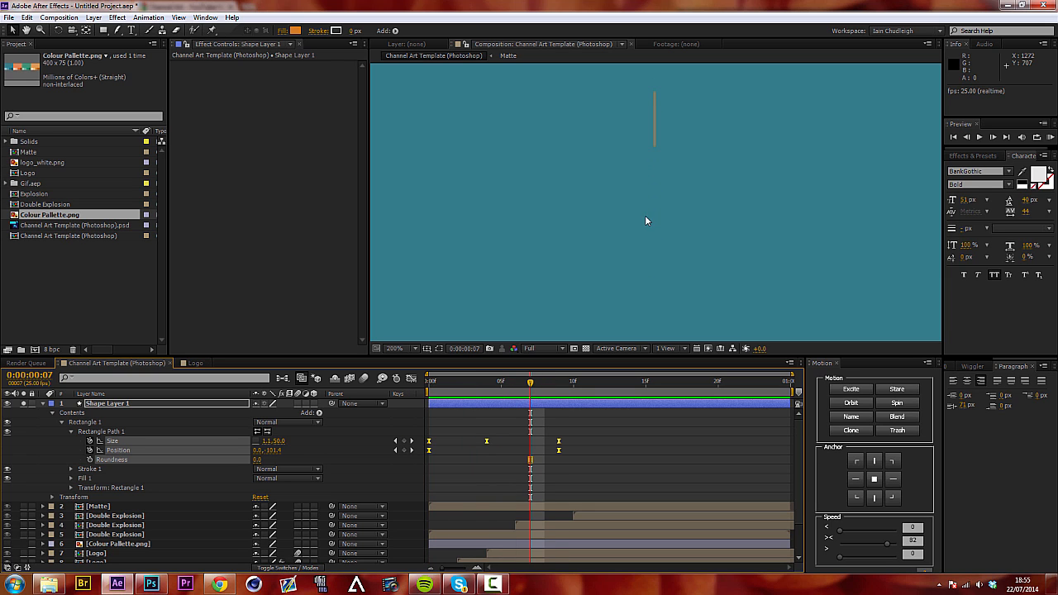
{"action": "key", "text": "comma"}
{"action": "key", "text": "comma"}
{"action": "key", "text": "comma"}
{"action": "scroll", "coordinate": [625, 245], "scroll_direction": "down", "scroll_amount": 3}
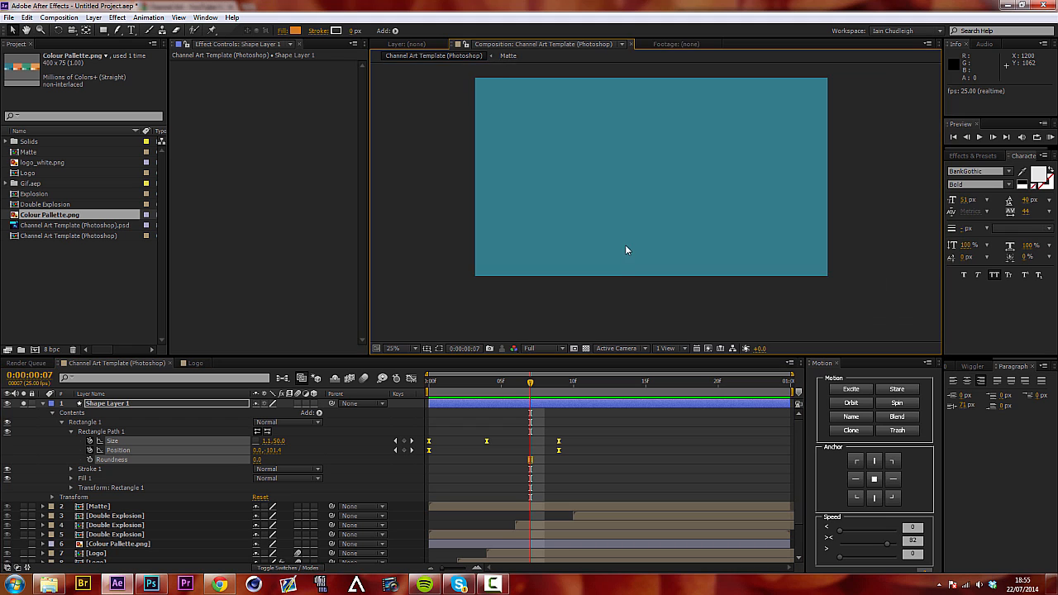
{"action": "scroll", "coordinate": [626, 255], "scroll_direction": "up", "scroll_amount": 3}
{"action": "mouse_move", "coordinate": [465, 379]}
{"action": "left_mouse_down"}
{"action": "mouse_move", "coordinate": [533, 387]}
{"action": "mouse_move", "coordinate": [423, 394]}
{"action": "mouse_move", "coordinate": [501, 393]}
{"action": "left_mouse_up"}
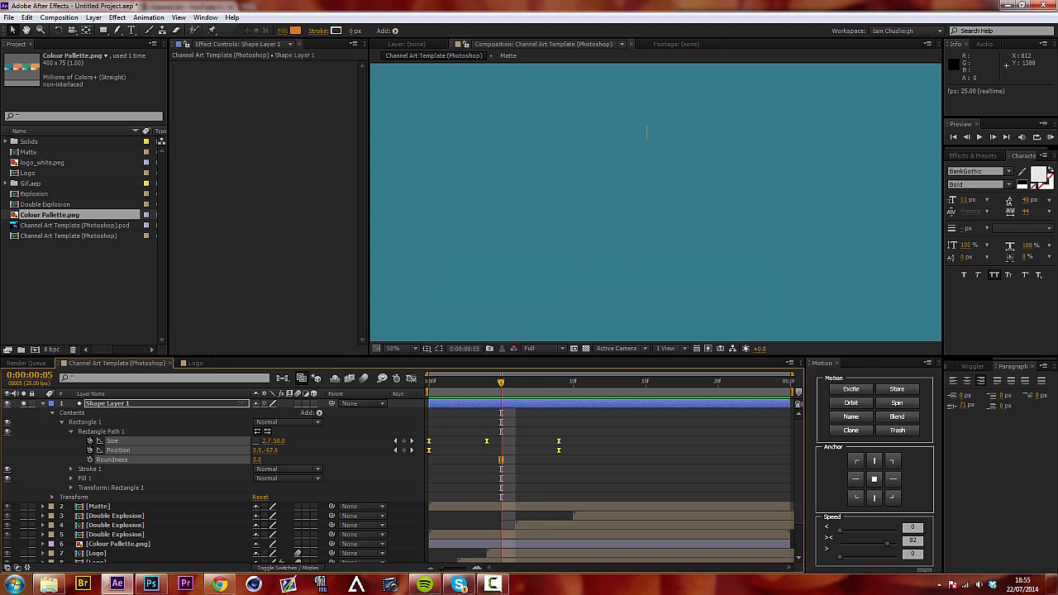
Add a Repeater to Rectangle 1 and set its transform position to 0.0, 0.0.
{"action": "left_click", "coordinate": [319, 415]}
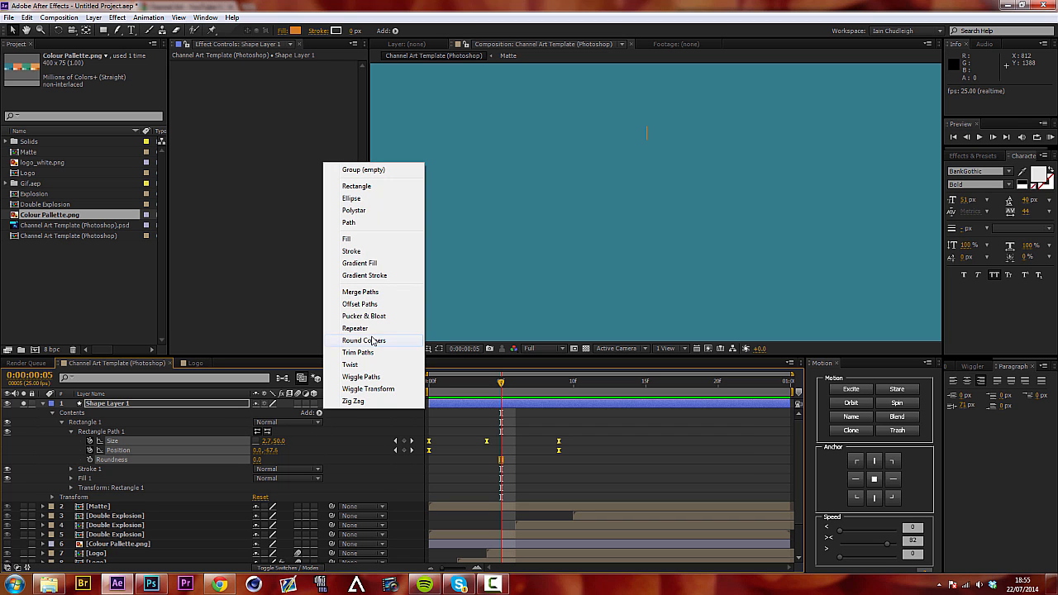
{"action": "left_click", "coordinate": [362, 329]}
{"action": "left_click", "coordinate": [70, 489]}
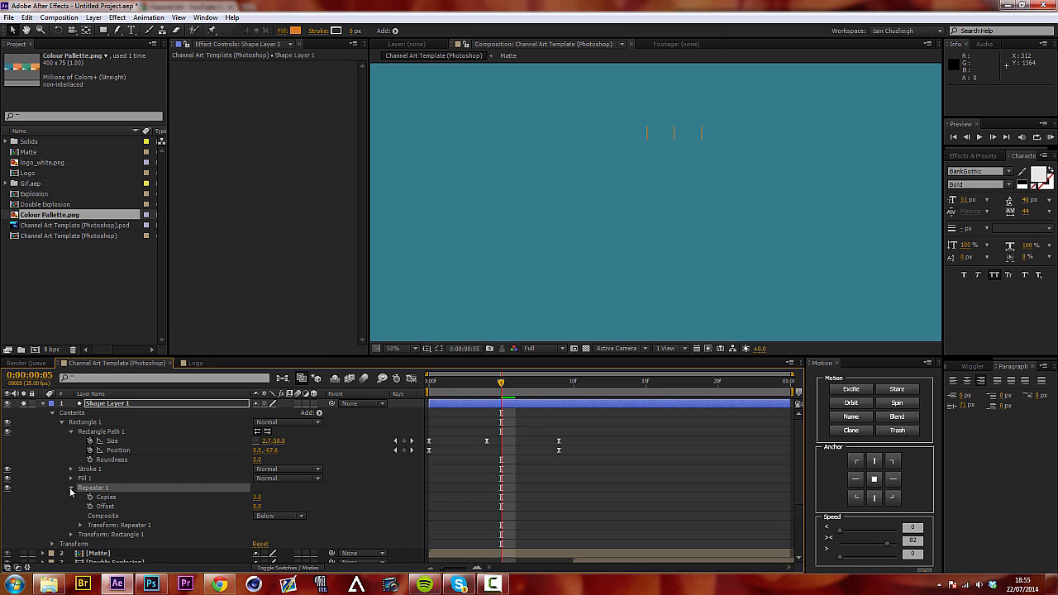
{"action": "scroll", "coordinate": [49, 484], "scroll_direction": "down", "scroll_amount": 1}
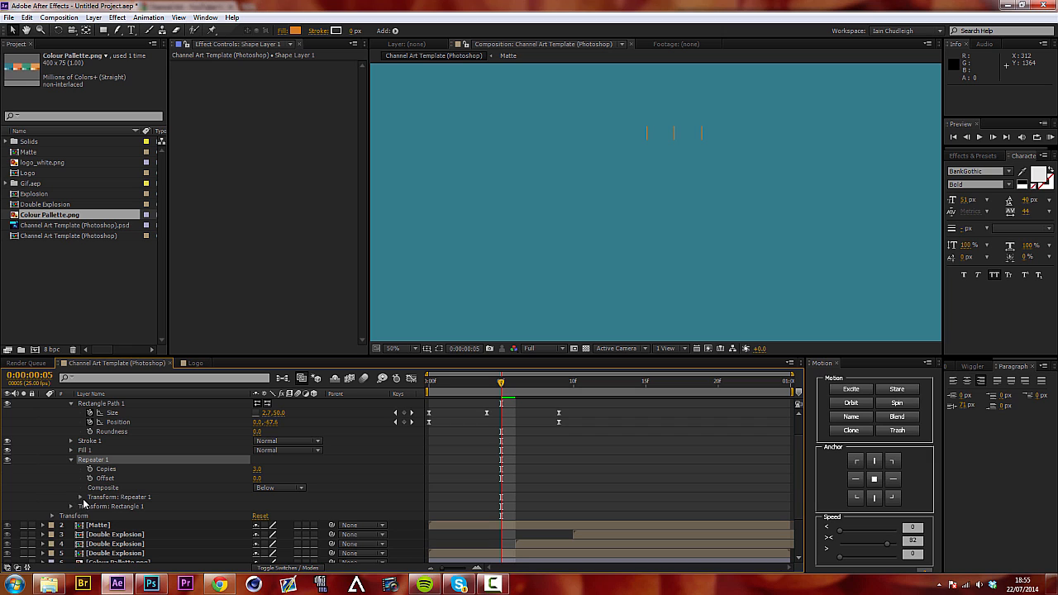
{"action": "left_click", "coordinate": [81, 497]}
{"action": "scroll", "coordinate": [310, 509], "scroll_direction": "down", "scroll_amount": 2}
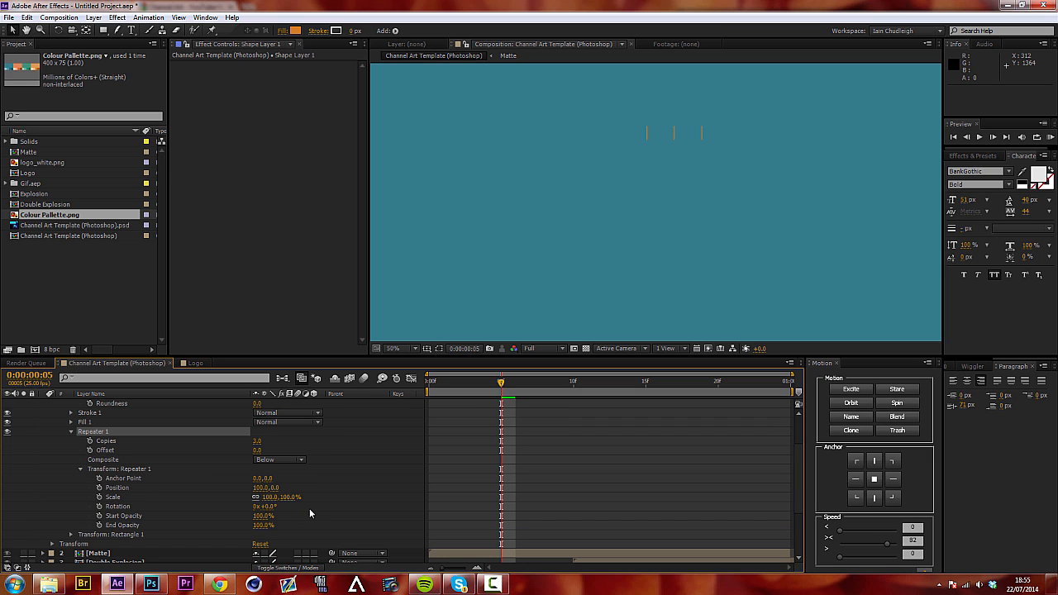
{"action": "left_click", "coordinate": [260, 489]}
{"action": "type", "text": "0"}
{"action": "key", "text": "Return"}
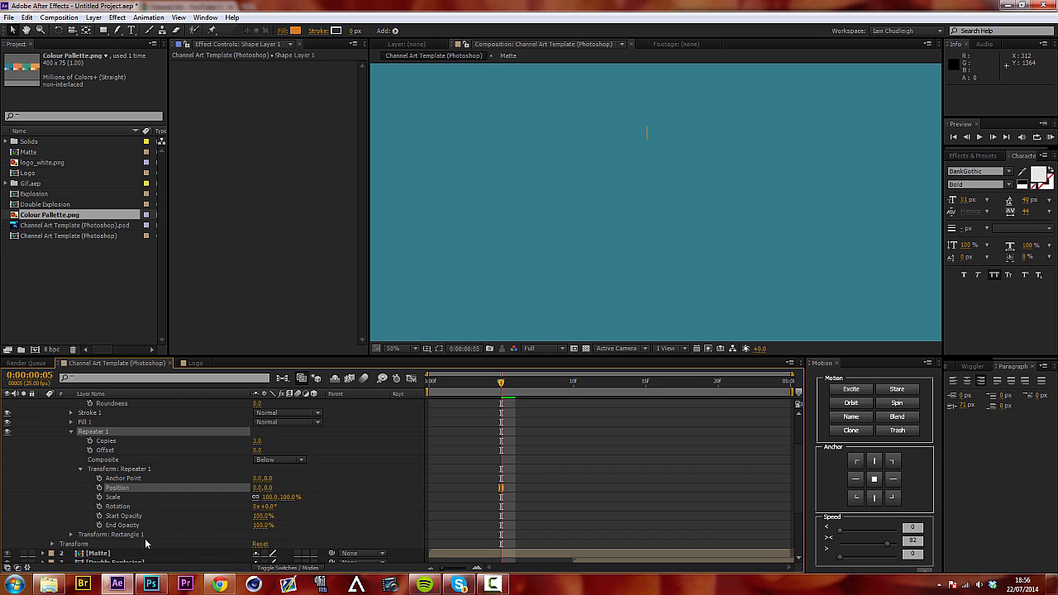
Give the repeater's rotation the expression 360/content("Rectangle 1").content("Repeater 1").copies, linking it to the Copies property.
{"action": "left_click", "coordinate": [99, 505], "text": "alt"}
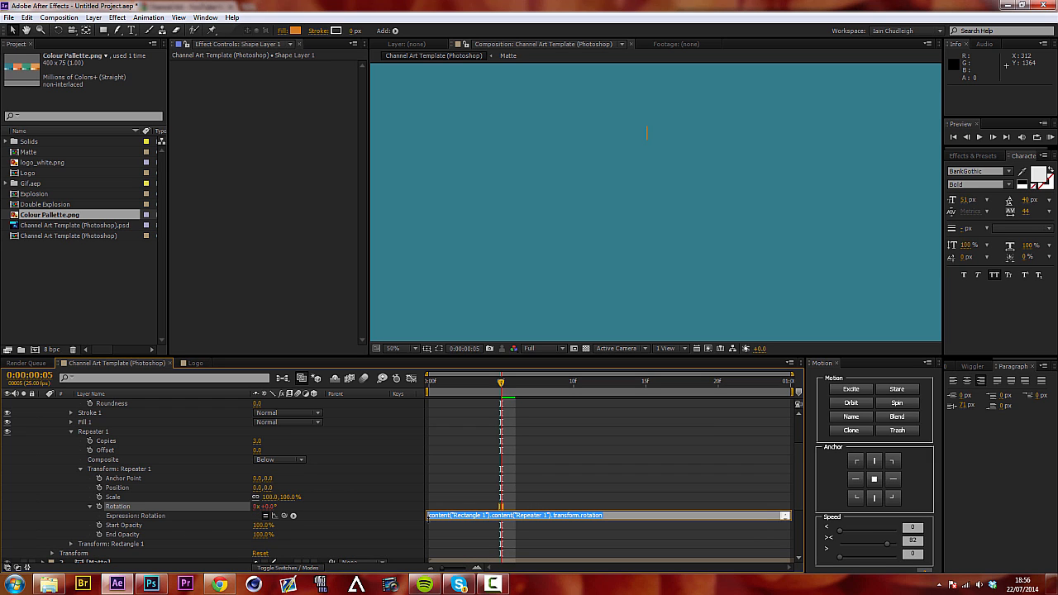
{"action": "type", "text": "360/"}
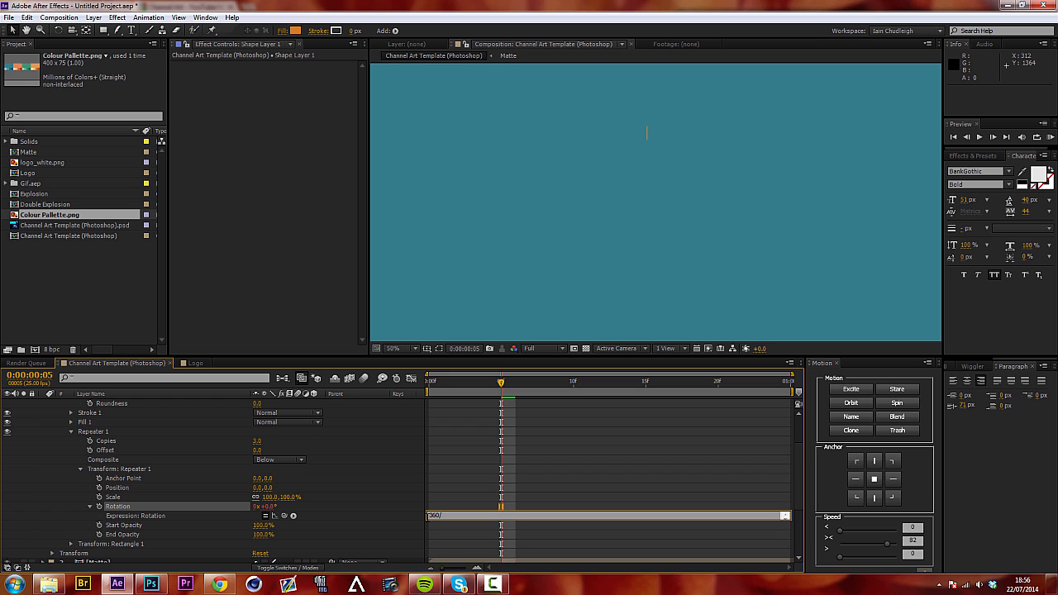
{"action": "left_click_drag", "start_coordinate": [287, 516], "coordinate": [106, 442]}
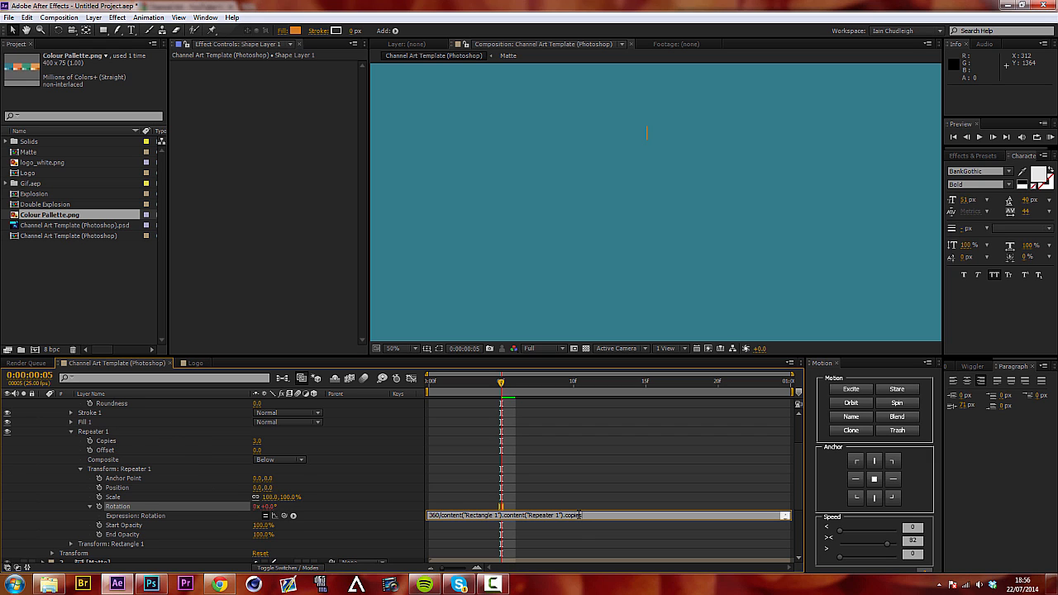
{"action": "left_click", "coordinate": [605, 499]}
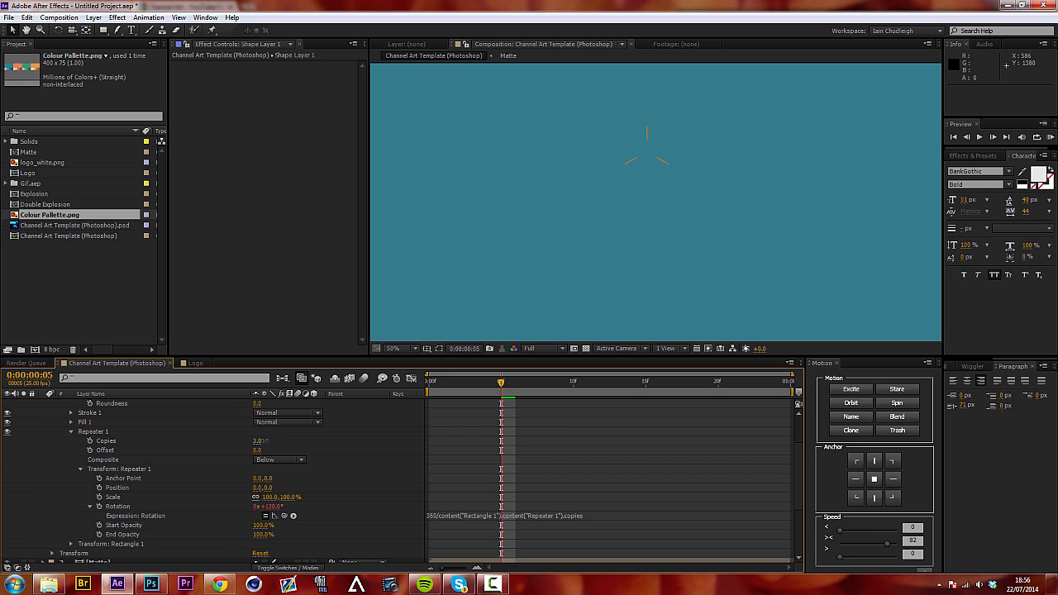
Try different repeater copy counts, ending at 92, and reapply the rotation expression.
{"action": "mouse_move", "coordinate": [259, 441]}
{"action": "left_mouse_down"}
{"action": "mouse_move", "coordinate": [279, 443]}
{"action": "mouse_move", "coordinate": [259, 452]}
{"action": "left_mouse_up"}
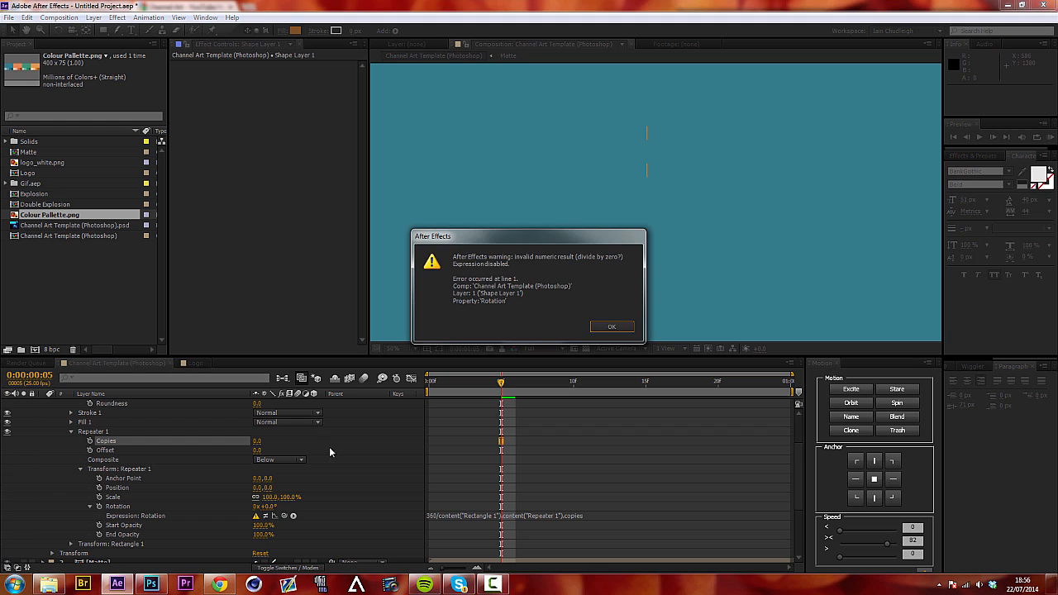
{"action": "left_click", "coordinate": [628, 328]}
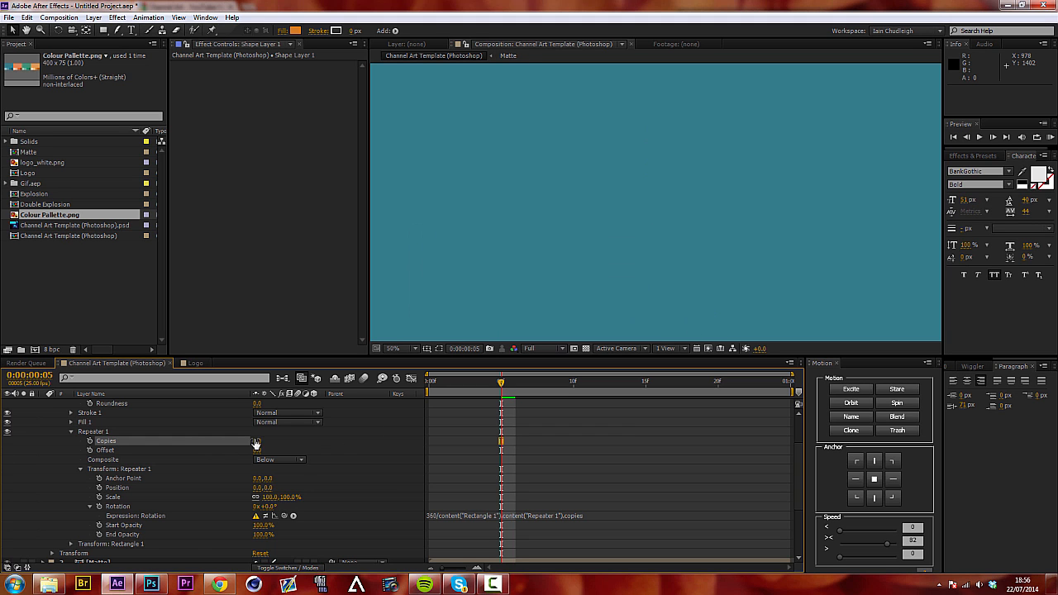
{"action": "left_click_drag", "start_coordinate": [256, 443], "coordinate": [286, 441]}
{"action": "left_click", "coordinate": [441, 516]}
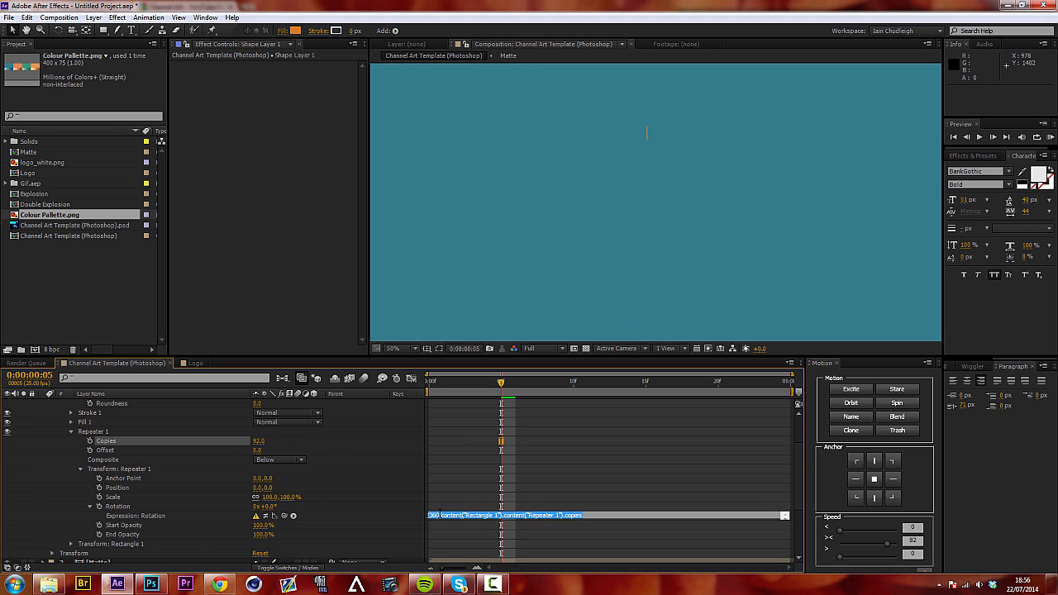
{"action": "left_click", "coordinate": [356, 447]}
Set the repeater's copies to 10, and collapse and select Shape Layer 1.
{"action": "left_click", "coordinate": [256, 441]}
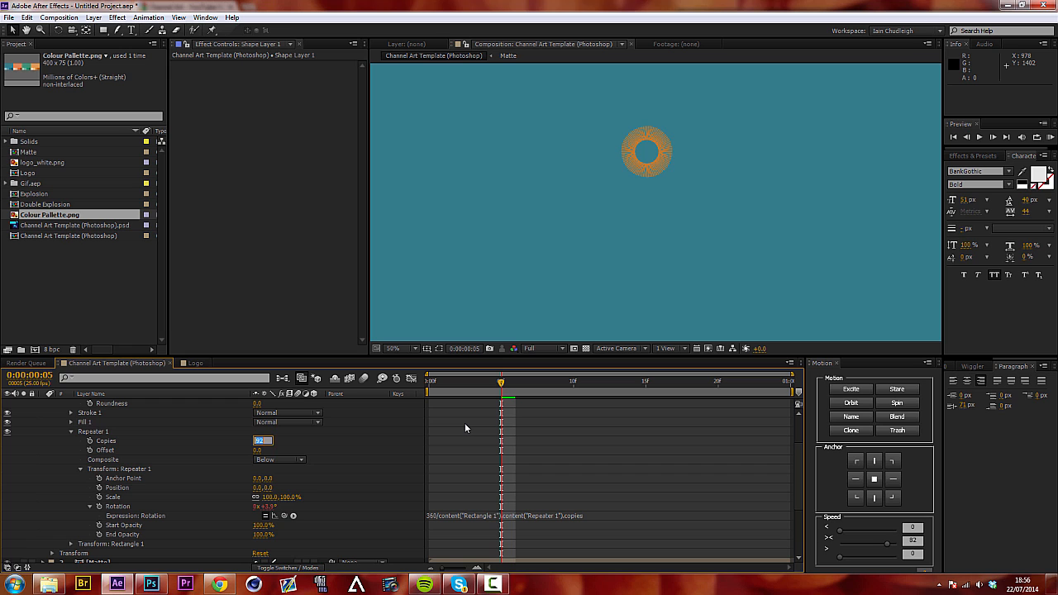
{"action": "type", "text": "10"}
{"action": "key", "text": "Return"}
{"action": "scroll", "coordinate": [171, 458], "scroll_direction": "up", "scroll_amount": 3}
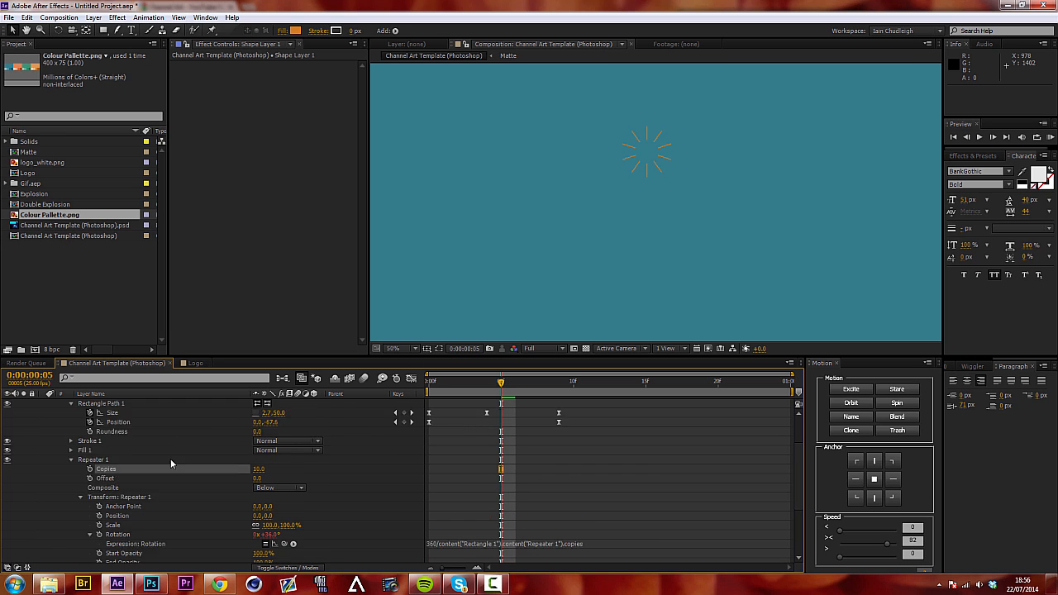
{"action": "left_click", "coordinate": [45, 405]}
{"action": "left_click", "coordinate": [115, 405]}
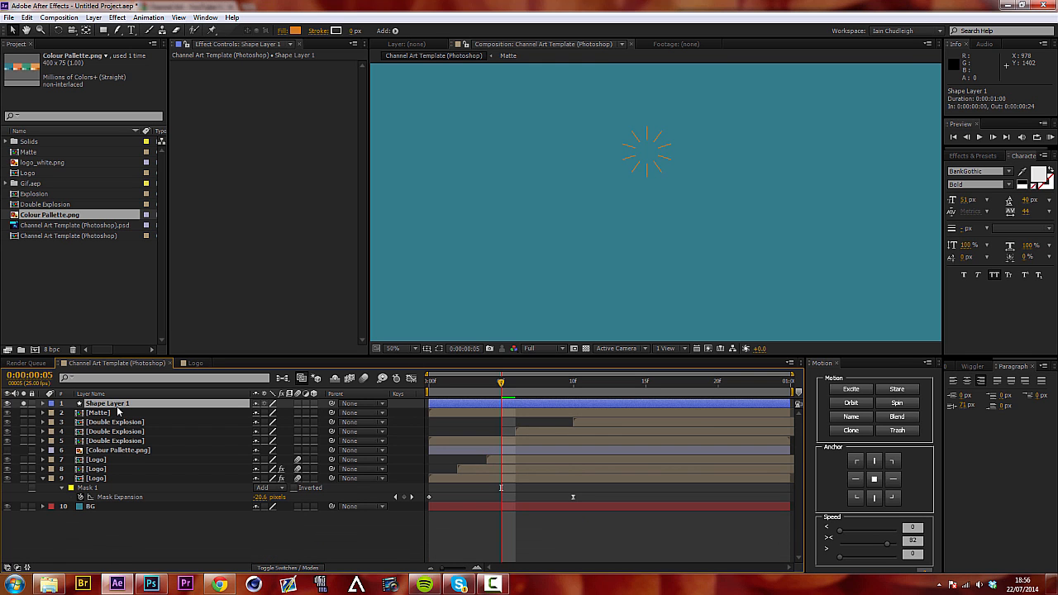
Duplicate Shape Layer 1 into a copy that starts one frame later and is rotated 12°.
{"action": "key", "text": "ctrl+d"}
{"action": "scroll", "coordinate": [707, 163], "scroll_direction": "up", "scroll_amount": 2}
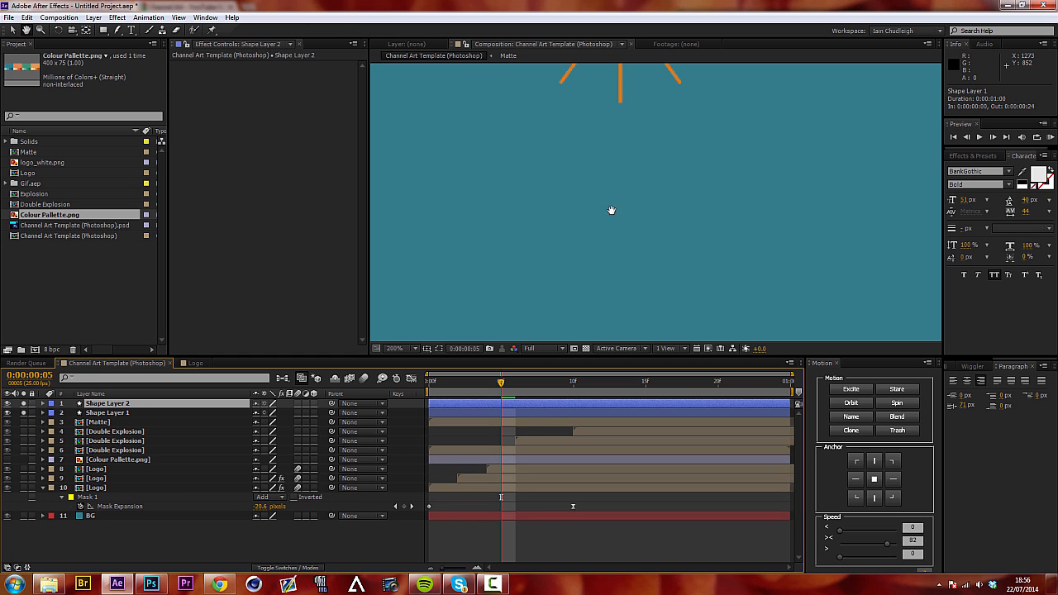
{"action": "left_click_drag", "start_coordinate": [612, 210], "coordinate": [606, 326]}
{"action": "left_click_drag", "start_coordinate": [478, 407], "coordinate": [496, 409]}
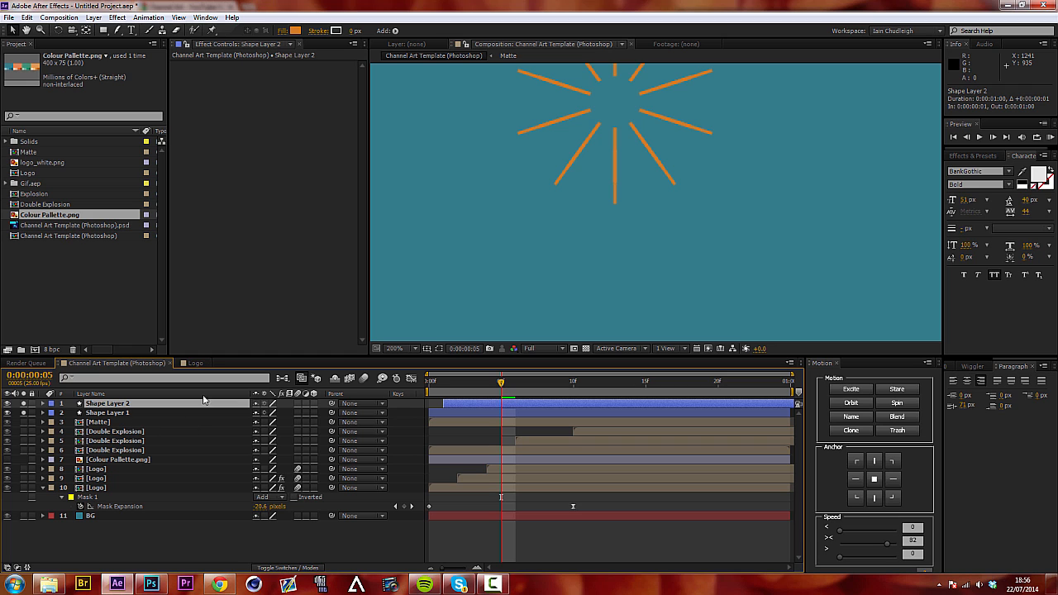
{"action": "key", "text": "r"}
{"action": "left_click_drag", "start_coordinate": [271, 413], "coordinate": [279, 415]}
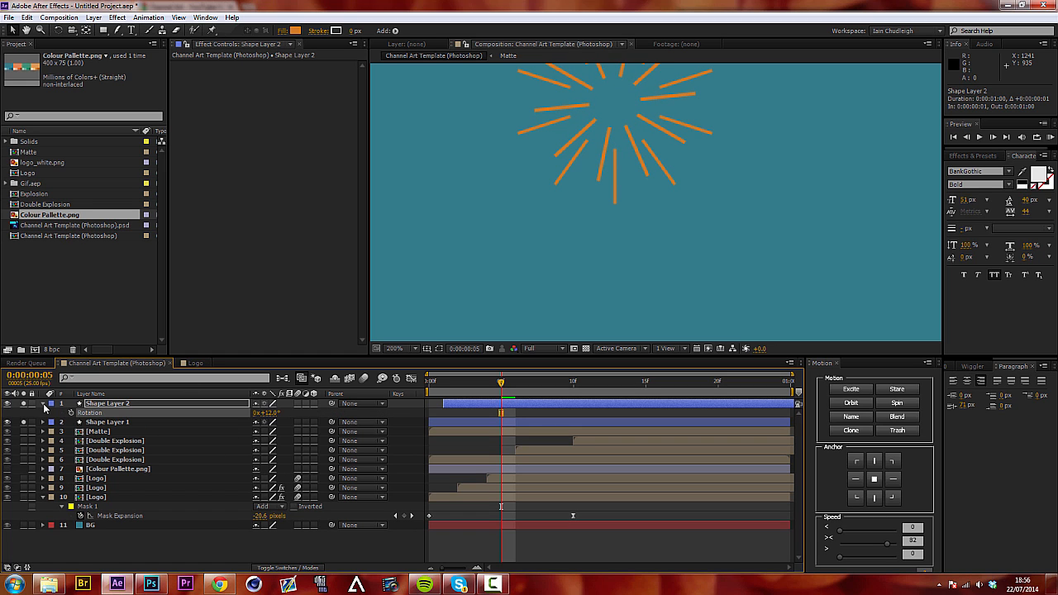
Change the rectangle Size keyframe at frame 5 of Shape Layer 2 to 2.0, 20.0.
{"action": "left_click", "coordinate": [44, 404]}
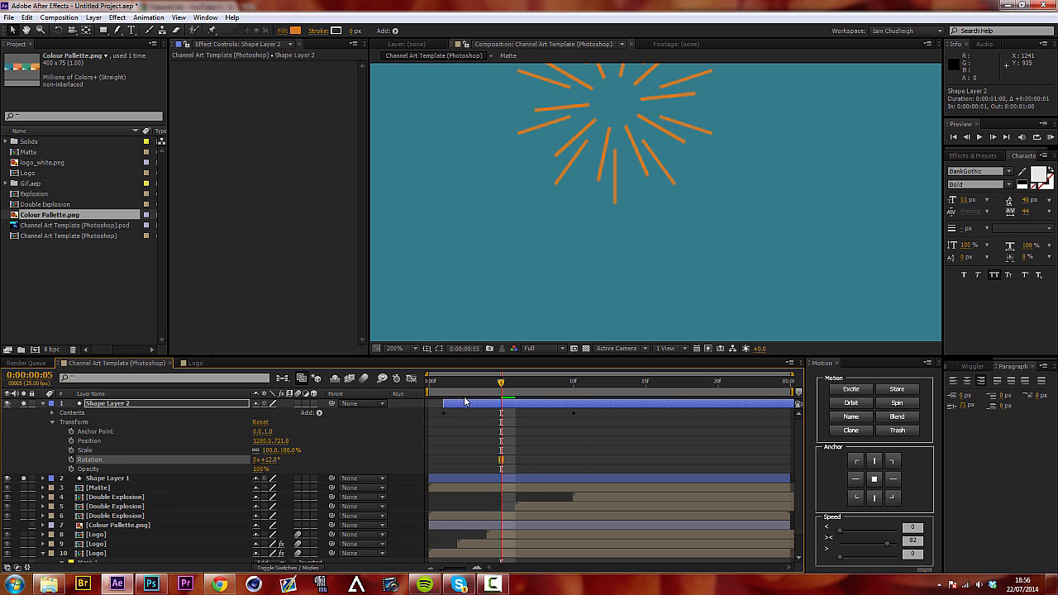
{"action": "key", "text": "u"}
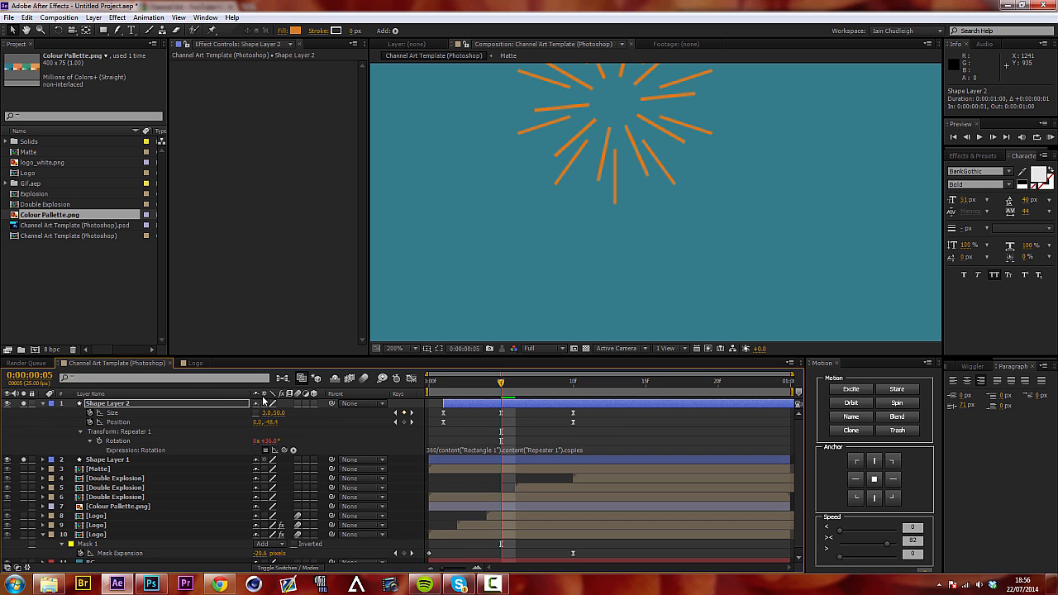
{"action": "left_click", "coordinate": [453, 385]}
{"action": "left_click_drag", "start_coordinate": [453, 386], "coordinate": [501, 386]}
{"action": "left_click_drag", "start_coordinate": [281, 414], "coordinate": [256, 413]}
{"action": "left_click", "coordinate": [269, 412]}
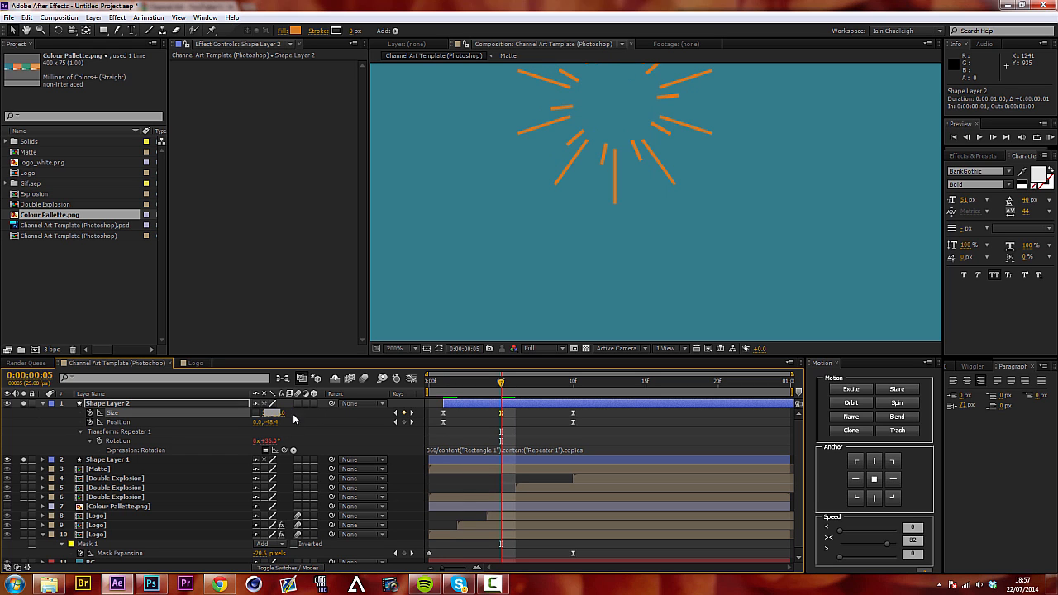
{"action": "type", "text": "2"}
{"action": "key", "text": "Return"}
{"action": "left_click_drag", "start_coordinate": [441, 383], "coordinate": [501, 398]}
{"action": "scroll", "coordinate": [480, 227], "scroll_direction": "down", "scroll_amount": 1}
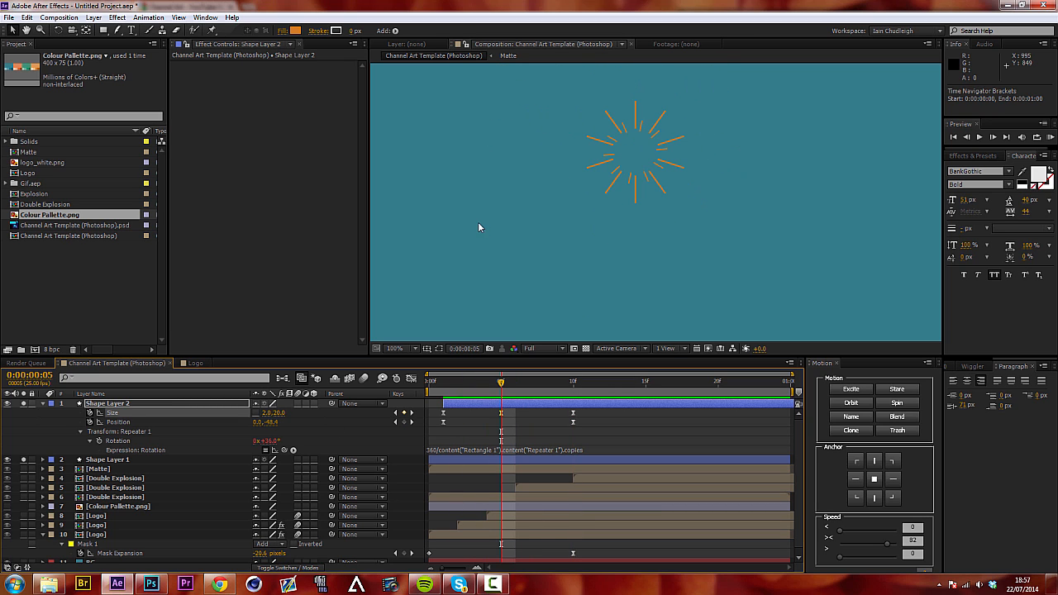
Turn off solo on both shape layers, shift them two frames later together, and preview the result with the logo.
{"action": "left_click", "coordinate": [43, 404]}
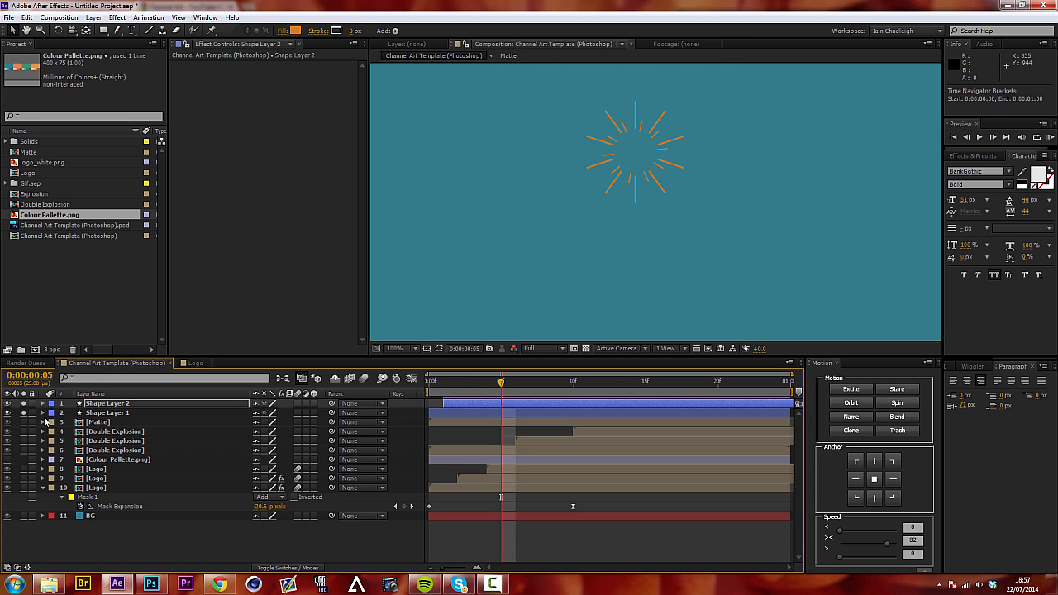
{"action": "left_click_drag", "start_coordinate": [23, 405], "coordinate": [23, 414]}
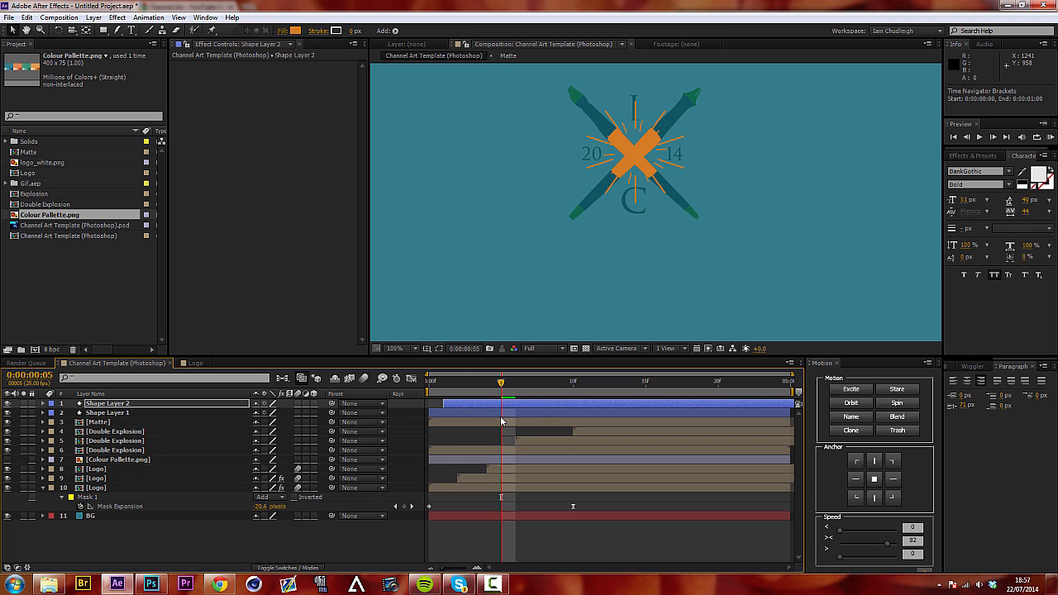
{"action": "left_click_drag", "start_coordinate": [484, 392], "coordinate": [407, 387]}
{"action": "left_click", "coordinate": [456, 413], "text": "shift"}
{"action": "key", "text": "space"}
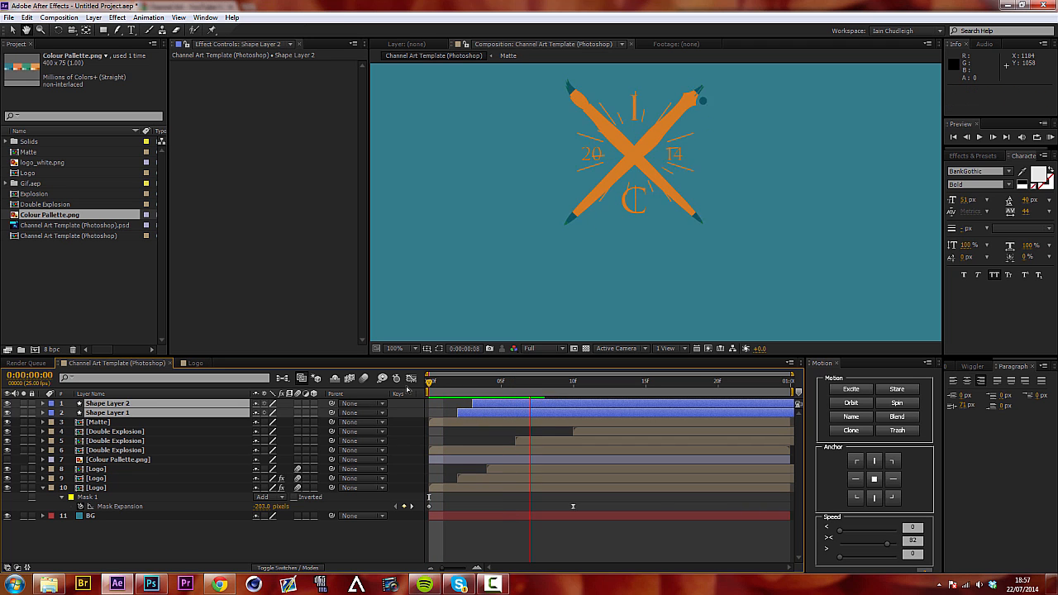
{"action": "key", "text": "space"}
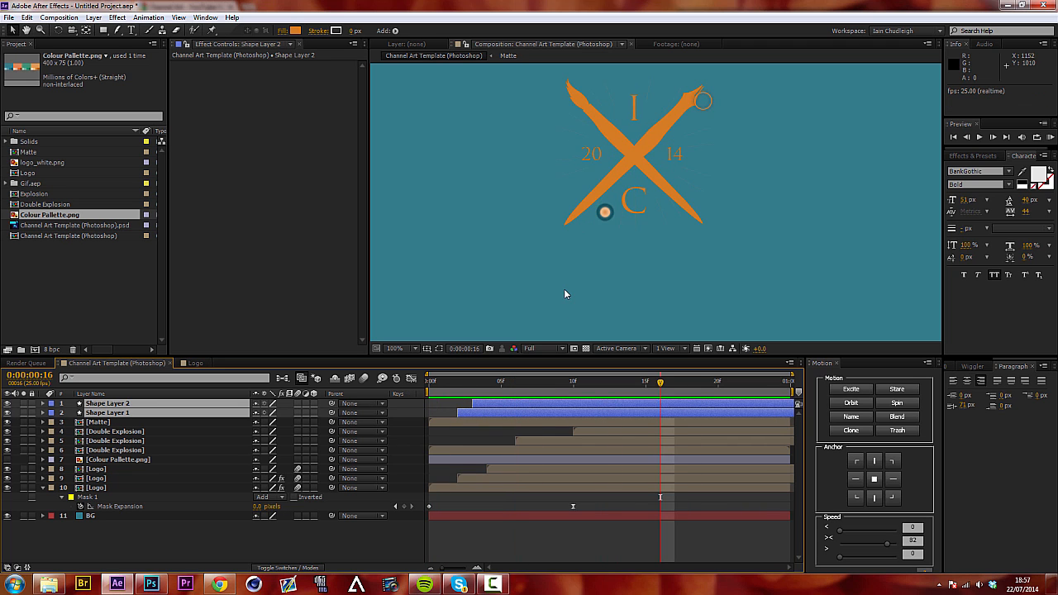
{"action": "scroll", "coordinate": [564, 288], "scroll_direction": "down", "scroll_amount": 2}
{"action": "scroll", "coordinate": [563, 288], "scroll_direction": "up", "scroll_amount": 1}
{"action": "left_click_drag", "start_coordinate": [496, 387], "coordinate": [544, 389]}
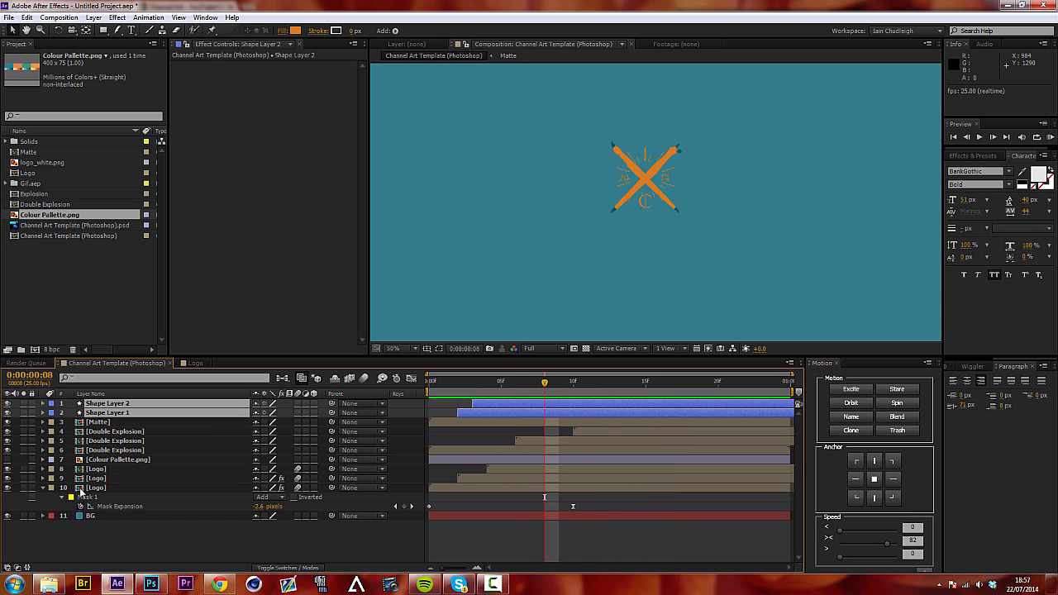
Move Shape Layer 1 and Shape Layer 2 below the Matte layer, and put Colour Pallette.png at the top of the layer stack.
{"action": "left_click", "coordinate": [44, 488]}
{"action": "key", "text": "ctrl+shift+a"}
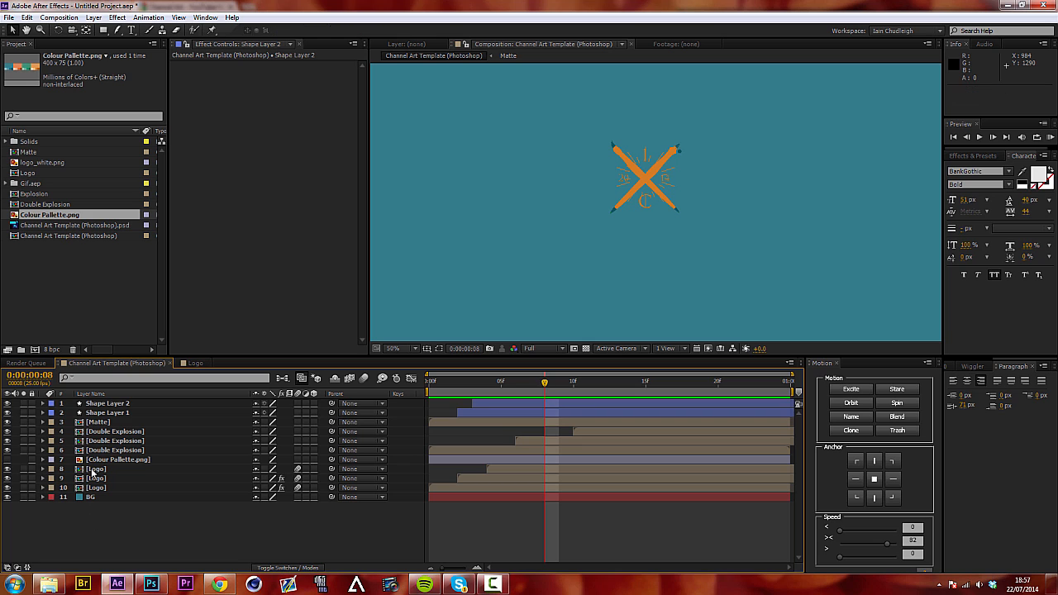
{"action": "left_click", "coordinate": [99, 405]}
{"action": "left_click", "coordinate": [100, 413], "text": "shift"}
{"action": "left_click_drag", "start_coordinate": [100, 414], "coordinate": [102, 428]}
{"action": "left_click", "coordinate": [138, 544]}
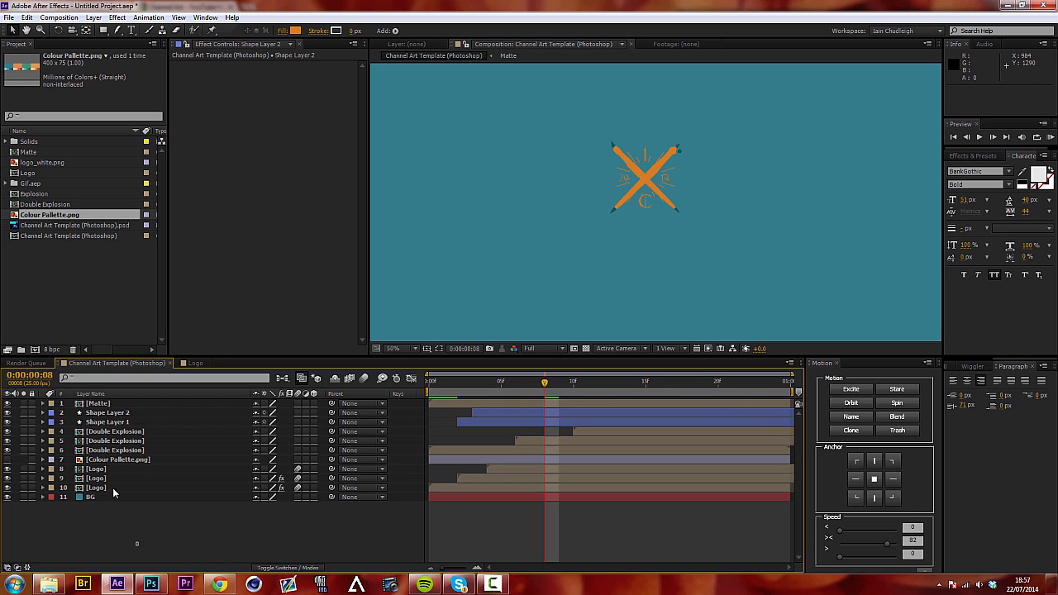
{"action": "mouse_move", "coordinate": [113, 494]}
{"action": "left_mouse_down"}
{"action": "mouse_move", "coordinate": [107, 439]}
{"action": "mouse_move", "coordinate": [118, 513]}
{"action": "left_mouse_up"}
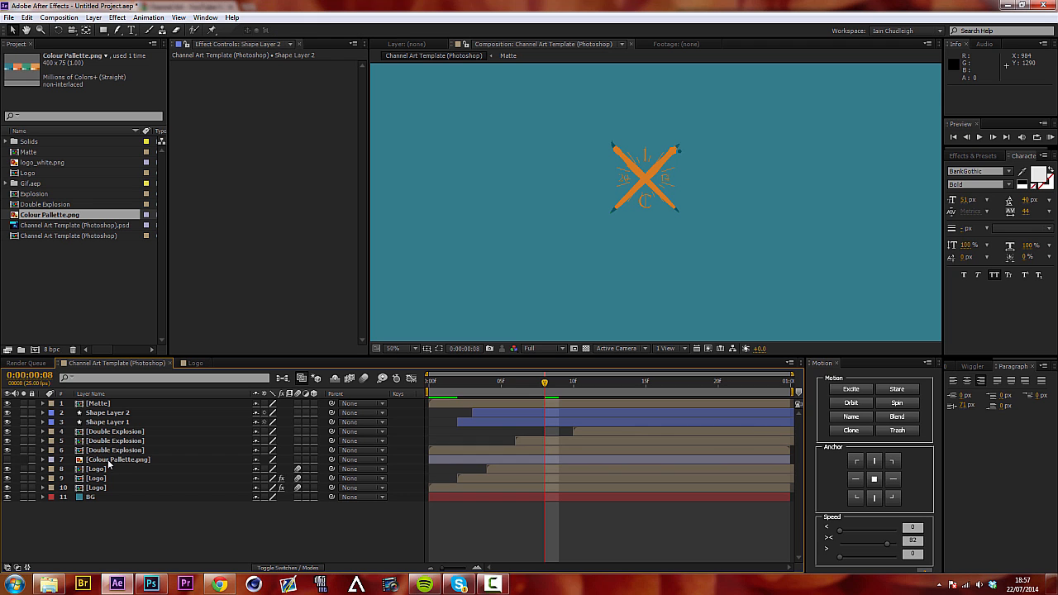
{"action": "left_click_drag", "start_coordinate": [108, 461], "coordinate": [107, 402]}
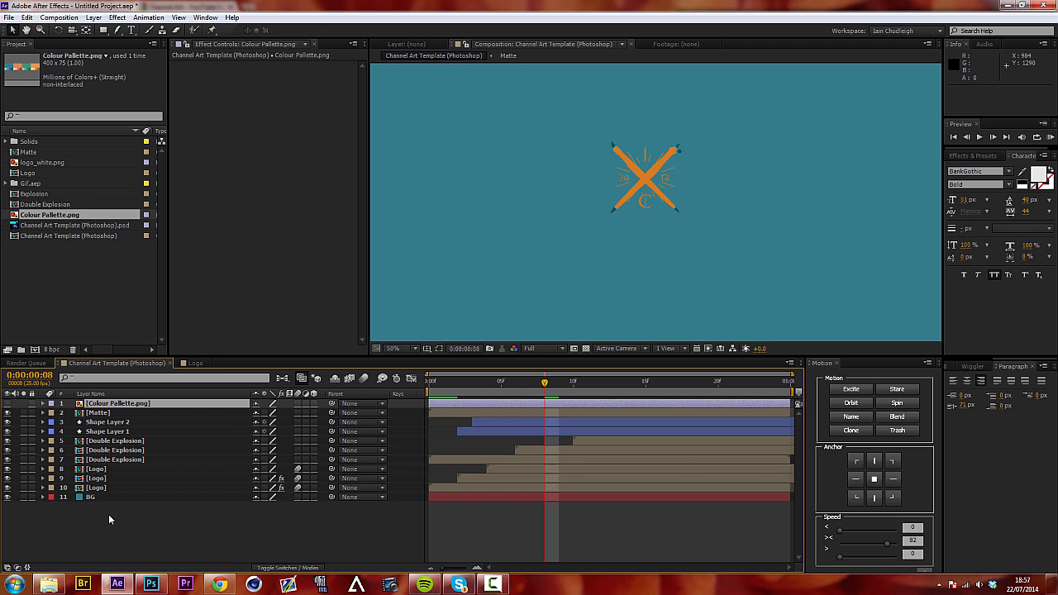
Pre-compose the three Logo layers into a new composition named Animation.
{"action": "left_click_drag", "start_coordinate": [109, 515], "coordinate": [106, 447]}
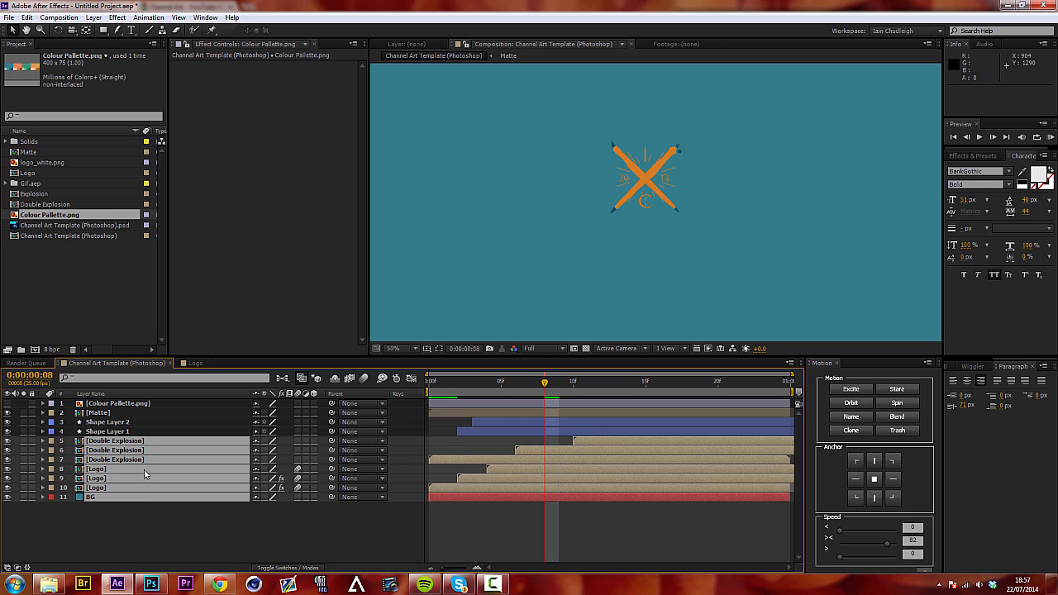
{"action": "left_click_drag", "start_coordinate": [501, 382], "coordinate": [704, 382]}
{"action": "left_click", "coordinate": [102, 506]}
{"action": "left_click", "coordinate": [105, 468]}
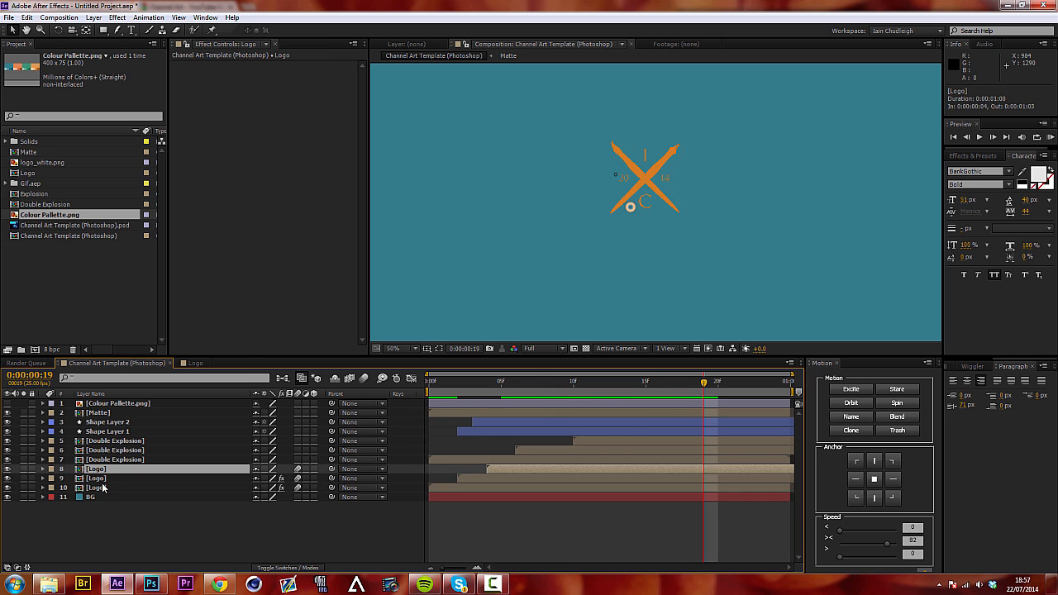
{"action": "left_click", "coordinate": [105, 488], "text": "shift"}
{"action": "right_click", "coordinate": [114, 487]}
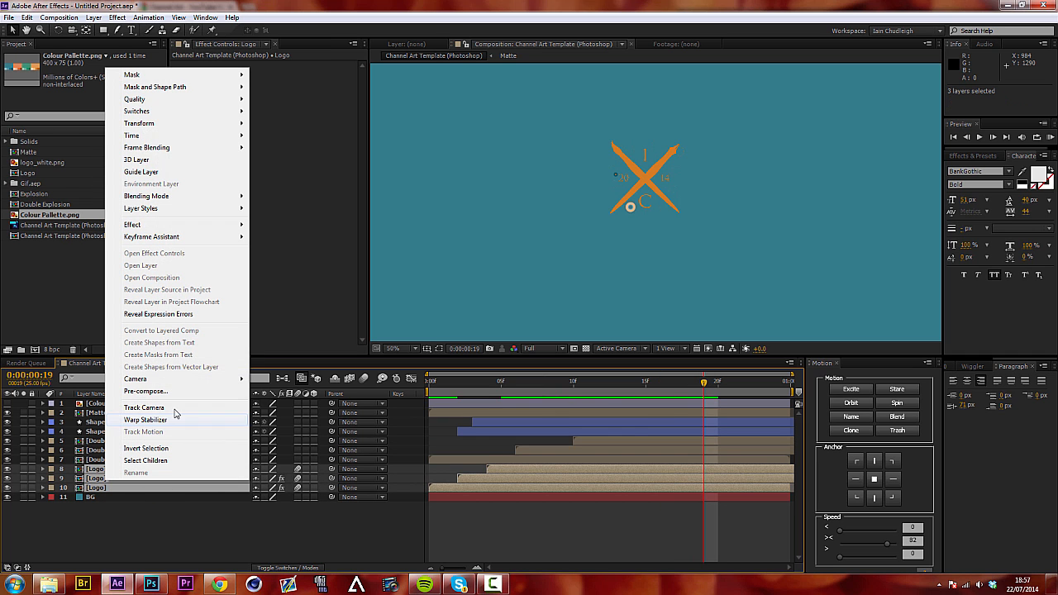
{"action": "left_click", "coordinate": [144, 391]}
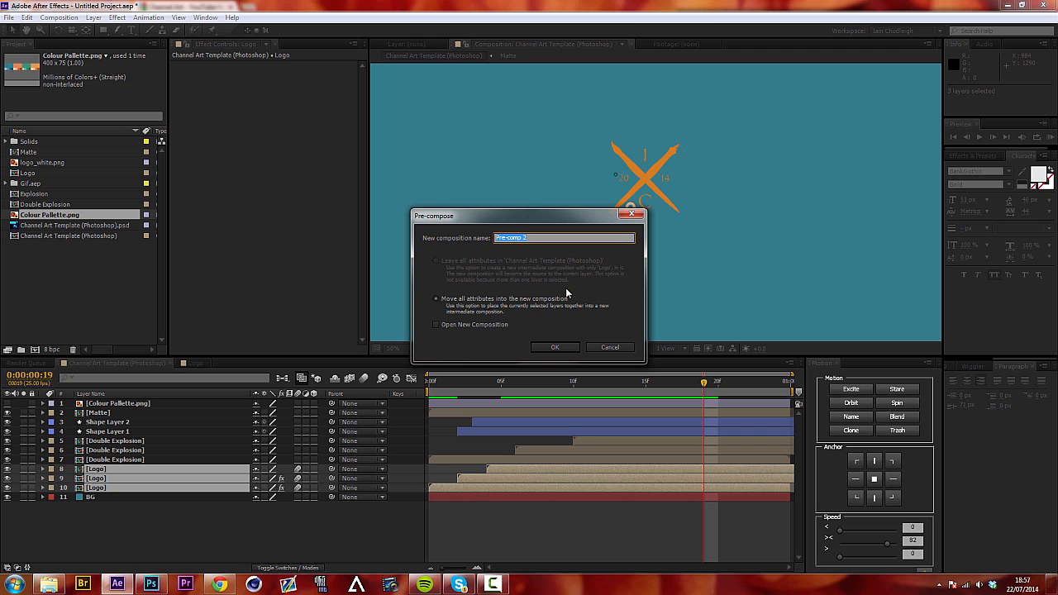
{"action": "type", "text": "Animation"}
{"action": "key", "text": "Return"}
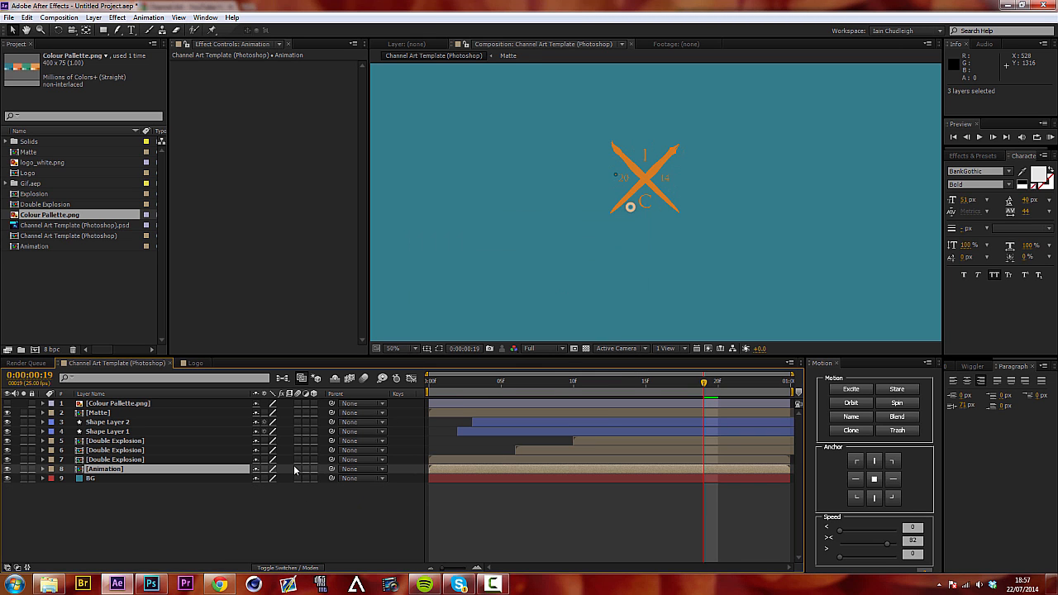
Set the duration of the Channel Art Template (Photoshop) composition to 2 seconds.
{"action": "right_click", "coordinate": [204, 512]}
{"action": "left_click", "coordinate": [149, 521]}
{"action": "right_click", "coordinate": [147, 526]}
{"action": "left_click", "coordinate": [203, 425]}
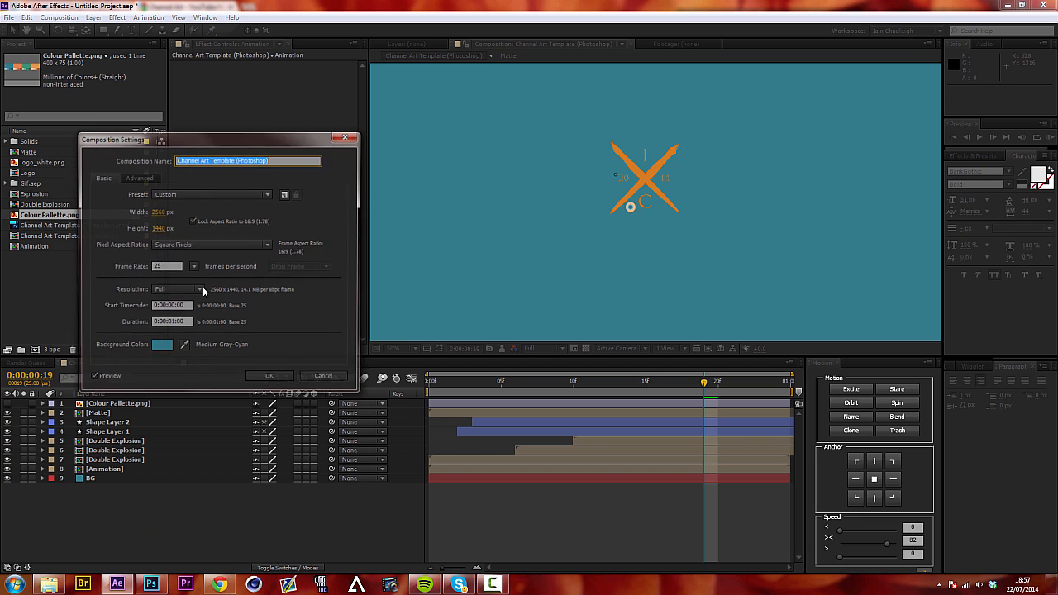
{"action": "left_click", "coordinate": [175, 323]}
{"action": "key", "text": "BackSpace"}
{"action": "type", "text": "2"}
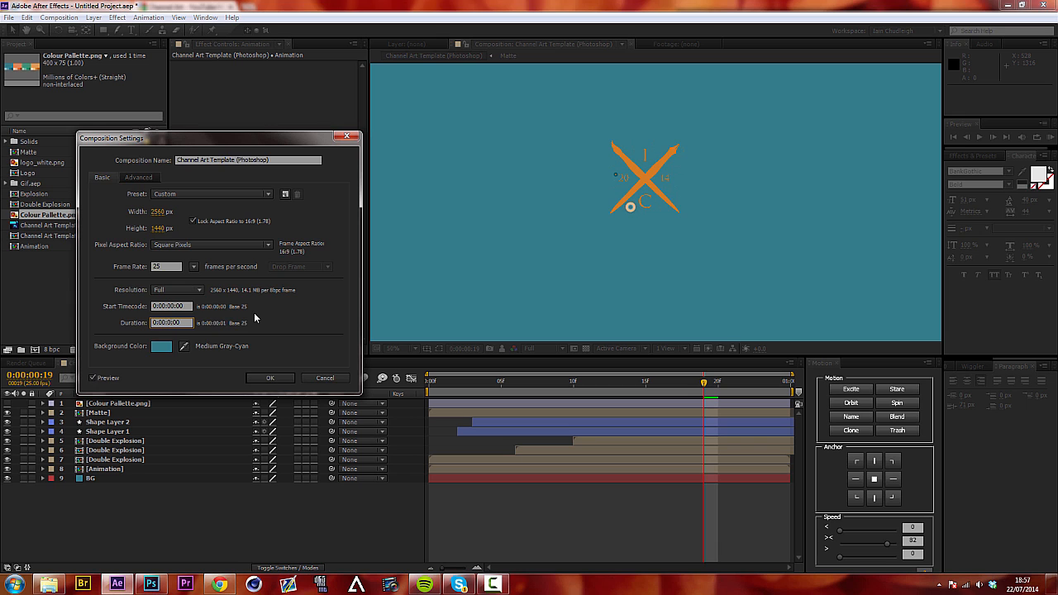
{"action": "key", "text": "Return"}
Extend the Matte and BG layers to the end of the two-second composition.
{"action": "left_click_drag", "start_coordinate": [616, 376], "coordinate": [851, 382]}
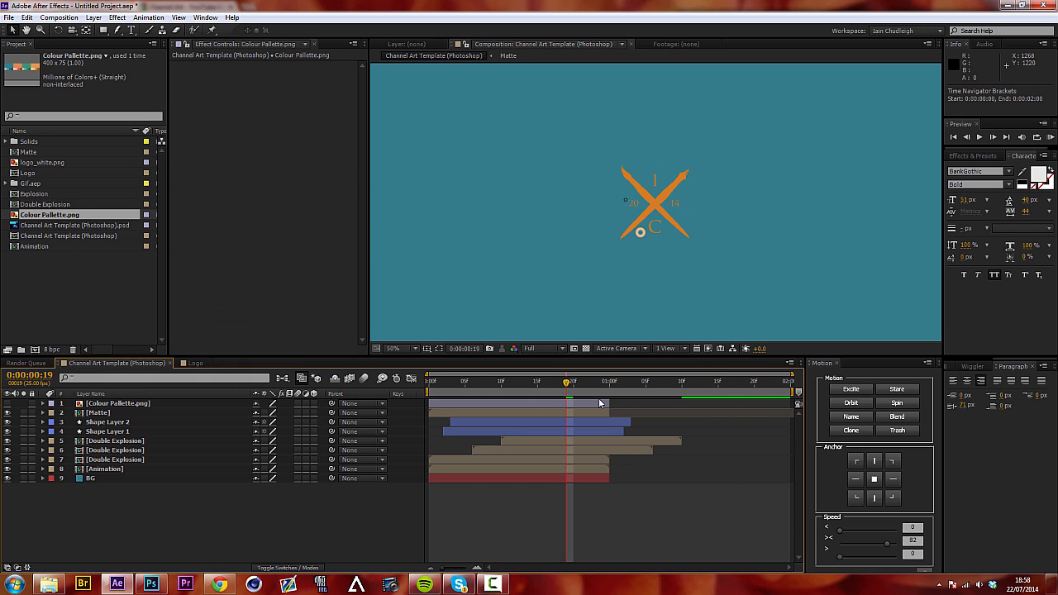
{"action": "left_click_drag", "start_coordinate": [609, 413], "coordinate": [794, 413]}
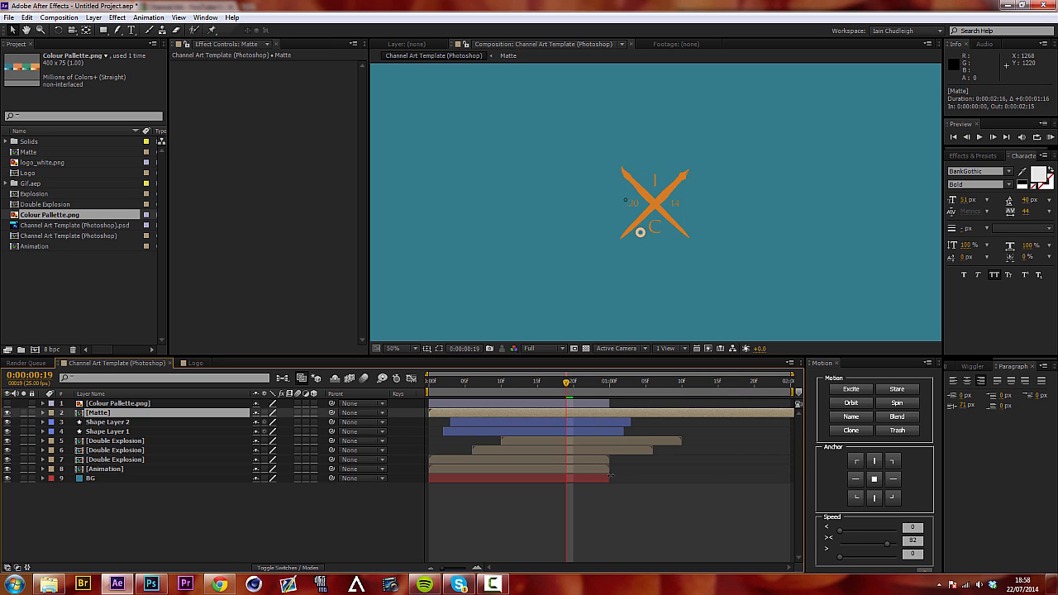
{"action": "left_click_drag", "start_coordinate": [609, 478], "coordinate": [794, 478]}
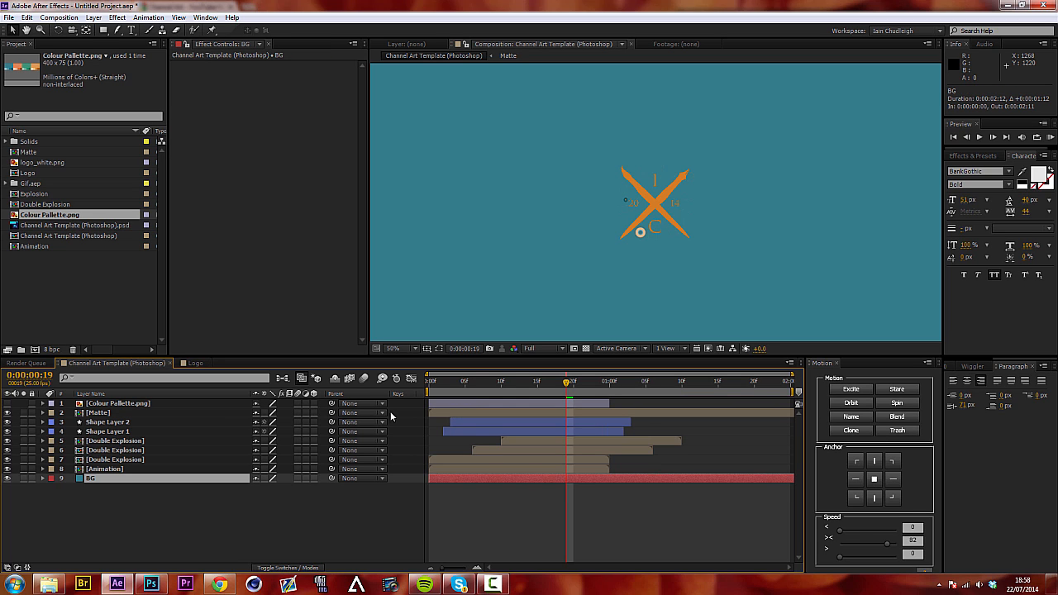
Duplicate the Animation layer and start the copy at 0:00:01:00, where the original ends.
{"action": "left_click", "coordinate": [105, 469]}
{"action": "key", "text": "ctrl+d"}
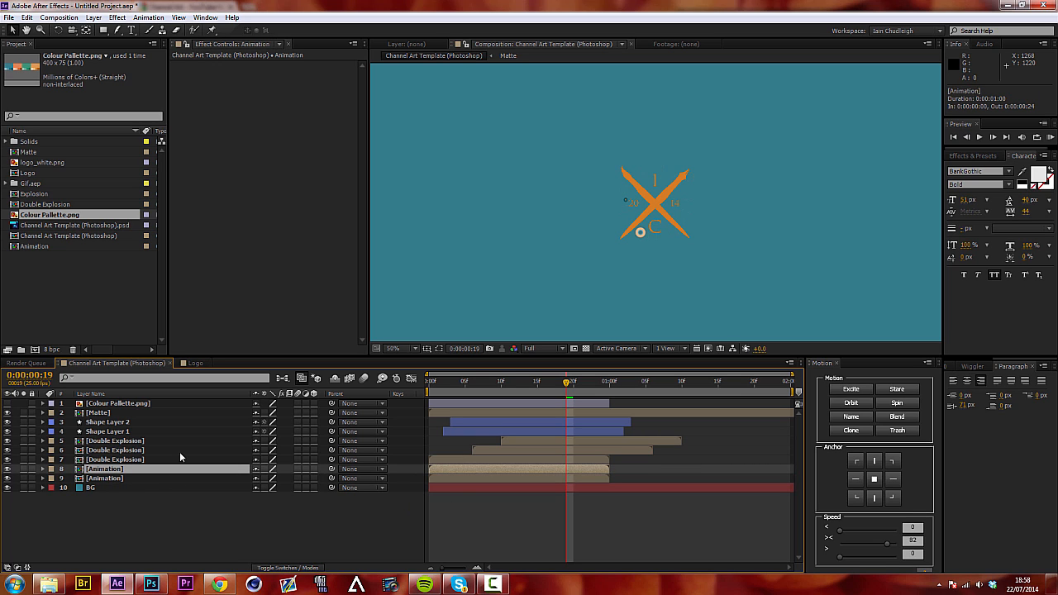
{"action": "left_click_drag", "start_coordinate": [513, 477], "coordinate": [624, 483]}
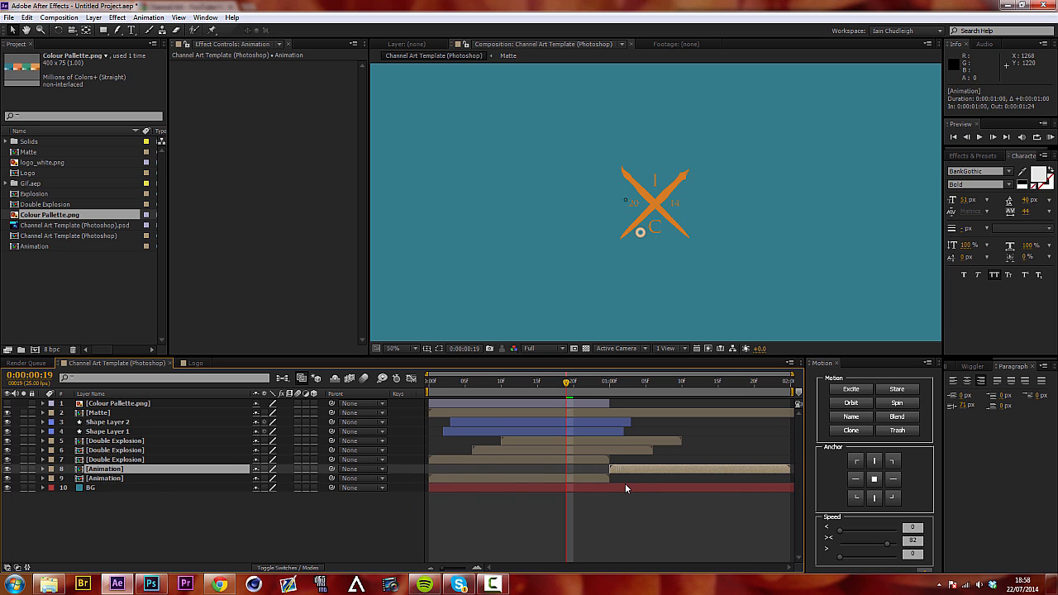
Time-reverse the second Animation layer and preview the whole composition from the start.
{"action": "right_click", "coordinate": [633, 469]}
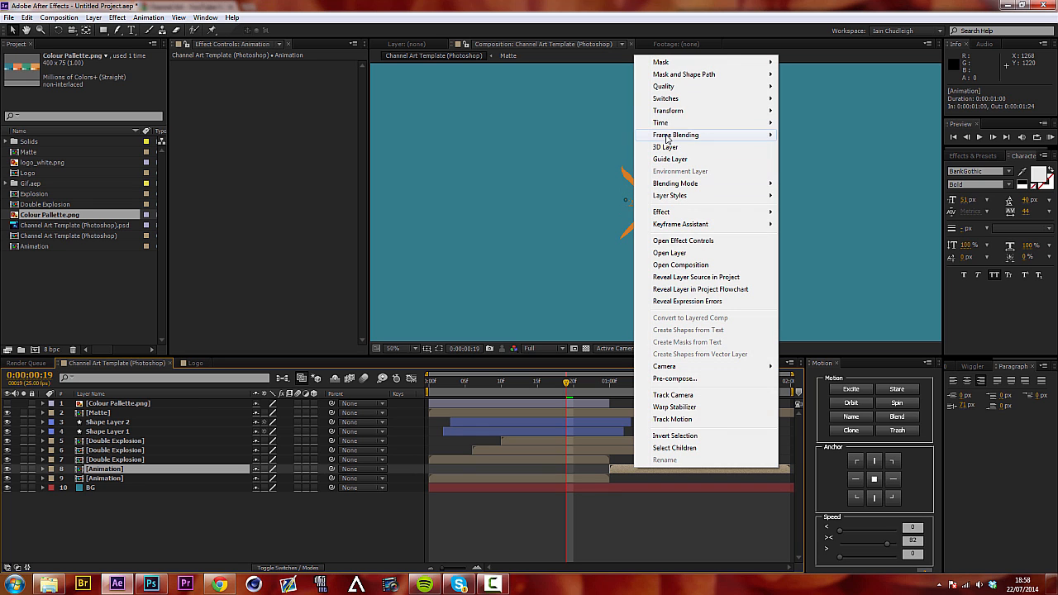
{"action": "mouse_move", "coordinate": [661, 124]}
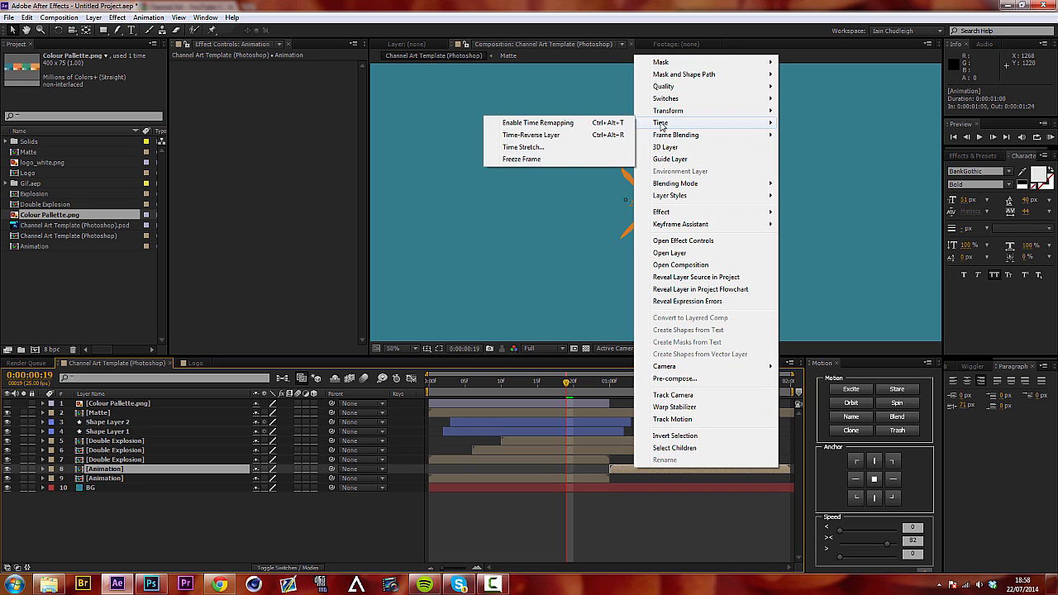
{"action": "left_click", "coordinate": [531, 135]}
{"action": "key", "text": "Home"}
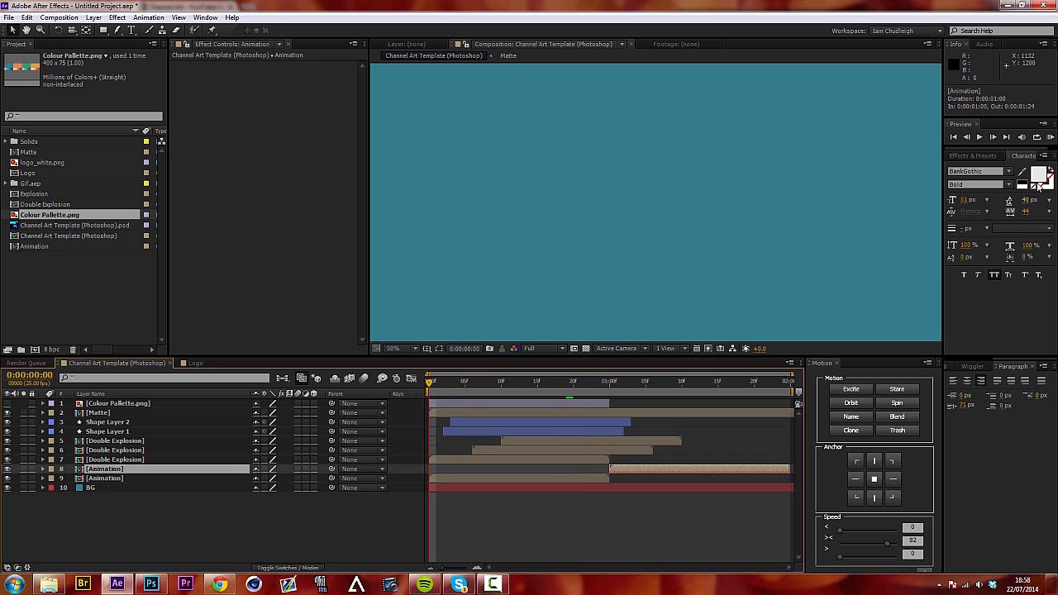
{"action": "left_click", "coordinate": [1050, 137]}
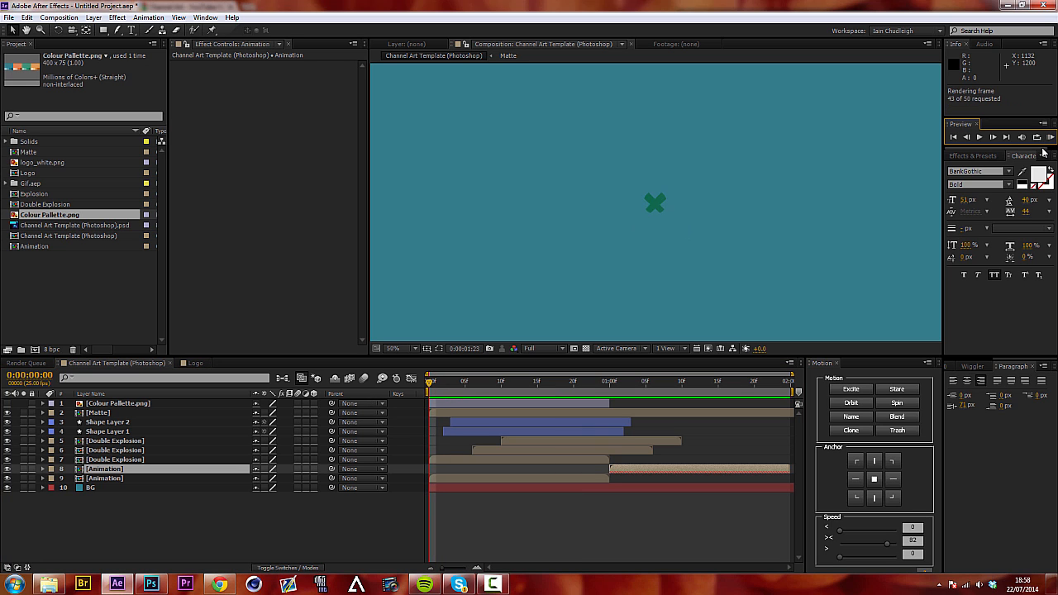
{"action": "key", "text": "space"}
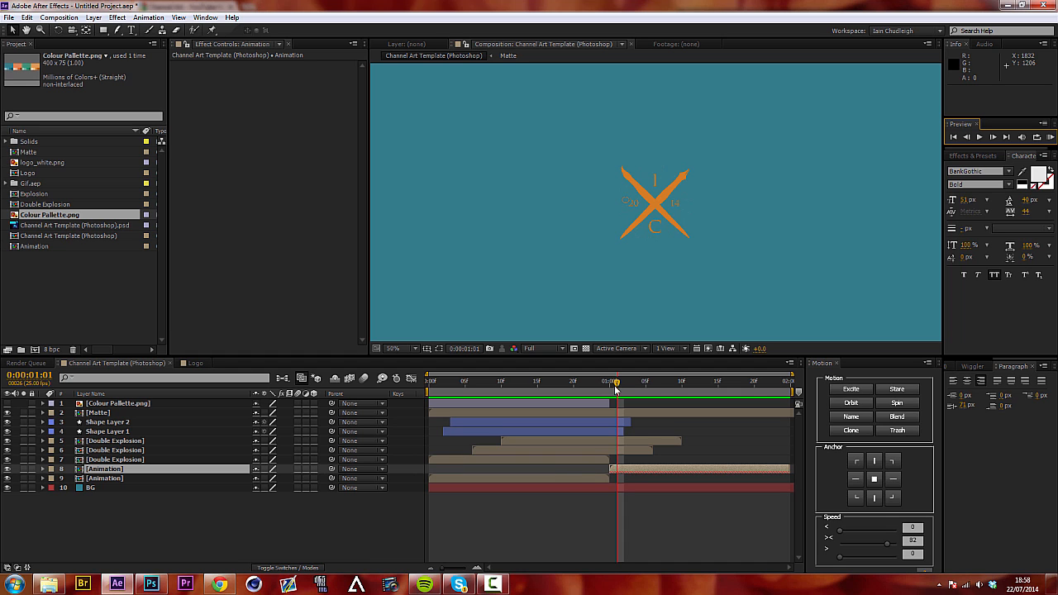
Open the Animation composition, reveal the Mask Expansion keyframes of its three Logo layers, and preview the reveal.
{"action": "double_click", "coordinate": [588, 476]}
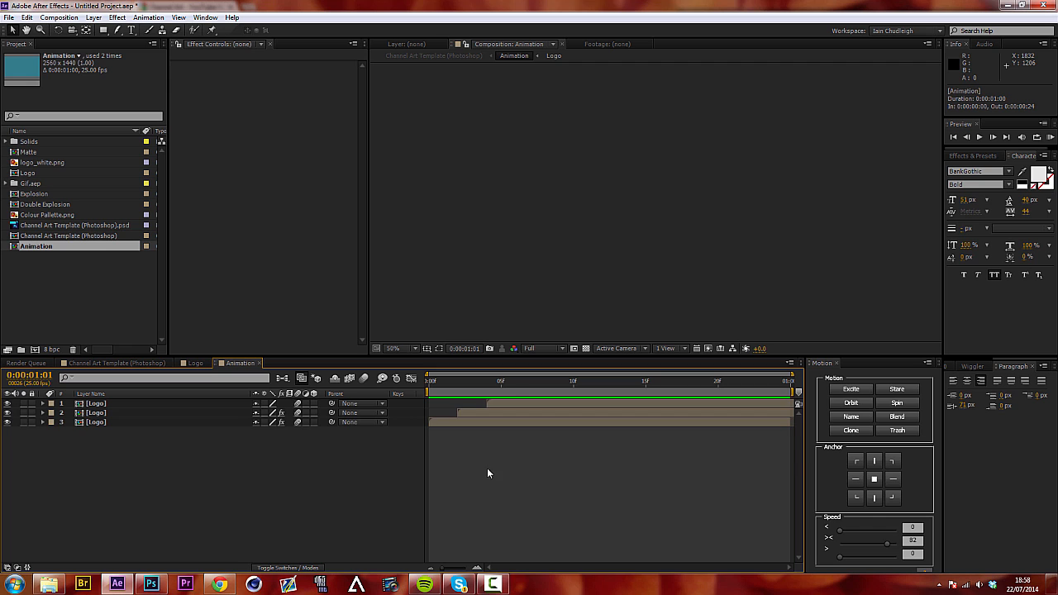
{"action": "key", "text": "u"}
{"action": "left_click_drag", "start_coordinate": [605, 390], "coordinate": [518, 403]}
{"action": "key", "text": "space"}
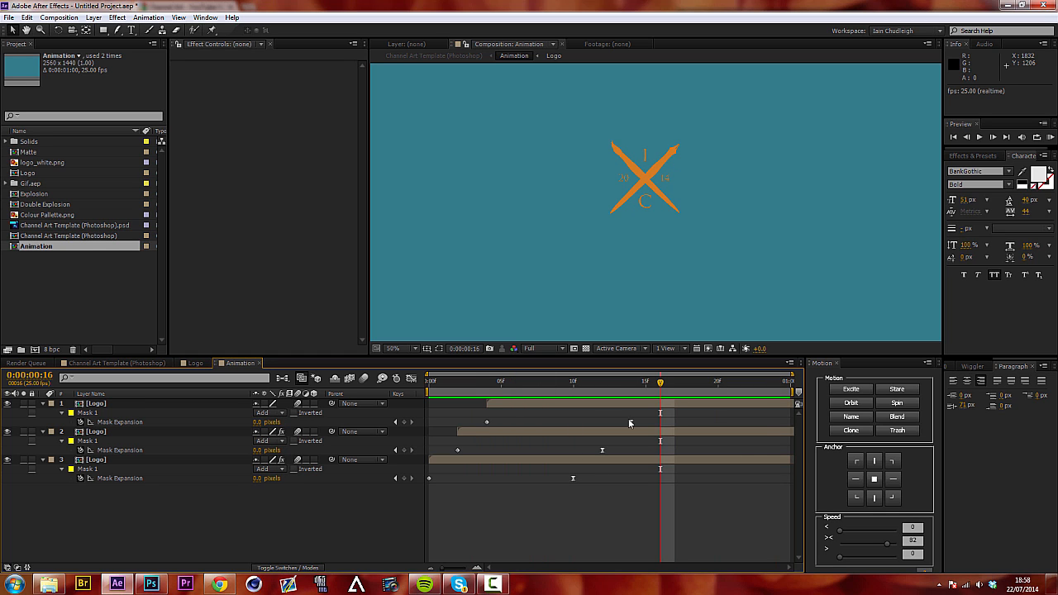
{"action": "left_click_drag", "start_coordinate": [648, 524], "coordinate": [407, 413]}
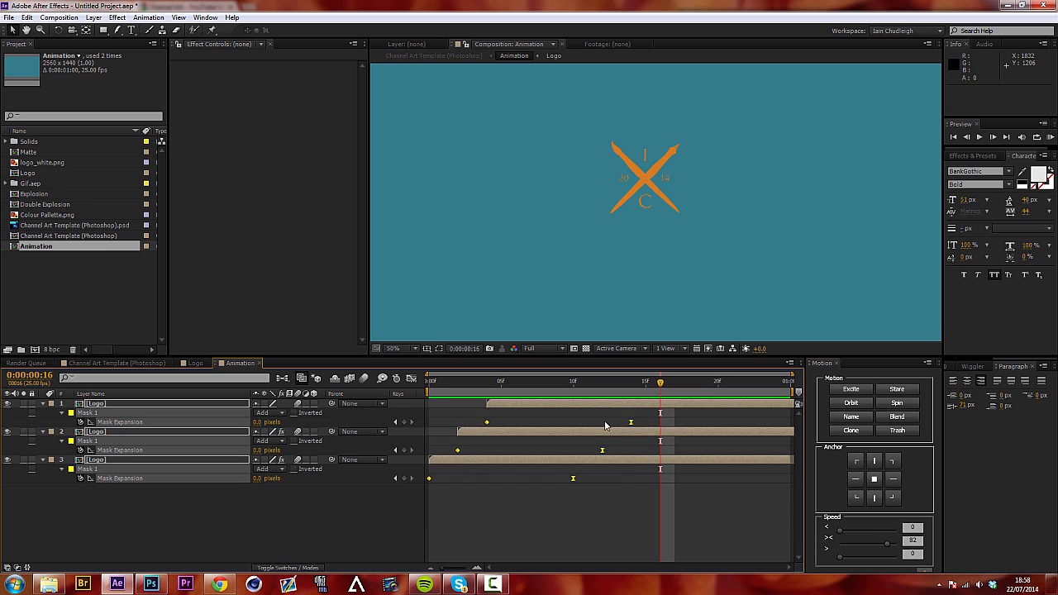
{"action": "left_click_drag", "start_coordinate": [631, 426], "coordinate": [602, 426]}
{"action": "key", "text": "ctrl+z"}
Move the ending Mask Expansion keyframes of all three Logo layers one frame earlier, with the top layer's at 0:00:00:13.
{"action": "left_click_drag", "start_coordinate": [666, 520], "coordinate": [561, 409]}
{"action": "left_click_drag", "start_coordinate": [630, 422], "coordinate": [614, 427]}
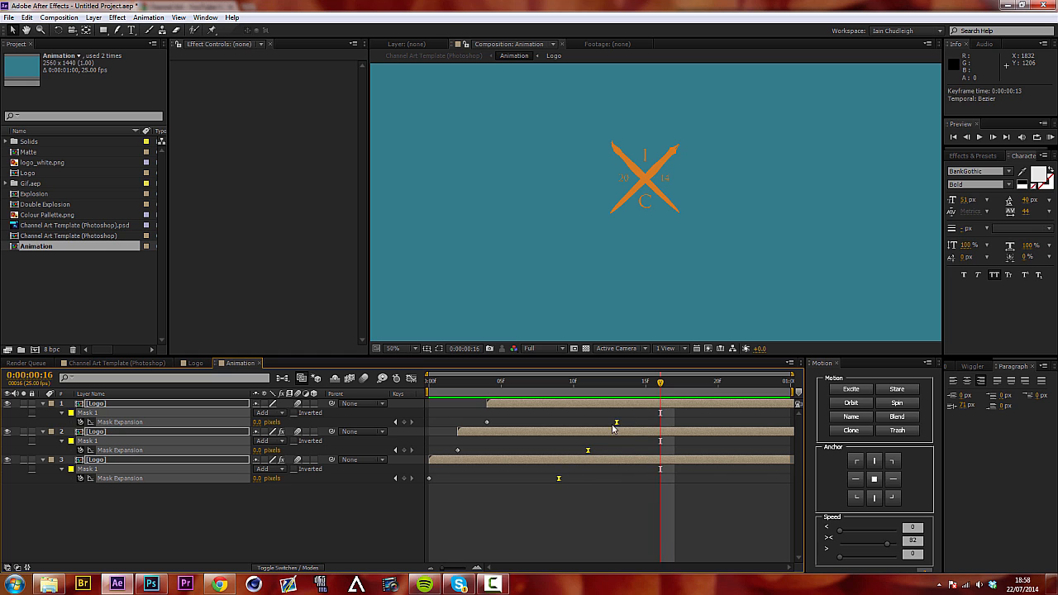
{"action": "left_click", "coordinate": [596, 517]}
Return to the Channel Art Template (Photoshop) composition and preview the tightened logo reveal from 0:00:00:10.
{"action": "left_click", "coordinate": [193, 365]}
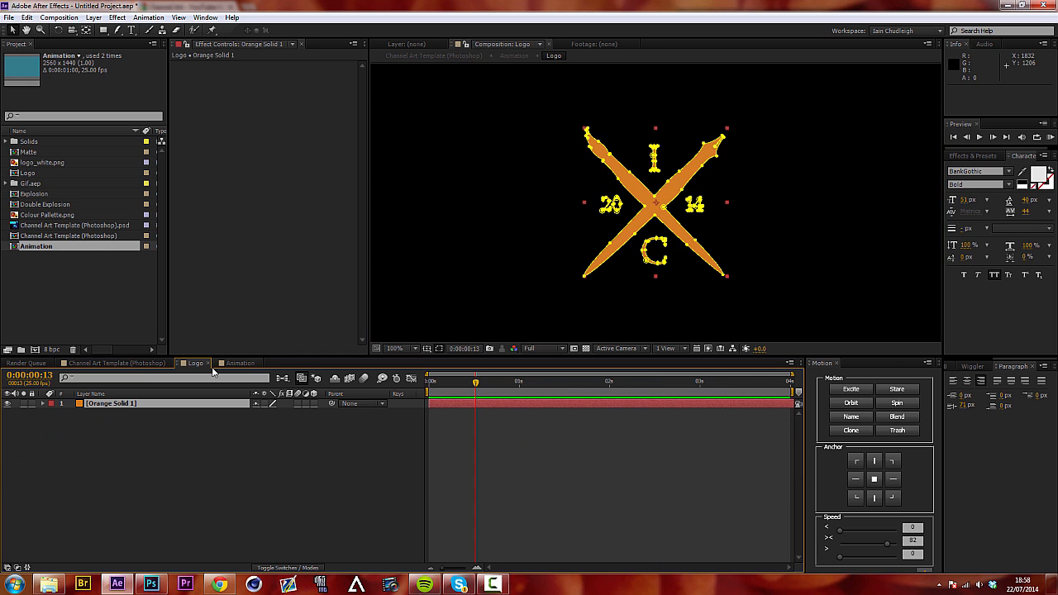
{"action": "left_click", "coordinate": [157, 366]}
{"action": "left_click", "coordinate": [501, 384]}
{"action": "key", "text": "space"}
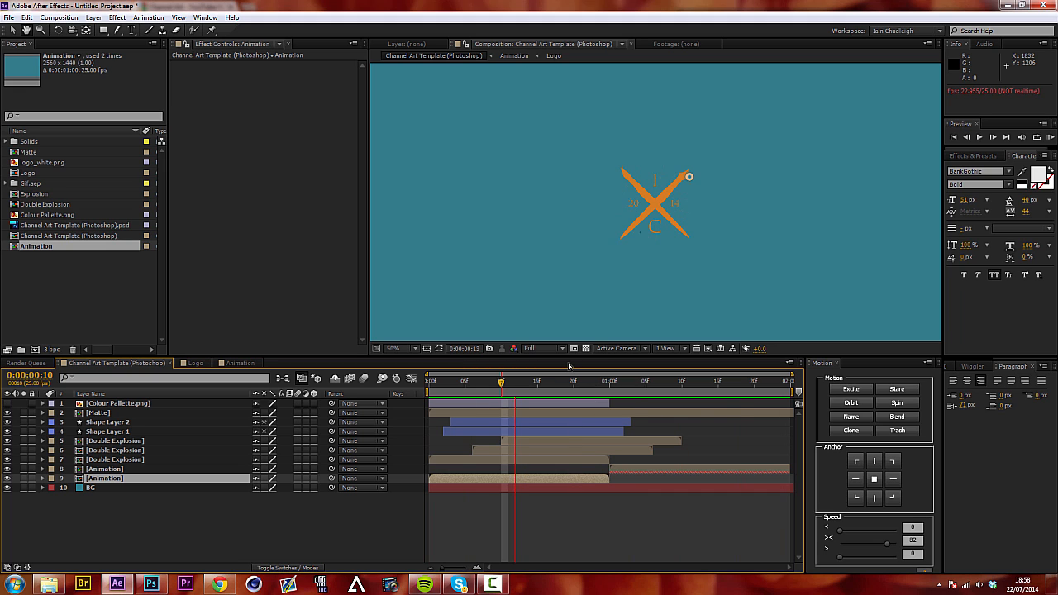
{"action": "key", "text": "space"}
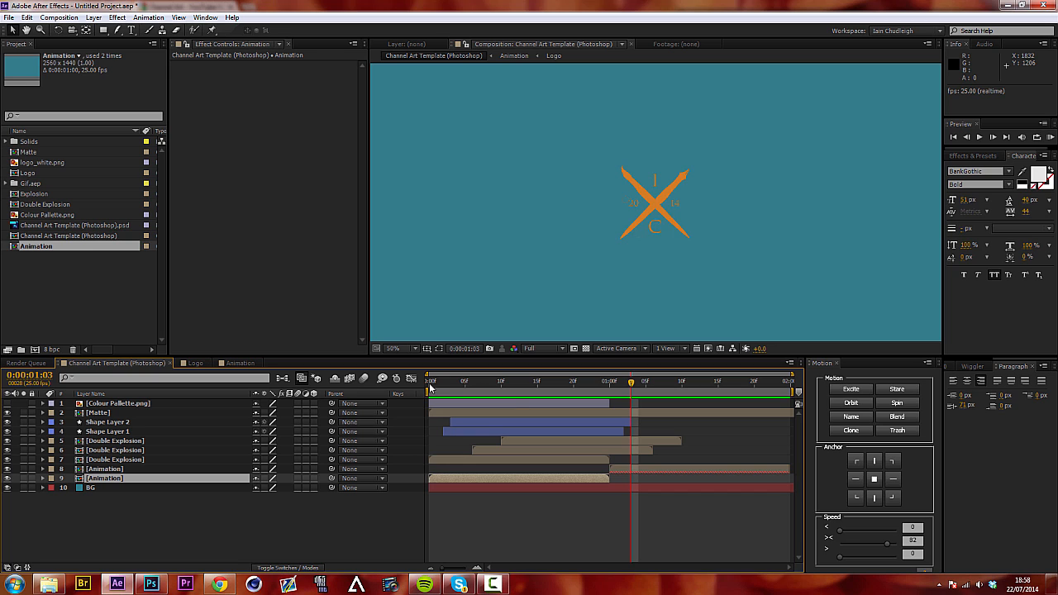
In the Animation composition, shift the top Logo layer one frame later so it starts at 0:00:00:05.
{"action": "double_click", "coordinate": [433, 478]}
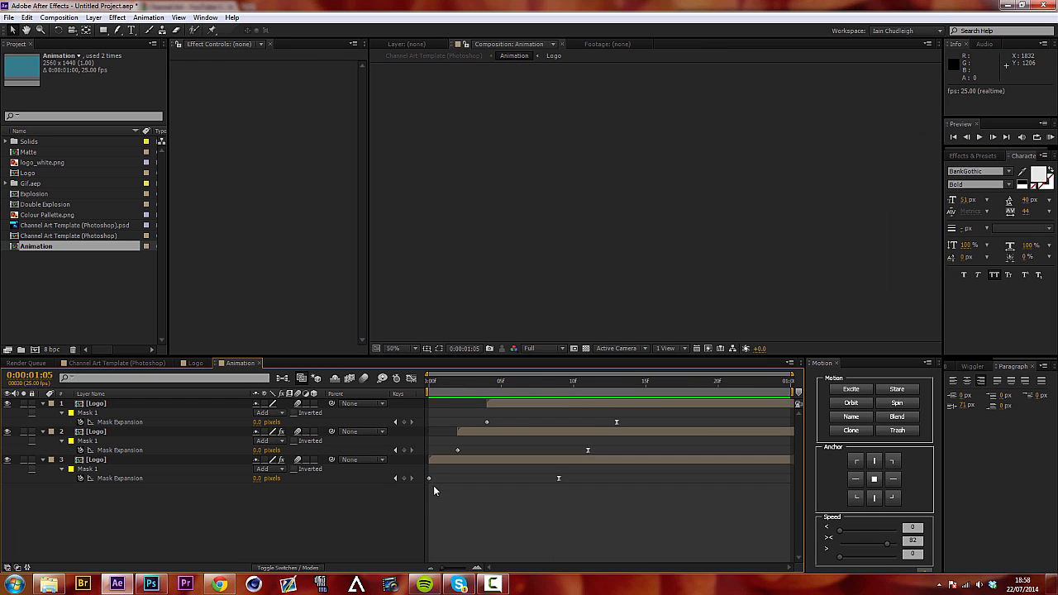
{"action": "left_click_drag", "start_coordinate": [458, 461], "coordinate": [519, 404]}
{"action": "left_click", "coordinate": [484, 431]}
Return to the Channel Art Template (Photoshop) composition and RAM preview the full animation from the start.
{"action": "left_click", "coordinate": [162, 364]}
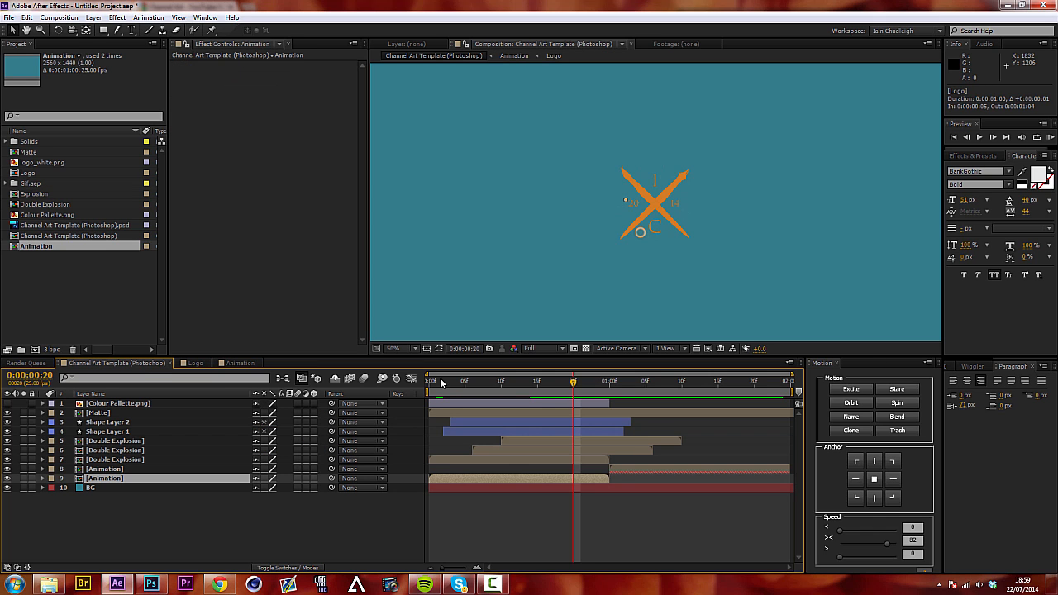
{"action": "key", "text": "Home"}
{"action": "left_click", "coordinate": [1050, 138]}
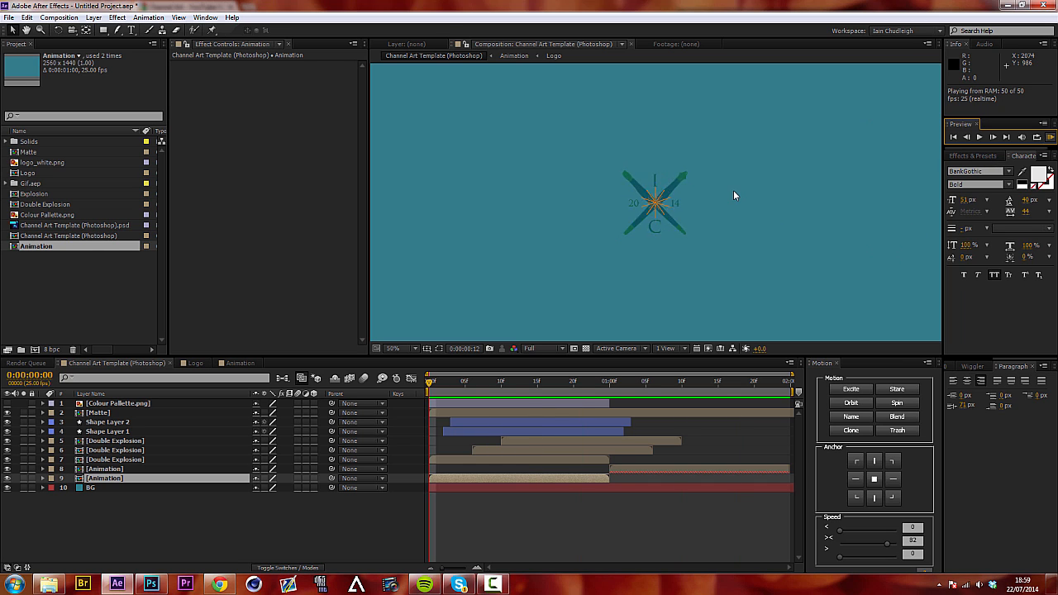
{"action": "key", "text": "space"}
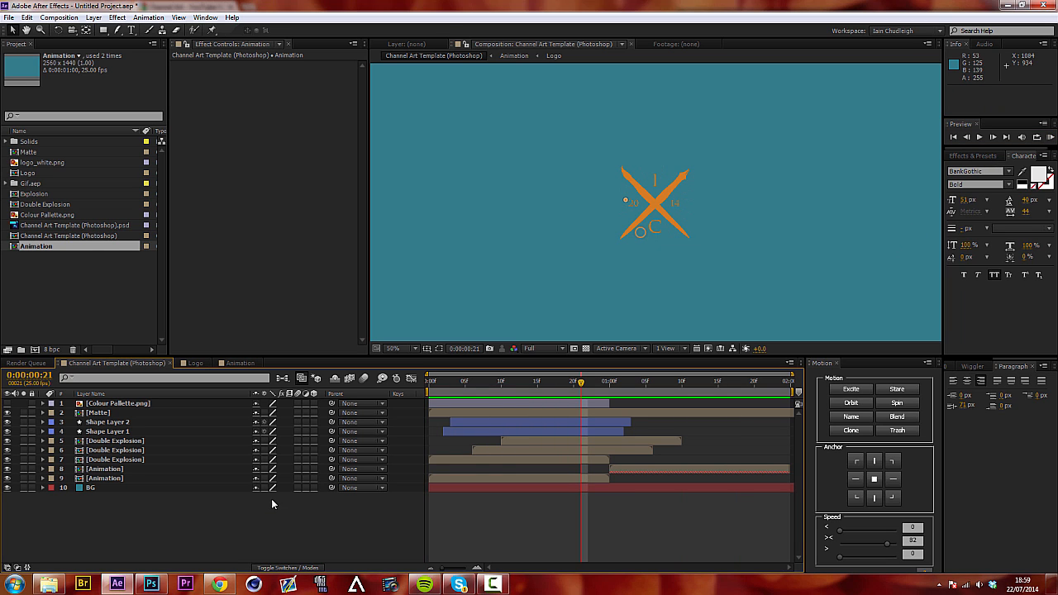
Add the Channel Art Template (Photoshop) composition to the render queue and delete the five older queue items.
{"action": "left_click", "coordinate": [557, 481]}
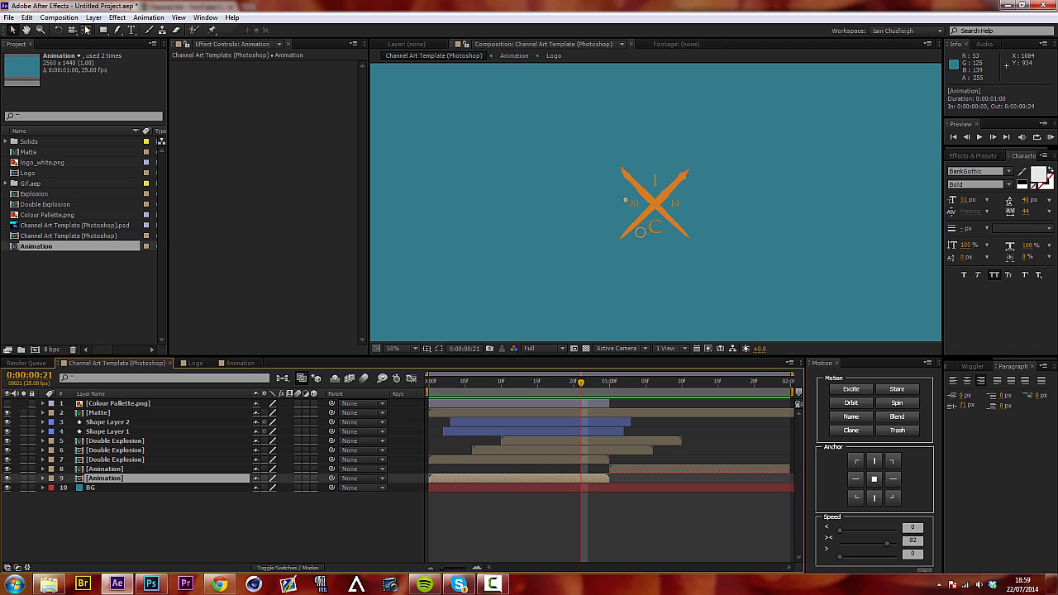
{"action": "left_click", "coordinate": [59, 17]}
{"action": "left_click", "coordinate": [79, 100]}
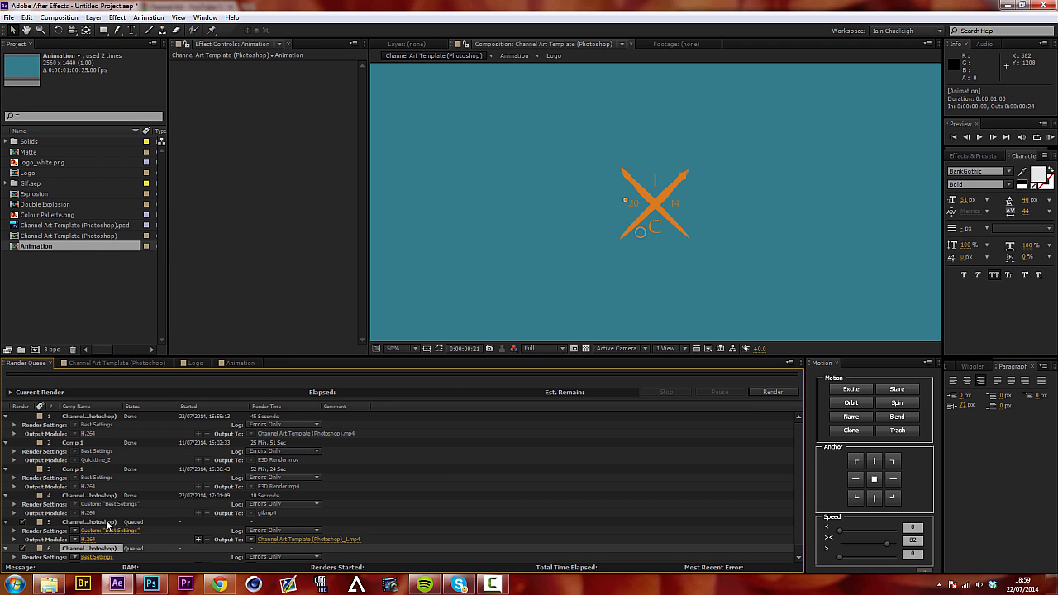
{"action": "left_click", "coordinate": [108, 522]}
{"action": "left_click", "coordinate": [104, 417], "text": "shift"}
{"action": "key", "text": "Delete"}
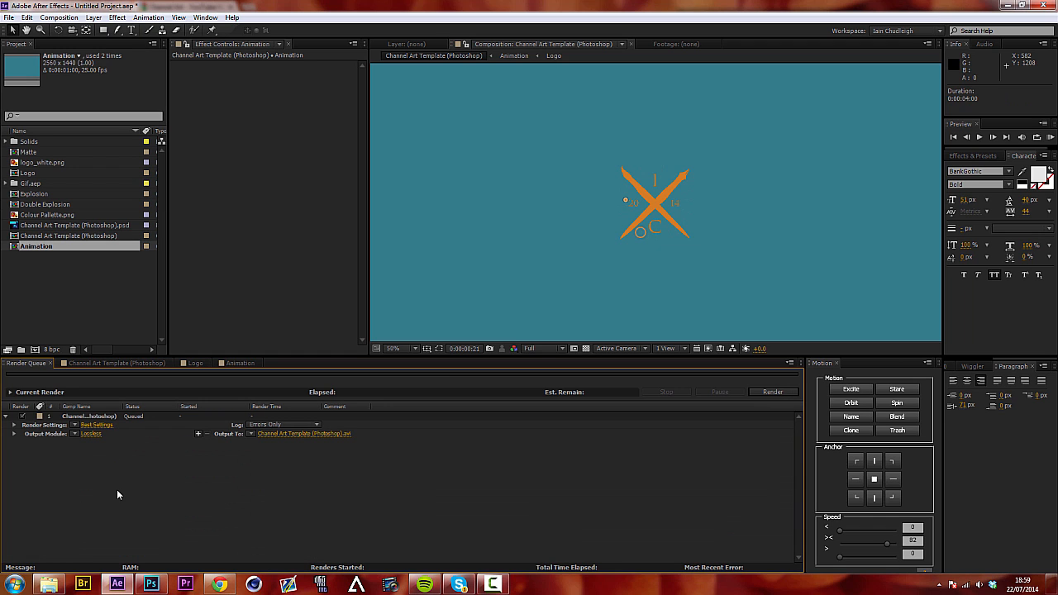
Set the queued render's frame rate to 12 and its output module to H.264.
{"action": "left_click", "coordinate": [96, 425]}
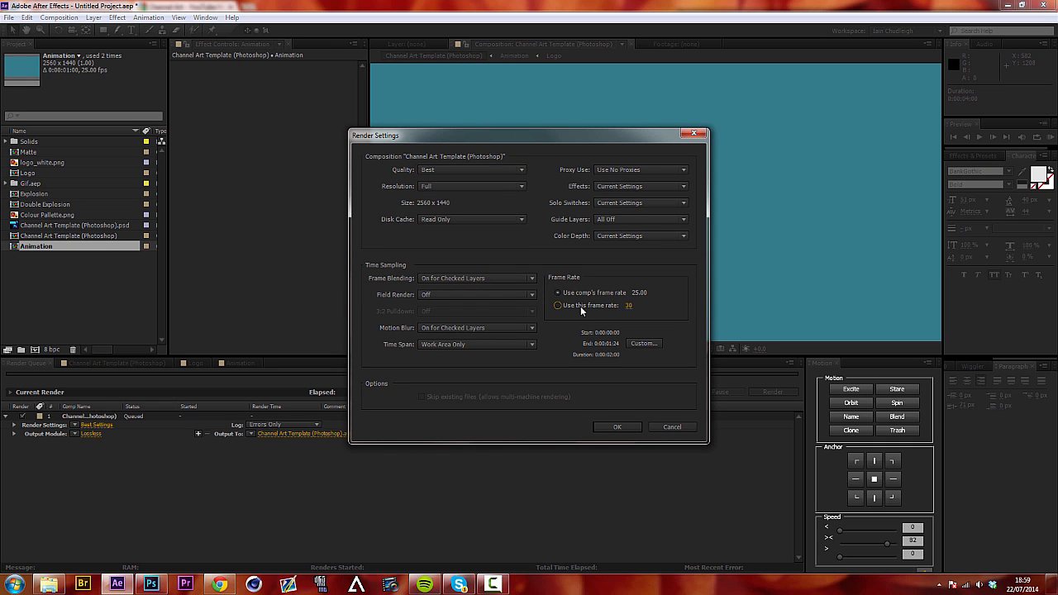
{"action": "left_click", "coordinate": [630, 306]}
{"action": "type", "text": "12"}
{"action": "left_click", "coordinate": [610, 429]}
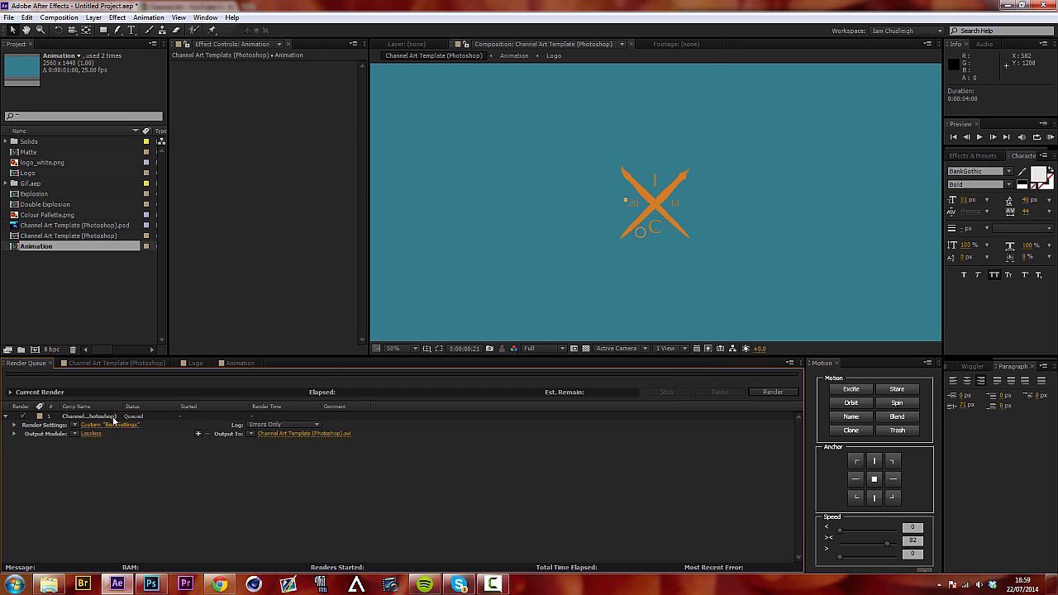
{"action": "left_click", "coordinate": [76, 434]}
{"action": "left_click", "coordinate": [99, 302]}
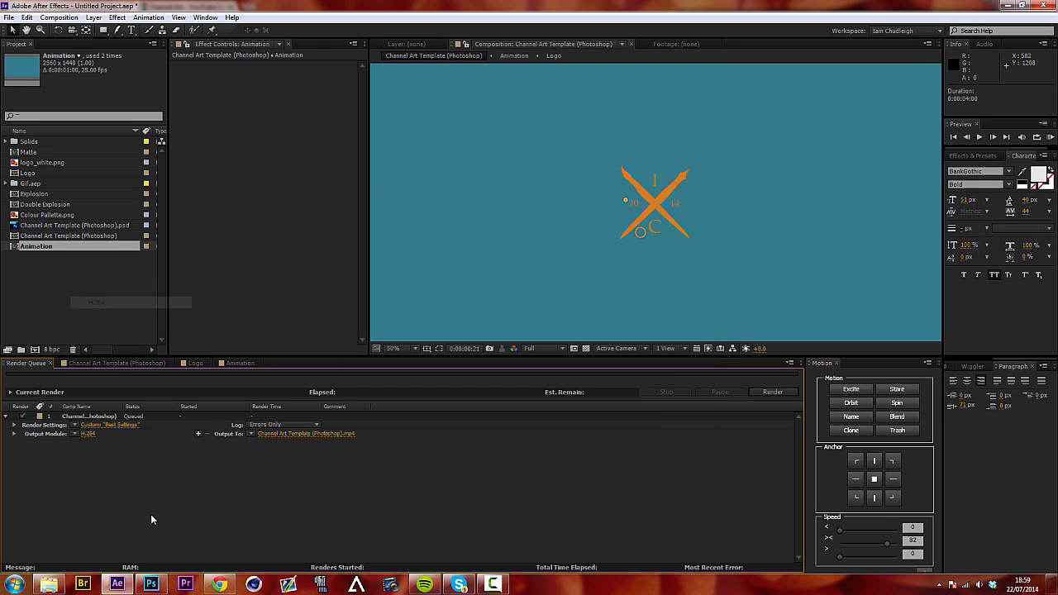
Set the output file to TUTORIAL on the Desktop and start the render.
{"action": "left_click", "coordinate": [290, 436]}
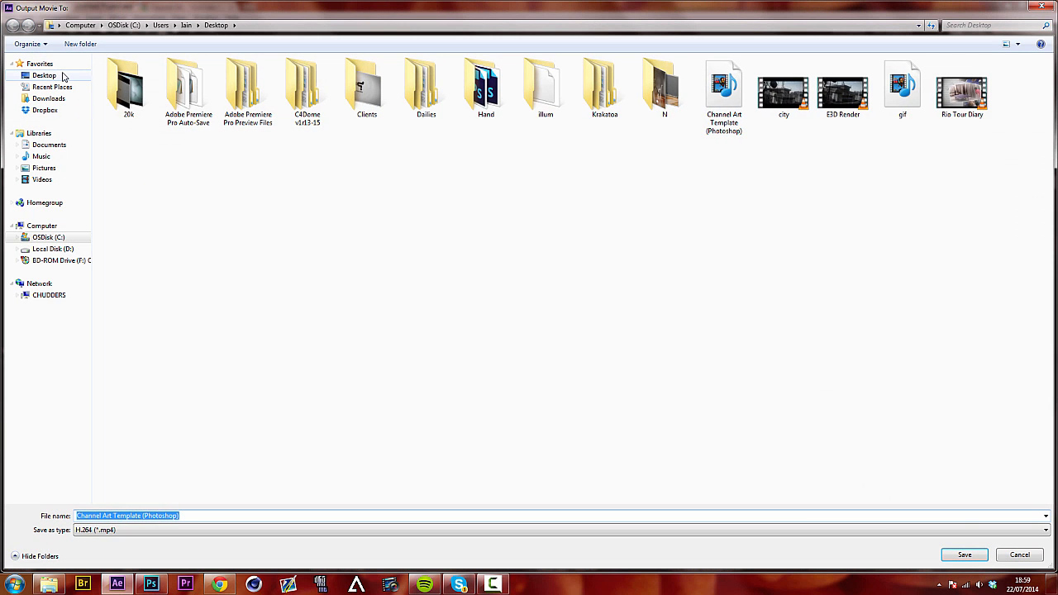
{"action": "left_click", "coordinate": [61, 75]}
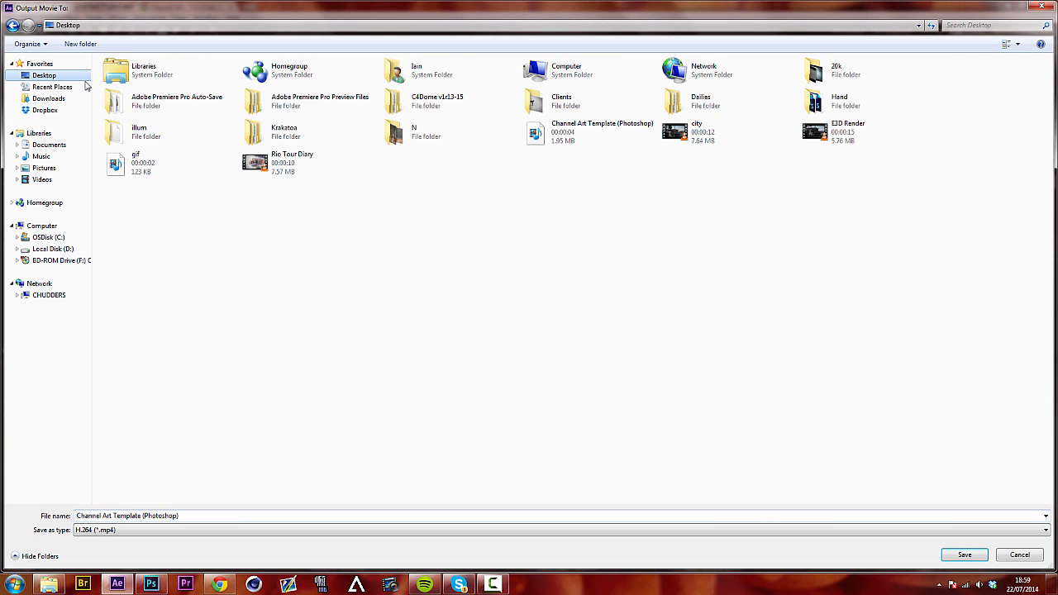
{"action": "left_click", "coordinate": [227, 515]}
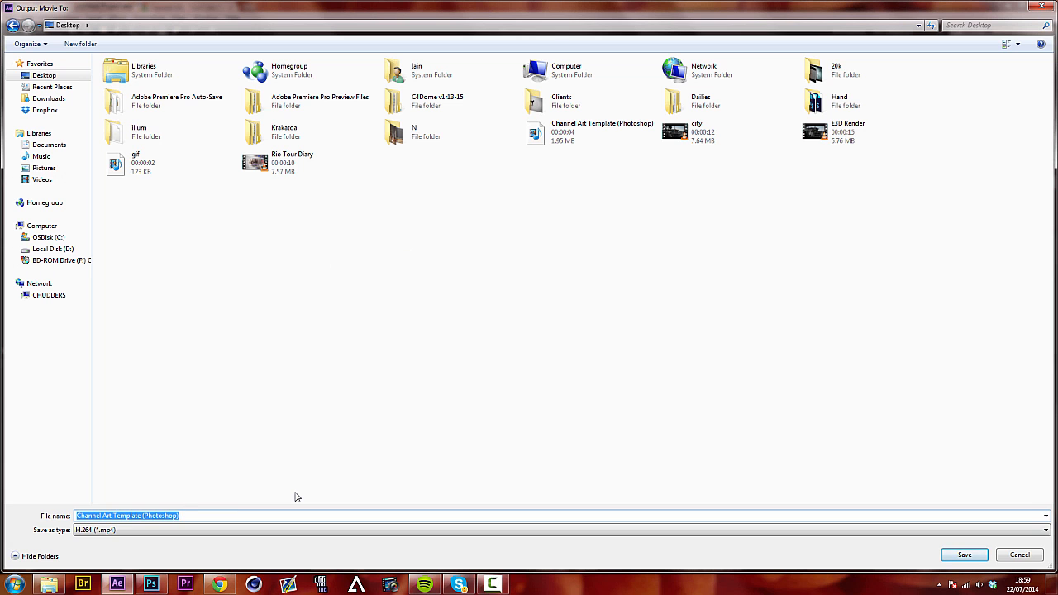
{"action": "type", "text": "TUTO"}
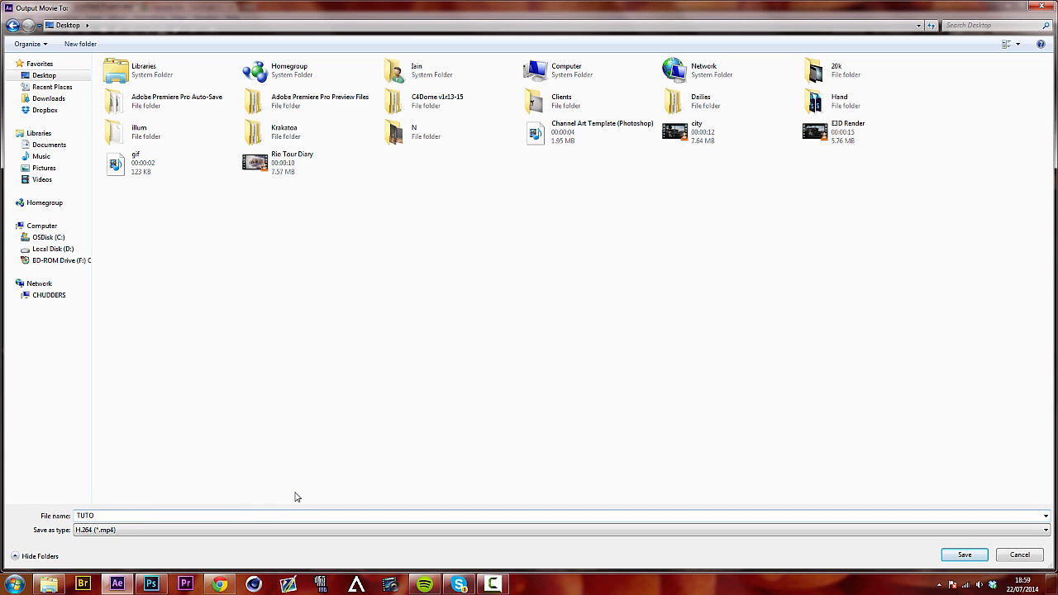
{"action": "type", "text": "RIAL"}
{"action": "key", "text": "Return"}
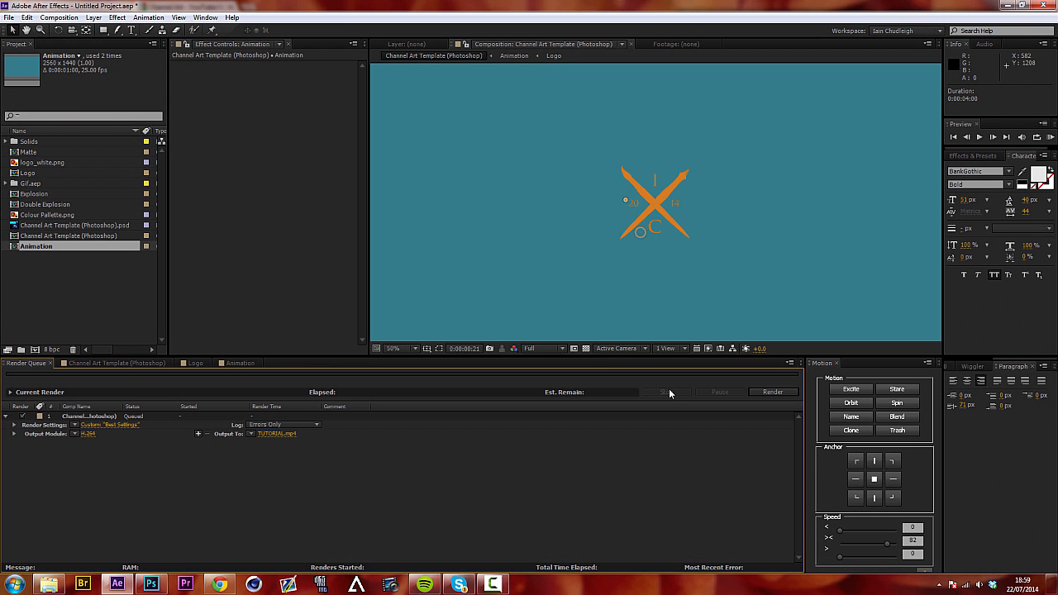
{"action": "left_click", "coordinate": [781, 392]}
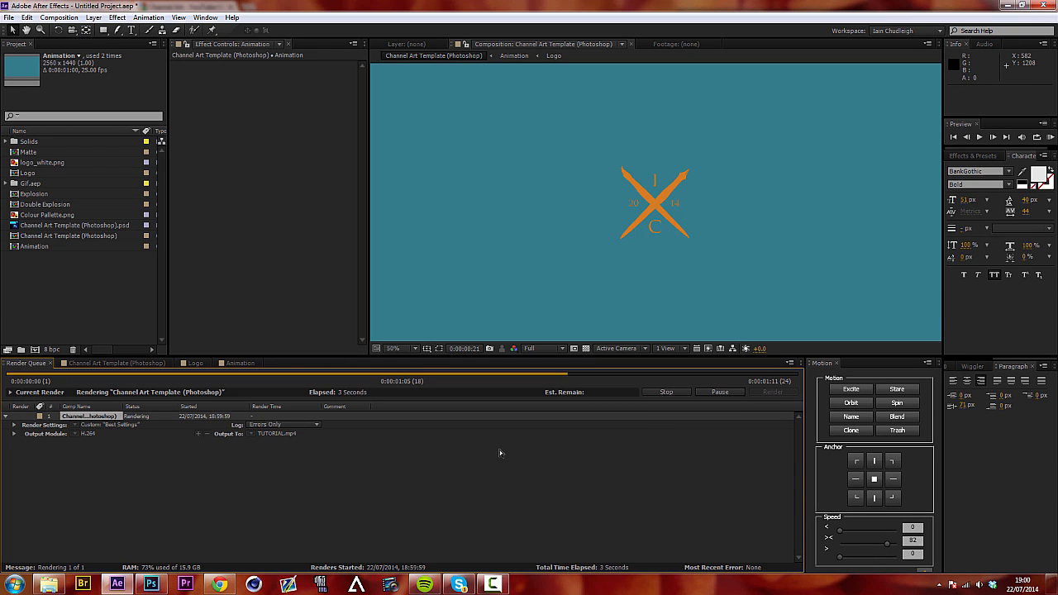
Switch to Photoshop, replace the open channel art template document with the TUTORIAL video from the Desktop, and play it.
{"action": "left_click", "coordinate": [151, 584]}
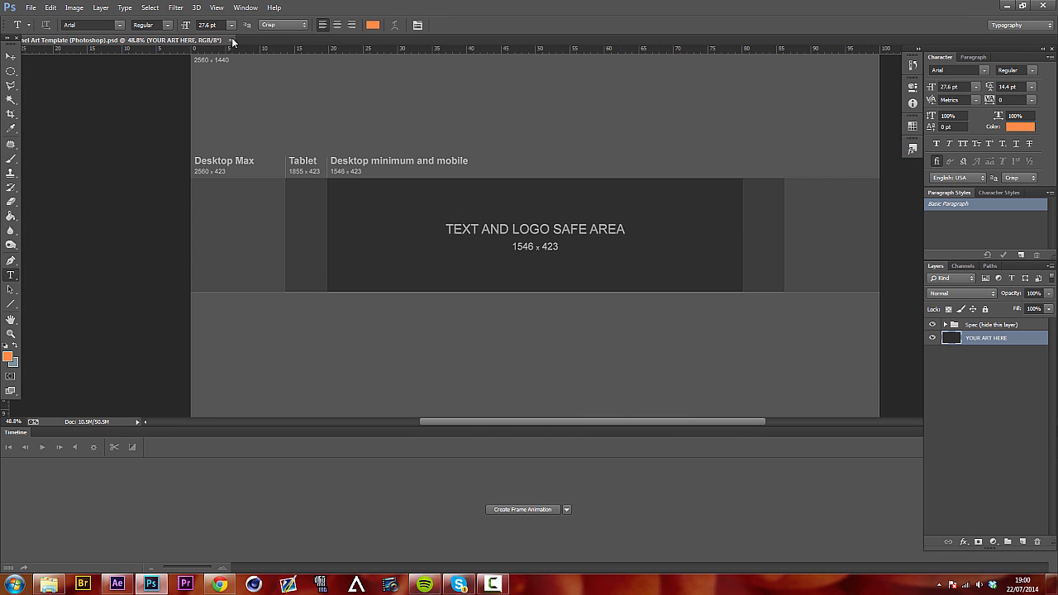
{"action": "left_click", "coordinate": [232, 40]}
{"action": "left_click", "coordinate": [49, 585]}
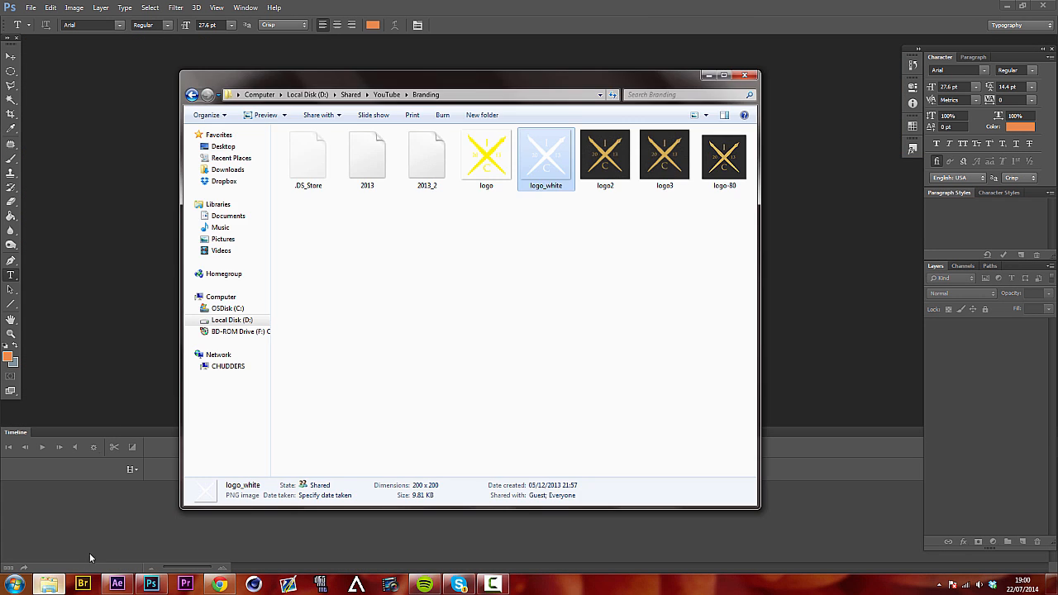
{"action": "left_click", "coordinate": [217, 148]}
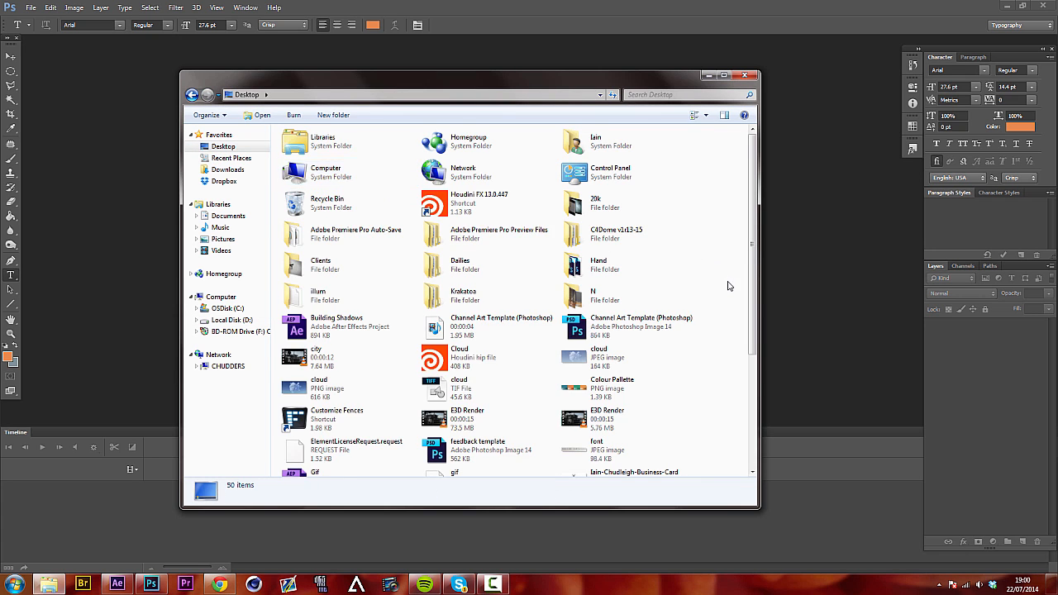
{"action": "scroll", "coordinate": [728, 290], "scroll_direction": "down", "scroll_amount": 3}
{"action": "left_click_drag", "start_coordinate": [607, 443], "coordinate": [76, 201]}
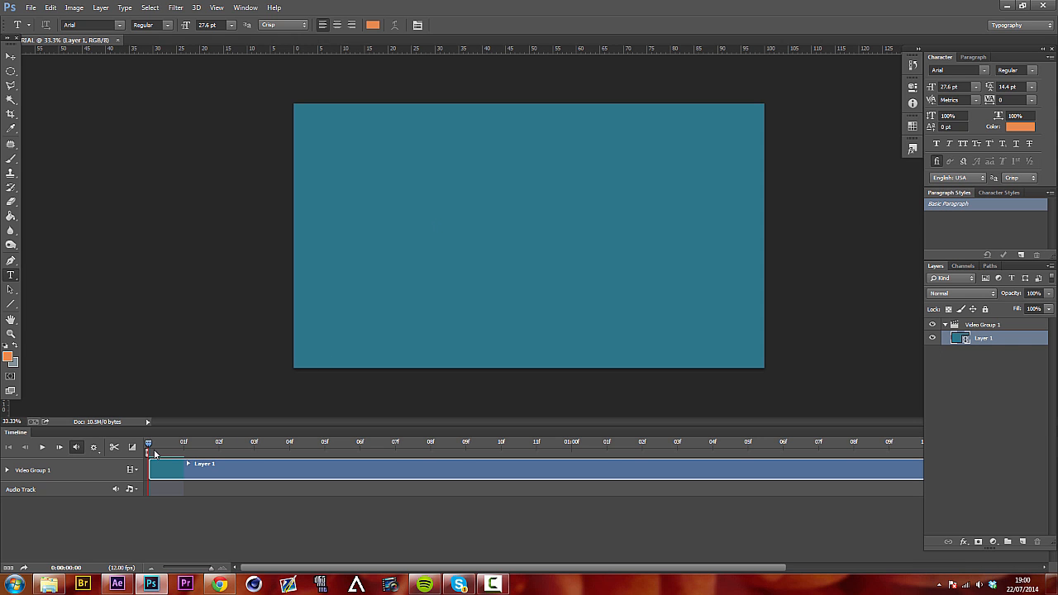
{"action": "mouse_move", "coordinate": [150, 445]}
{"action": "left_mouse_down"}
{"action": "mouse_move", "coordinate": [718, 458]}
{"action": "mouse_move", "coordinate": [415, 459]}
{"action": "mouse_move", "coordinate": [152, 442]}
{"action": "left_mouse_up"}
{"action": "key", "text": "space"}
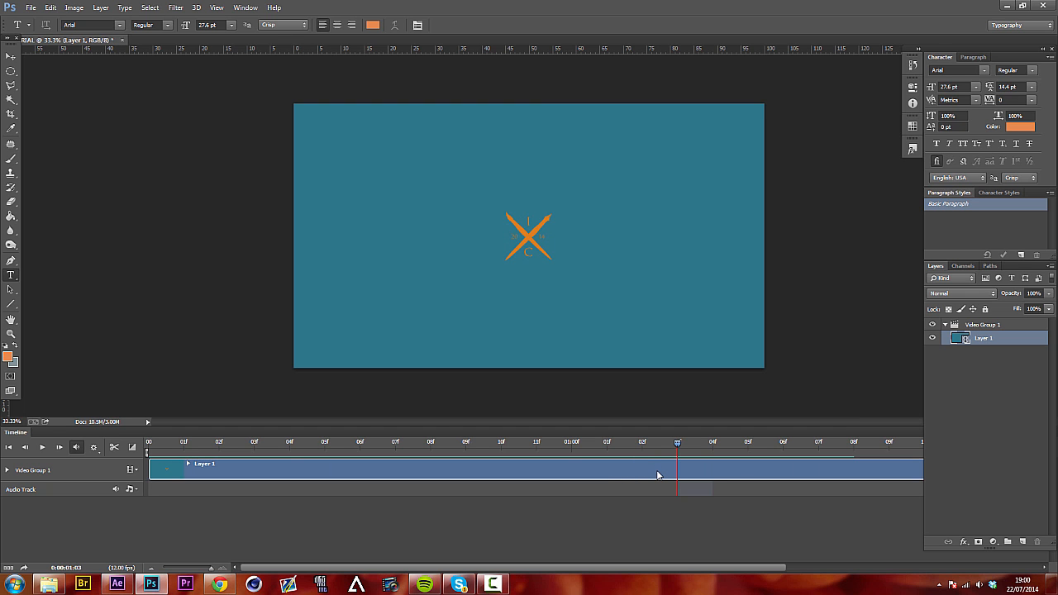
Set up a Save for Web export of the video as GIF with looping set to Forever.
{"action": "key", "text": "ctrl+alt+shift+s"}
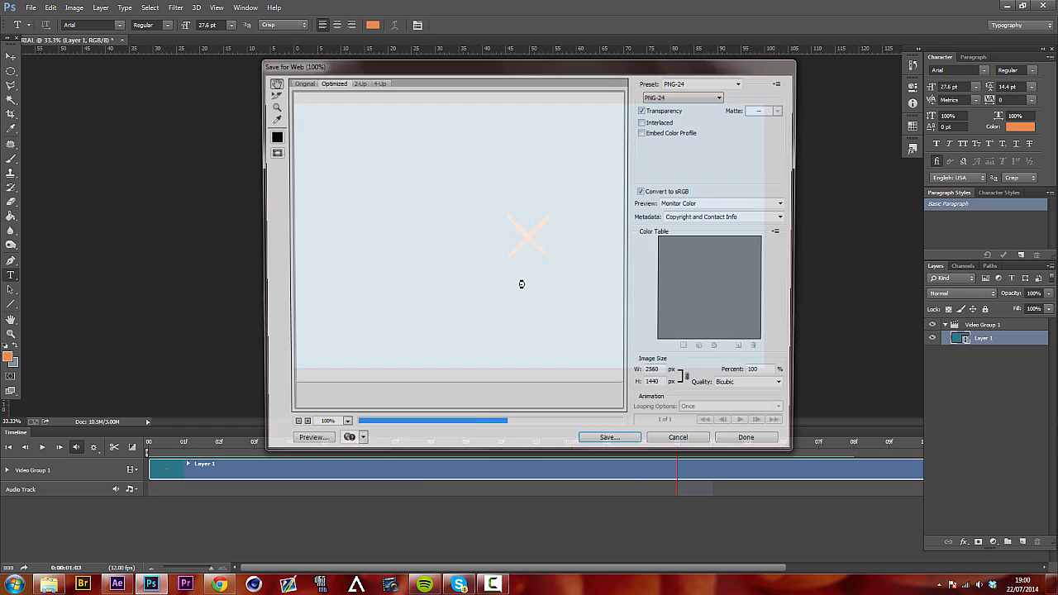
{"action": "key", "text": "Escape"}
{"action": "left_click", "coordinate": [33, 8]}
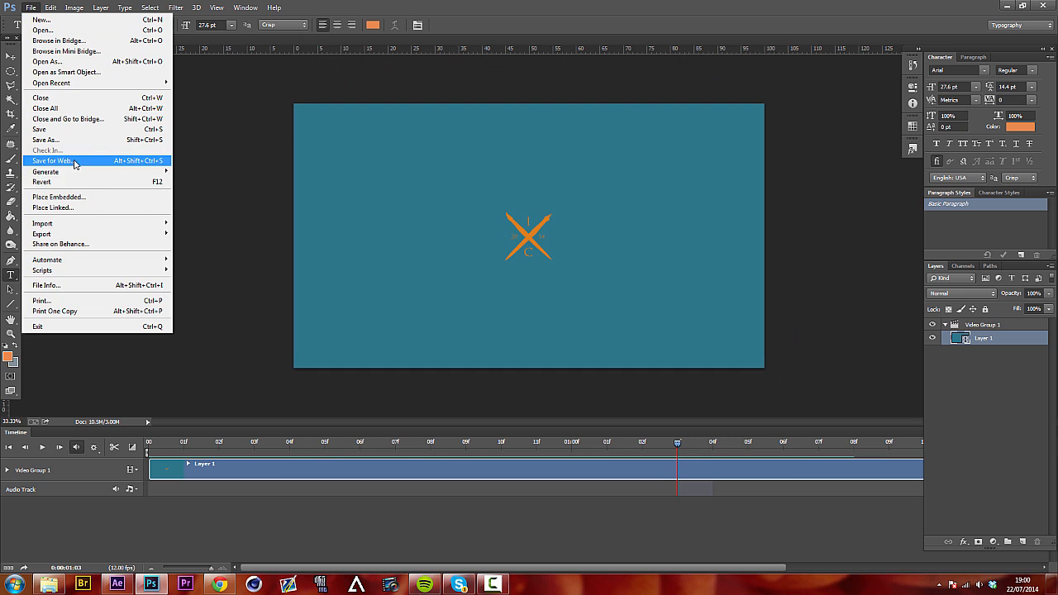
{"action": "left_click", "coordinate": [70, 160]}
{"action": "left_click", "coordinate": [684, 96]}
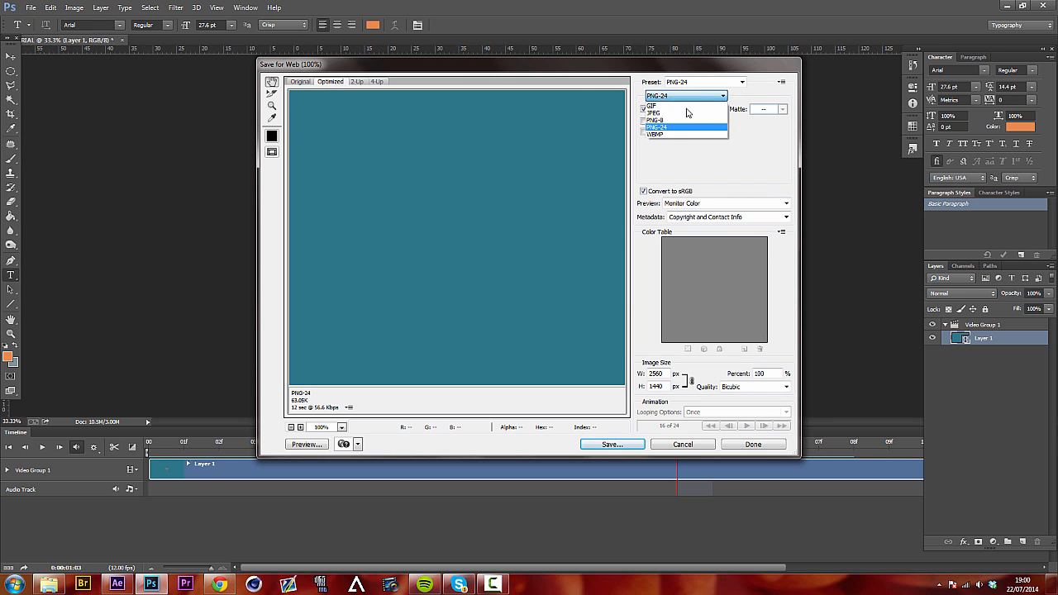
{"action": "left_click", "coordinate": [670, 104]}
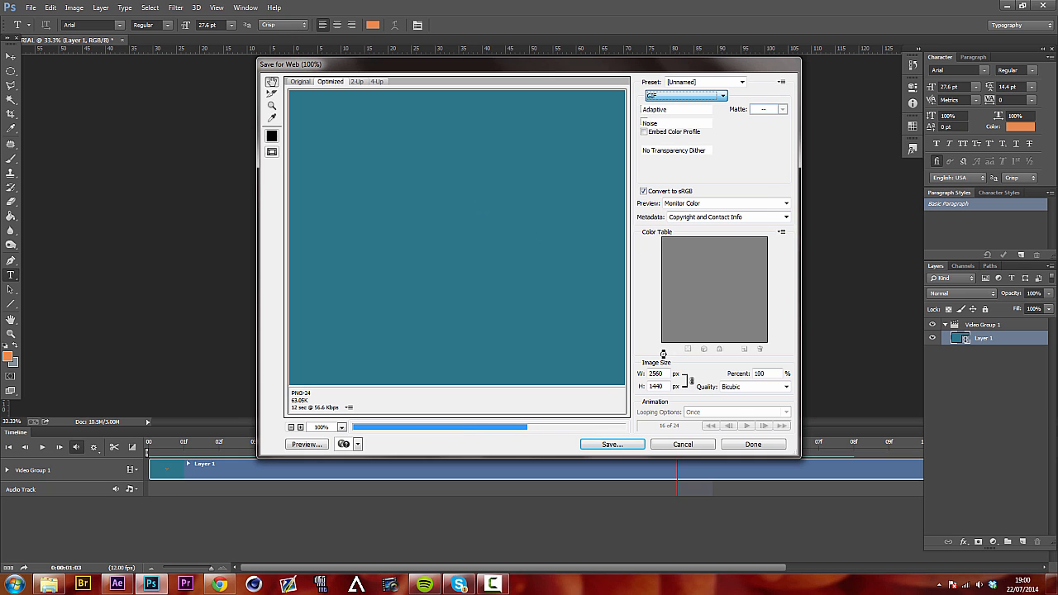
{"action": "left_click", "coordinate": [693, 412]}
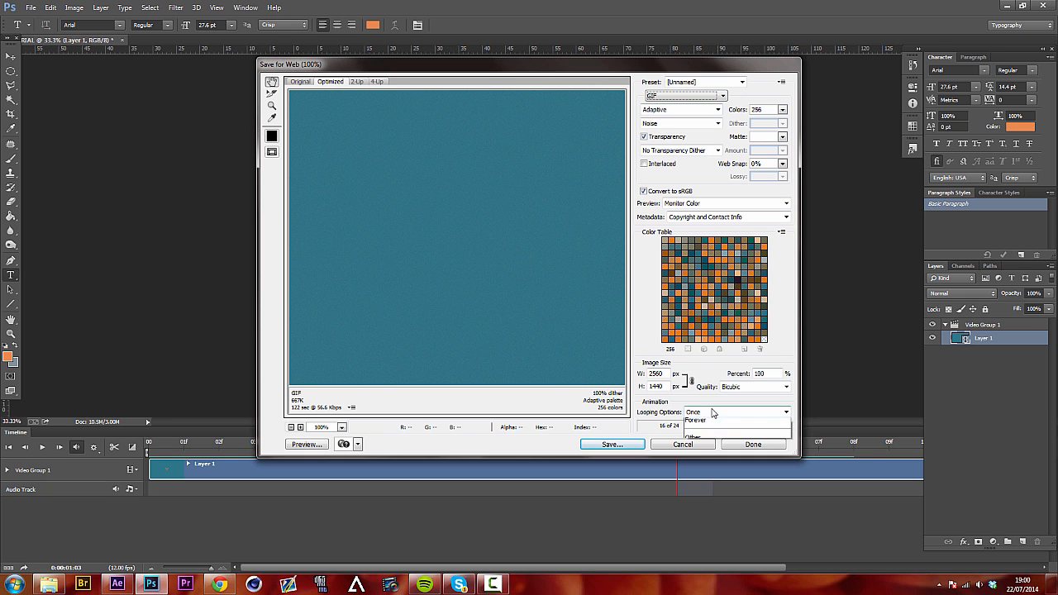
{"action": "left_click", "coordinate": [695, 431]}
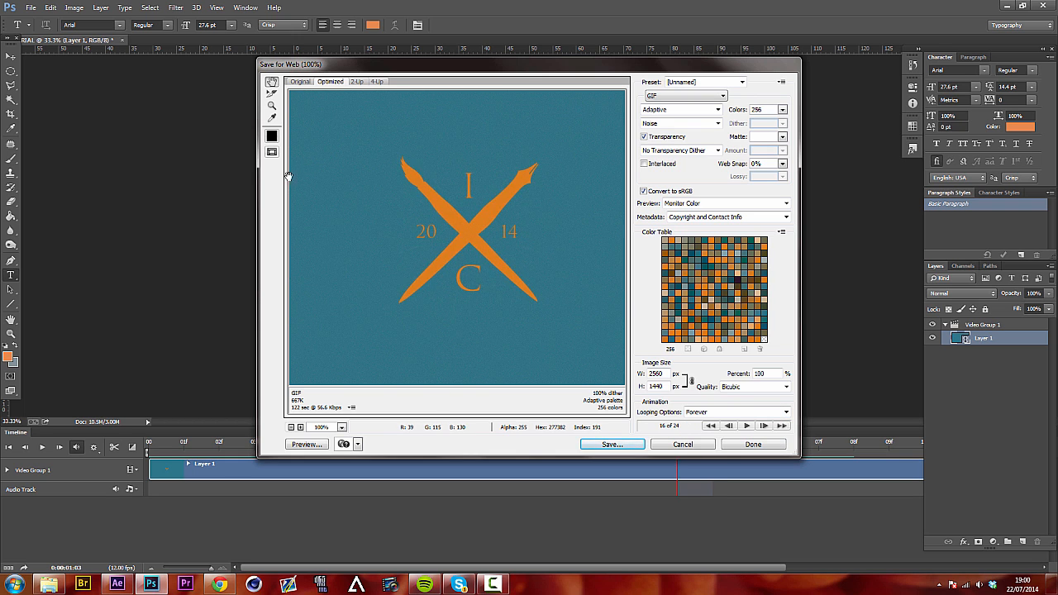
Bring up the save dialog for the GIF and cancel it, then open the existing youtube-gif file from the Desktop for viewing.
{"action": "left_click", "coordinate": [610, 445]}
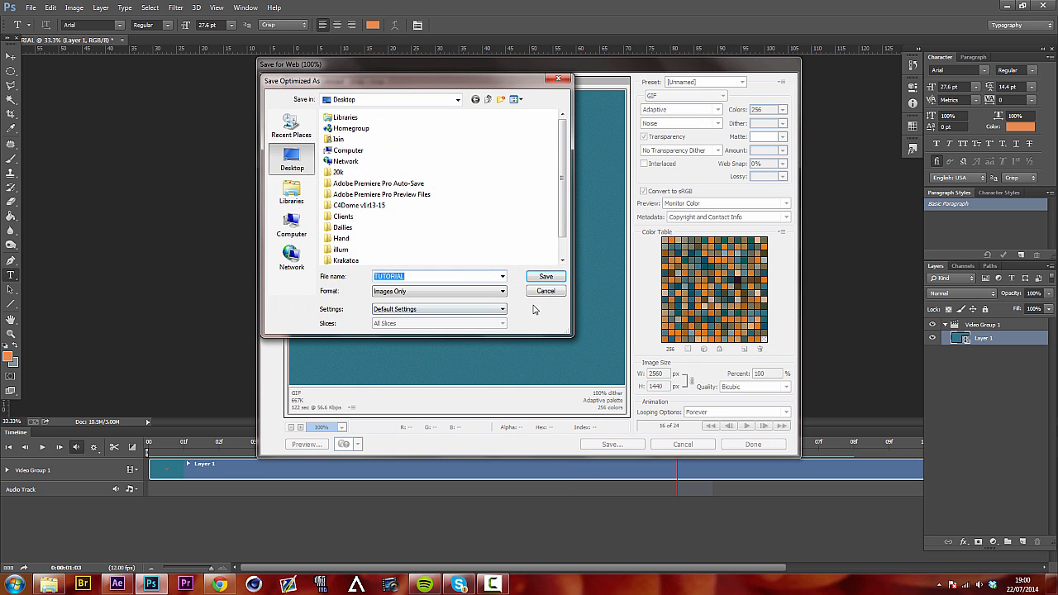
{"action": "left_click", "coordinate": [546, 291]}
{"action": "left_click", "coordinate": [49, 585]}
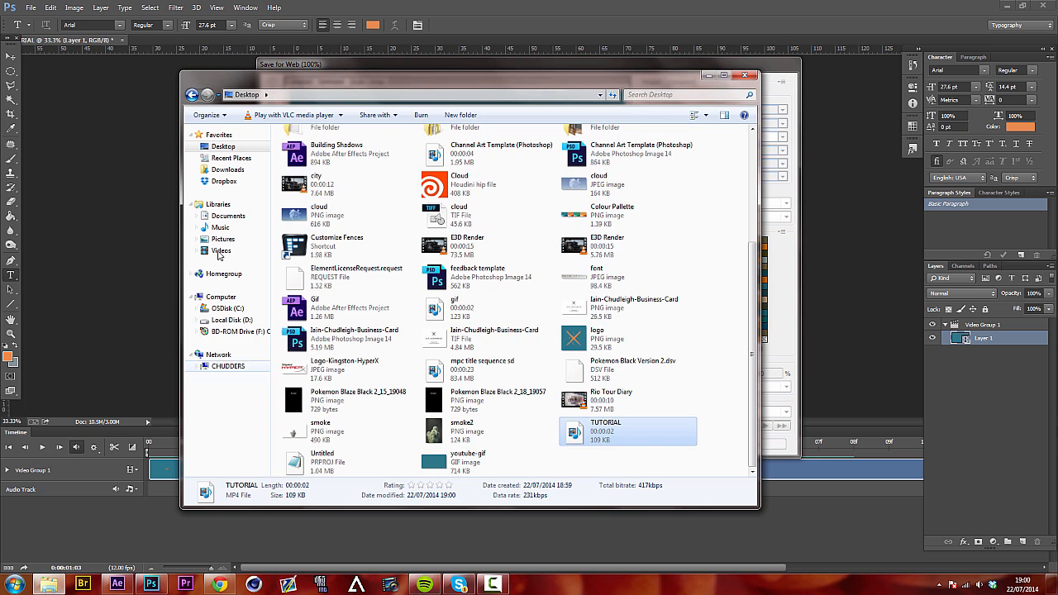
{"action": "double_click", "coordinate": [465, 459]}
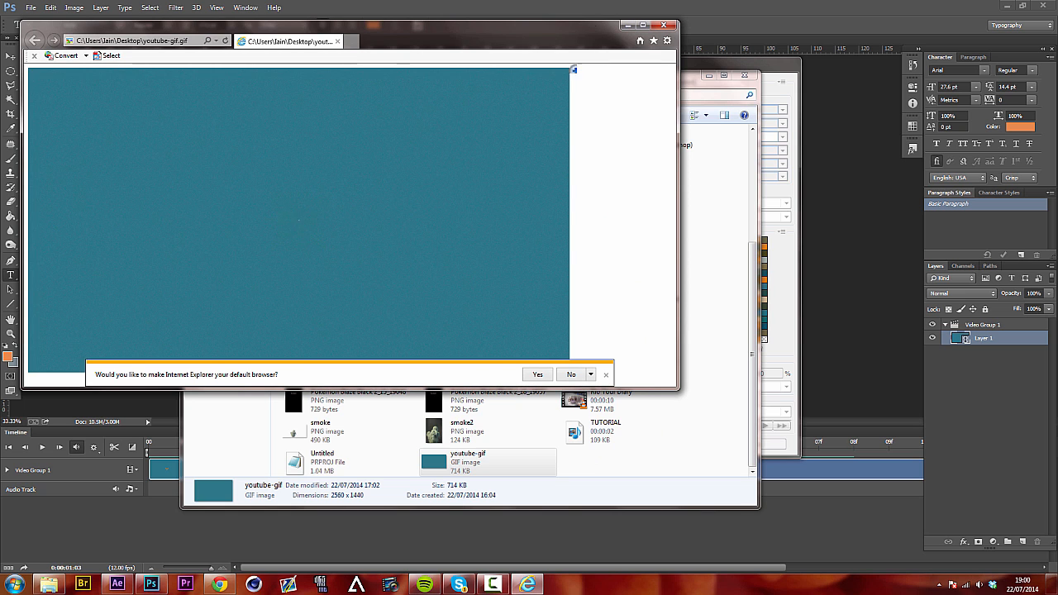
Close the browser window showing the GIF and switch to the YouTube channel page in Chrome.
{"action": "left_click", "coordinate": [662, 25]}
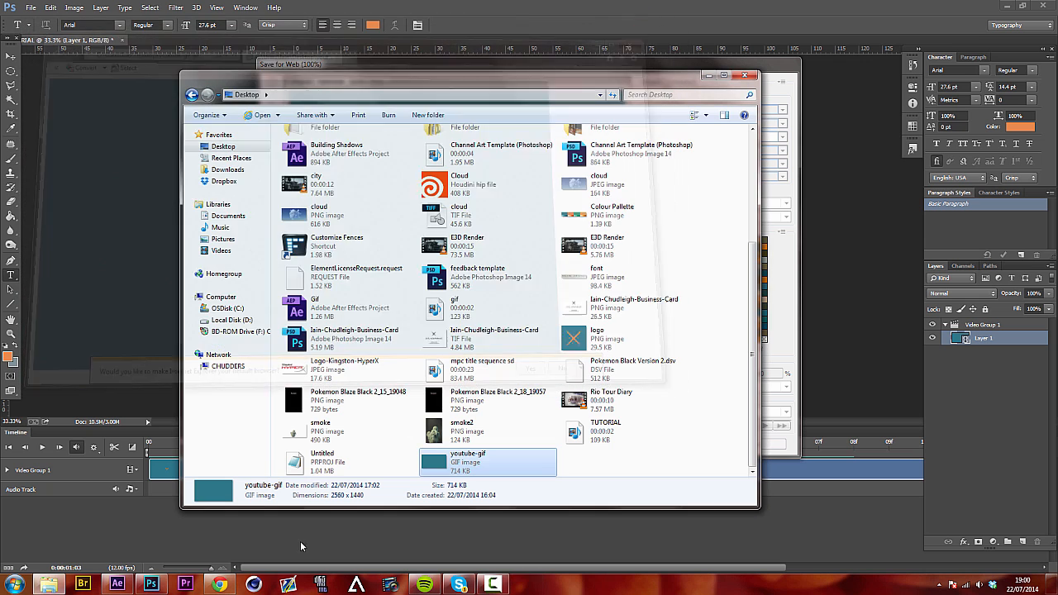
{"action": "left_click", "coordinate": [219, 585]}
{"action": "left_click", "coordinate": [130, 7]}
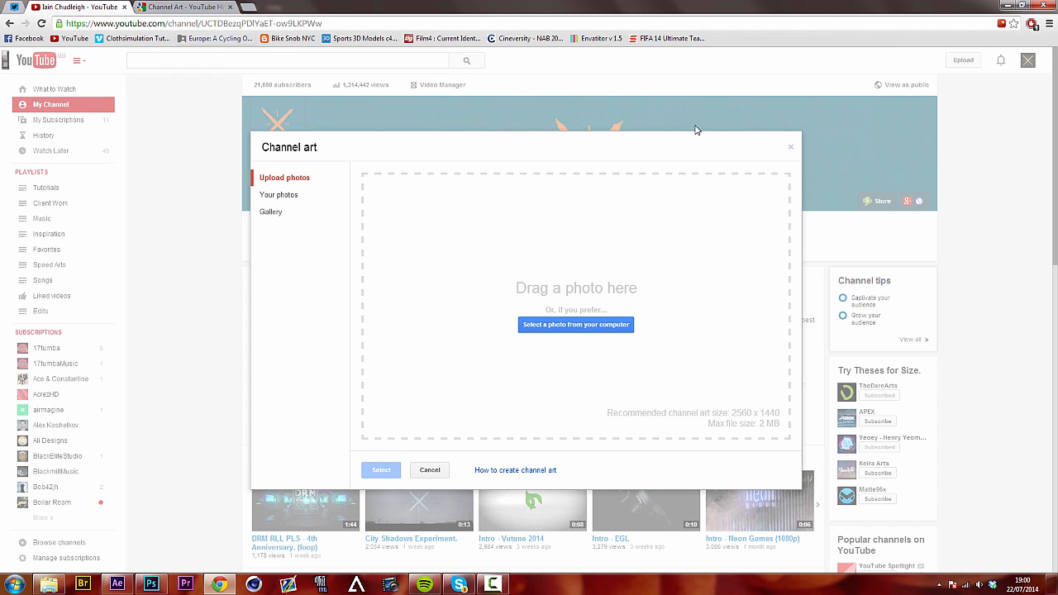
Preview an image from the YouTube Channel Art album in your photos across devices, and close the channel art dialog without applying it.
{"action": "left_click", "coordinate": [278, 195]}
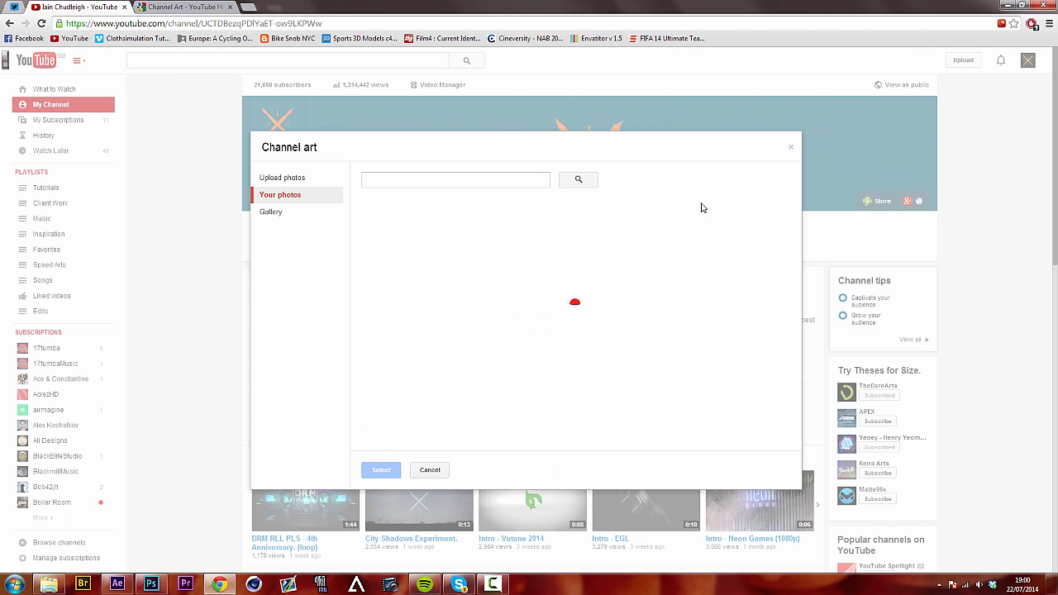
{"action": "left_click", "coordinate": [286, 210]}
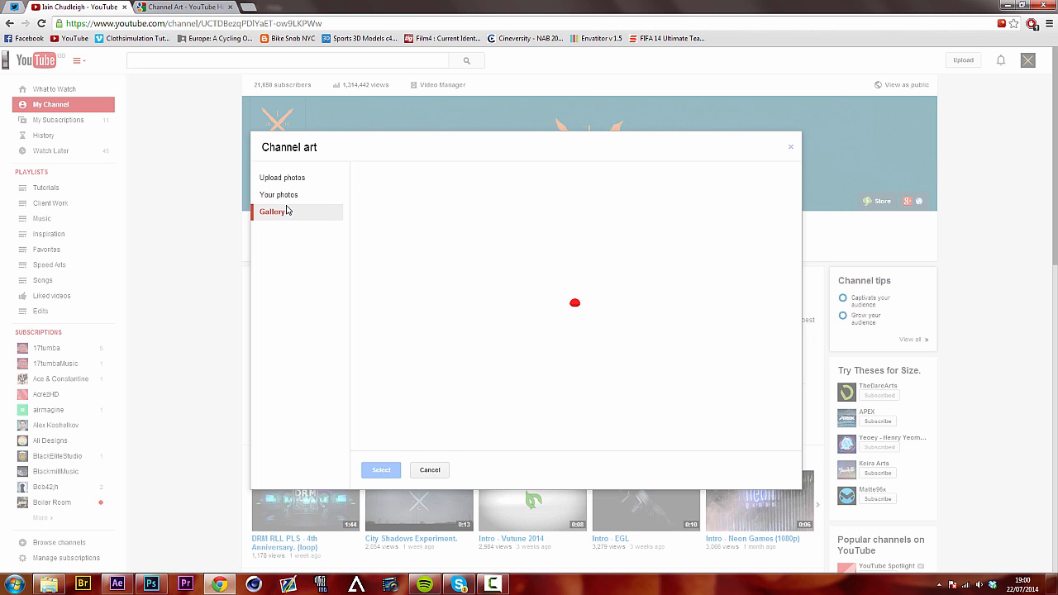
{"action": "left_click", "coordinate": [288, 199]}
{"action": "left_click", "coordinate": [473, 227]}
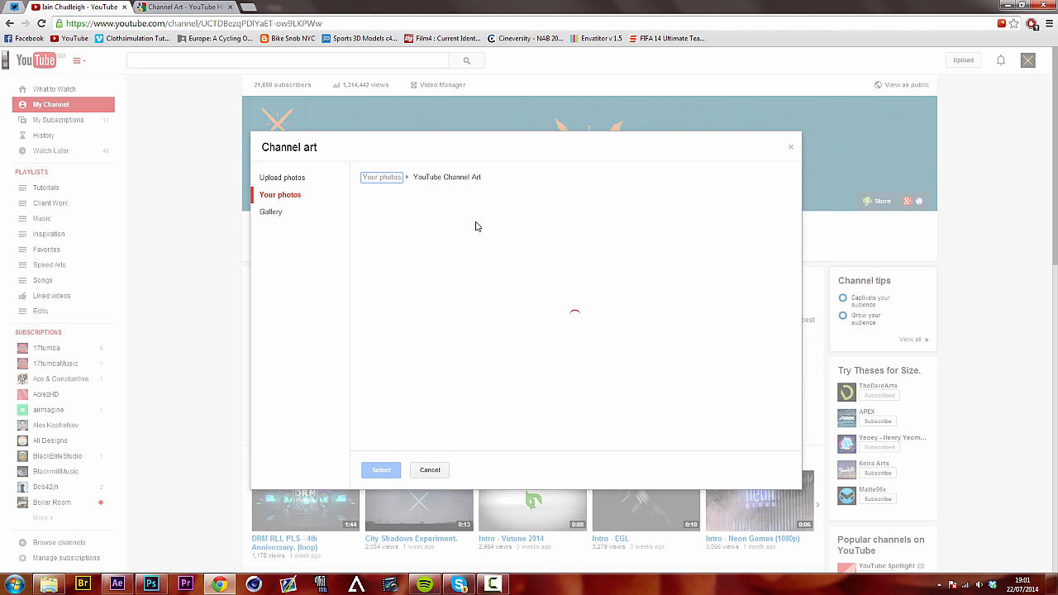
{"action": "left_click", "coordinate": [416, 241]}
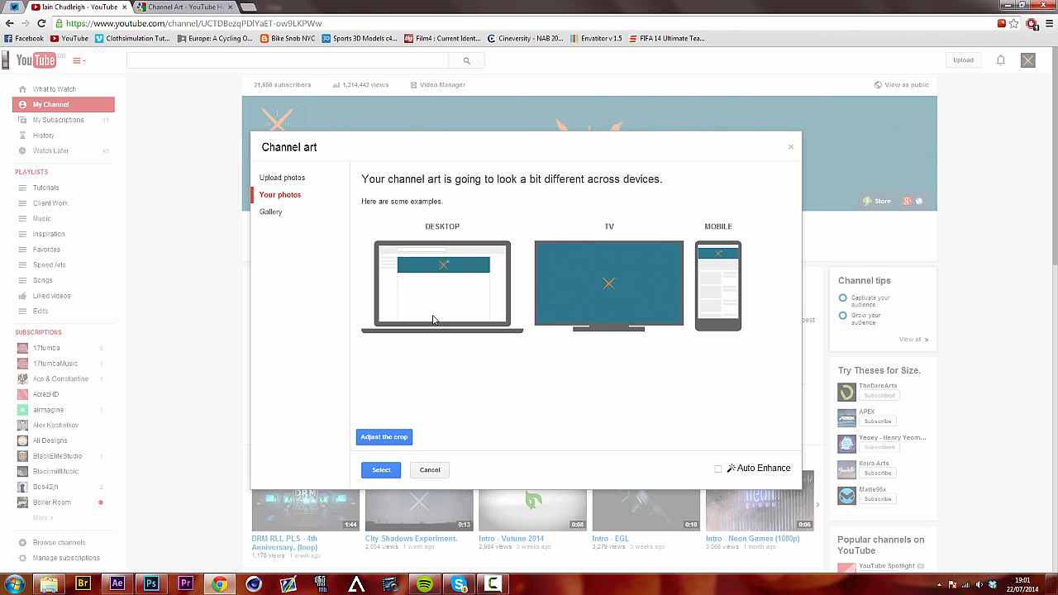
{"action": "left_click", "coordinate": [791, 149]}
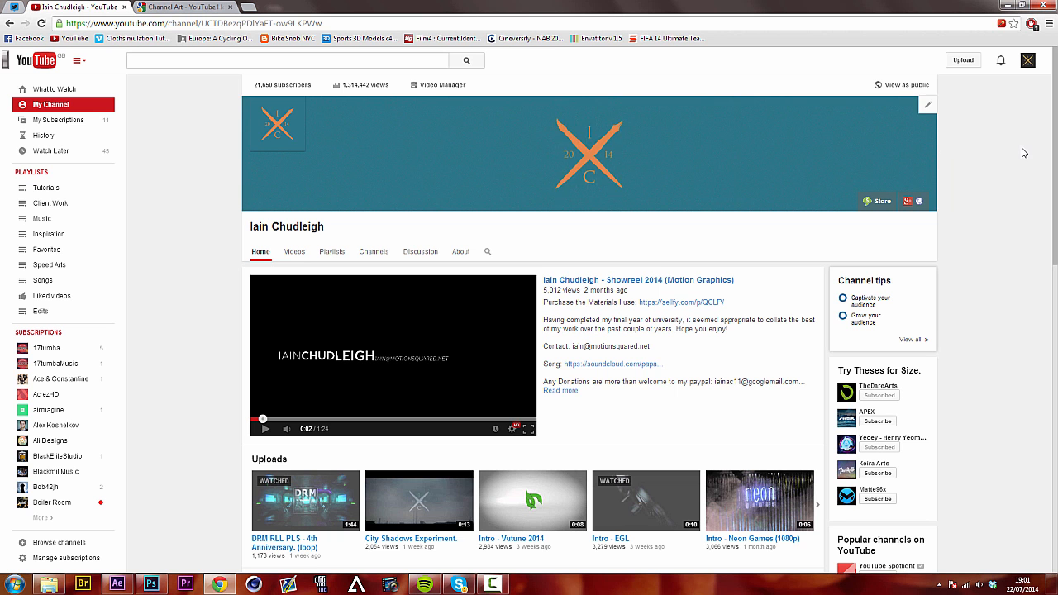